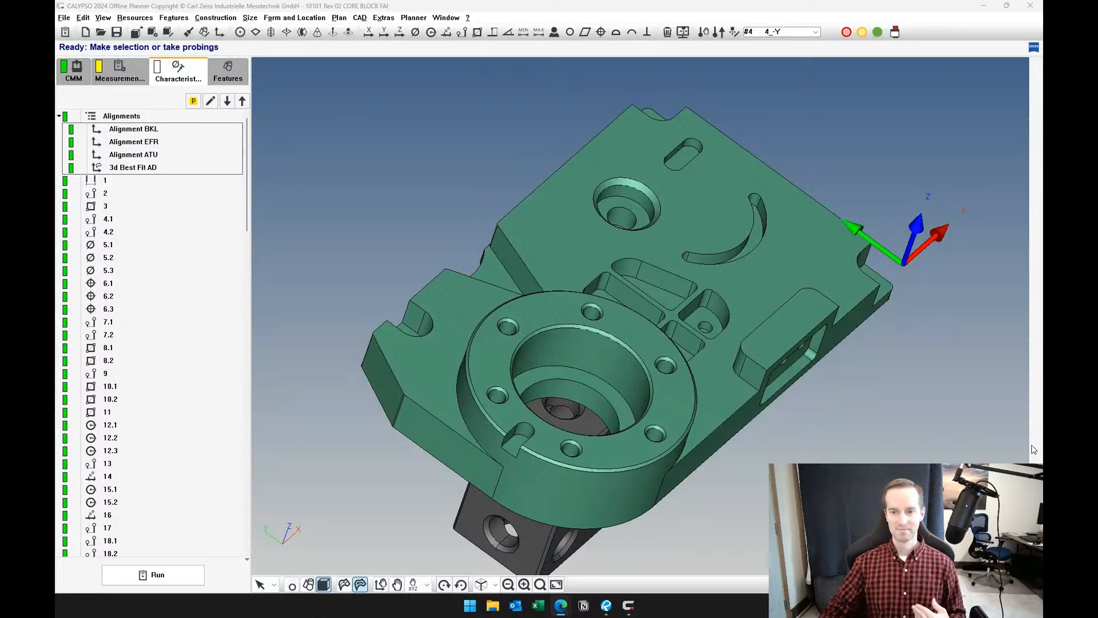
- Switch to the ballooned drawing in Revu and examine the six-hole thread pattern's position callouts, balloons 53 and 54
left_click(606, 605)
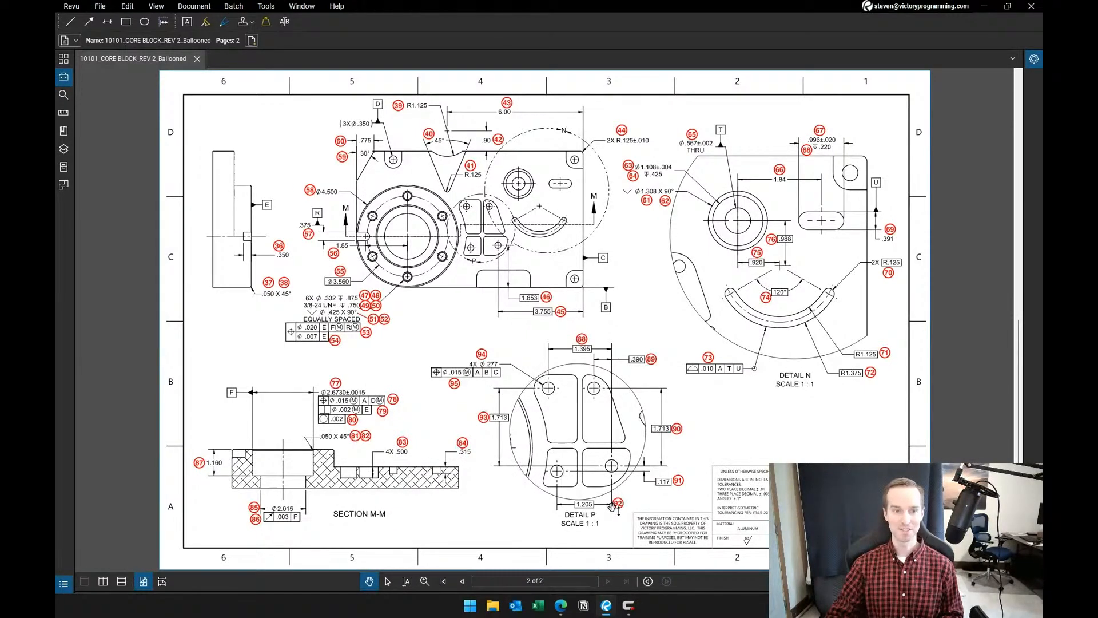
scroll(426, 379, "up", 5)
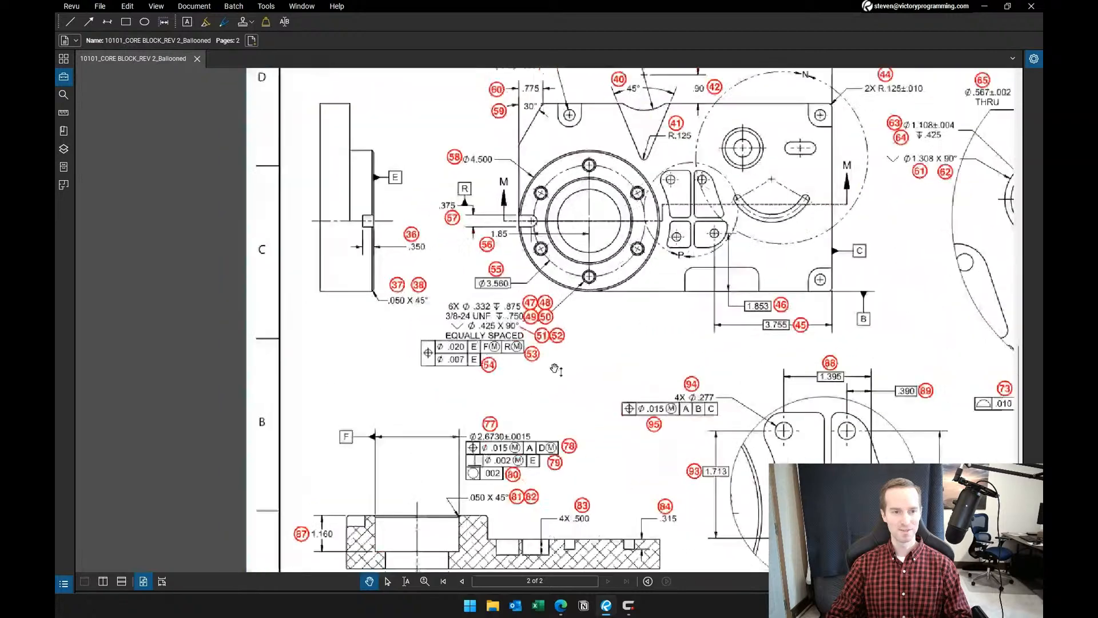
scroll(652, 353, "up", 1)
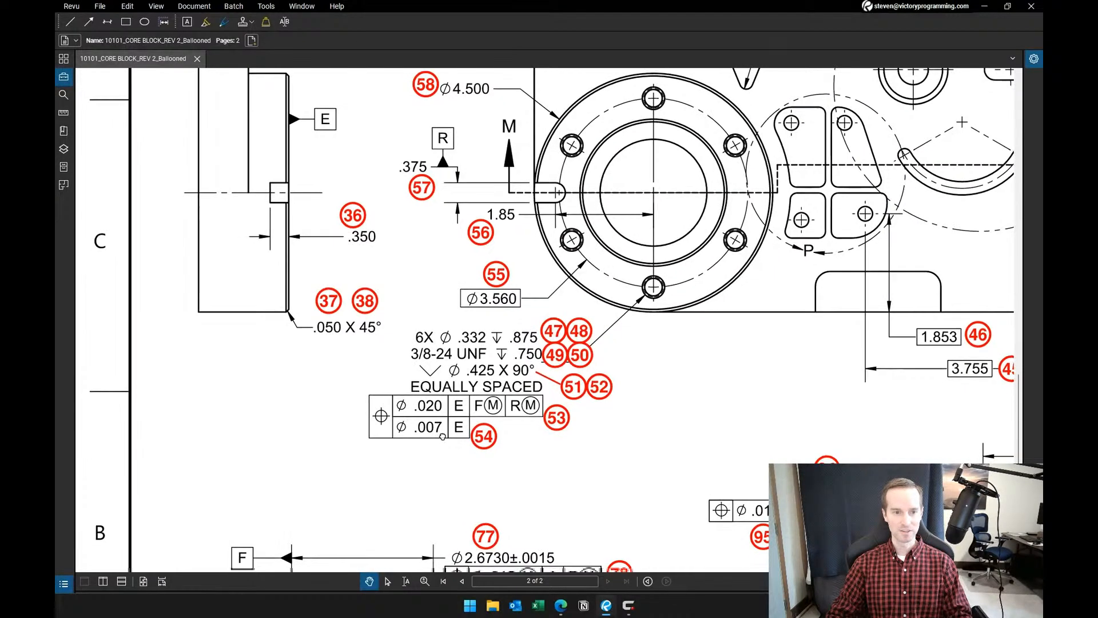
scroll(457, 427, "up", 1)
scroll(457, 426, "up", 2)
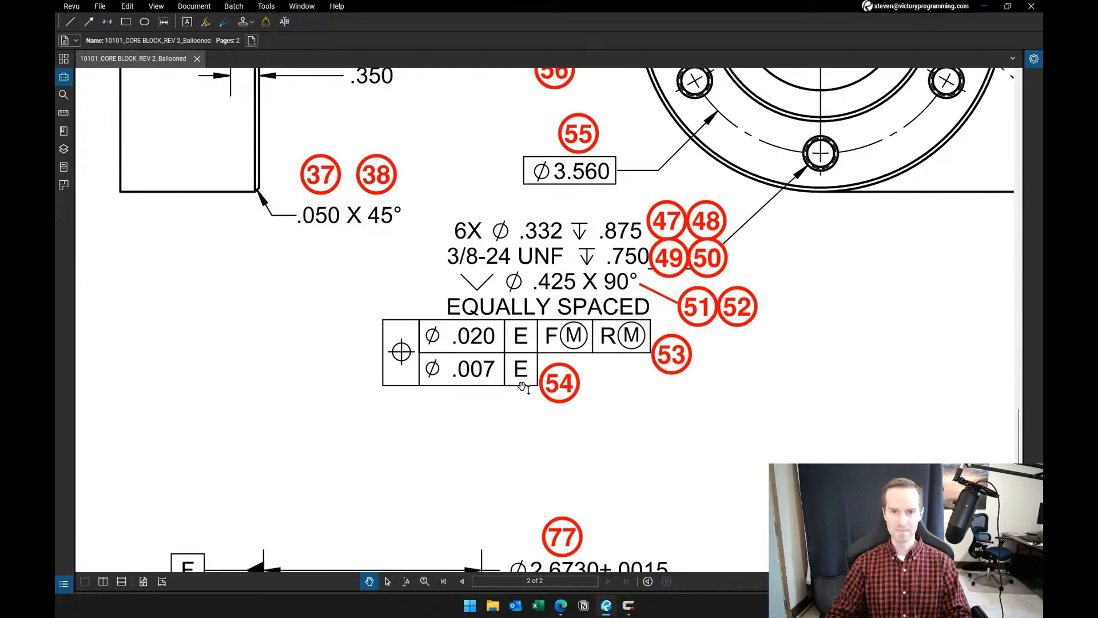
scroll(522, 386, "down", 2)
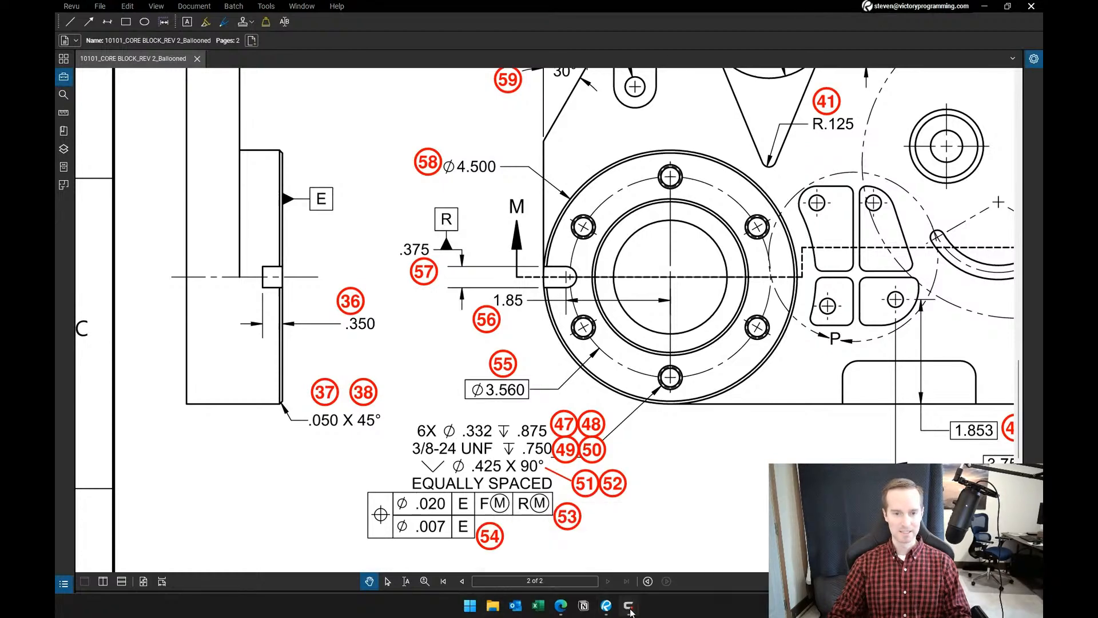
- Return to CALYPSO and locate characteristics 53 and 53 Bore Pattern for plot, checking them against the drawing
mouse_move(629, 611)
left_click(667, 546)
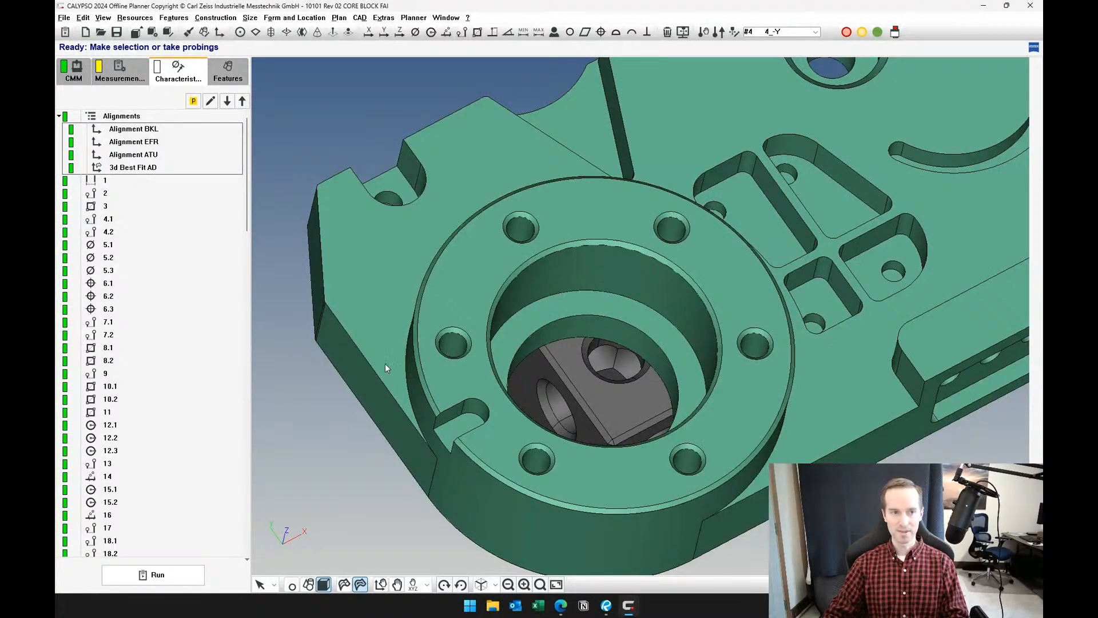
scroll(246, 217, "down", 4)
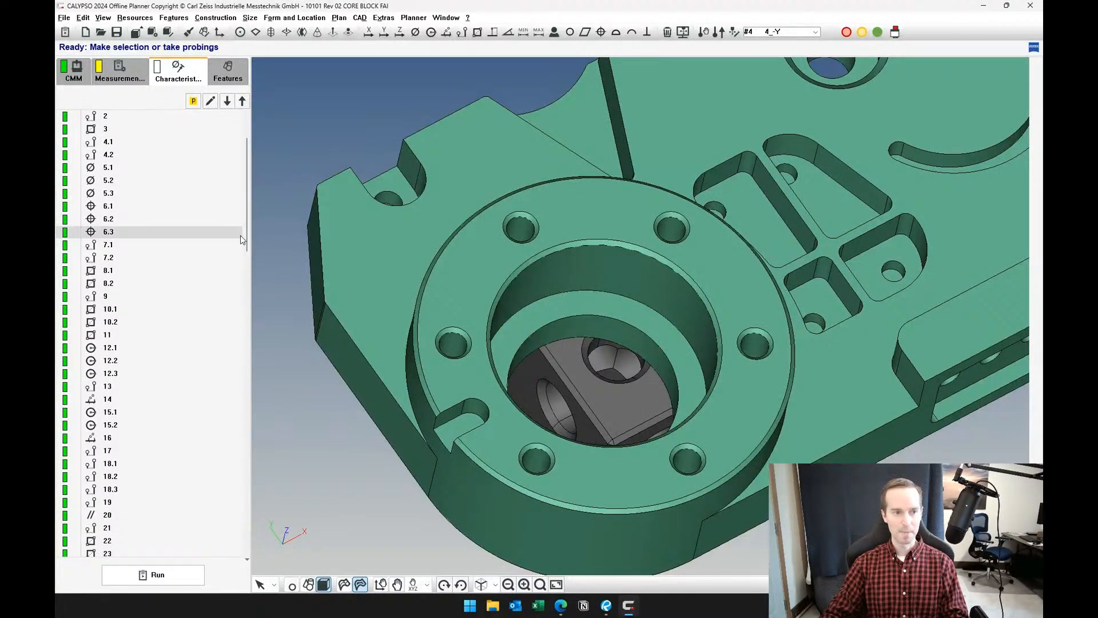
left_click_drag(248, 244, 254, 414)
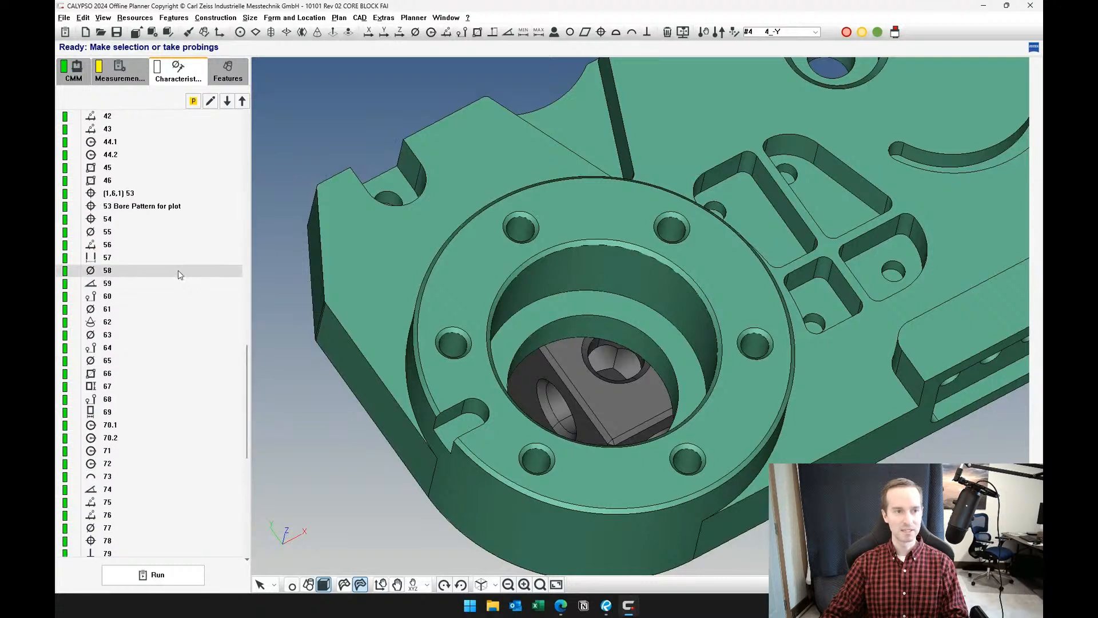
left_click(143, 206)
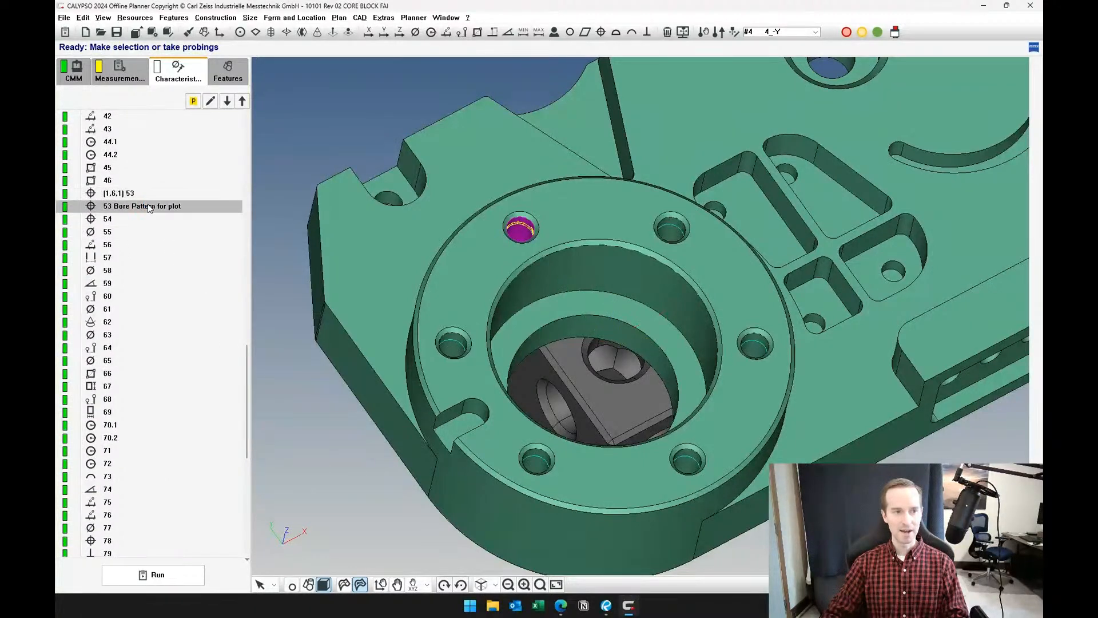
left_click(187, 195)
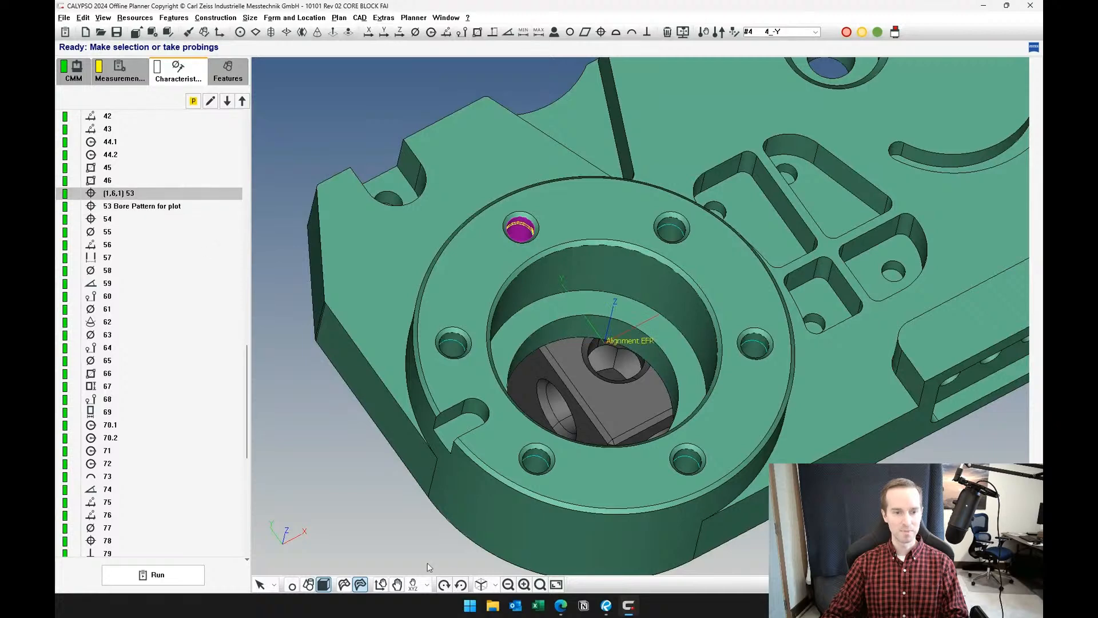
left_click(606, 605)
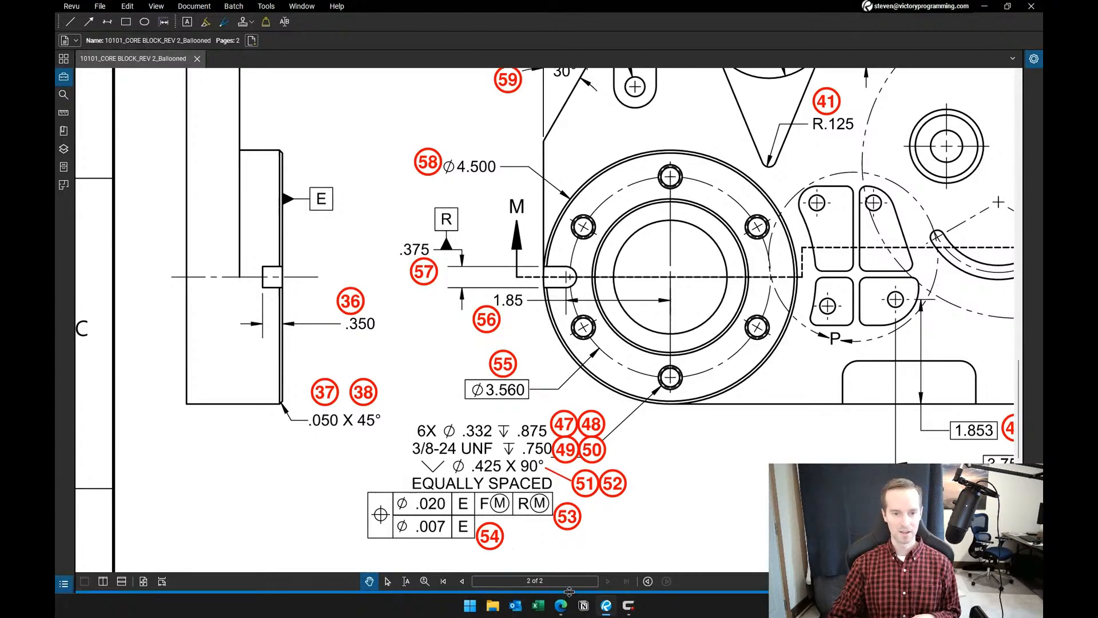
left_click(629, 605)
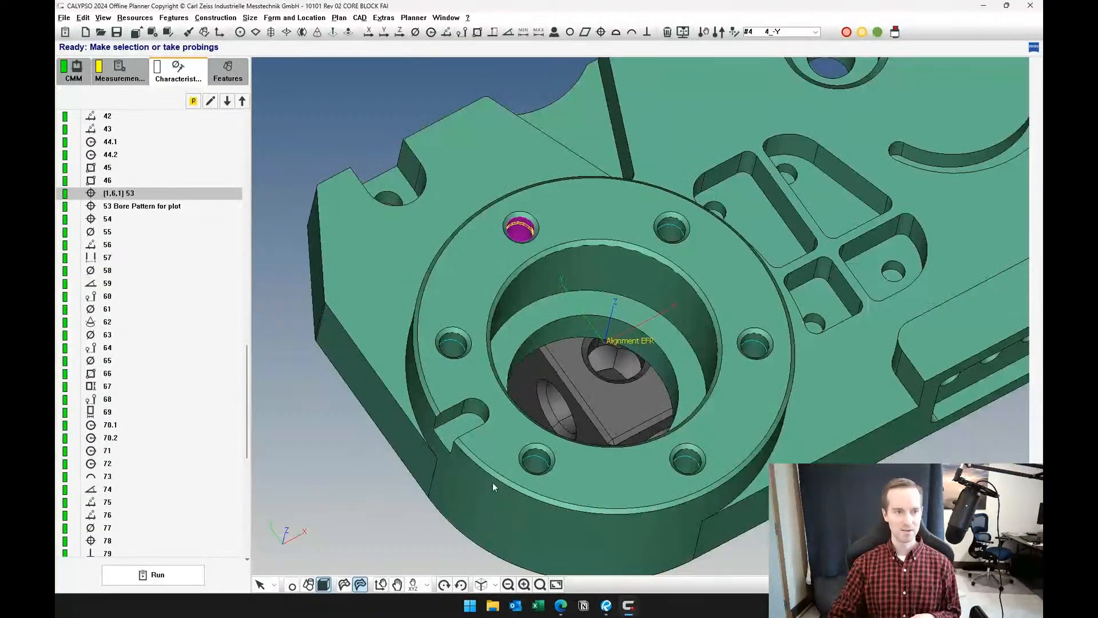
- Open position characteristic 53 and set its primary datum to the existing feature Plane E
double_click(148, 195)
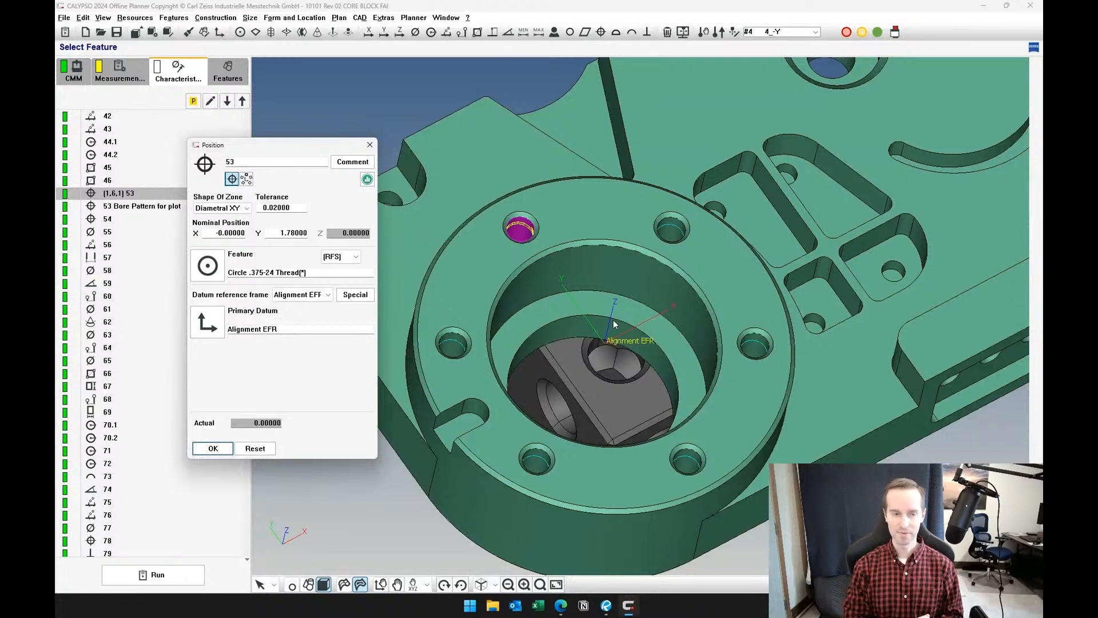
left_click(208, 325)
left_click(249, 199)
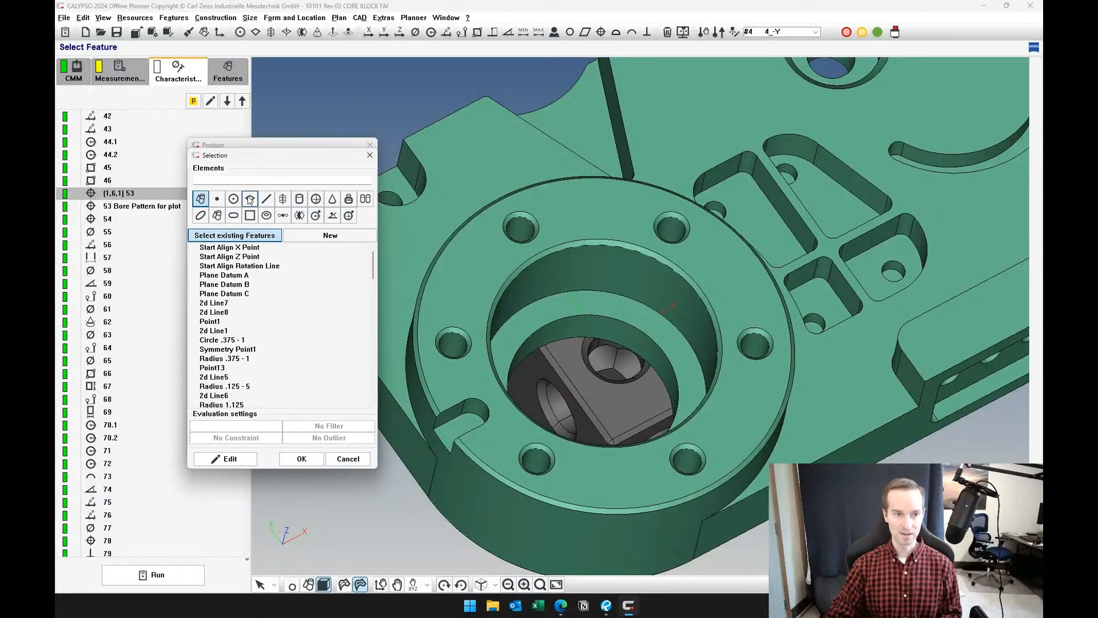
double_click(227, 275)
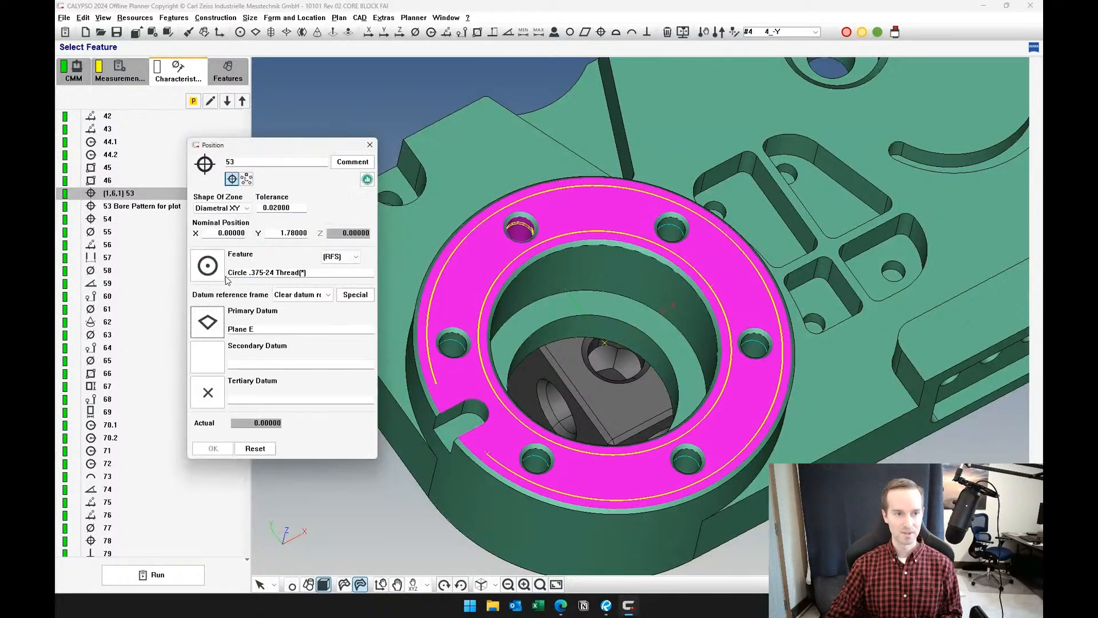
- Filter the existing features by *f* and assign Cylinder F as the secondary datum of position 53
left_click(220, 364)
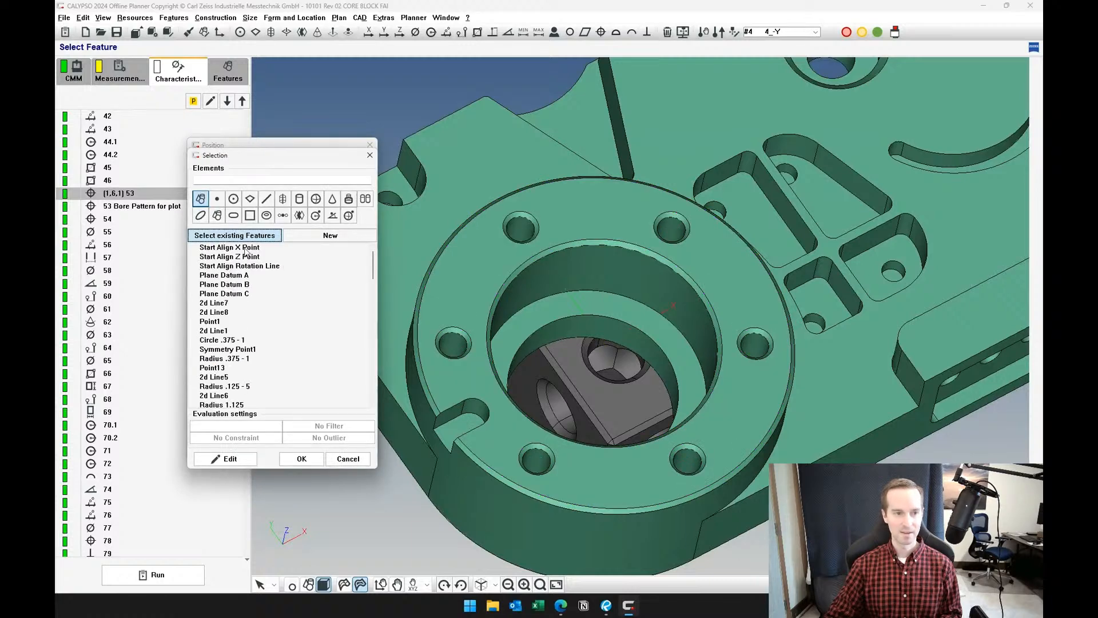
left_click(248, 180)
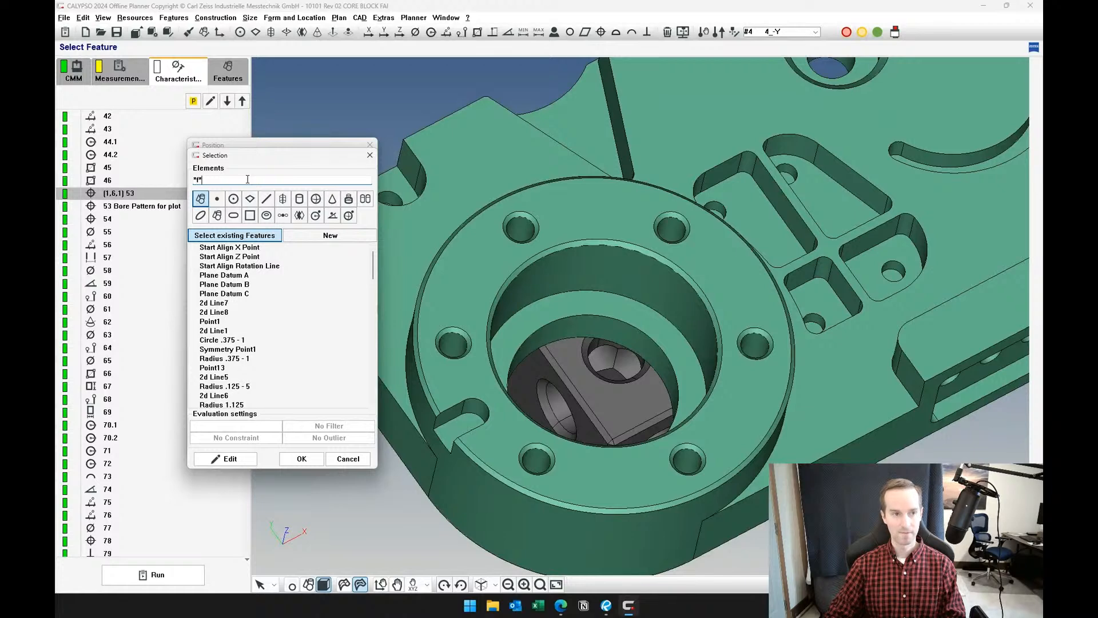
key("Return")
left_click(232, 247)
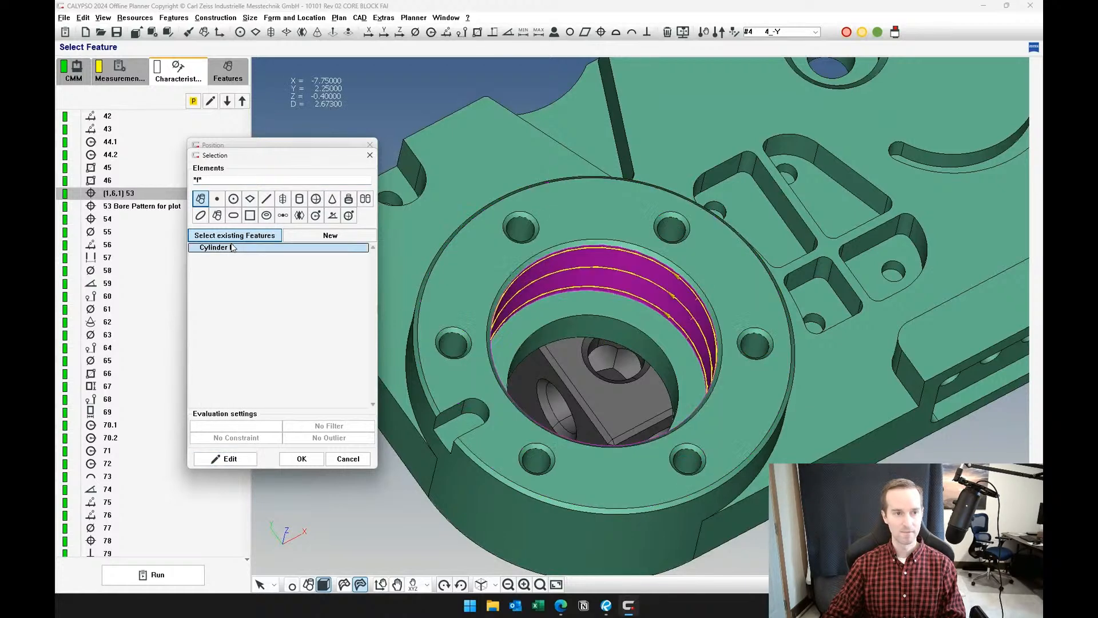
double_click(235, 250)
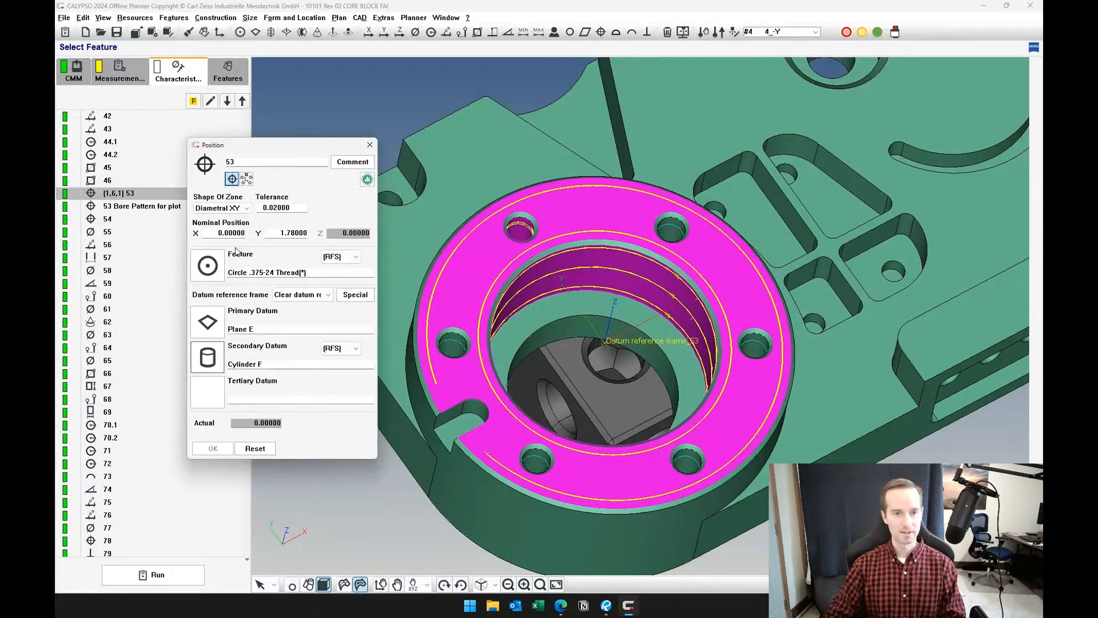
- Assign Symmetry Point R as the tertiary datum of position 53
left_click(207, 391)
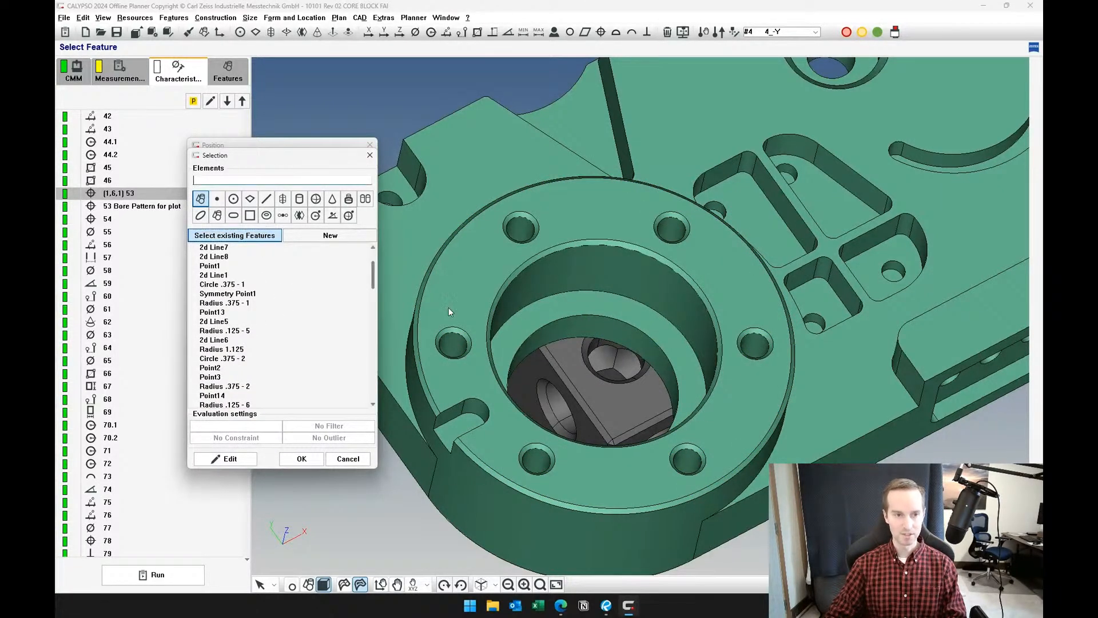
left_click_drag(375, 279, 373, 327)
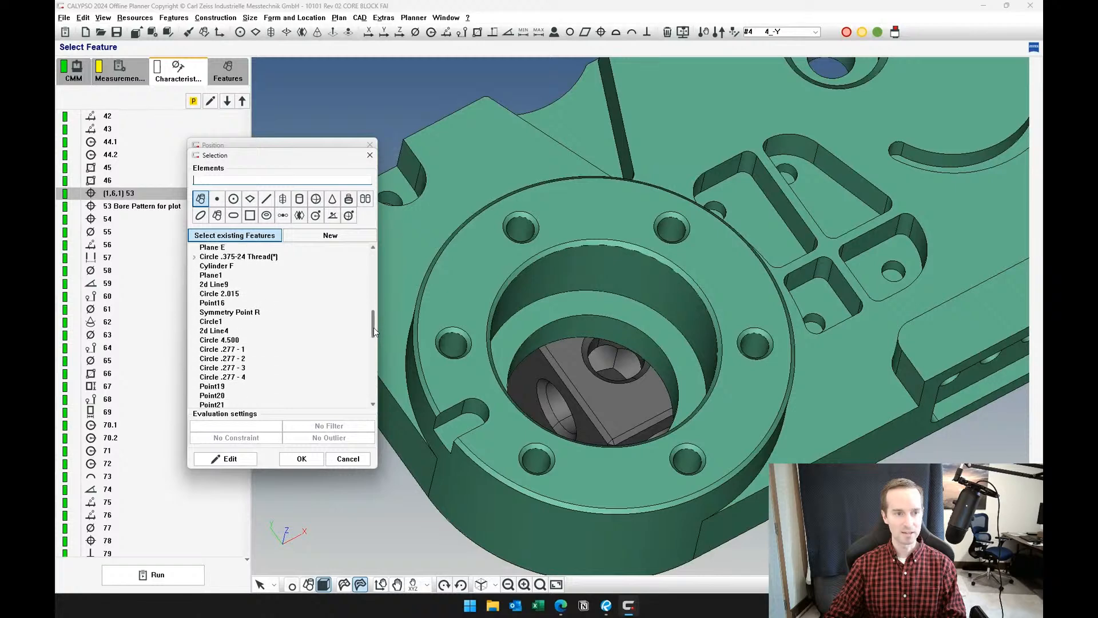
double_click(252, 312)
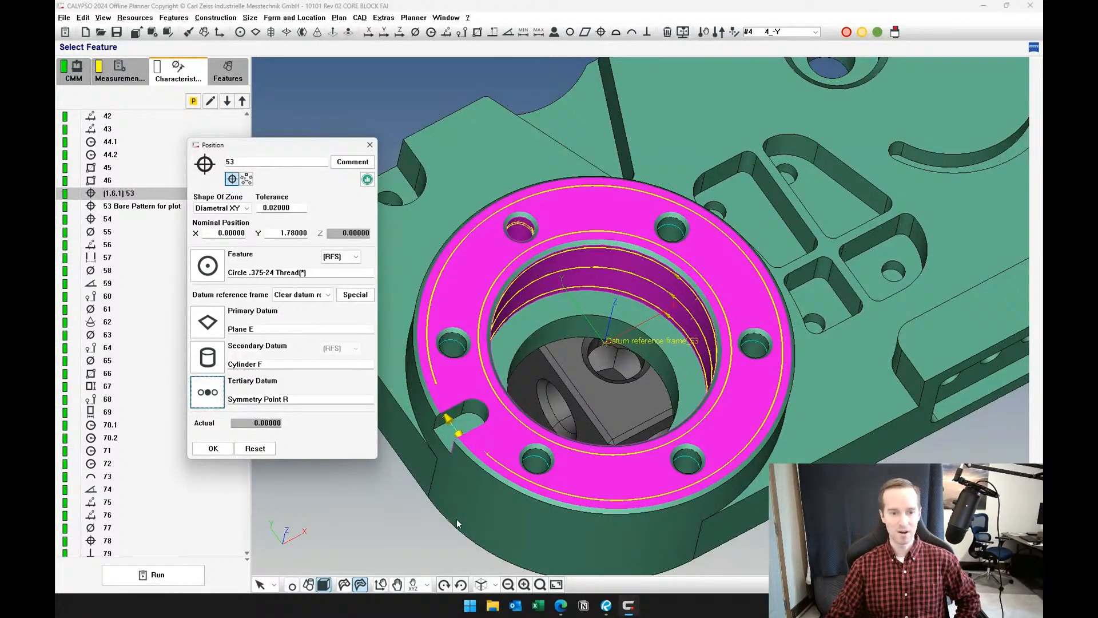
- Review the datum modifiers of callout 53 on the Revu drawing, and return to CALYPSO to accept the position 53 definition
left_click(605, 605)
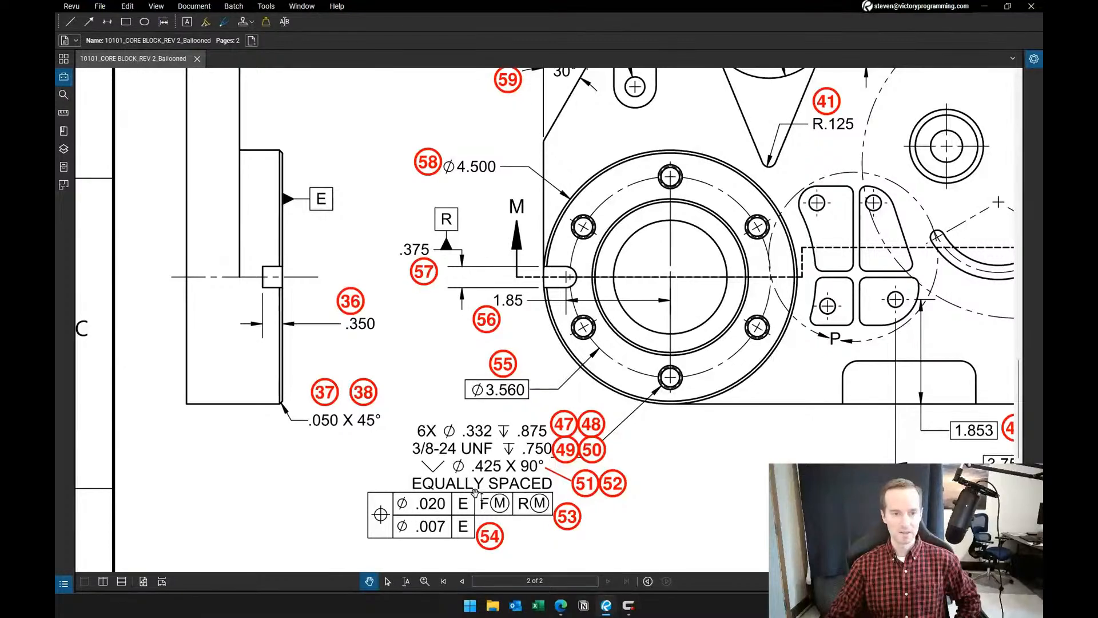
left_click_drag(449, 504, 444, 413)
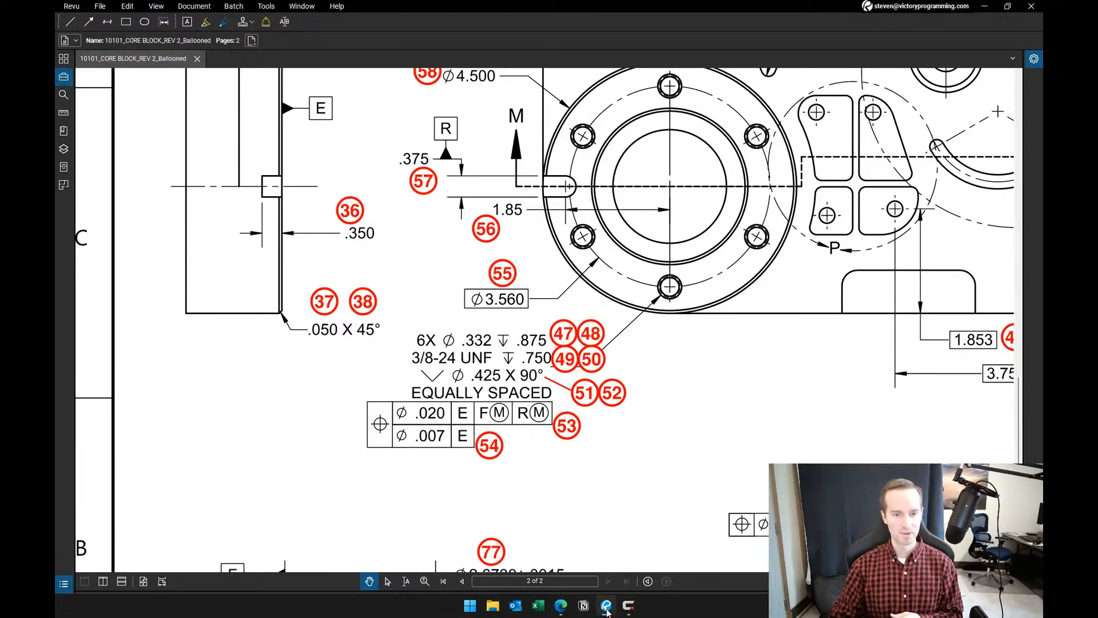
mouse_move(628, 605)
left_click(610, 544)
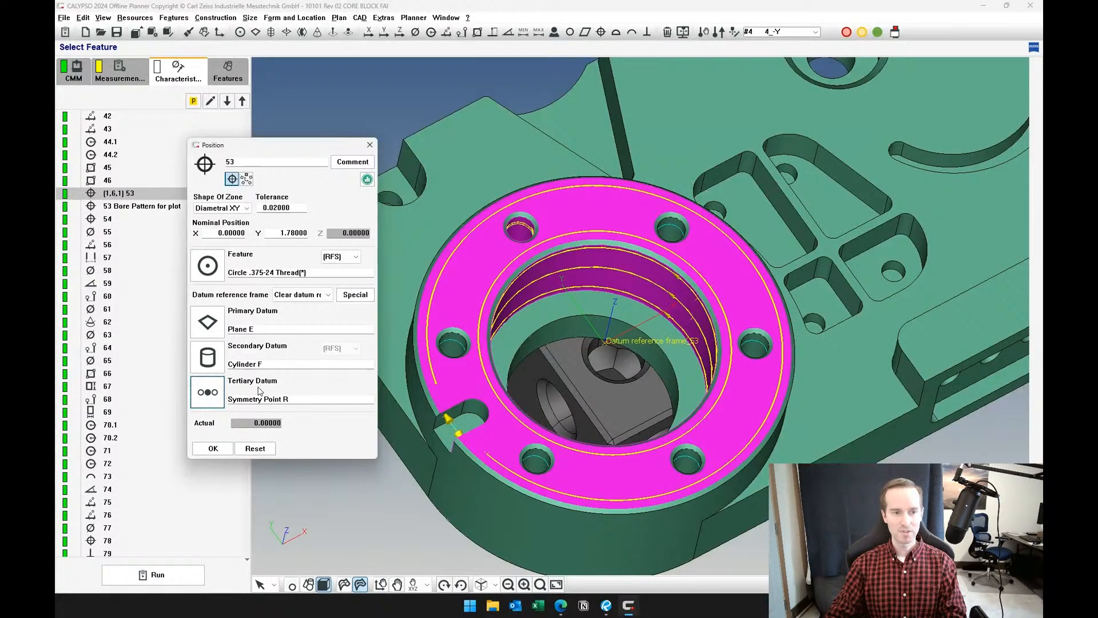
left_click(227, 450)
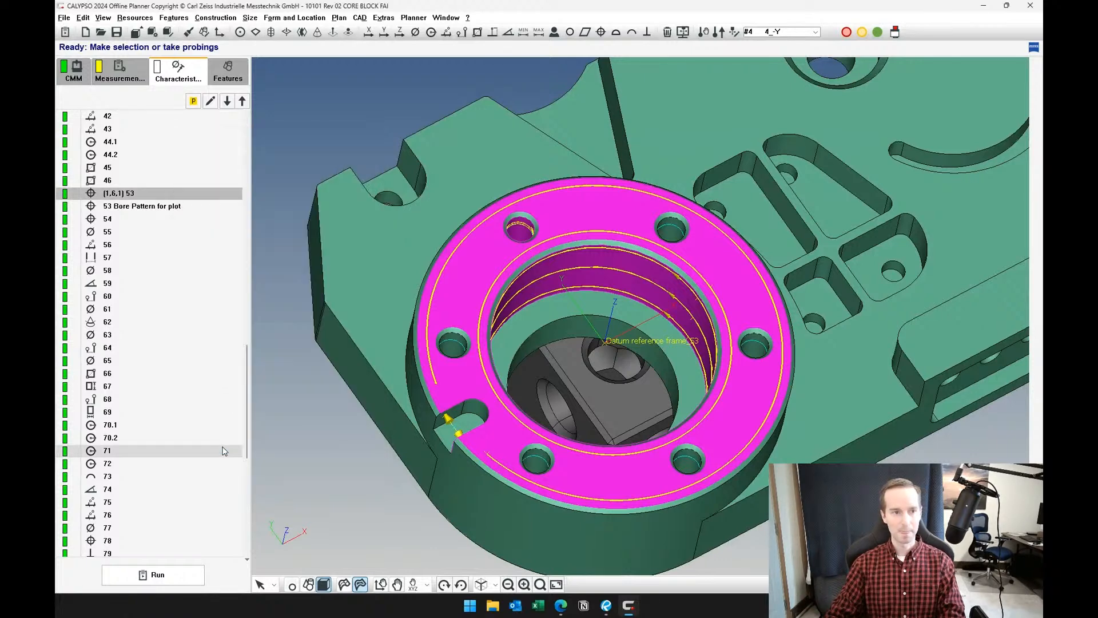
- Compare the drawing's position callout in Revu with the 53 Bore Pattern for plot definition in CALYPSO, leaving that definition as is
left_click(157, 210)
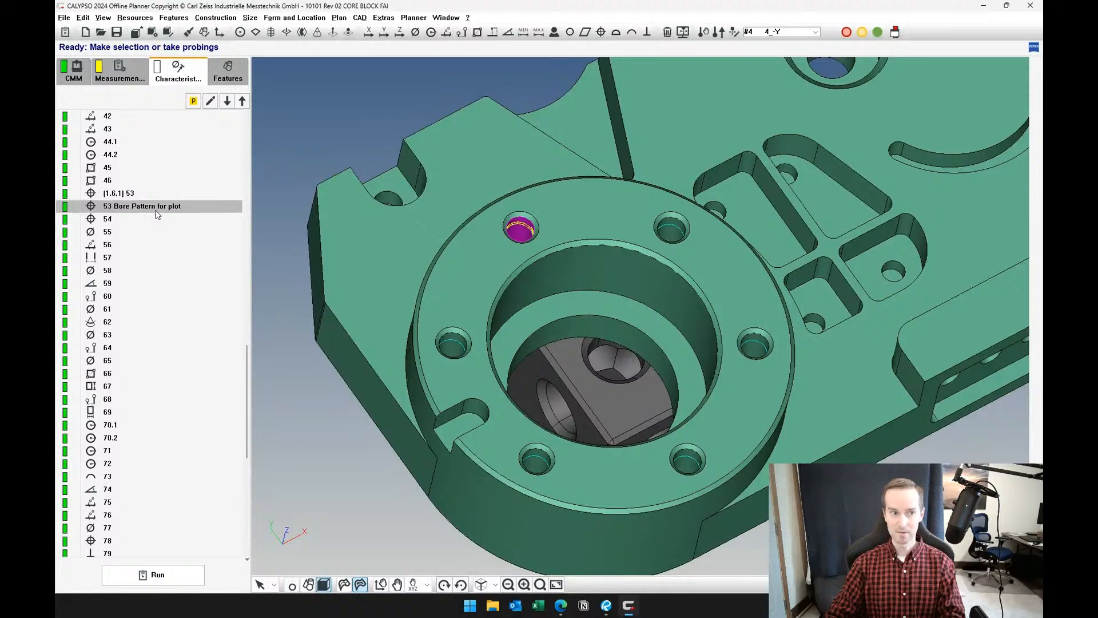
left_click(606, 606)
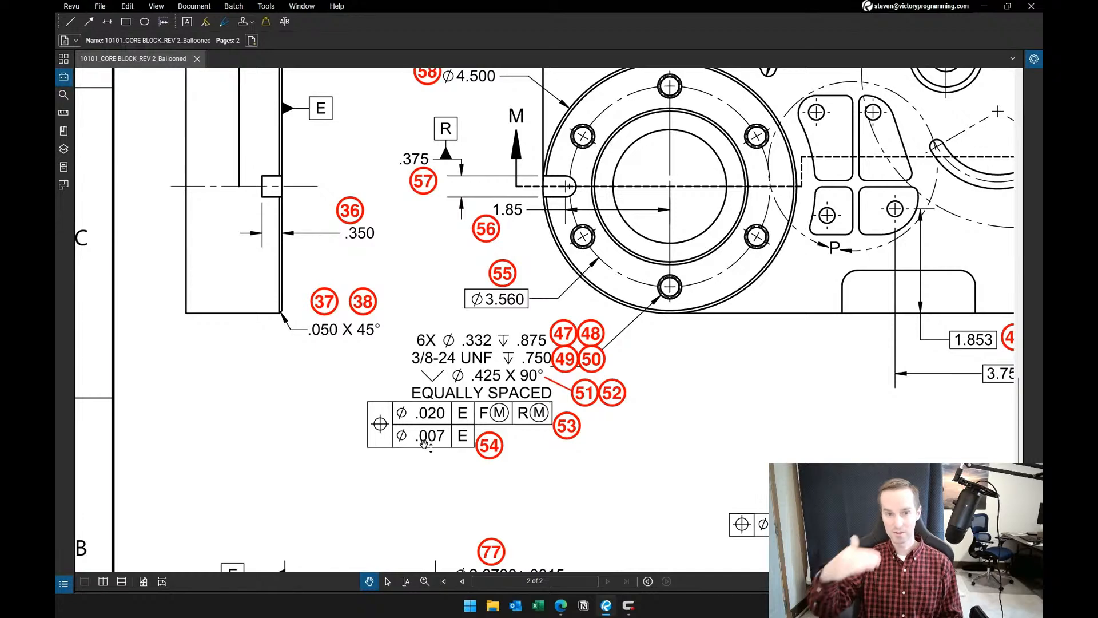
left_click(607, 608)
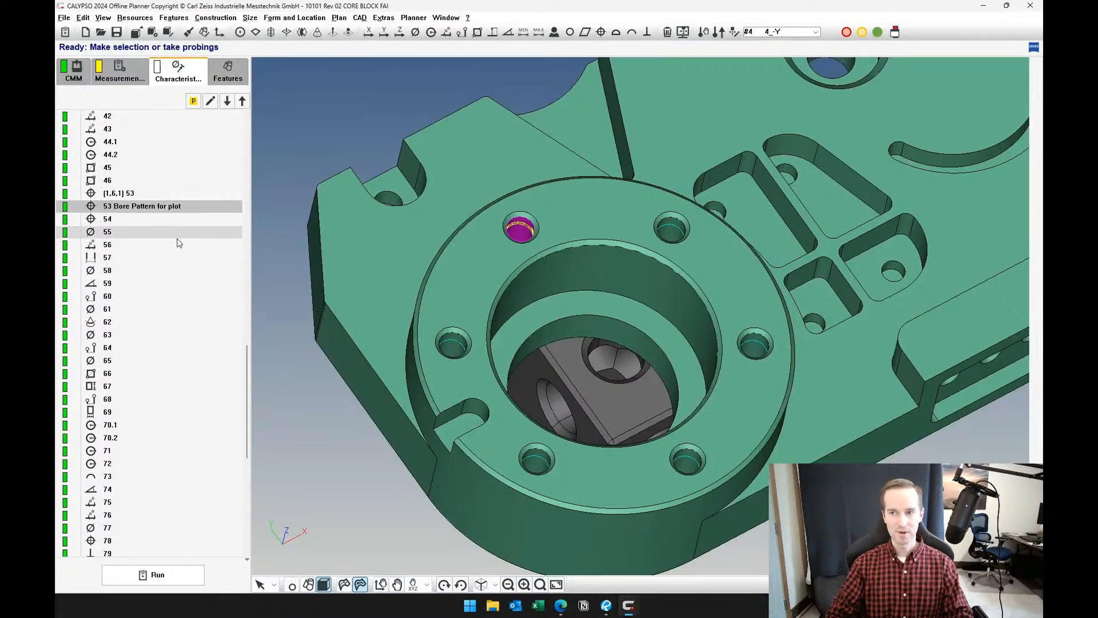
left_click(156, 211)
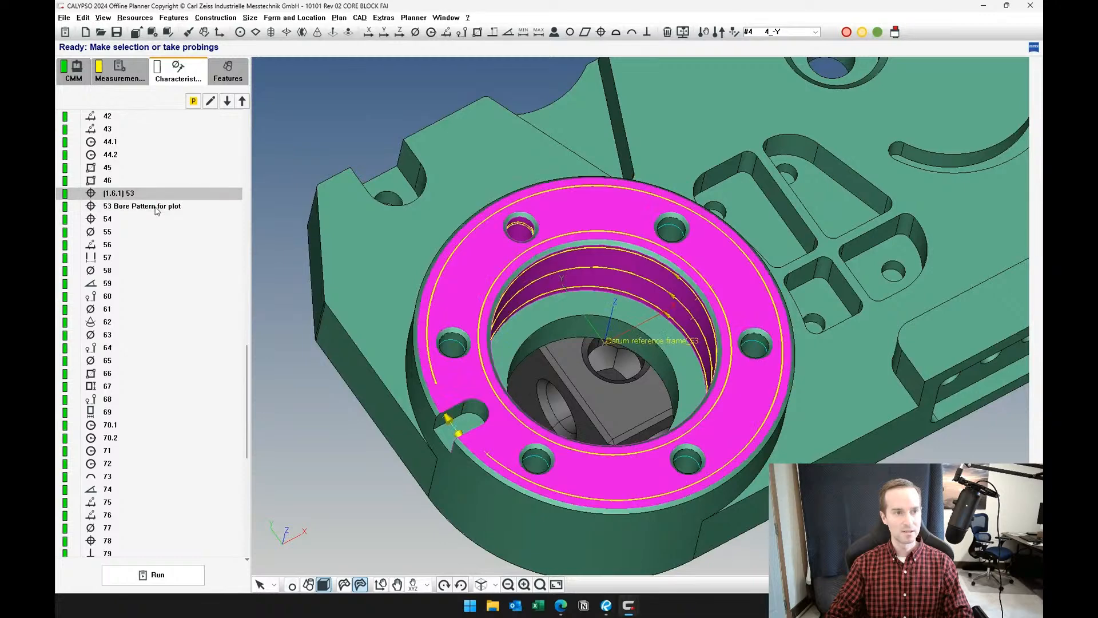
double_click(153, 210)
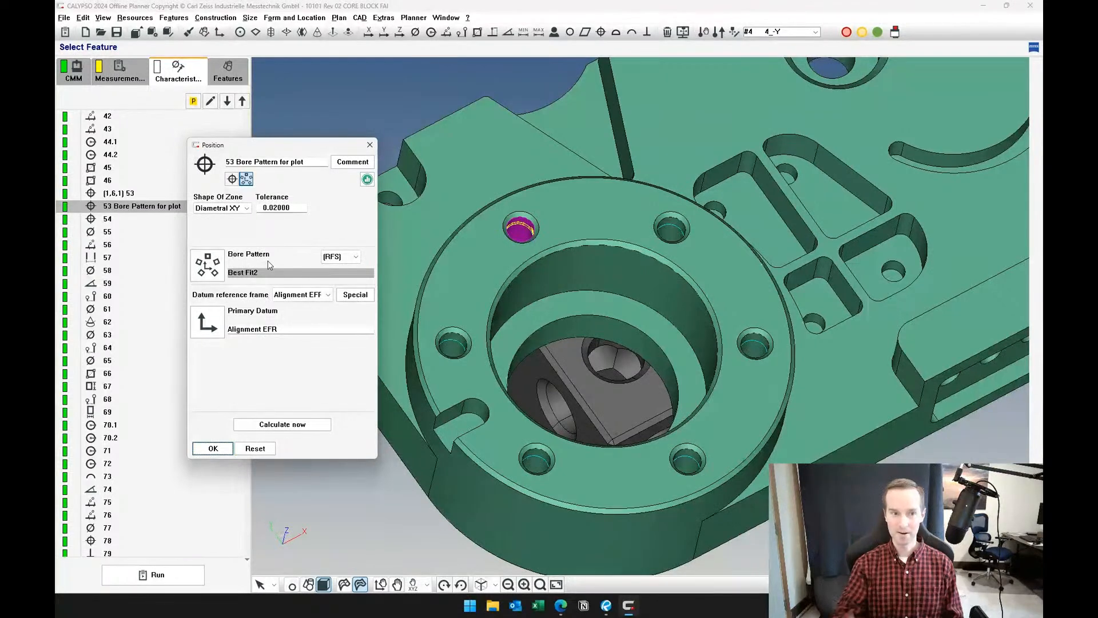
left_click(213, 449)
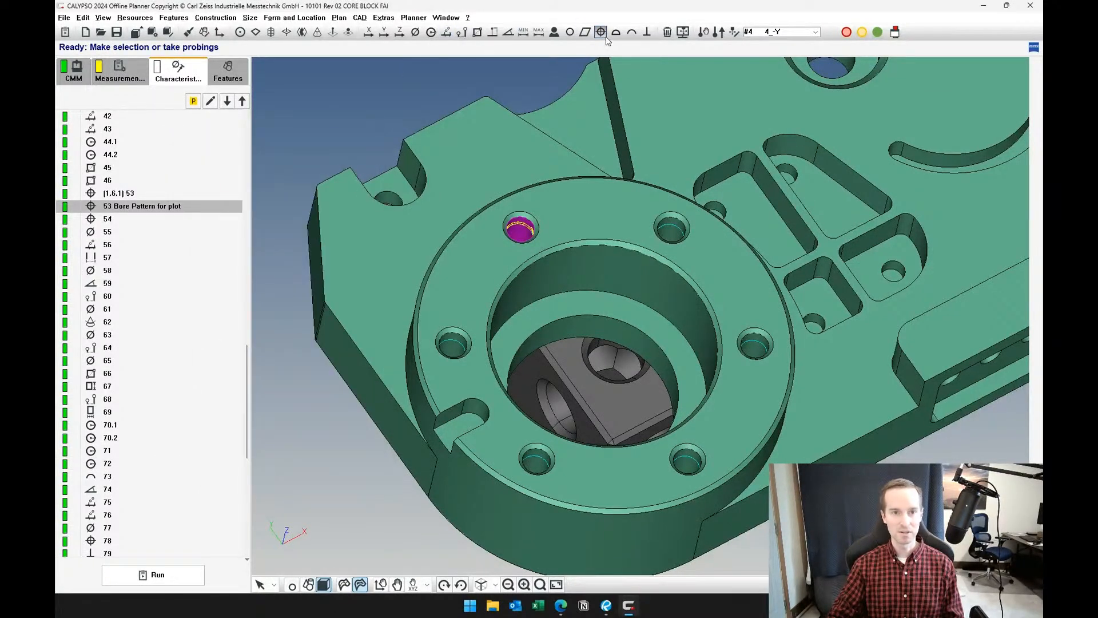
- Insert a new position characteristic below 53 Bore Pattern for plot, switch it to bore pattern evaluation, and open its best fit definition
left_click(604, 34)
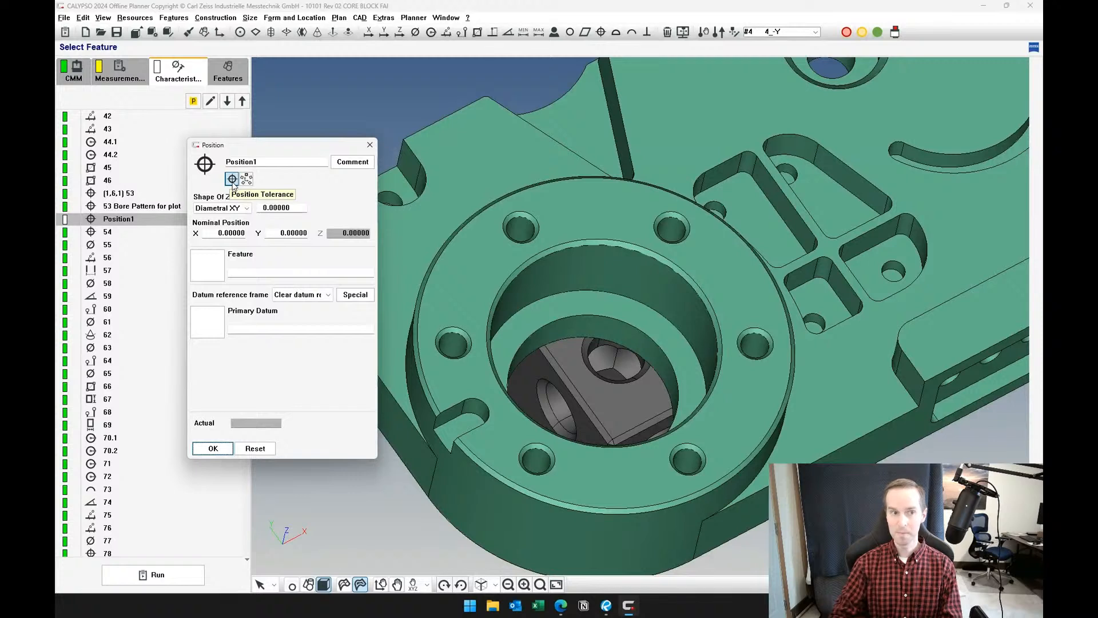
left_click(248, 180)
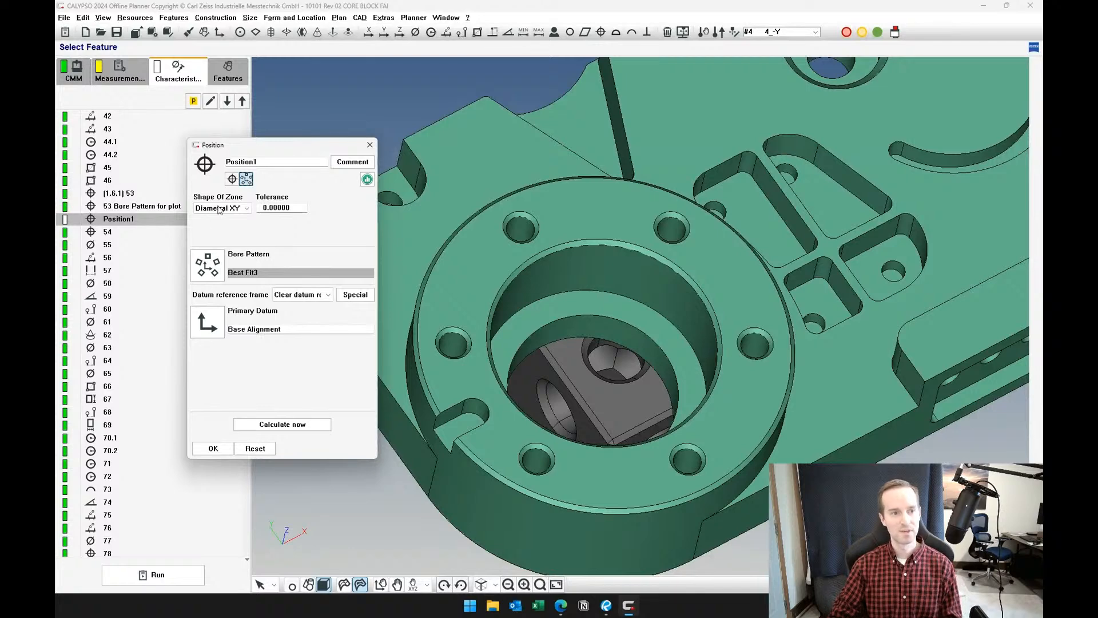
left_click(207, 265)
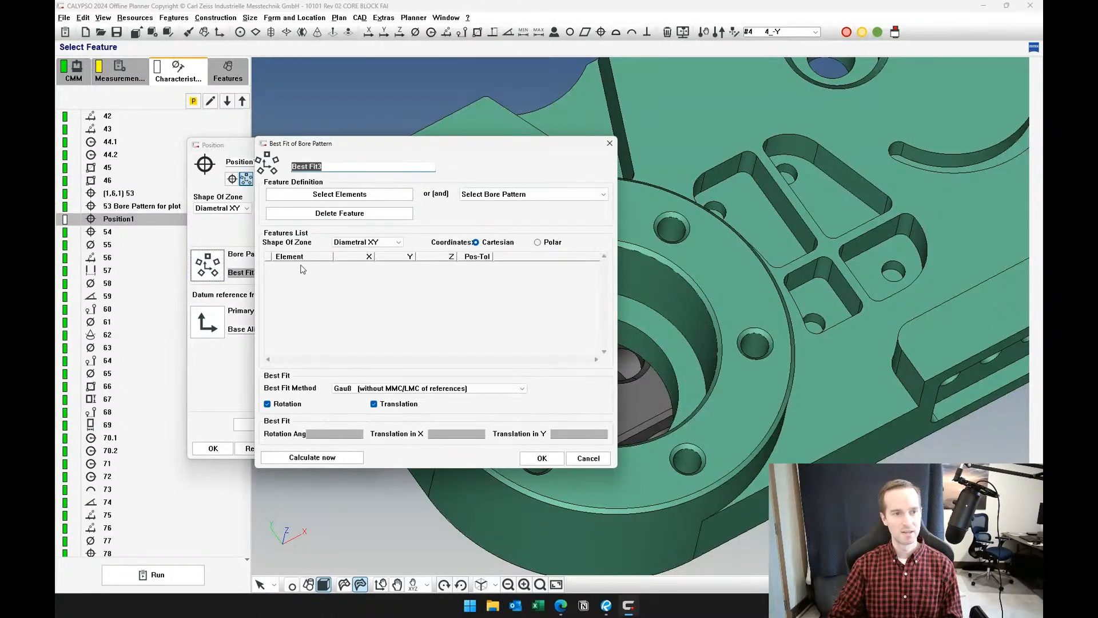
- Add the Circle .375-24 Thread(1-6) elements to the best fit of the bore pattern, cancelling the feature's own pattern
left_click(358, 197)
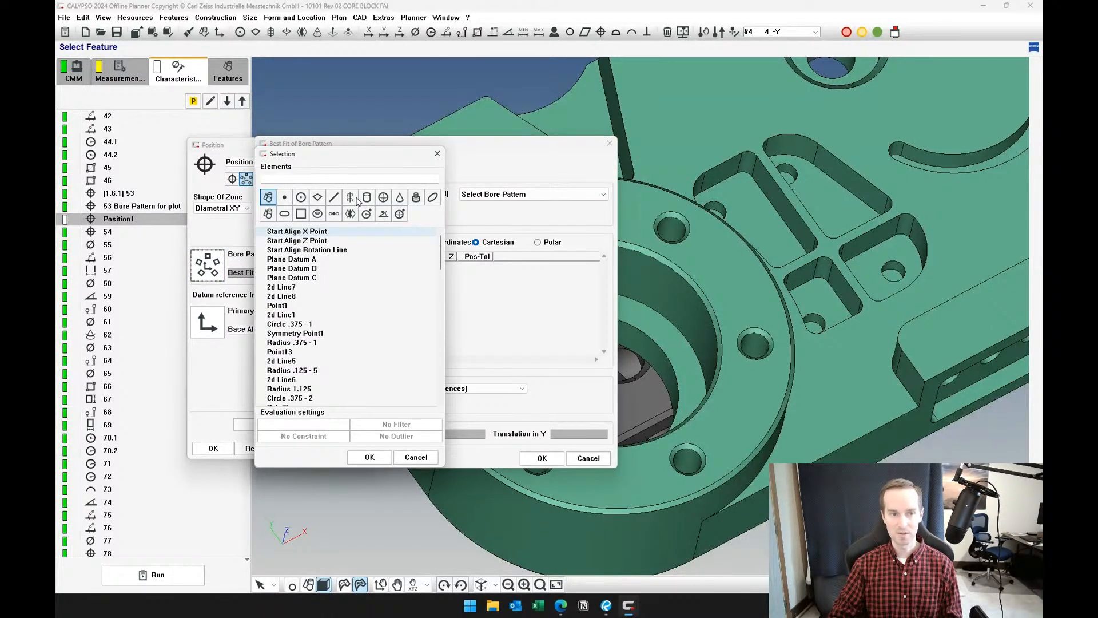
left_click(303, 200)
left_click(313, 346)
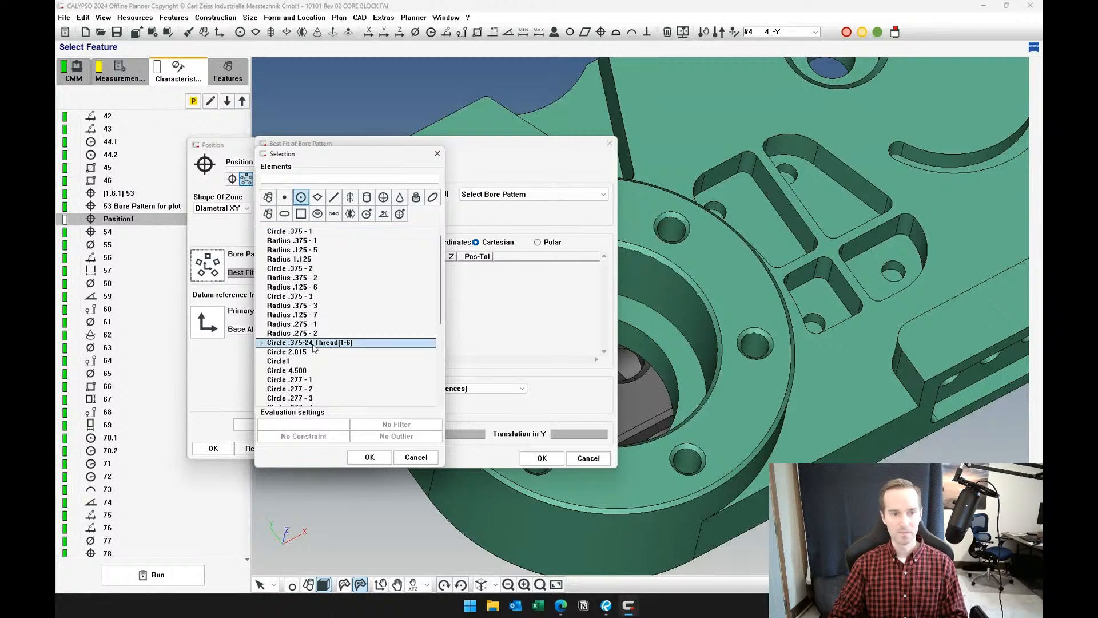
left_click(381, 457)
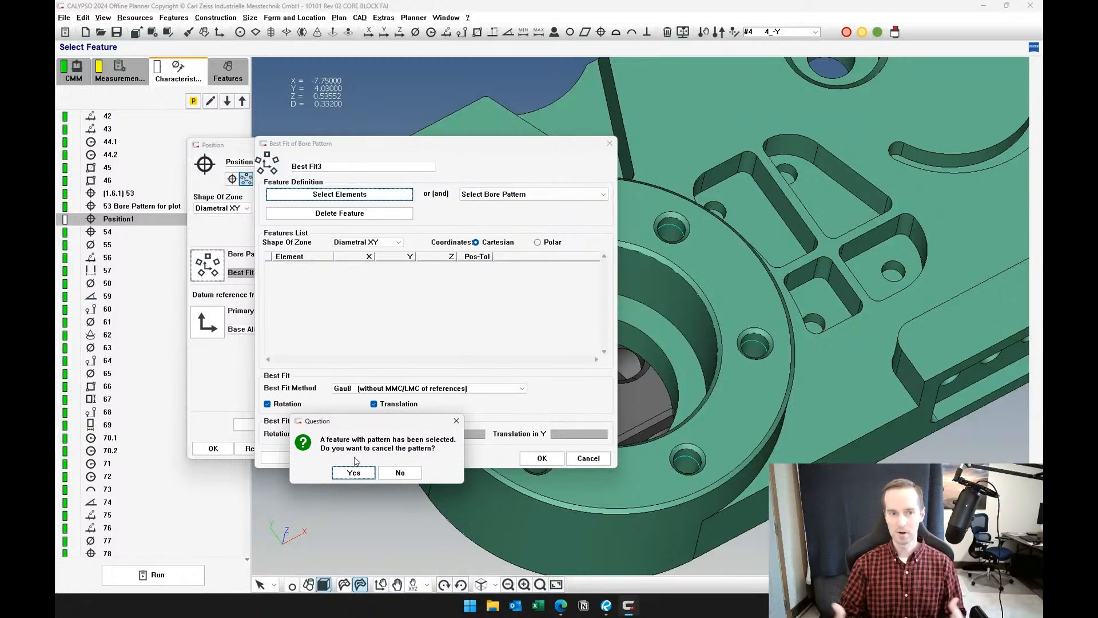
left_click(354, 471)
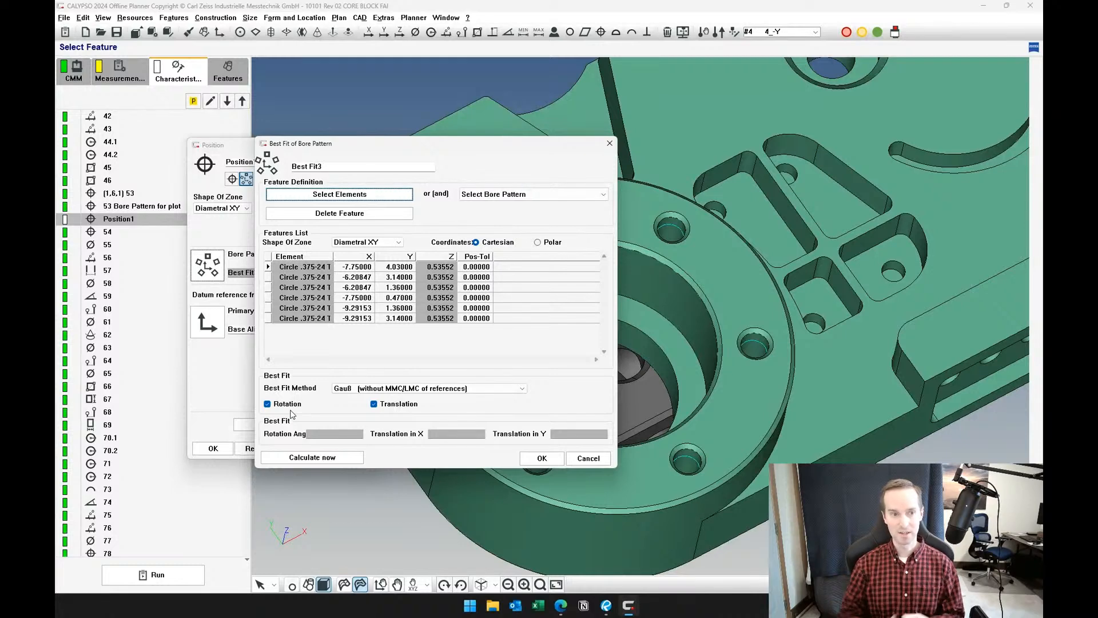
- Review the datum reference of callout 54 on the Revu drawing, and return to CALYPSO
left_click(607, 605)
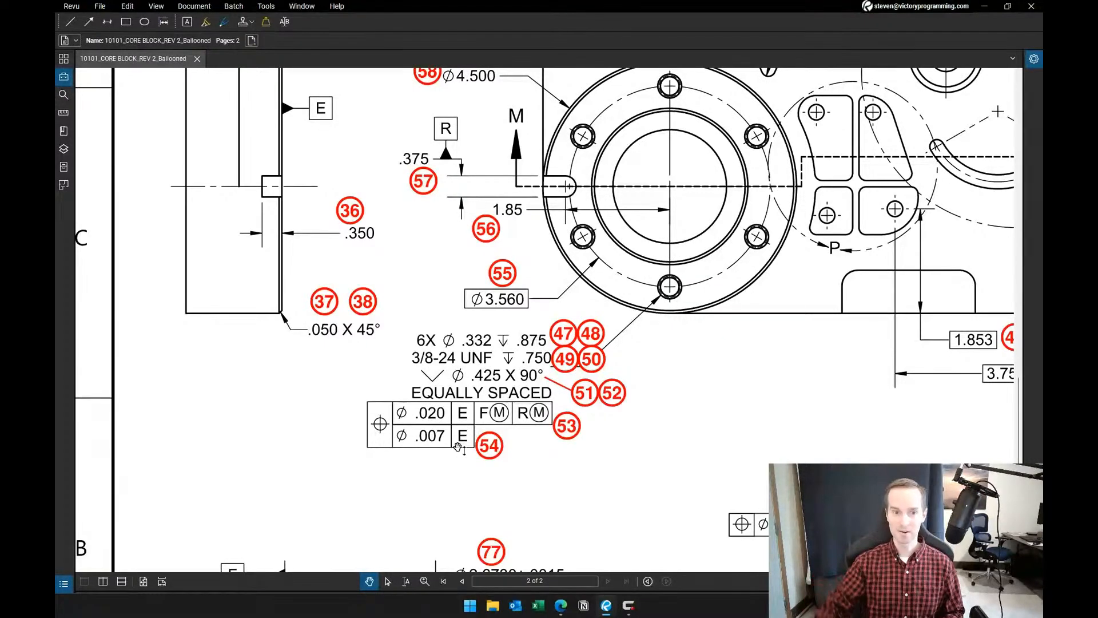
left_click(982, 7)
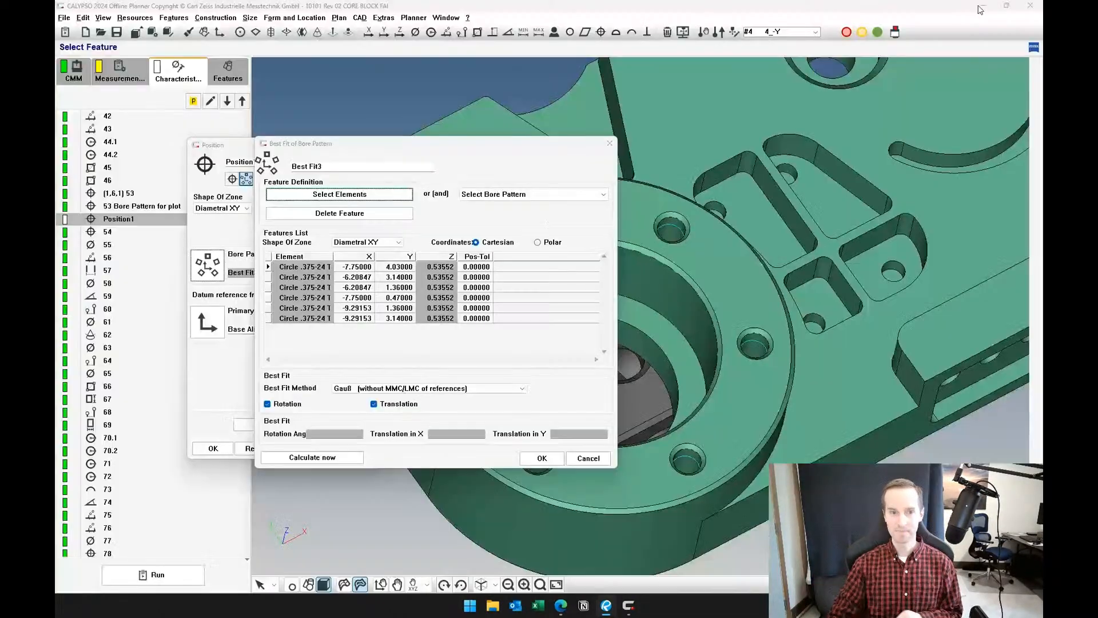
- Turn off the best fit's rotation and its translation in X and Y, and turn rotation and translation back on
left_click(271, 405)
left_click(378, 406)
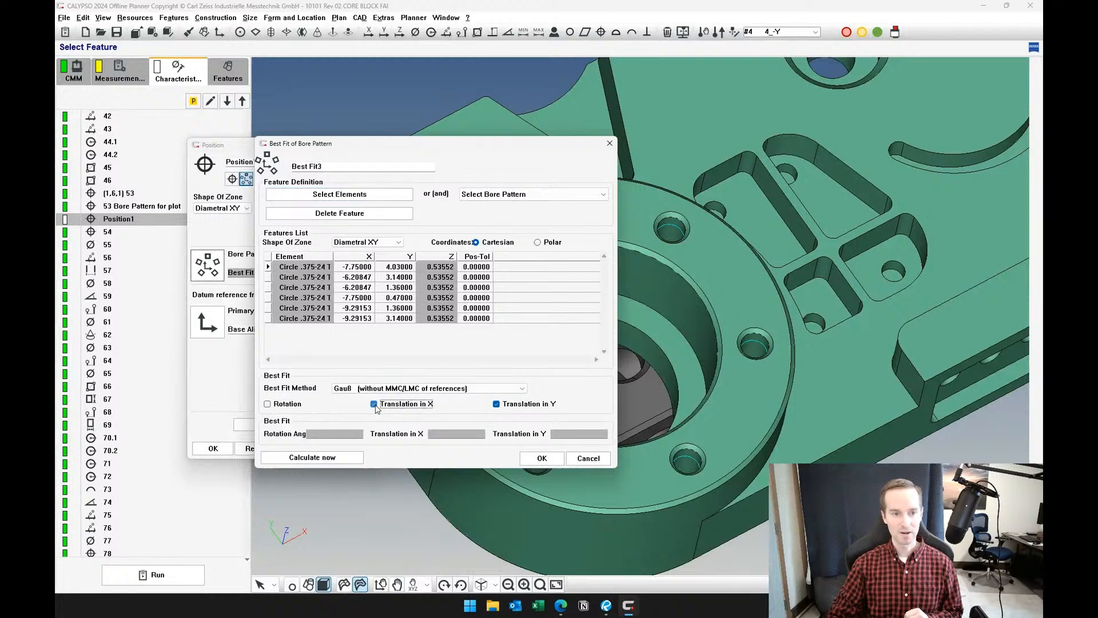
left_click(496, 404)
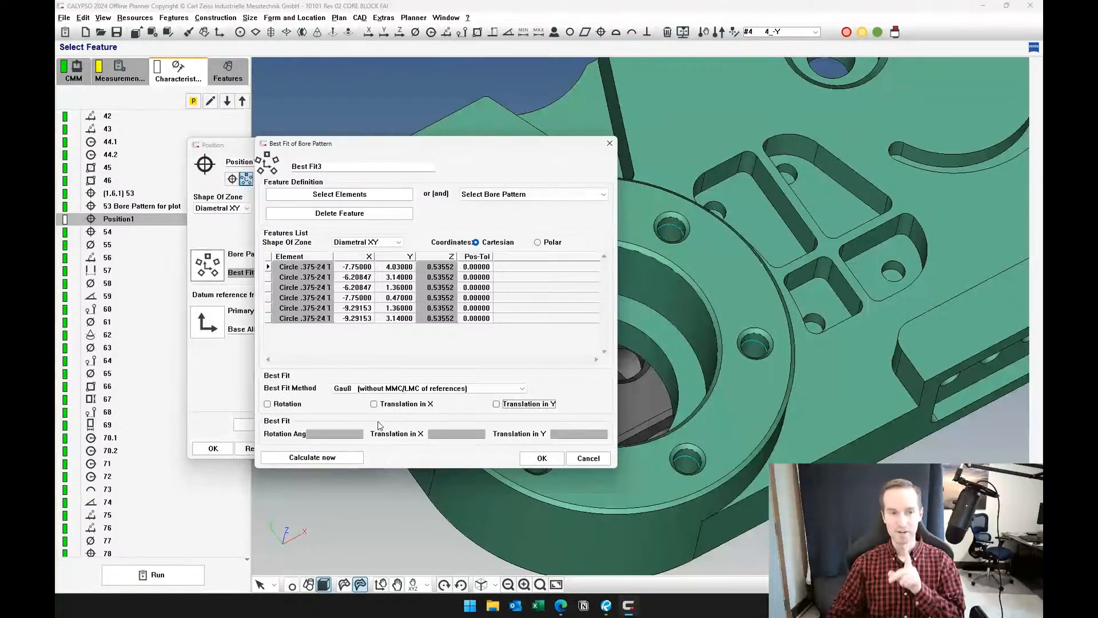
left_click(267, 403)
left_click(374, 404)
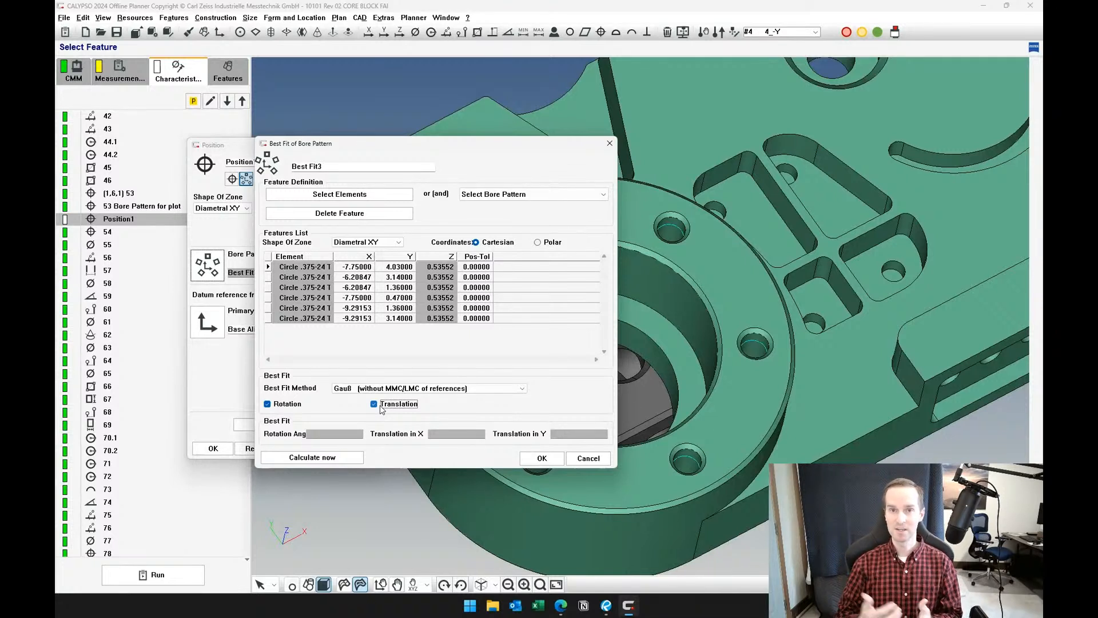
- Accept the bore pattern best fit and assign Plane E as the primary datum of the new position characteristic
left_click(542, 458)
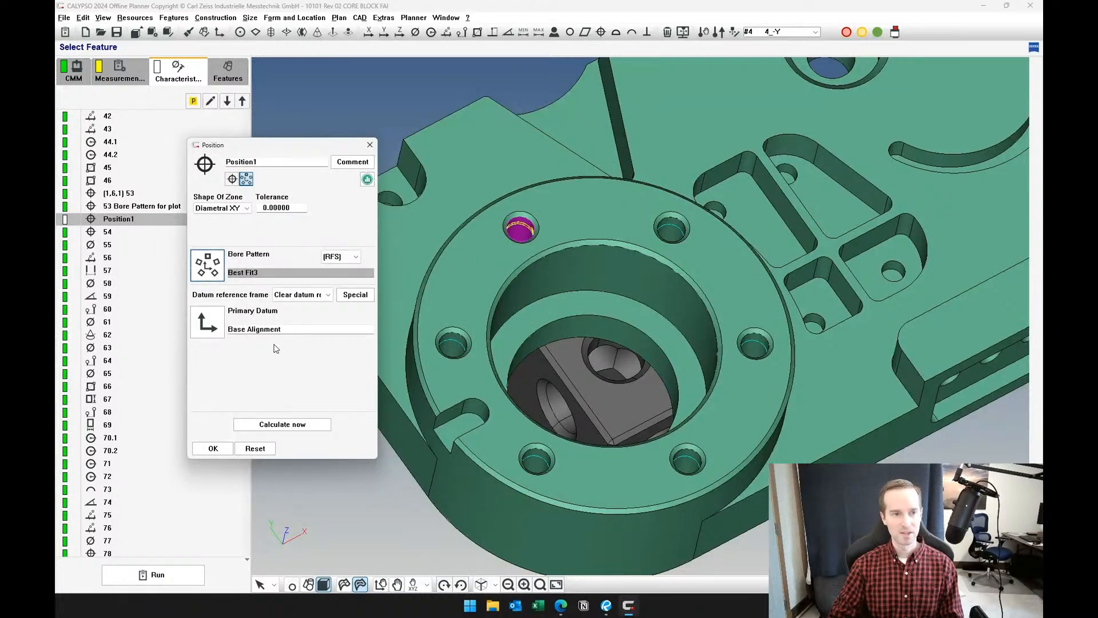
left_click(219, 333)
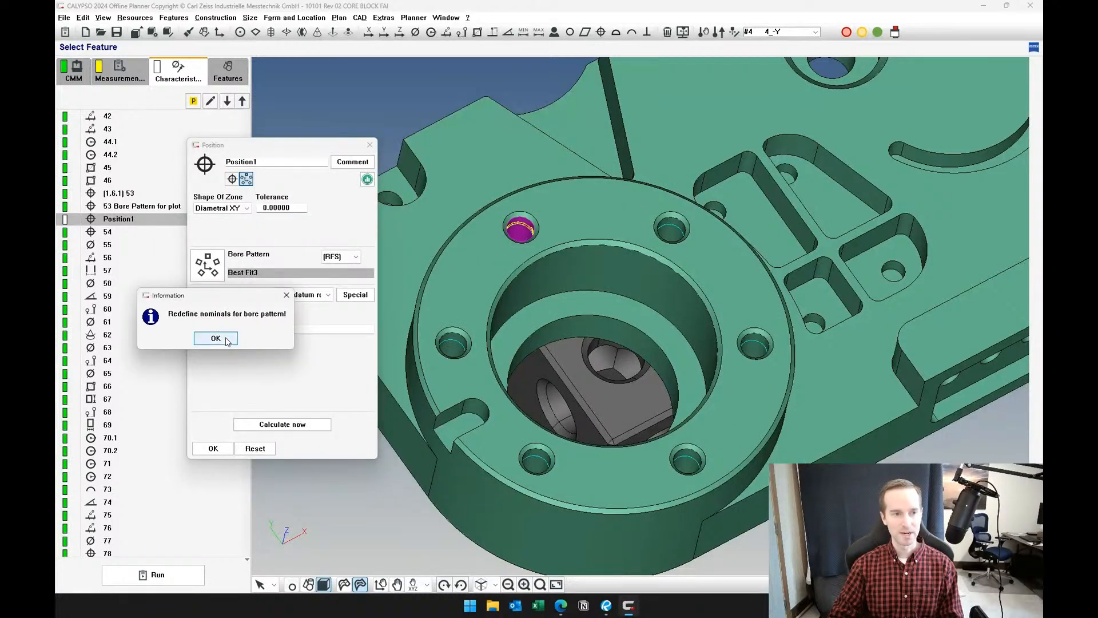
left_click(223, 342)
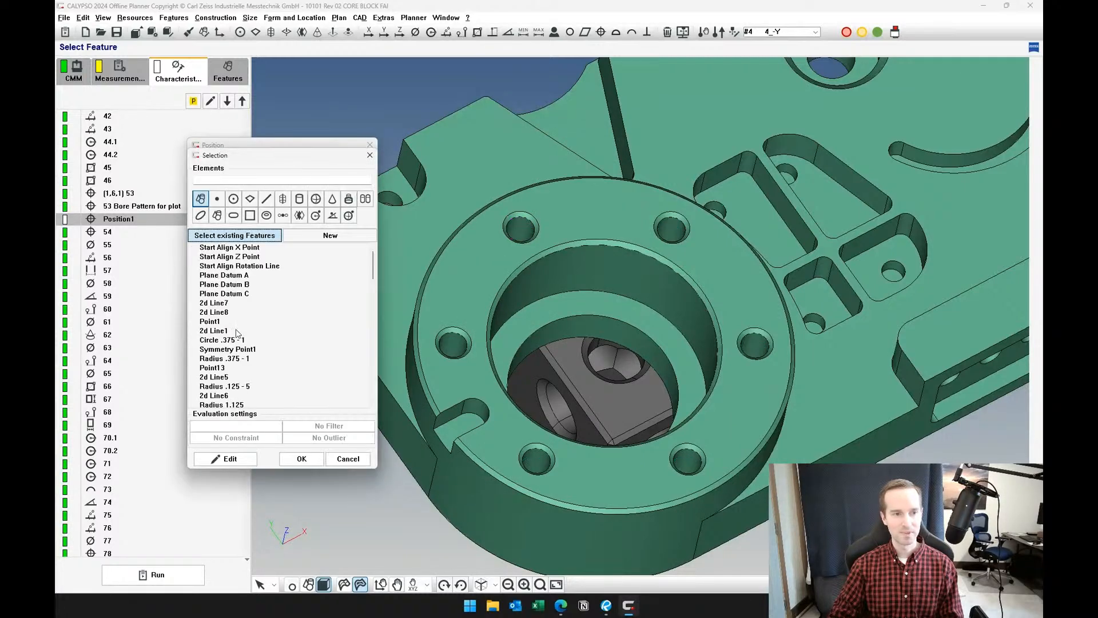
left_click(252, 202)
left_click(228, 276)
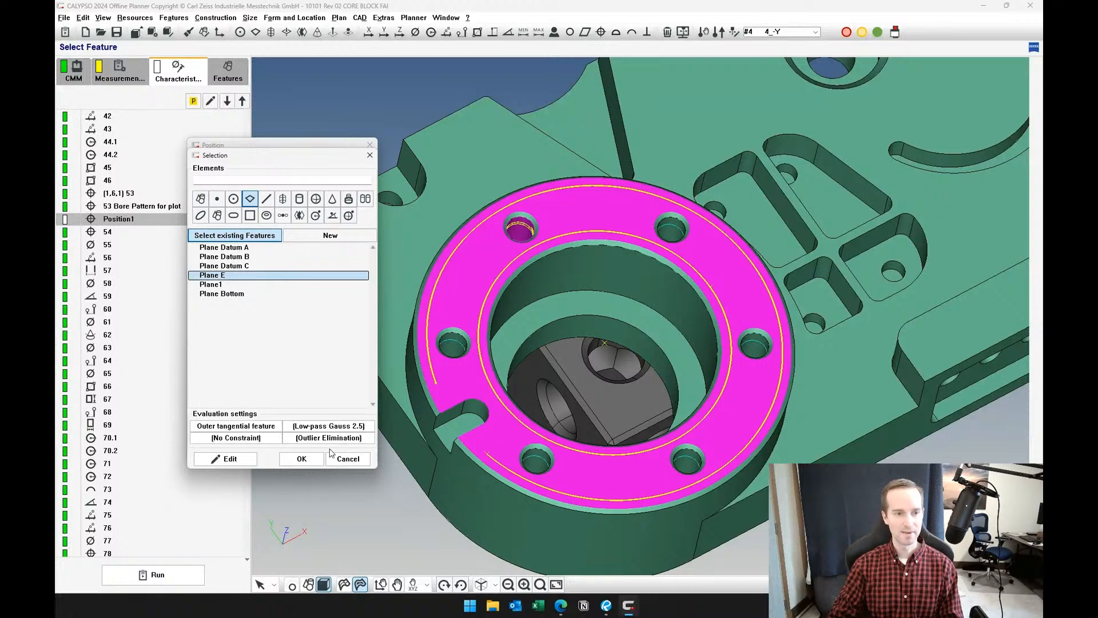
left_click(314, 461)
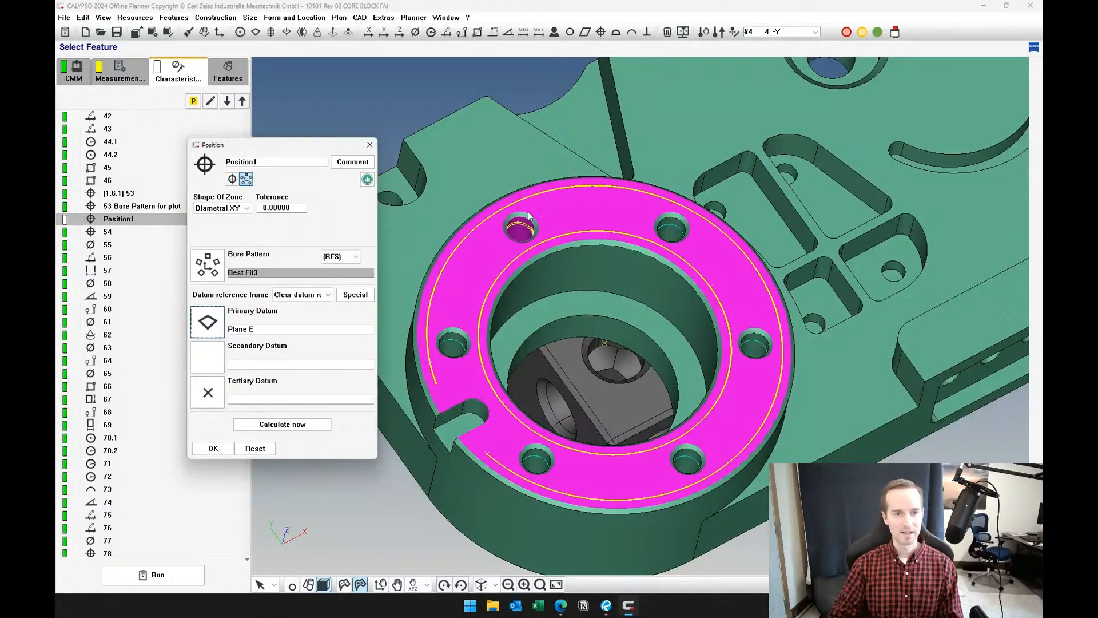
- Set the position tolerance to .007, transfer it to each feature in the bore pattern, and accept the definition
scroll(526, 279, "down", 5)
double_click(281, 208)
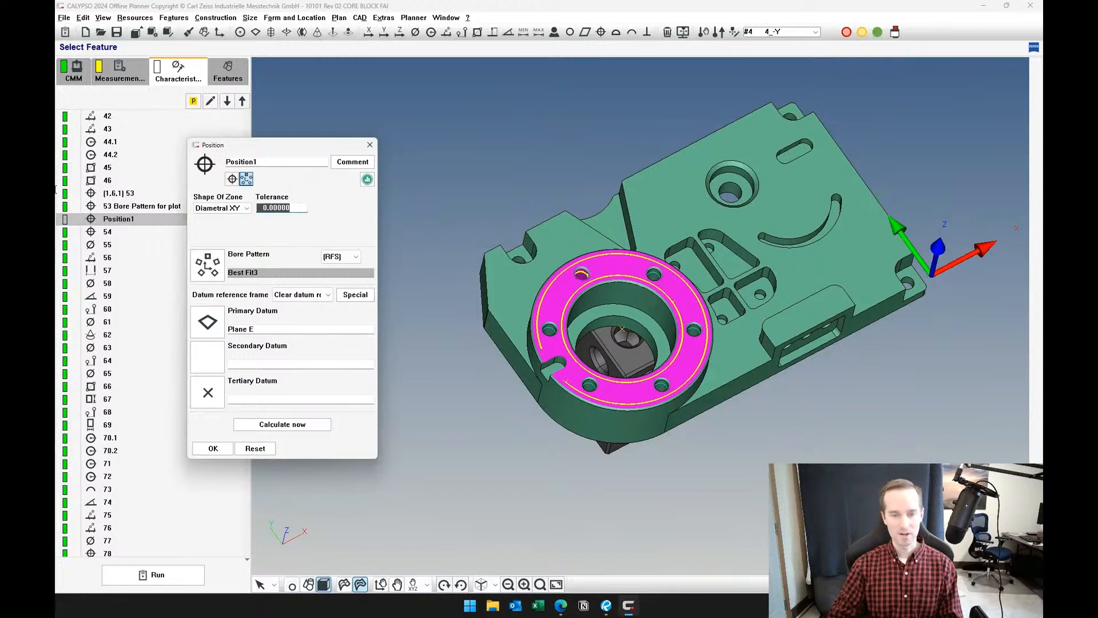
type(".005")
key("Return")
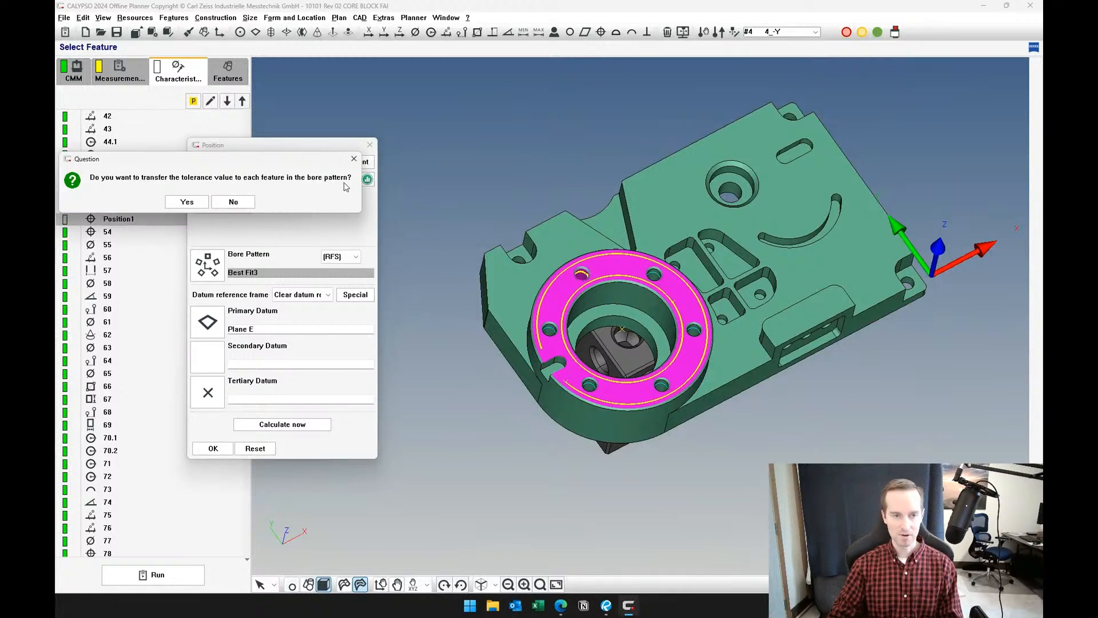
left_click(187, 201)
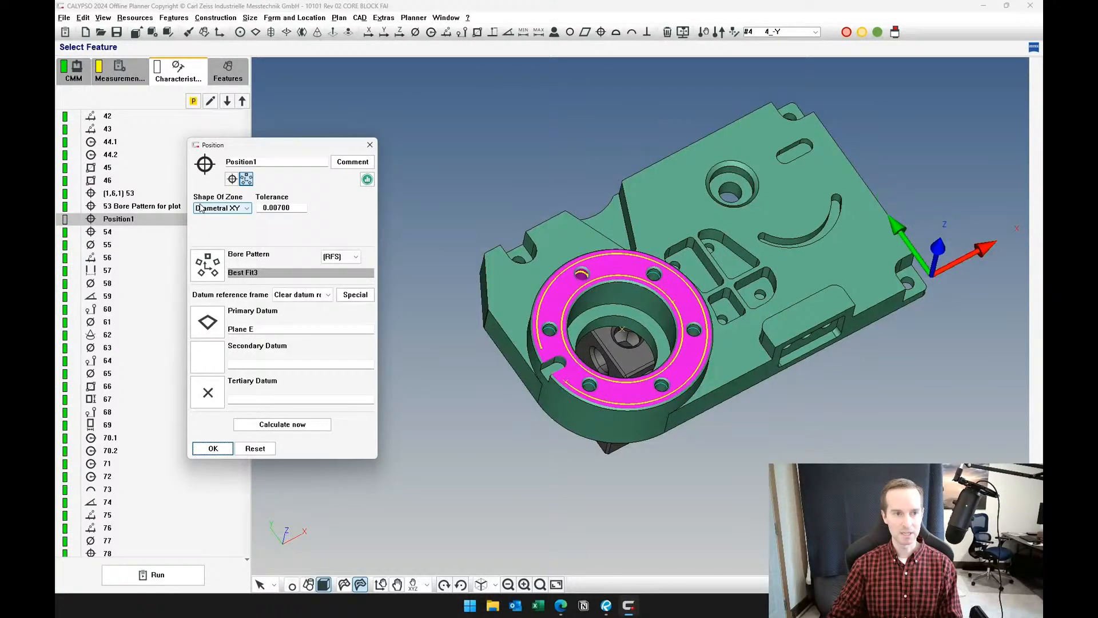
left_click(228, 451)
- Compare the datums in the definitions of position 53 and Position1, leaving both as they are
left_click(160, 212)
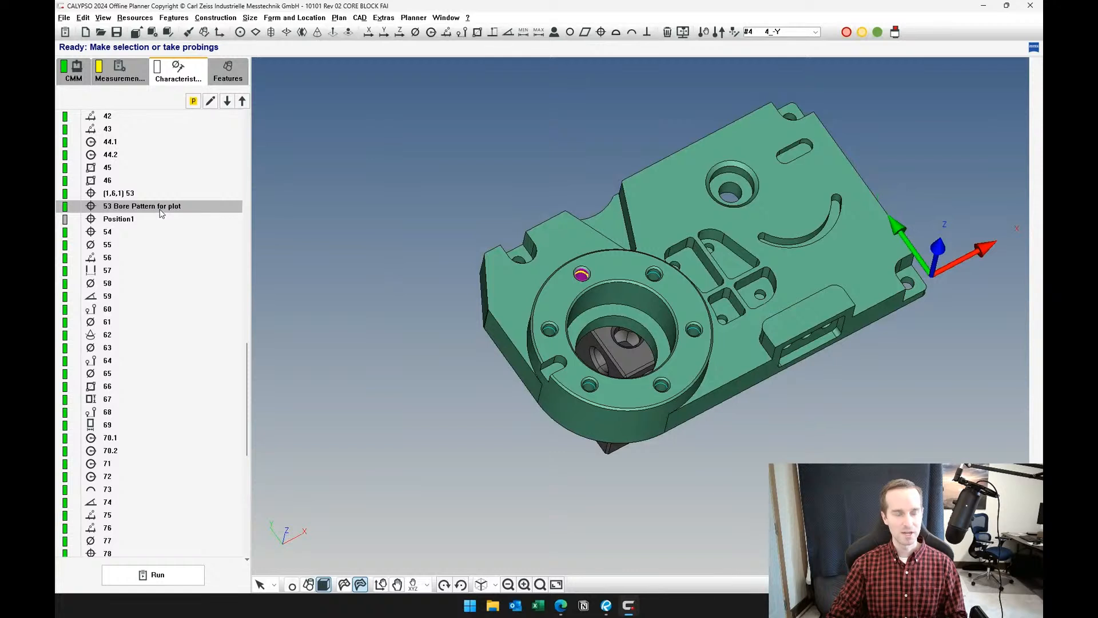
double_click(153, 194)
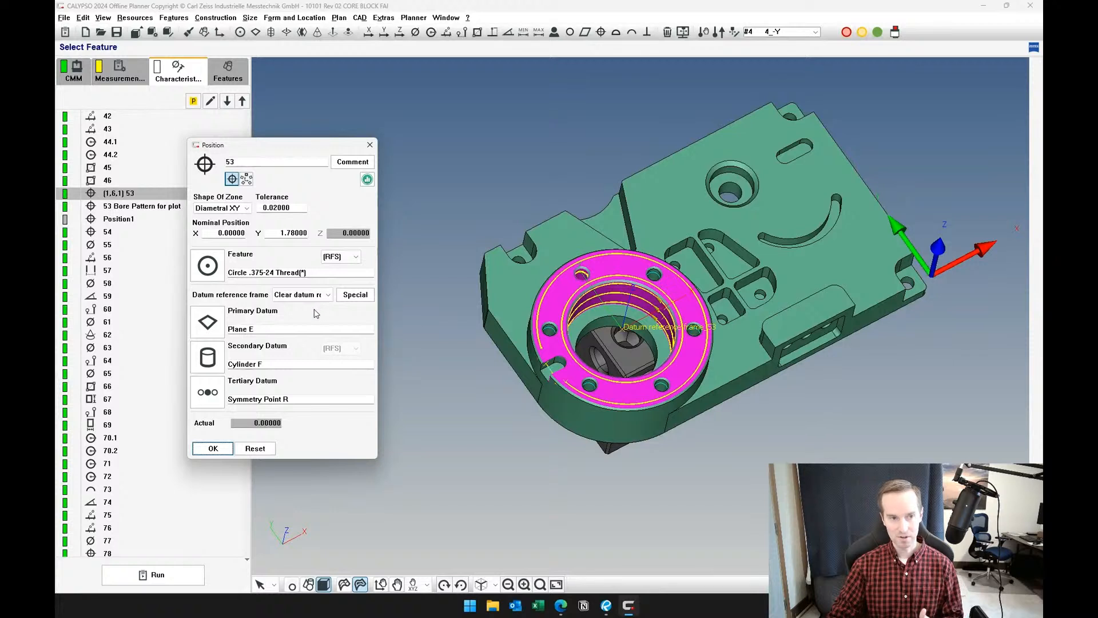
left_click(214, 449)
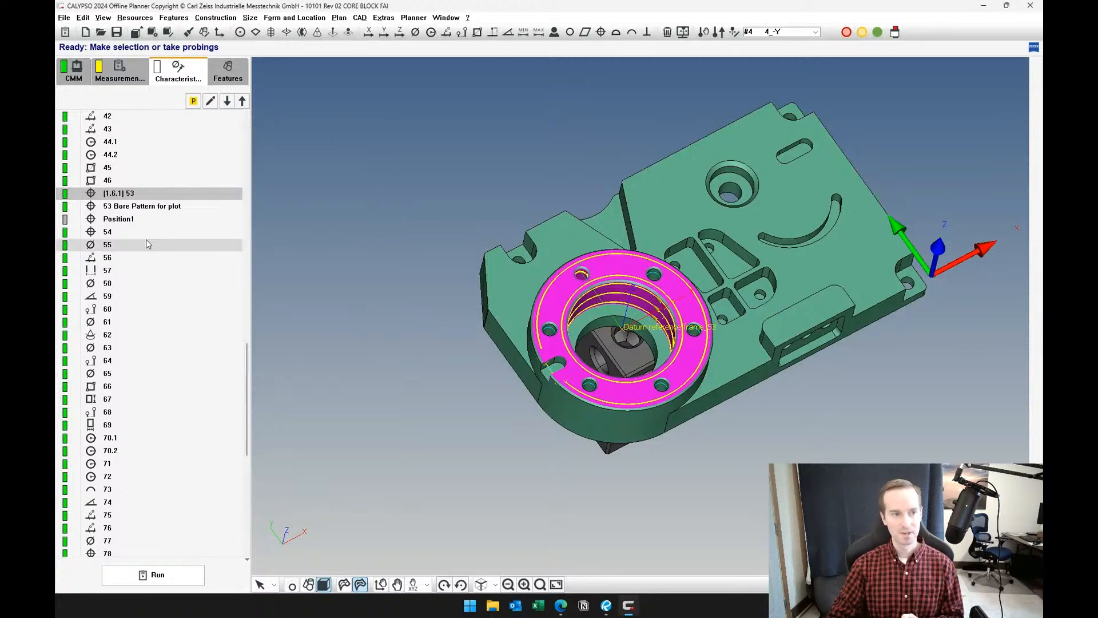
double_click(143, 221)
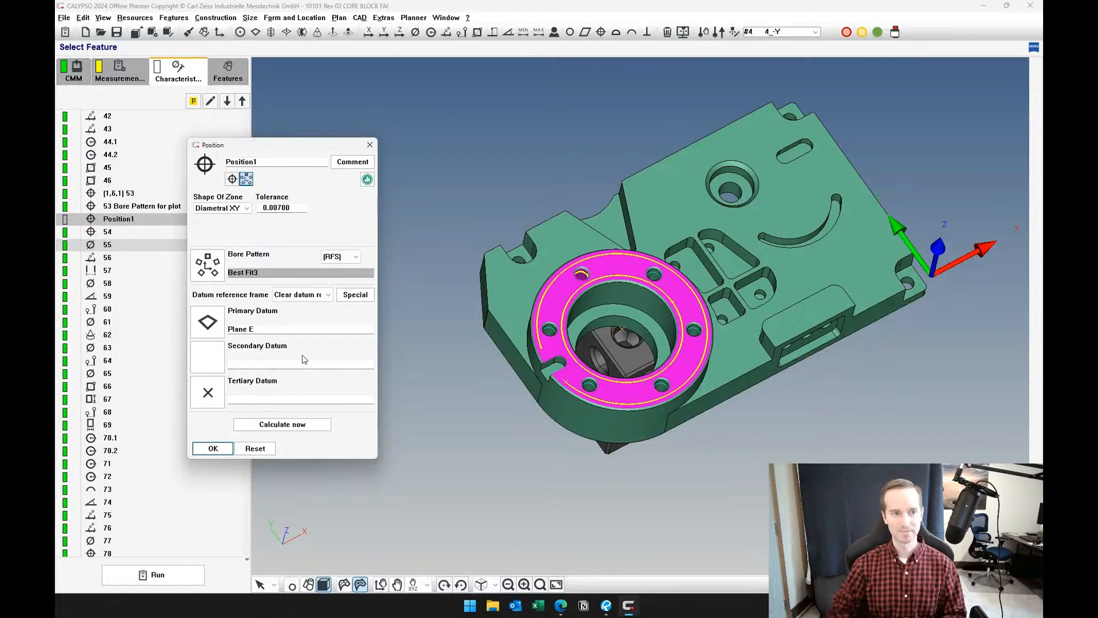
left_click(225, 449)
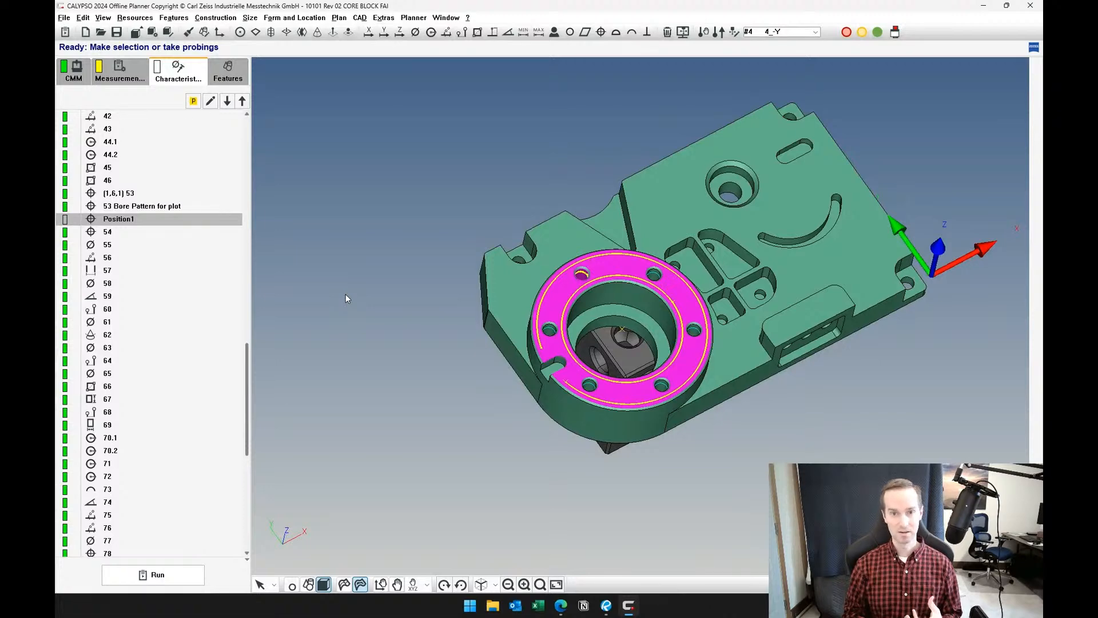
- Examine the composite position callouts 53 and 54 on the Revu drawing, and return to CALYPSO
scroll(687, 275, "up", 6)
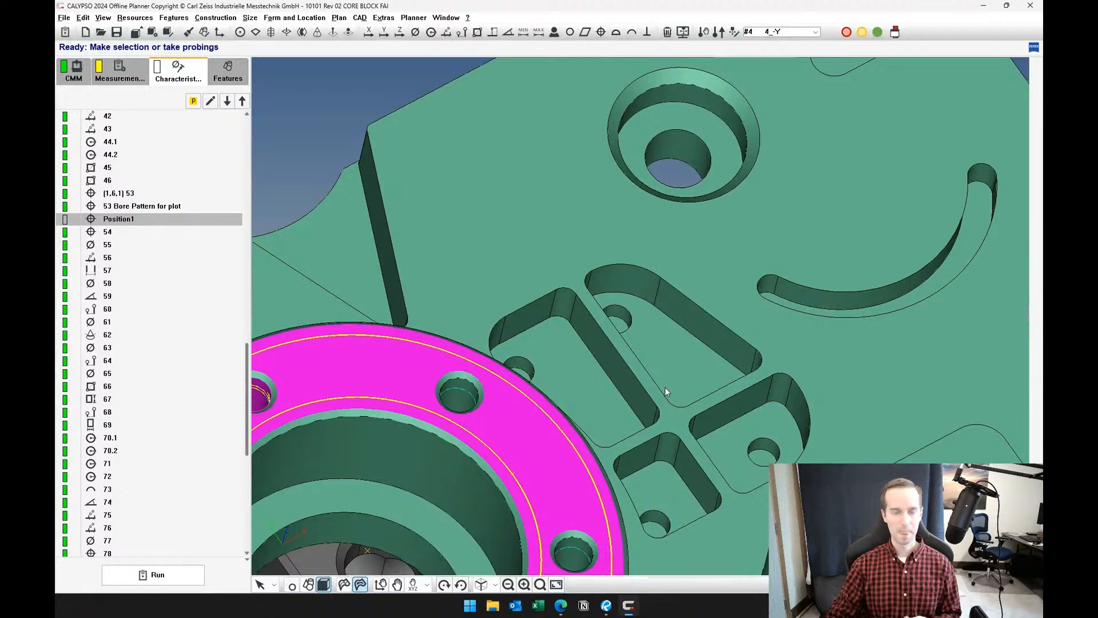
scroll(658, 349, "down", 6)
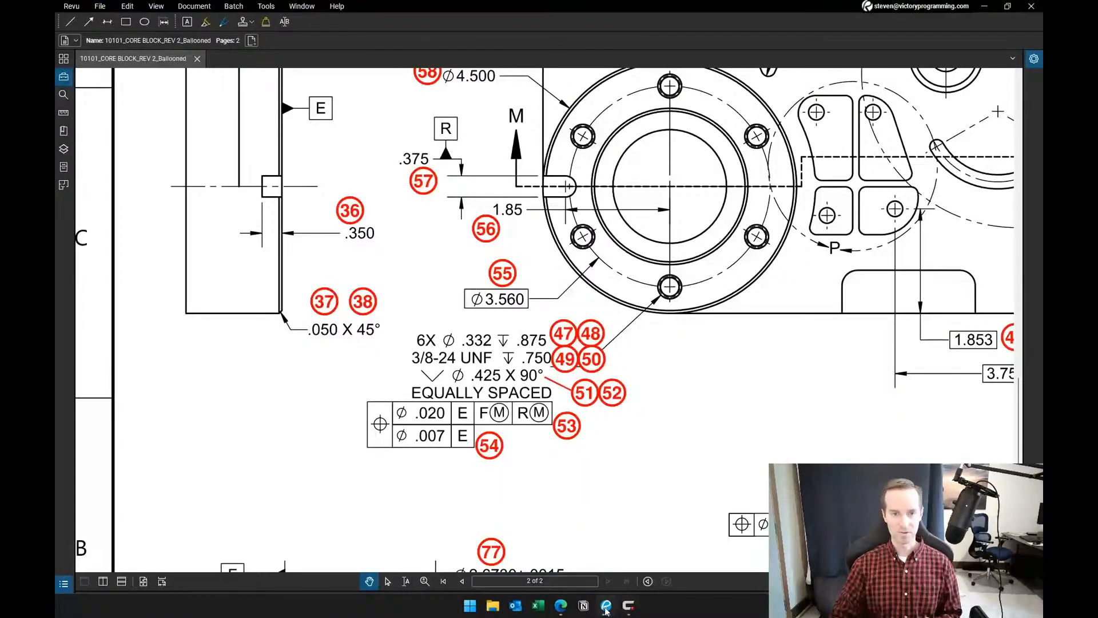
left_click(607, 606)
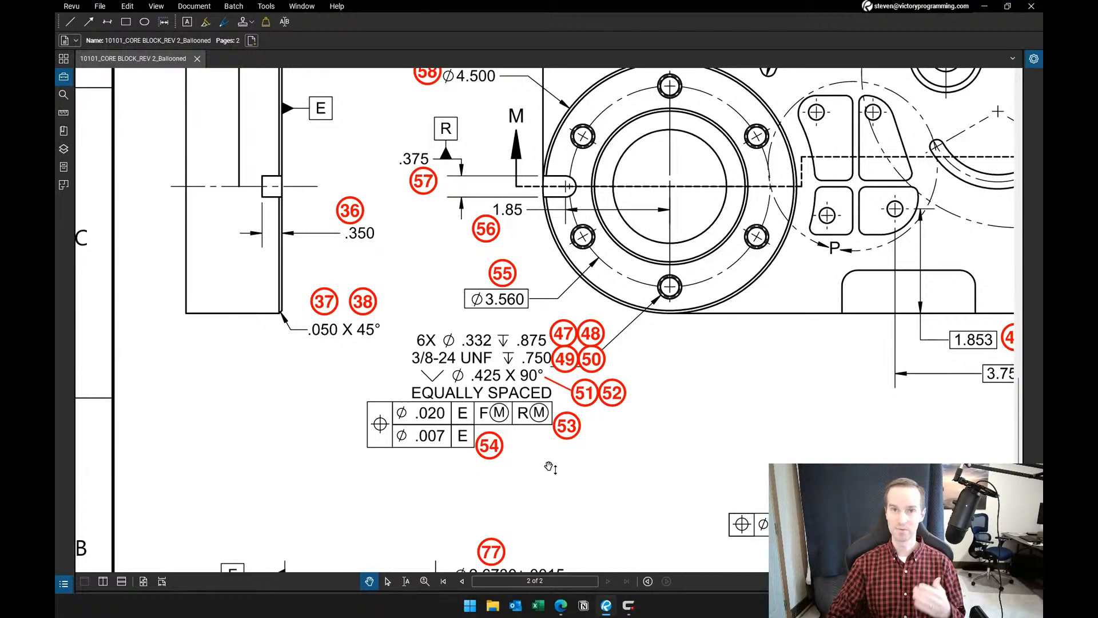
left_click(990, 8)
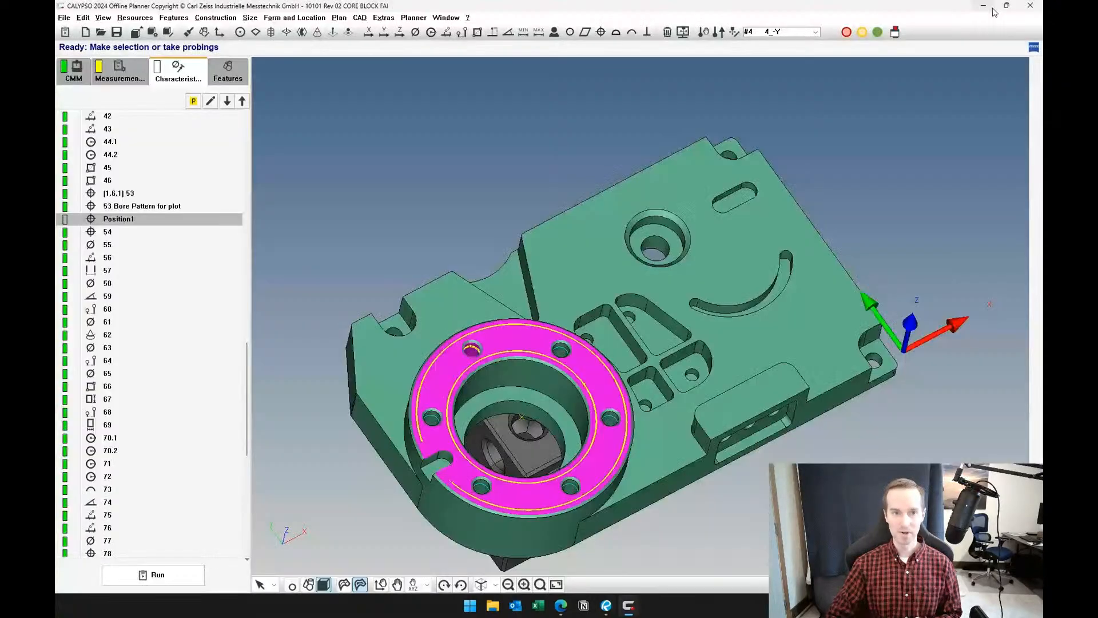
- Highlight the features of 53 Bore Pattern for plot and of Position1 on the model to compare them
middle_click_drag(389, 242, 446, 226)
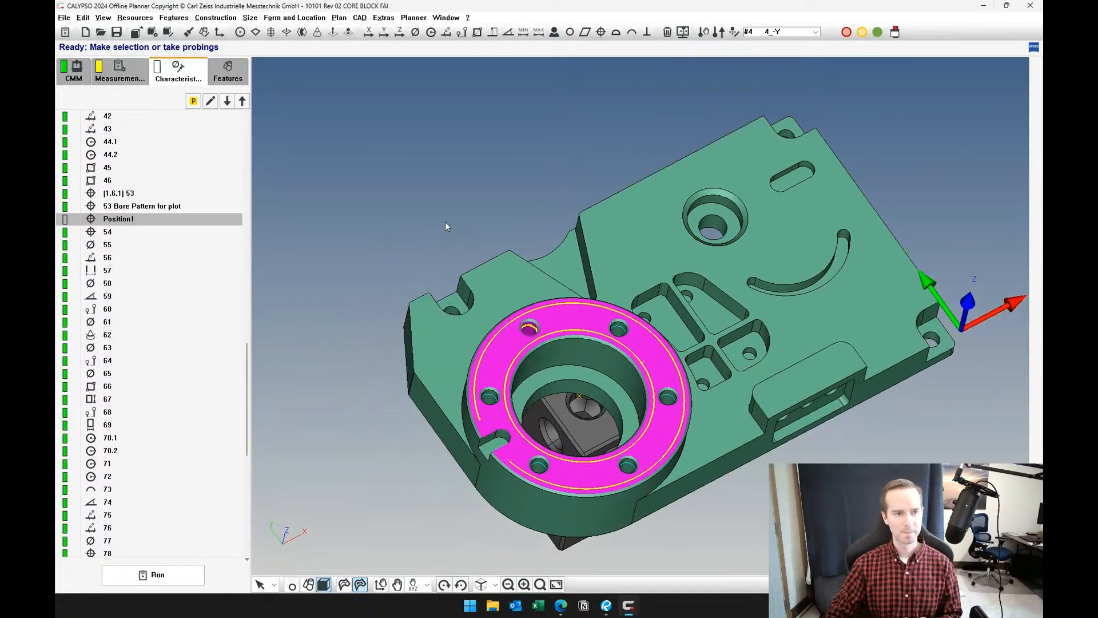
left_click(184, 207)
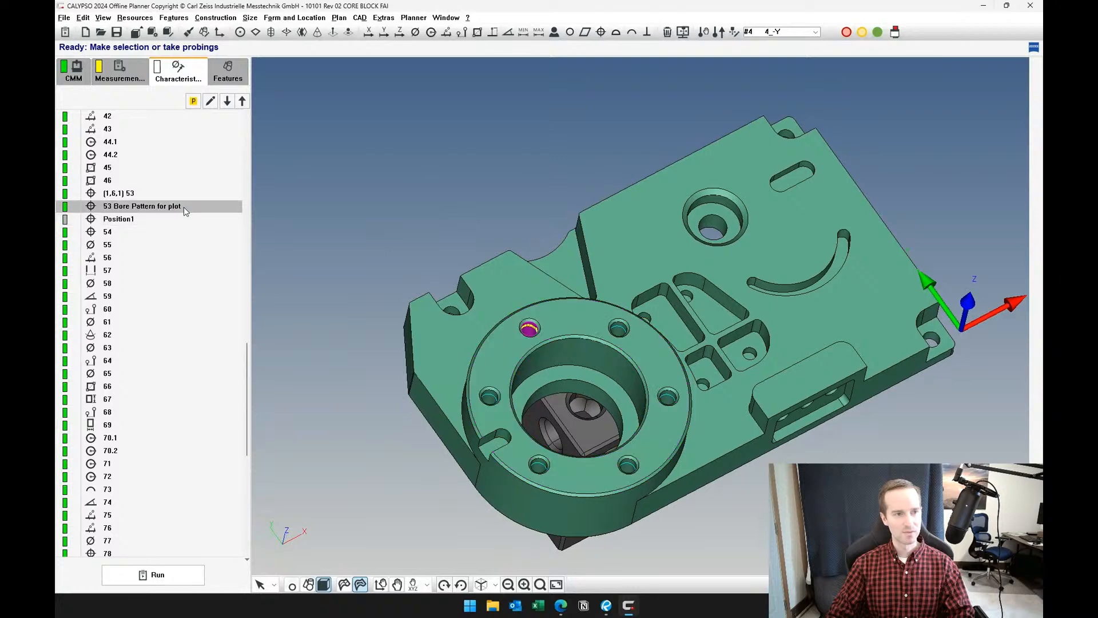
middle_click_drag(354, 272, 428, 272)
scroll(427, 272, "up", 3)
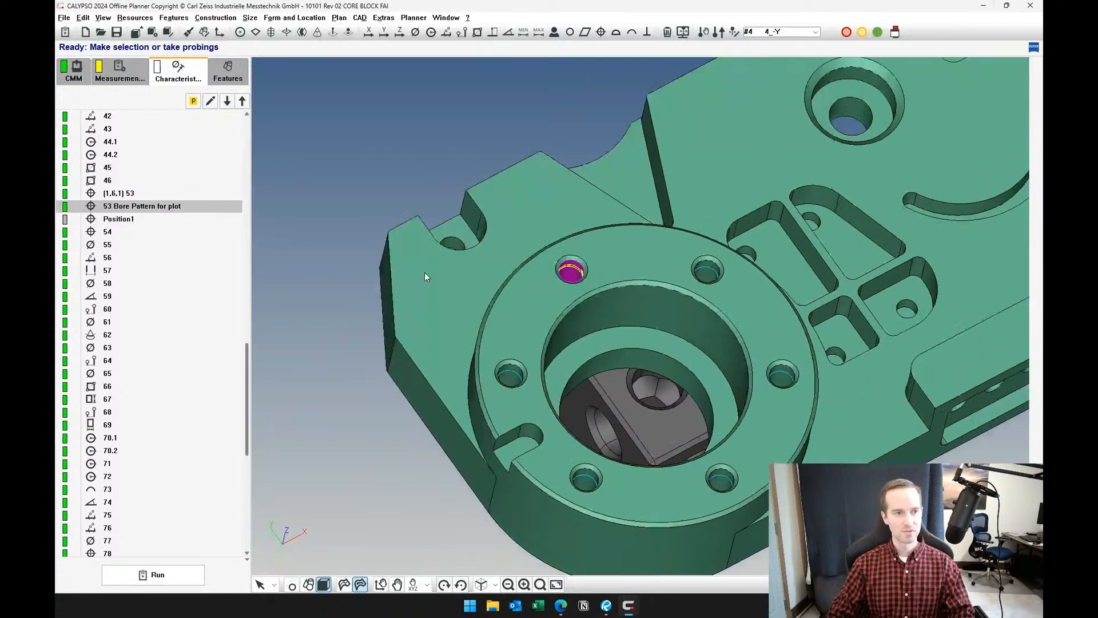
left_click(119, 219)
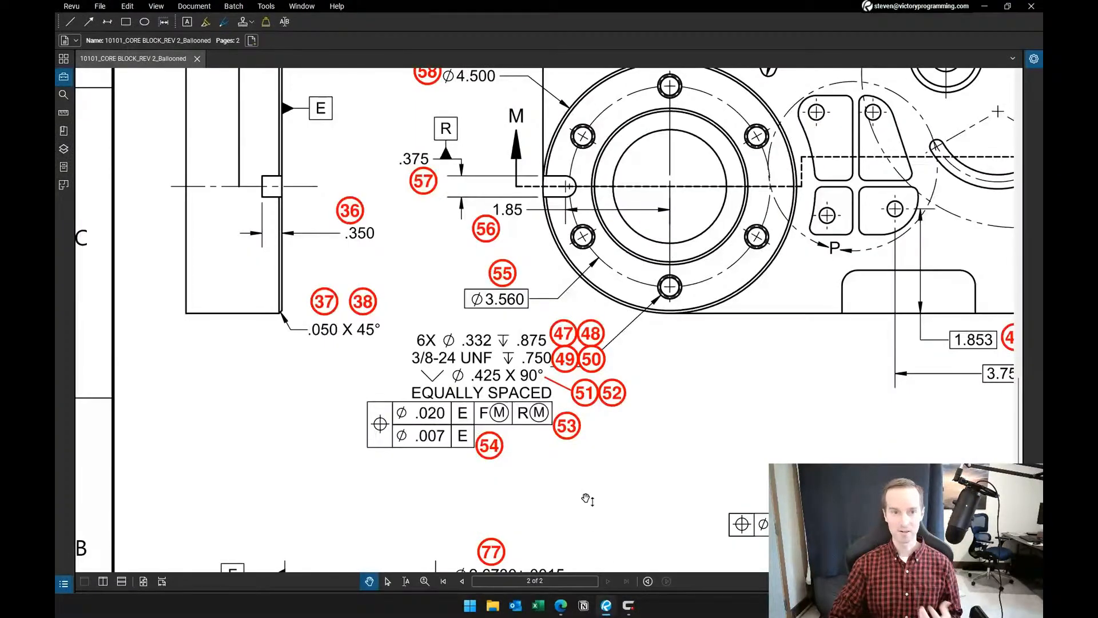
- Switch to Revu and inspect the datums and material modifiers in callouts 53 and 54 of the drawing
left_click(606, 605)
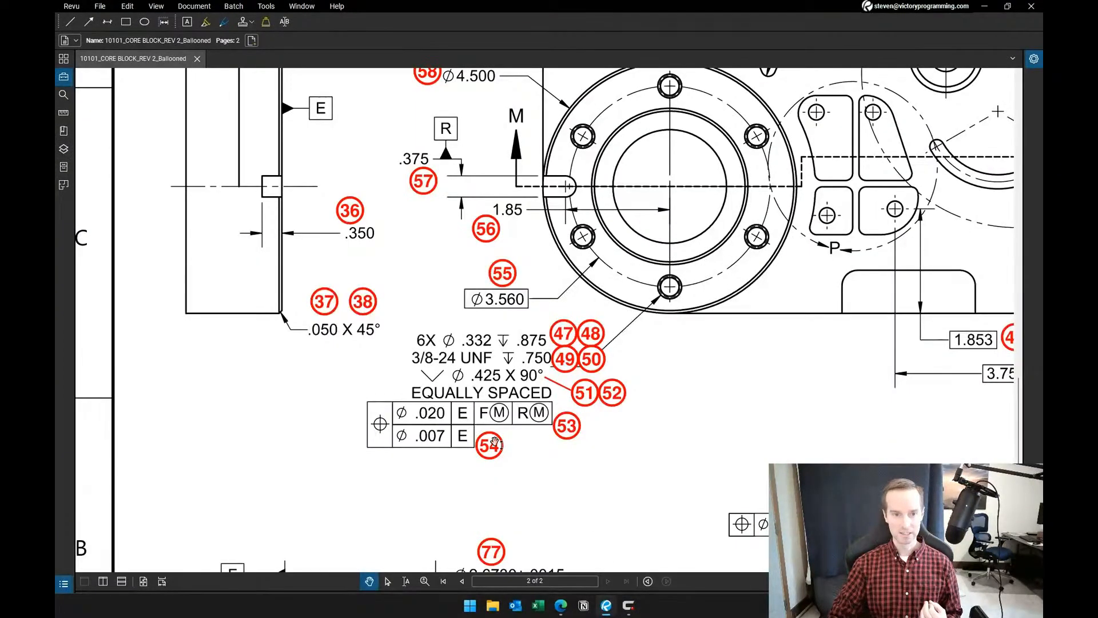
scroll(532, 479, "up", 3)
left_click_drag(532, 479, 569, 337)
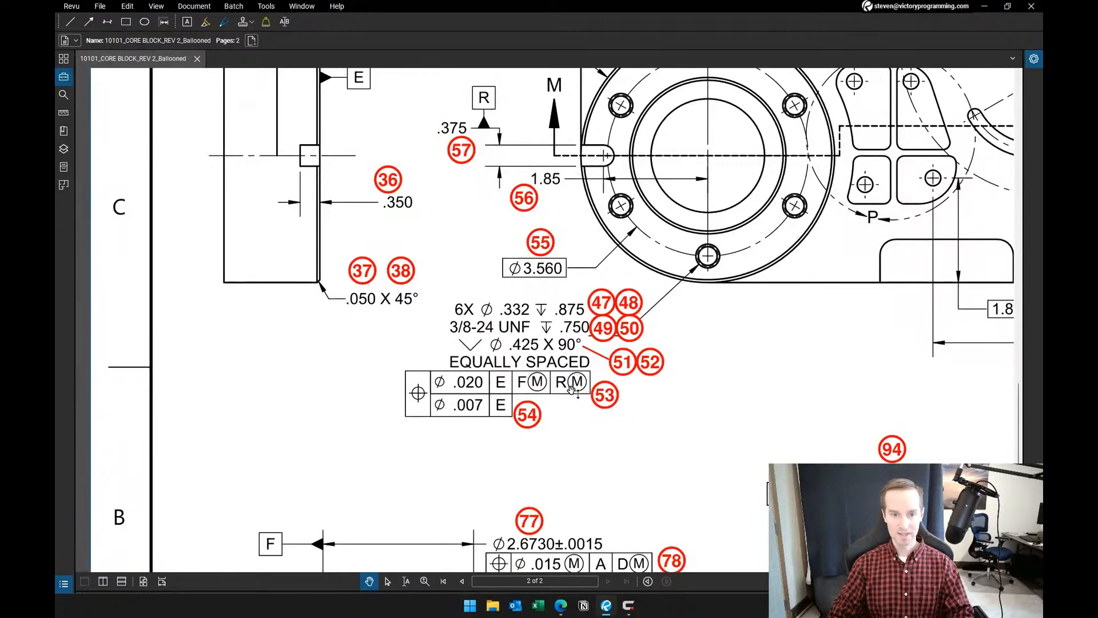
- Locate datum F in section M-M and datum E on the side view of the drawing
scroll(713, 363, "down", 5)
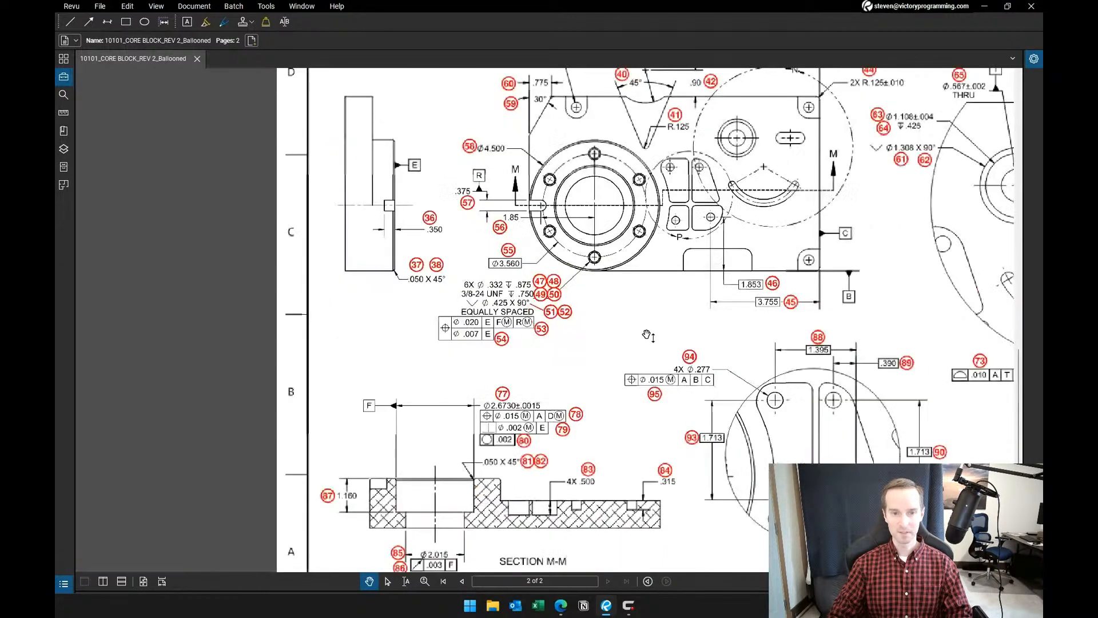
scroll(567, 394, "up", 2)
left_click_drag(394, 410, 540, 271)
scroll(492, 322, "up", 3)
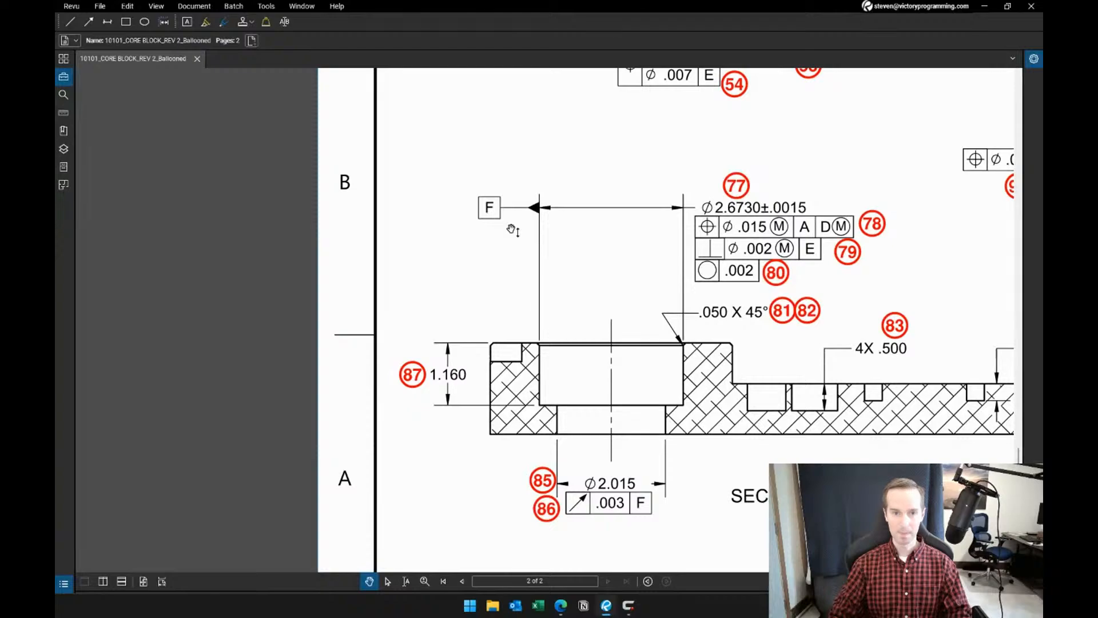
scroll(512, 230, "down", 5)
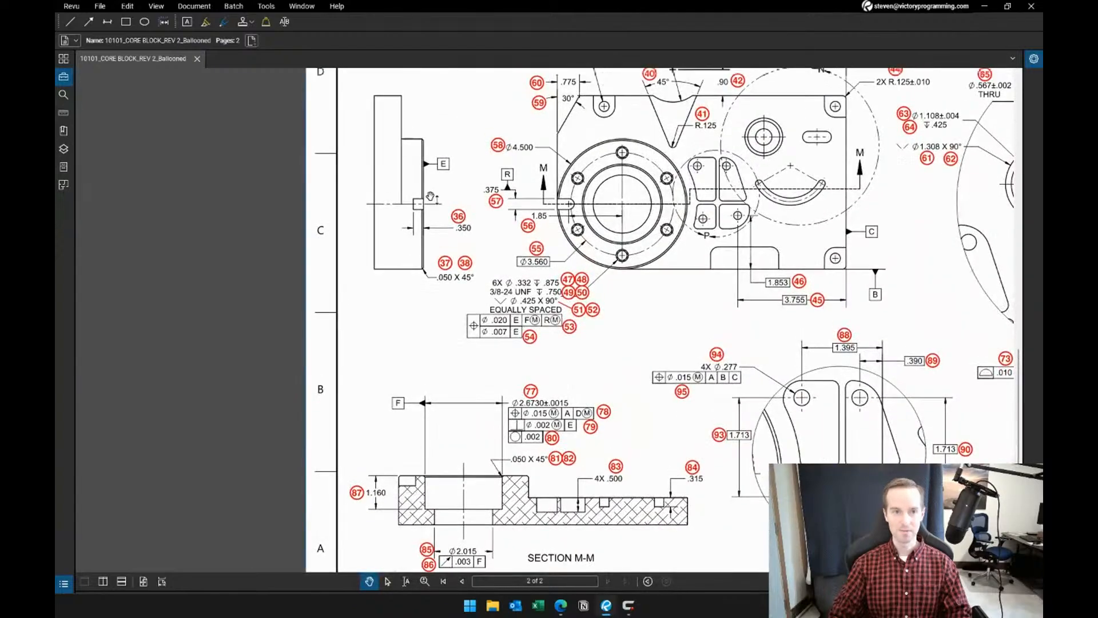
scroll(496, 199, "up", 3)
left_click_drag(430, 196, 531, 197)
scroll(544, 203, "down", 3)
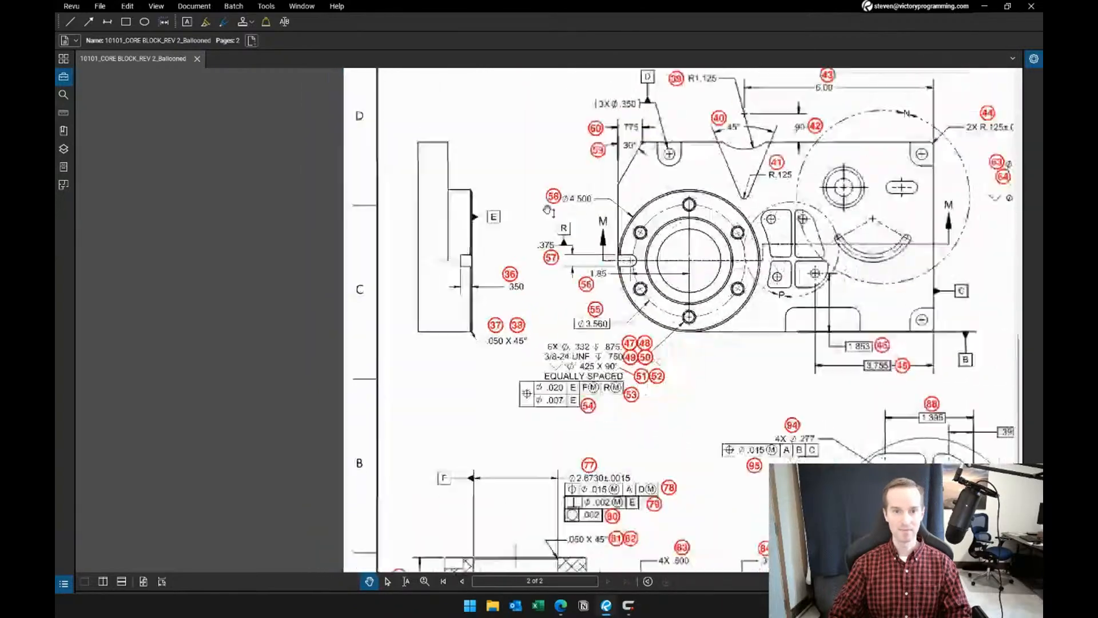
- Examine the slot of datum R and the six-hole pattern against composite position callouts 53 and 54 on the drawing
scroll(555, 229, "up", 4)
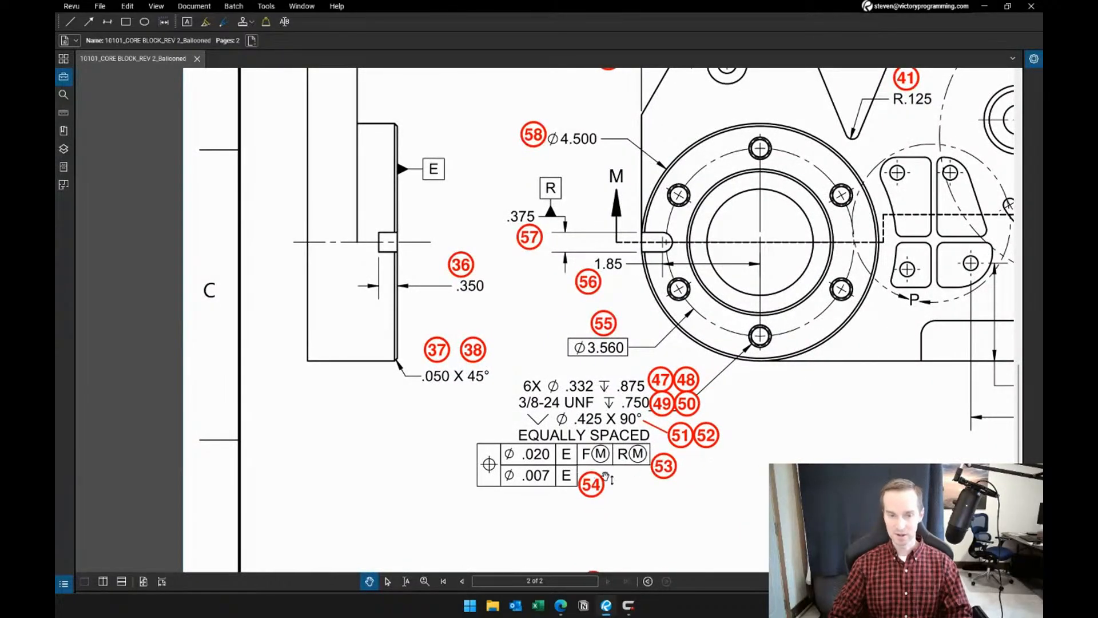
scroll(589, 457, "up", 2)
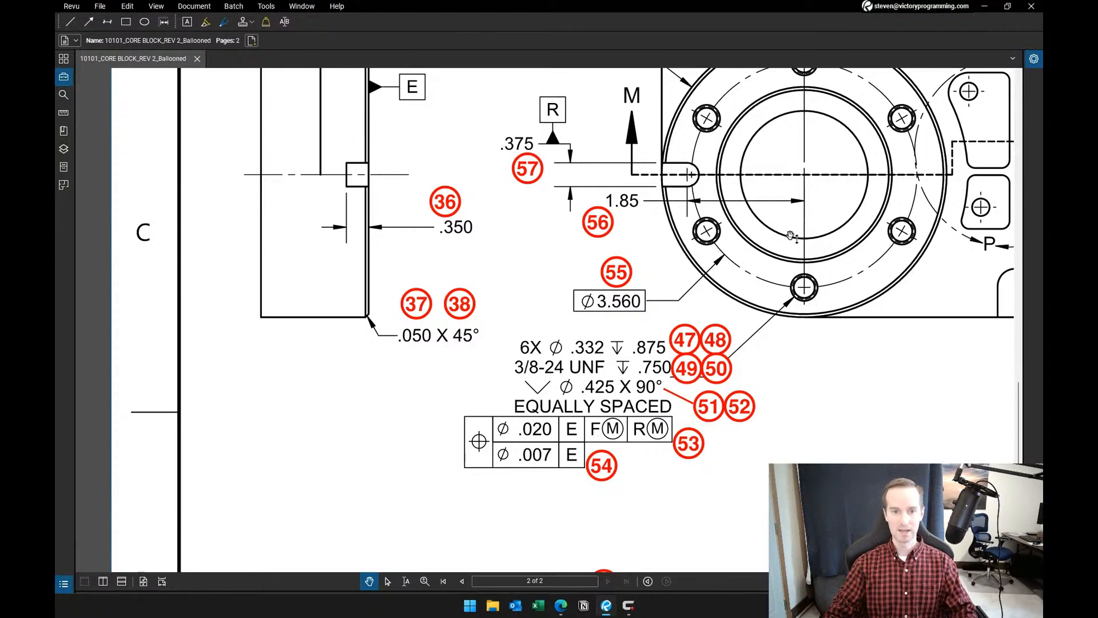
left_click_drag(687, 180, 671, 192)
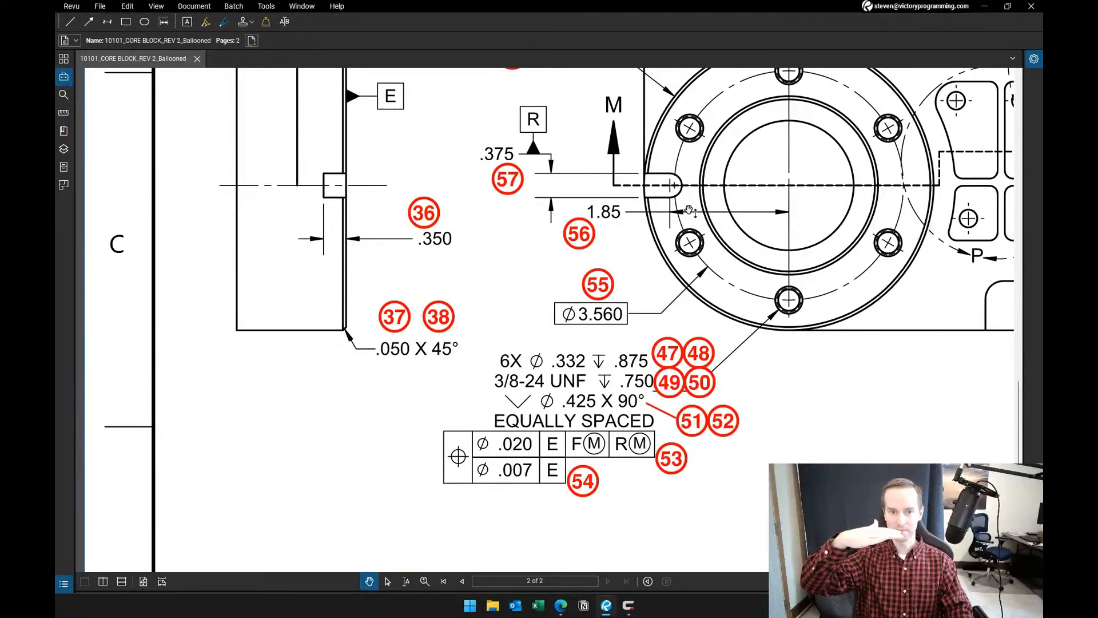
left_click_drag(547, 528, 618, 406)
scroll(617, 406, "up", 2, "ctrl")
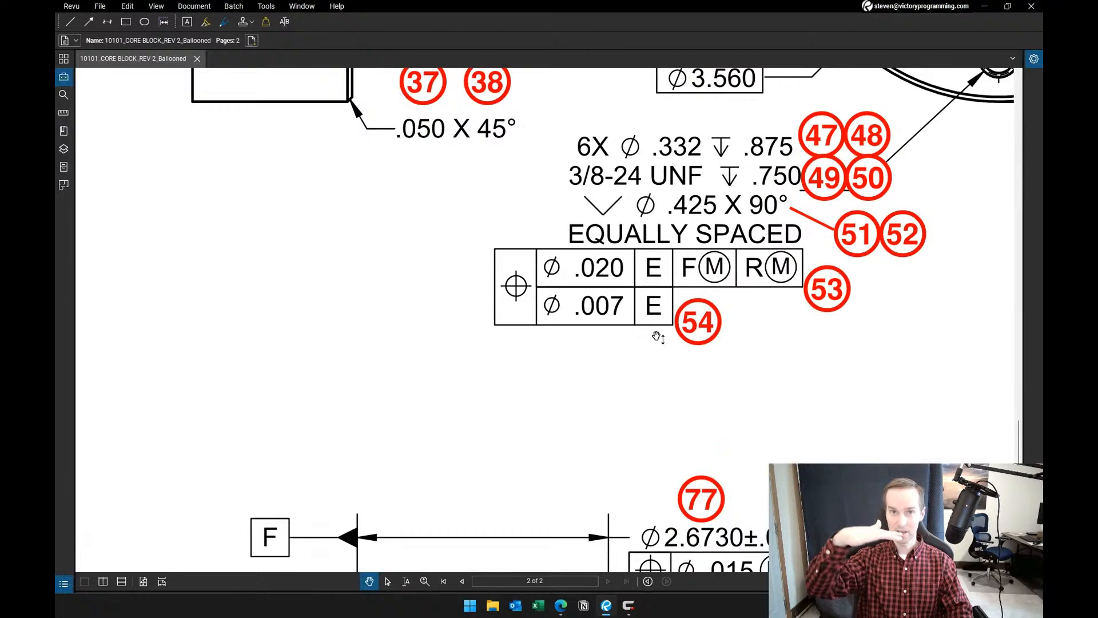
mouse_move(674, 263)
left_mouse_down()
mouse_move(658, 322)
mouse_move(596, 424)
mouse_move(515, 487)
left_mouse_up()
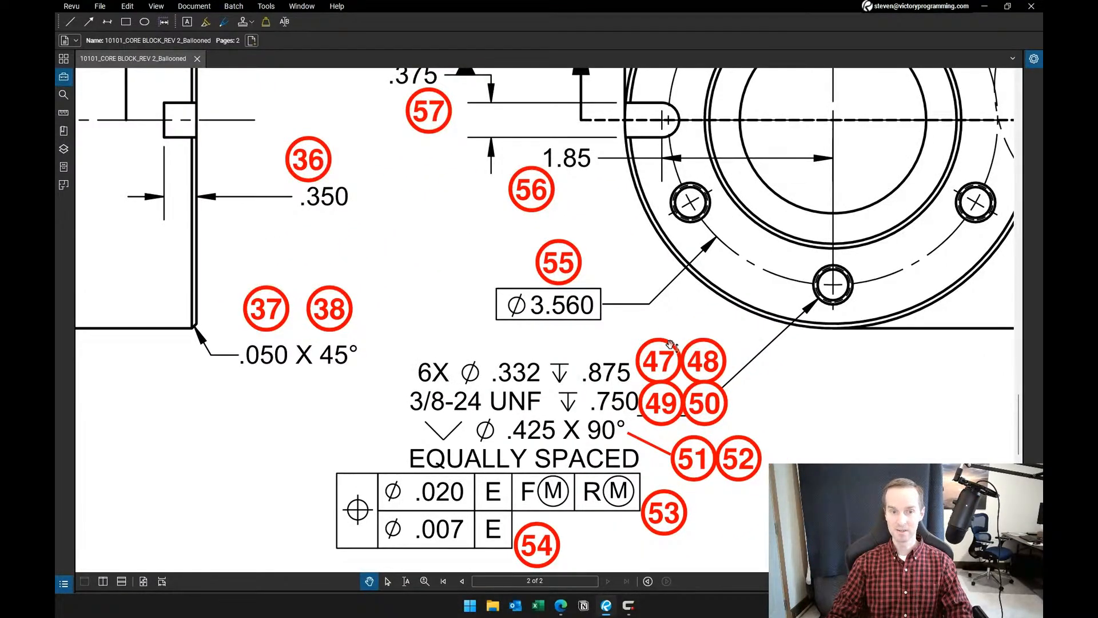
scroll(829, 243, "down", 3)
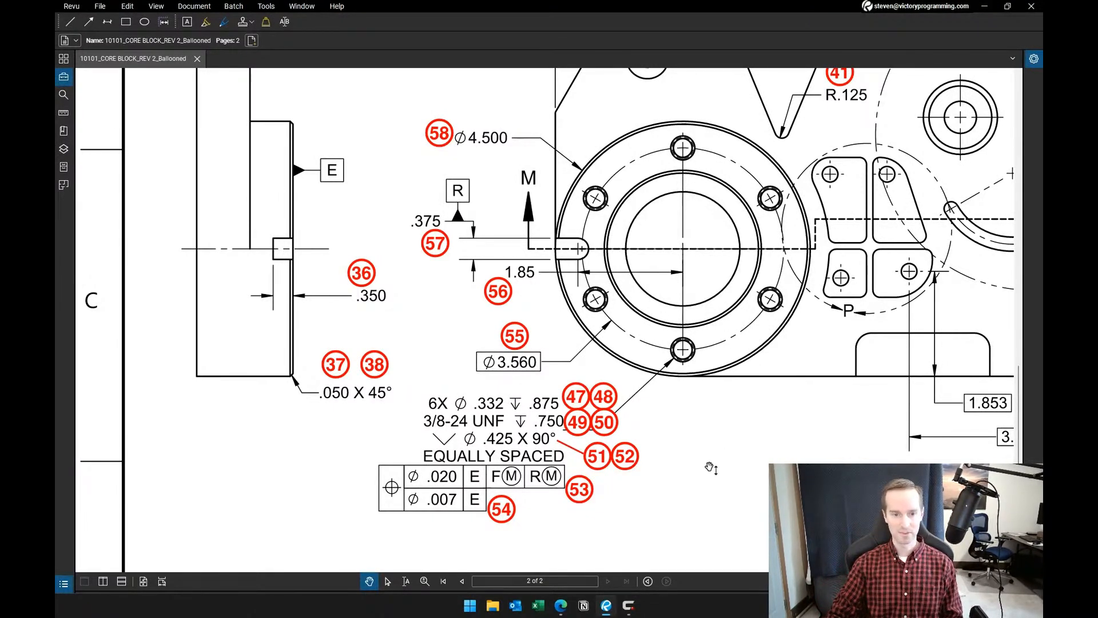
- Open Paint and enlarge the blank canvas to 1237 × 717 px
mouse_move(608, 614)
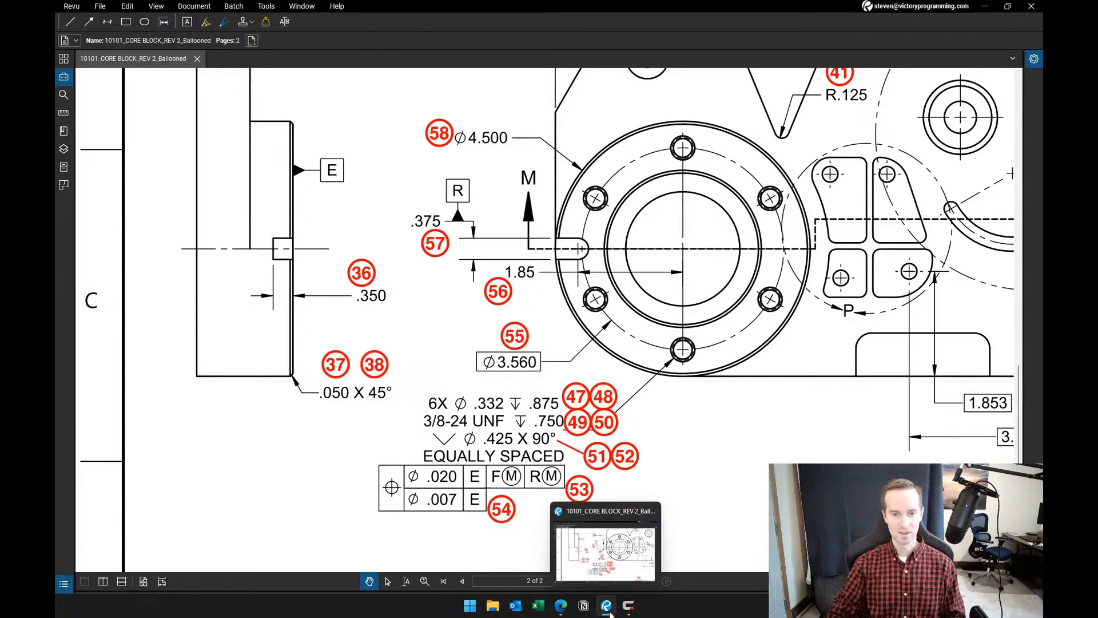
left_click(468, 611)
type("pai")
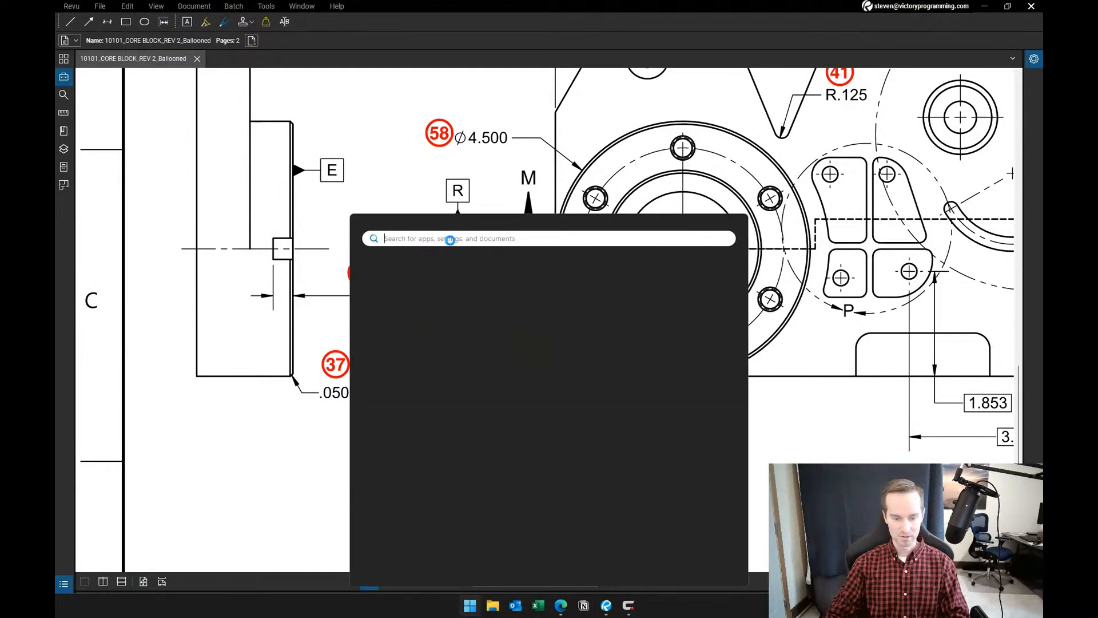
type("nt")
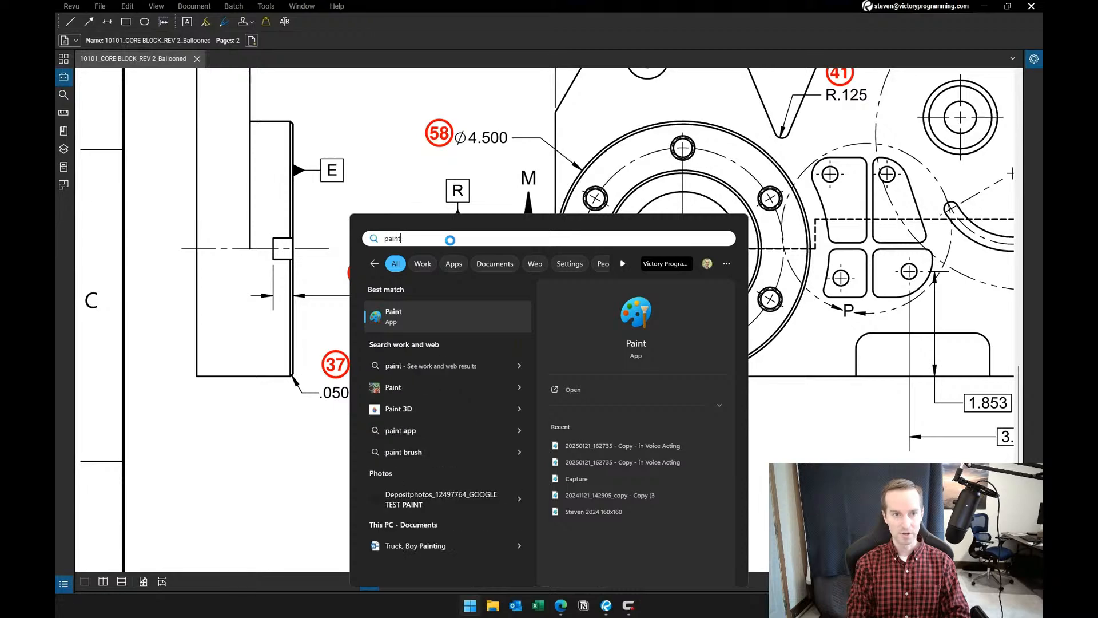
key("Return")
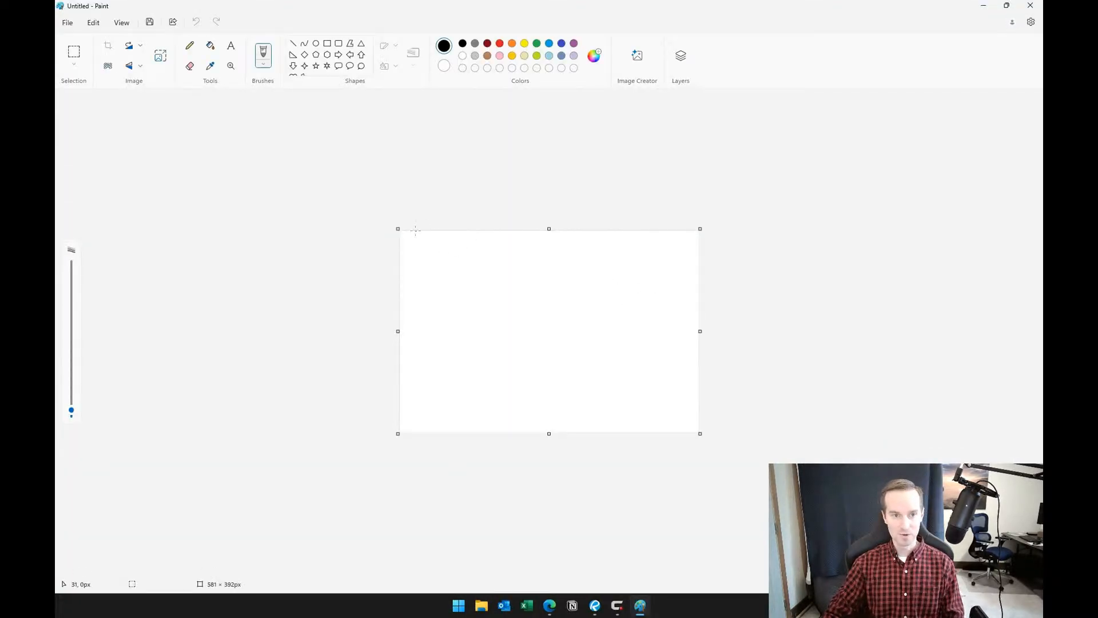
left_click_drag(398, 229, 162, 123)
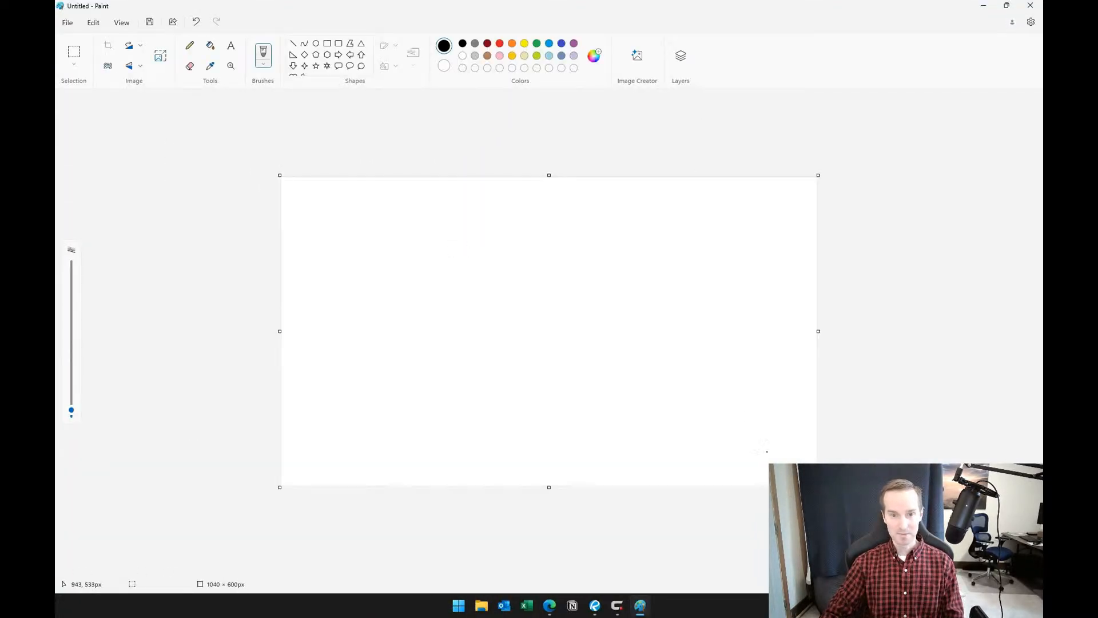
left_click_drag(818, 487, 920, 547)
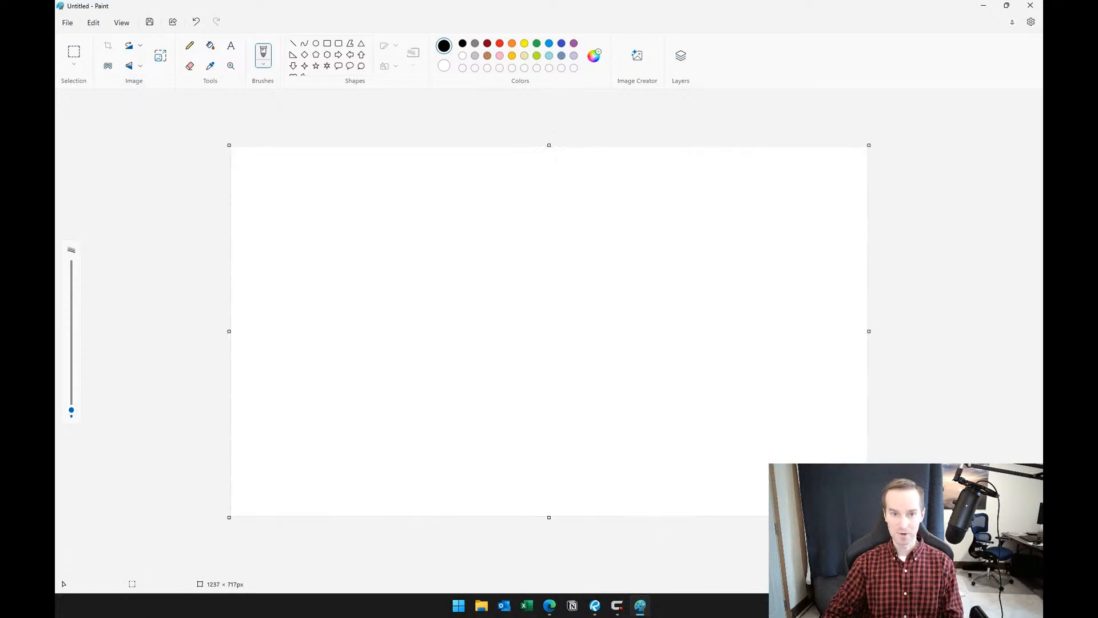
- Sketch a small black rectangle with the pencil, just below and beside the middle of the canvas
left_click(190, 45)
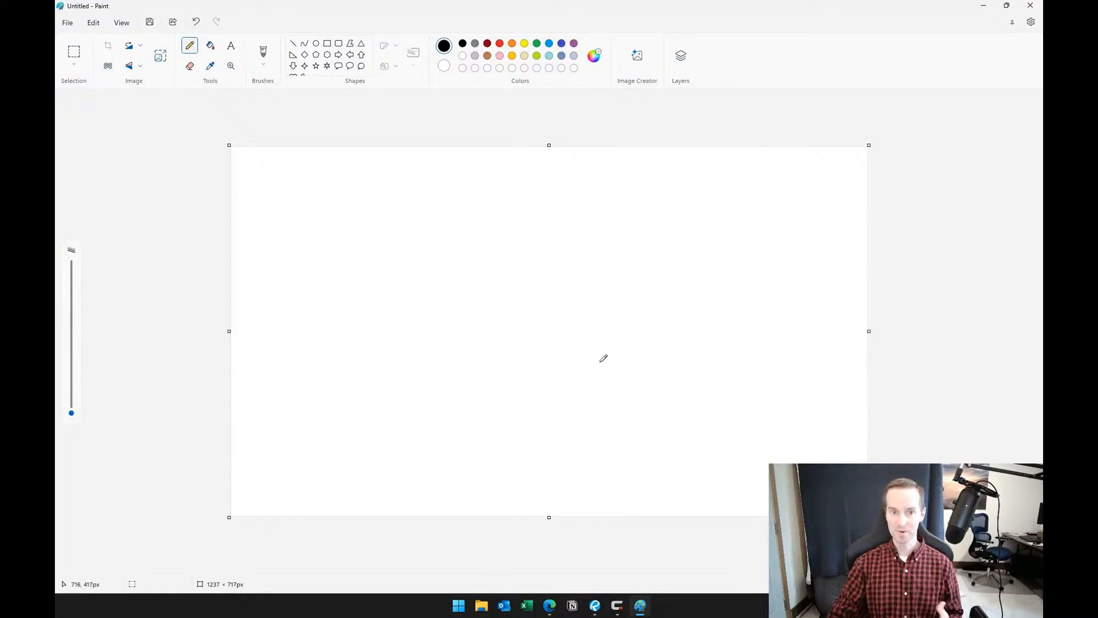
left_click_drag(601, 383, 600, 392)
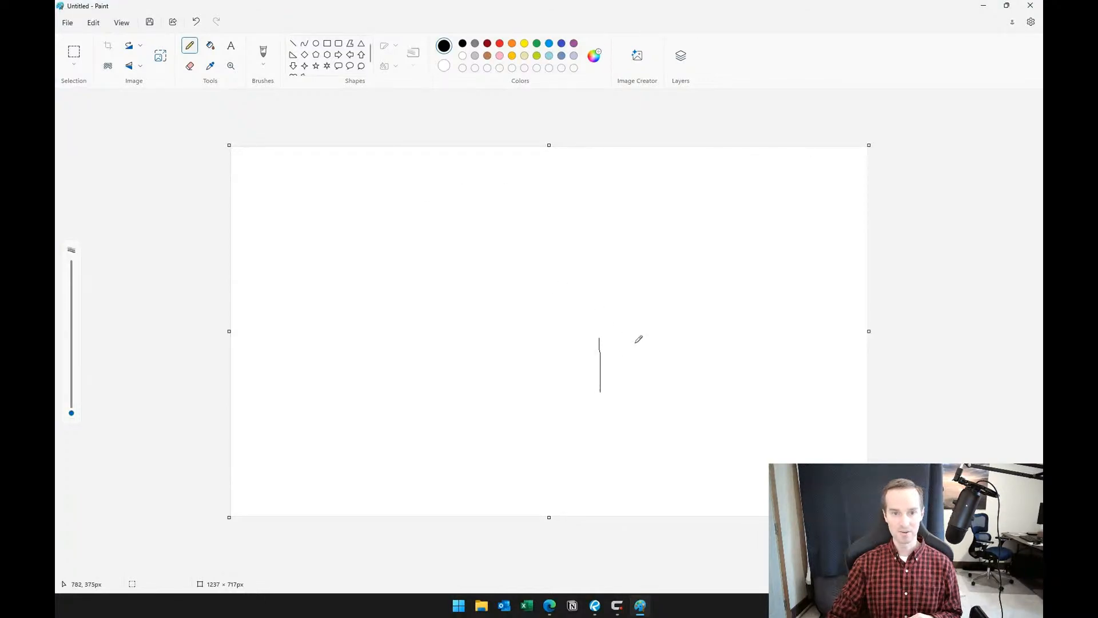
mouse_move(617, 334)
left_mouse_down()
mouse_move(679, 337)
mouse_move(655, 388)
mouse_move(599, 390)
left_mouse_up()
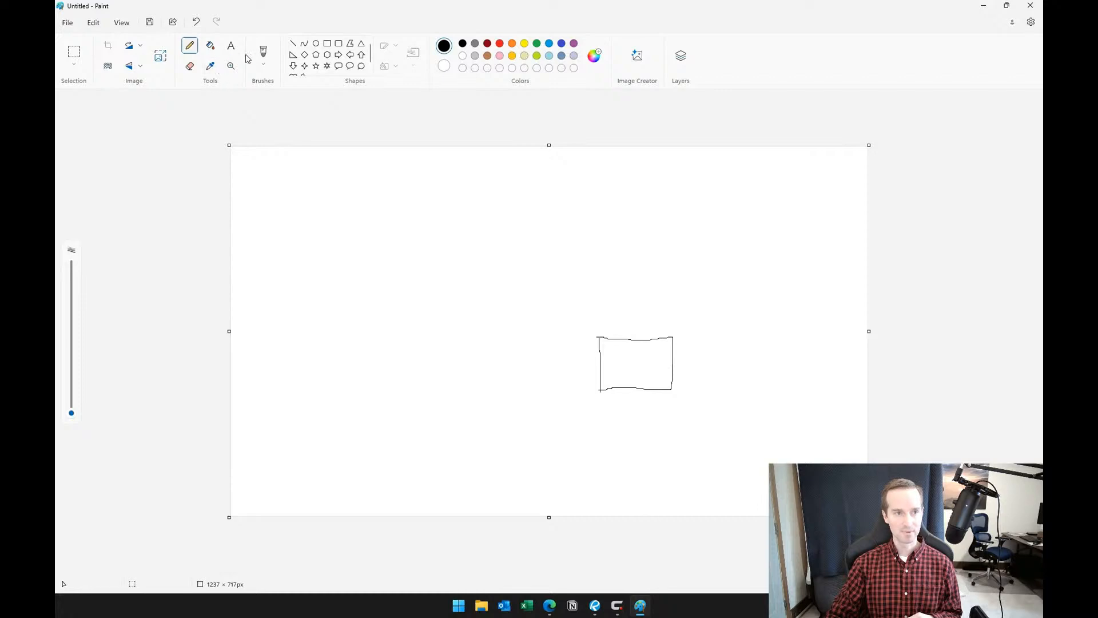
left_click(265, 63)
left_click(266, 66)
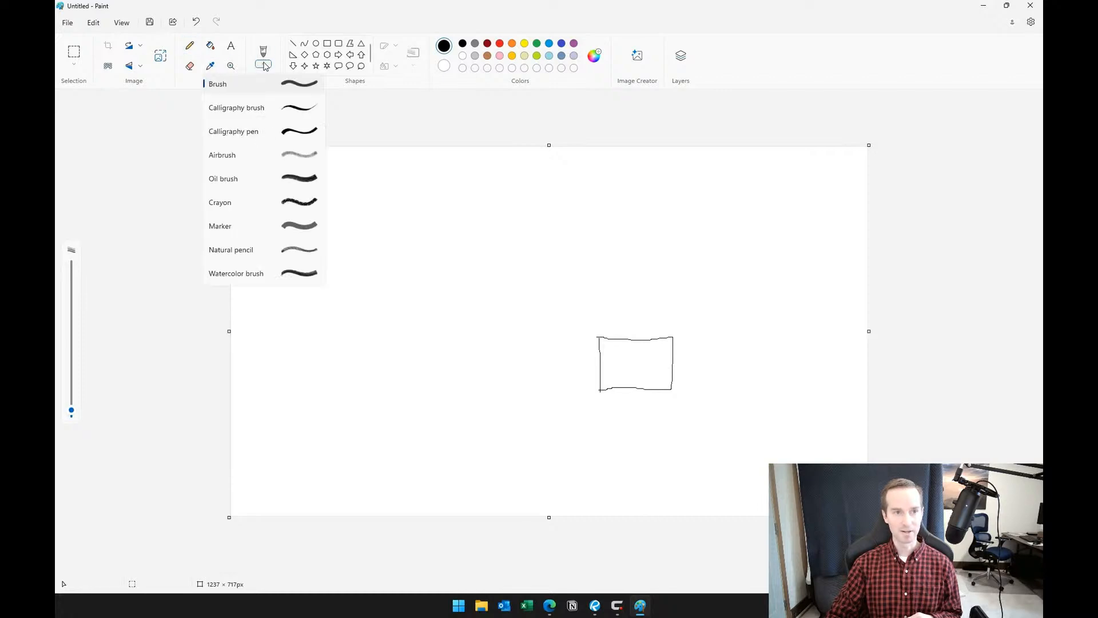
left_click(291, 85)
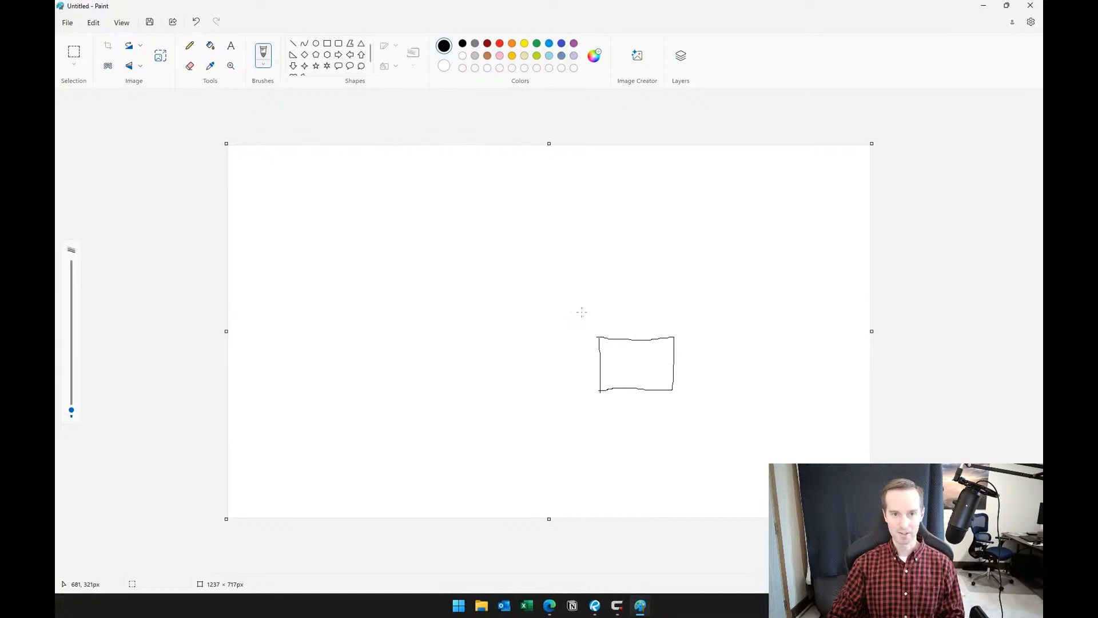
- Pencil in two long edges meeting at a corner around the rectangle, with an arrow pointing inward from each edge
scroll(584, 313, "up", 4, "ctrl")
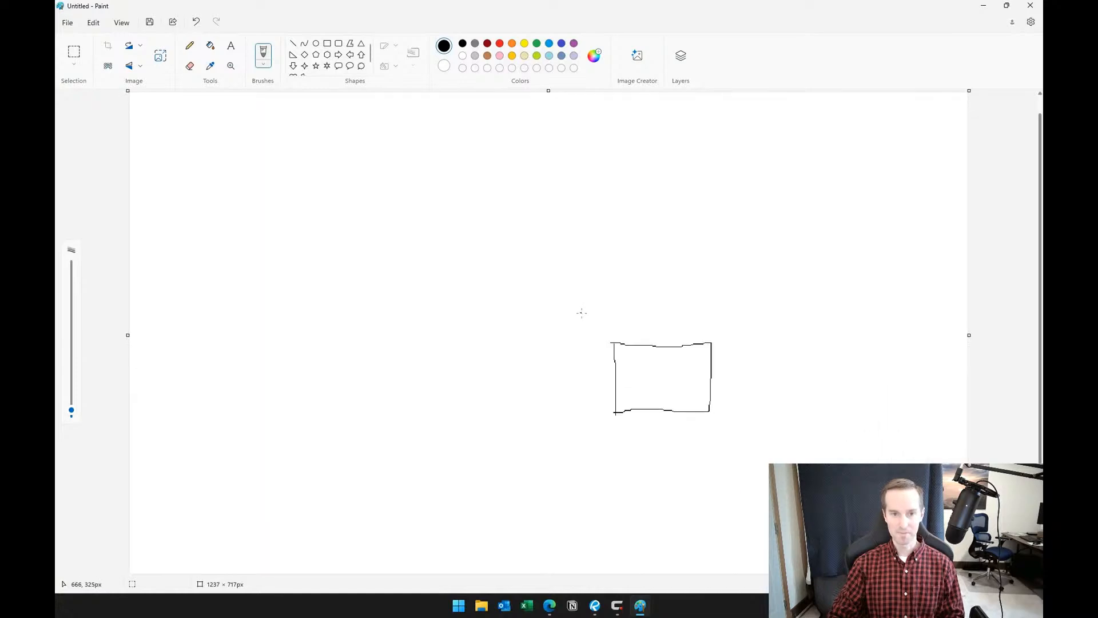
left_click(191, 46)
mouse_move(231, 444)
left_mouse_down()
mouse_move(240, 215)
mouse_move(402, 195)
mouse_move(838, 203)
left_mouse_up()
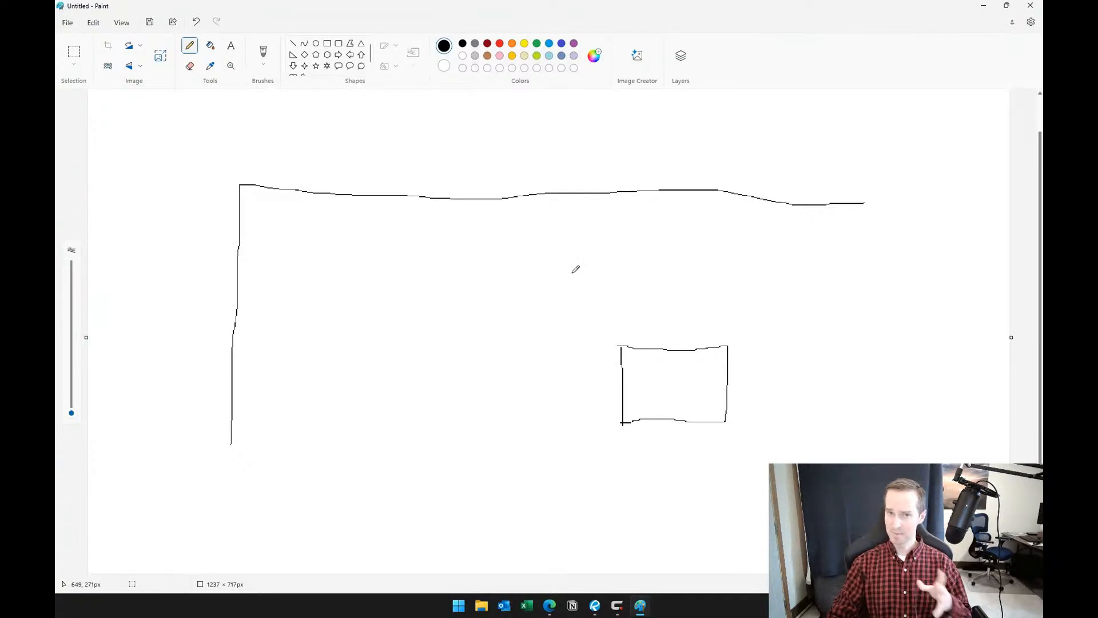
left_click_drag(242, 266, 579, 270)
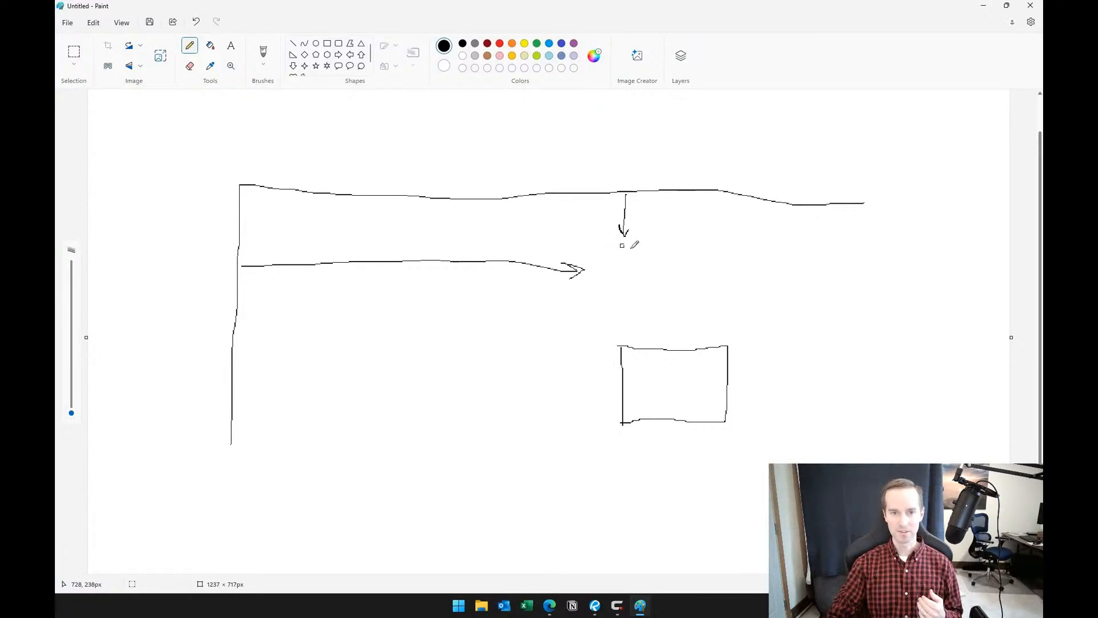
- Draw a ring of small squares with the pencil beneath the downward arrow to represent the hole pattern
scroll(632, 246, "up", 3, "ctrl")
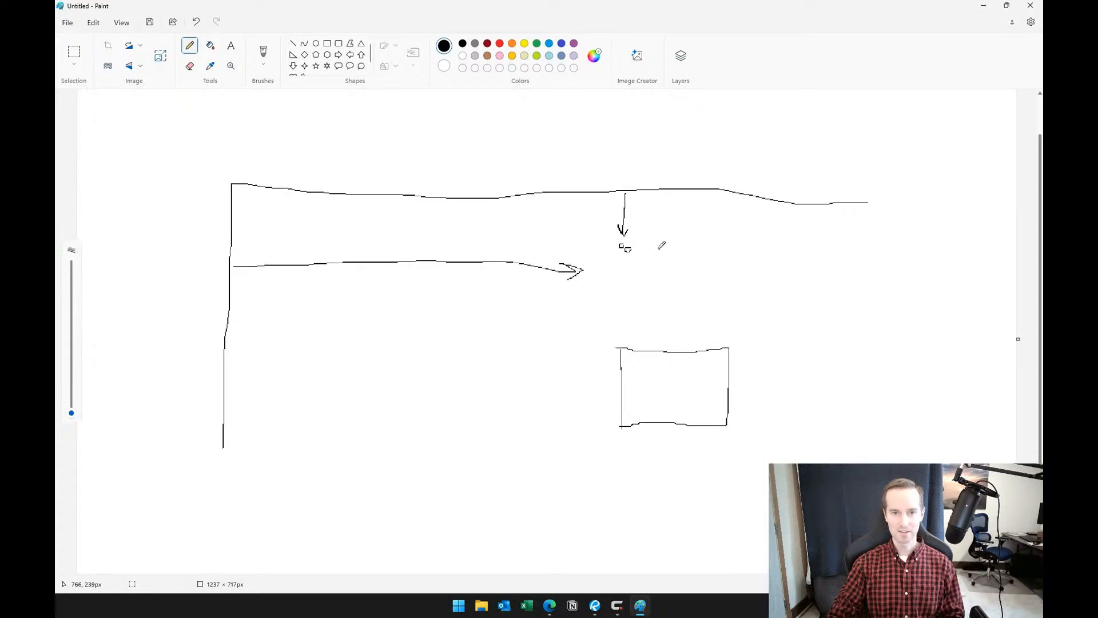
left_click_drag(627, 255, 624, 261)
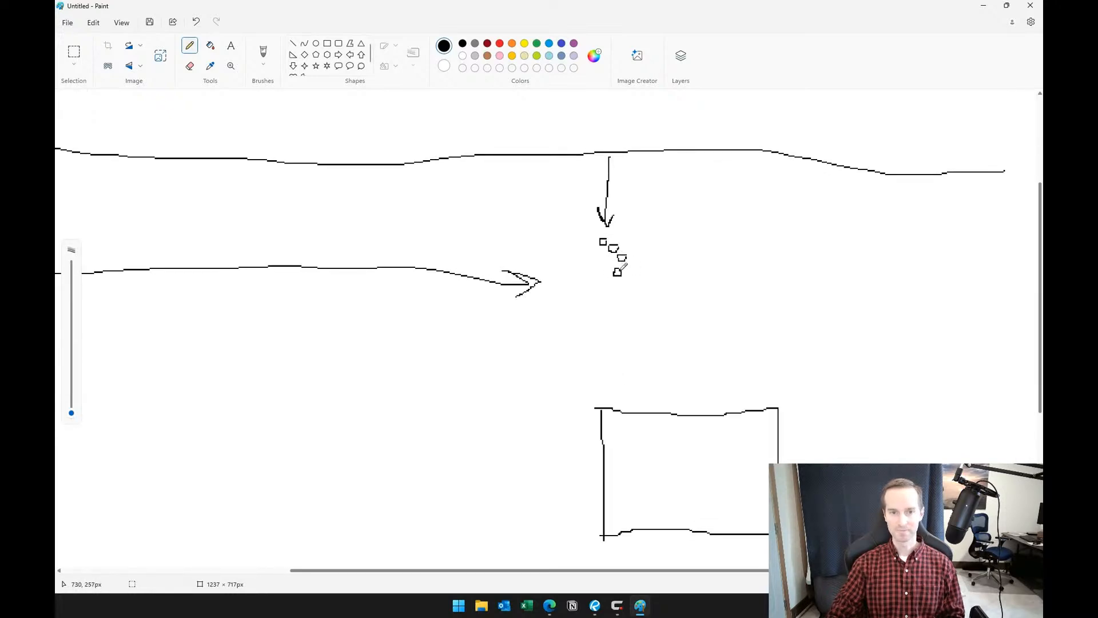
left_click_drag(606, 270, 604, 276)
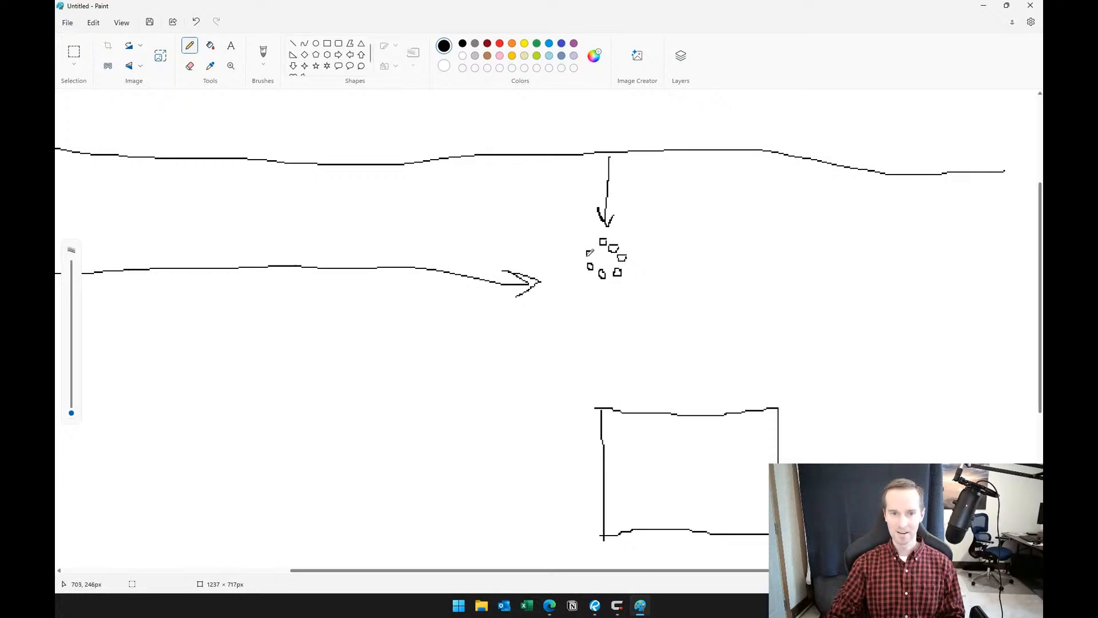
left_click_drag(597, 241, 597, 242)
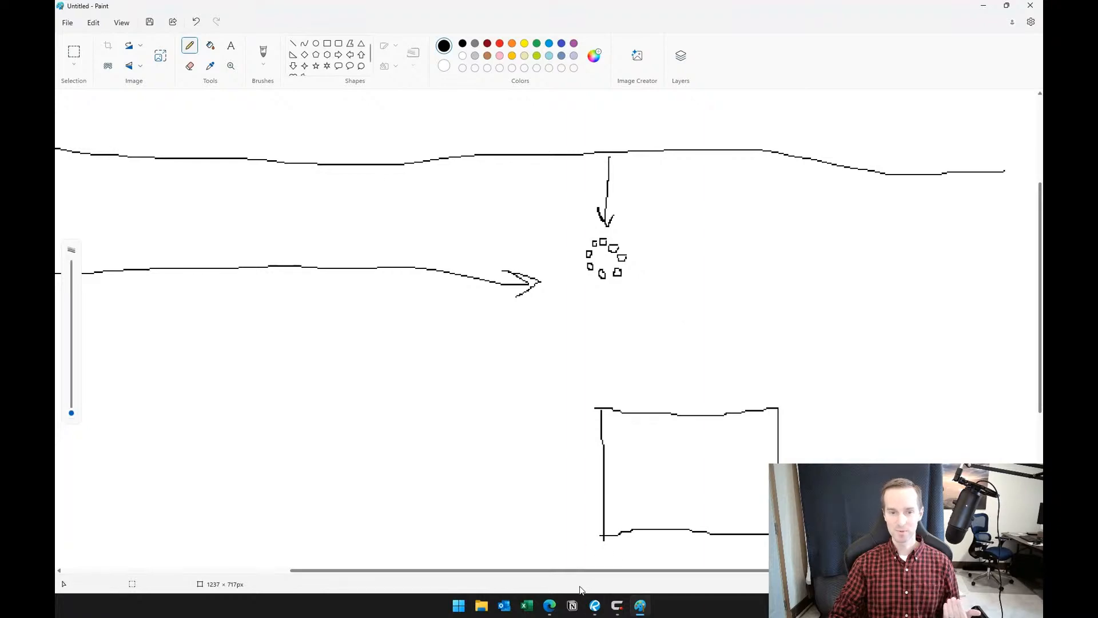
- Switch back to Revu and examine composite position callouts 53 and 54 up close
left_click(596, 608)
left_click_drag(601, 509, 708, 373)
scroll(709, 373, "up", 3)
left_click_drag(836, 321, 750, 336)
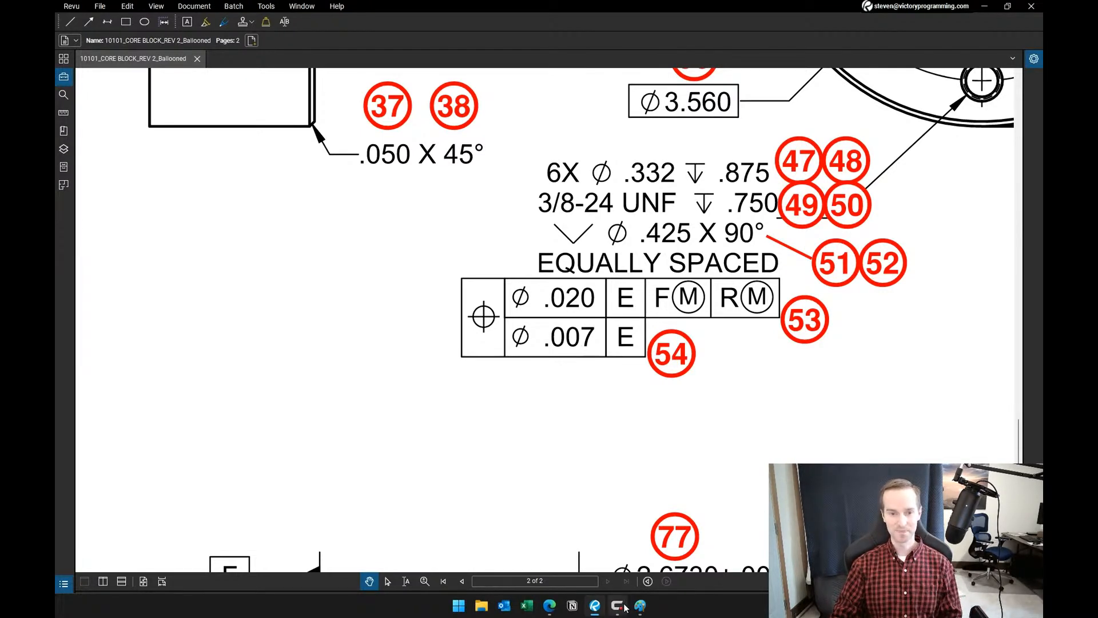
mouse_move(598, 610)
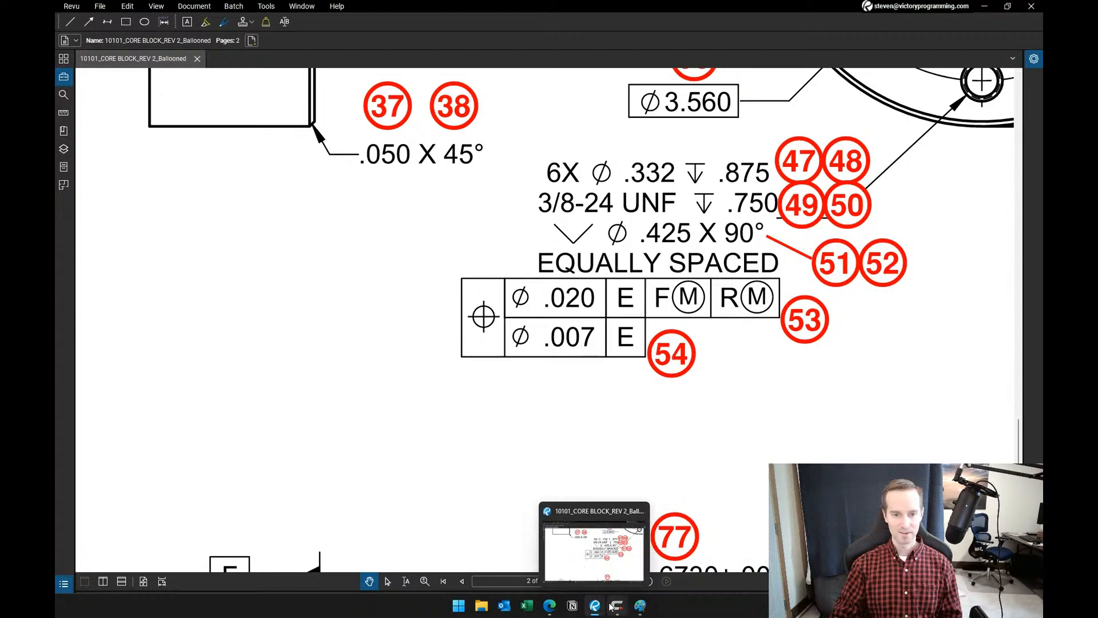
- Switch to CALYPSO and highlight the feature Circle .375-24 Thread[6] and the features of position 53 on the model
left_click(642, 546)
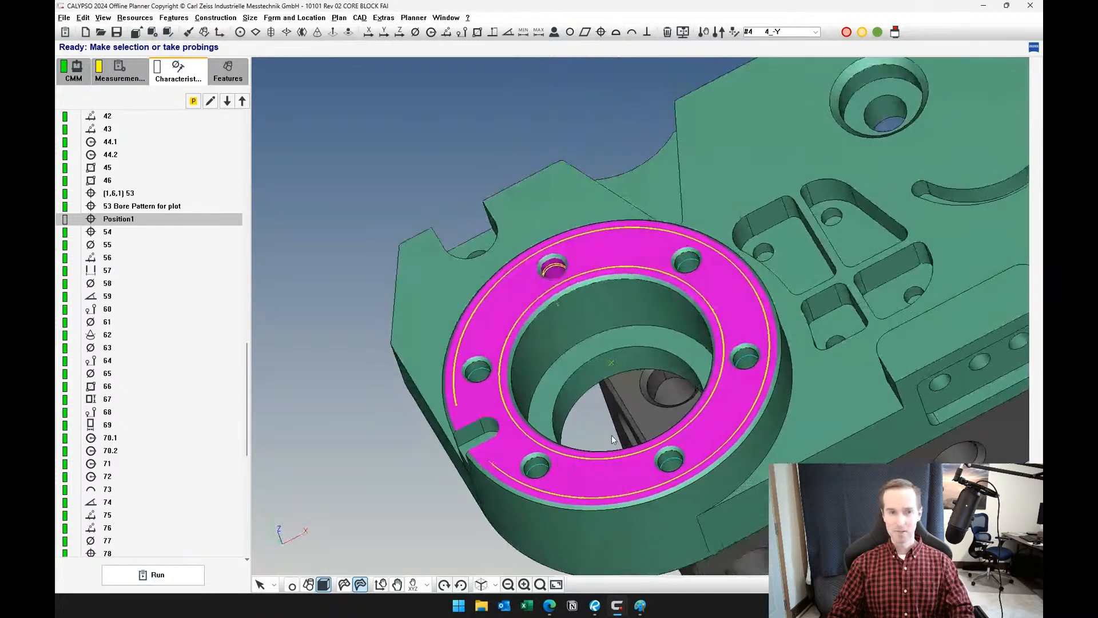
left_click(231, 84)
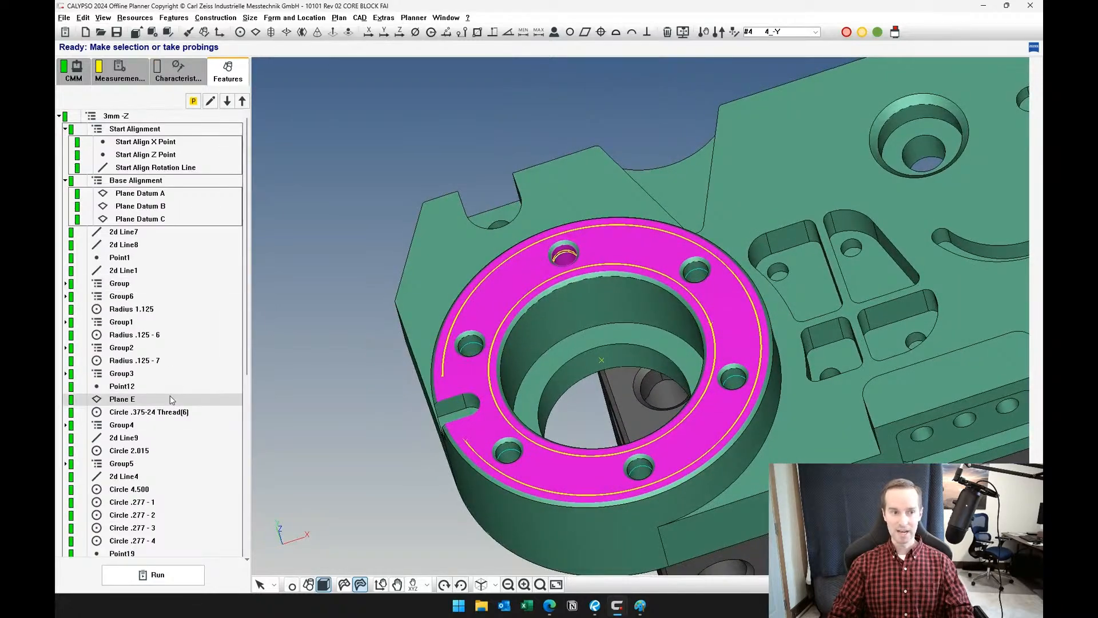
scroll(170, 395, "down", 1)
left_click(171, 376)
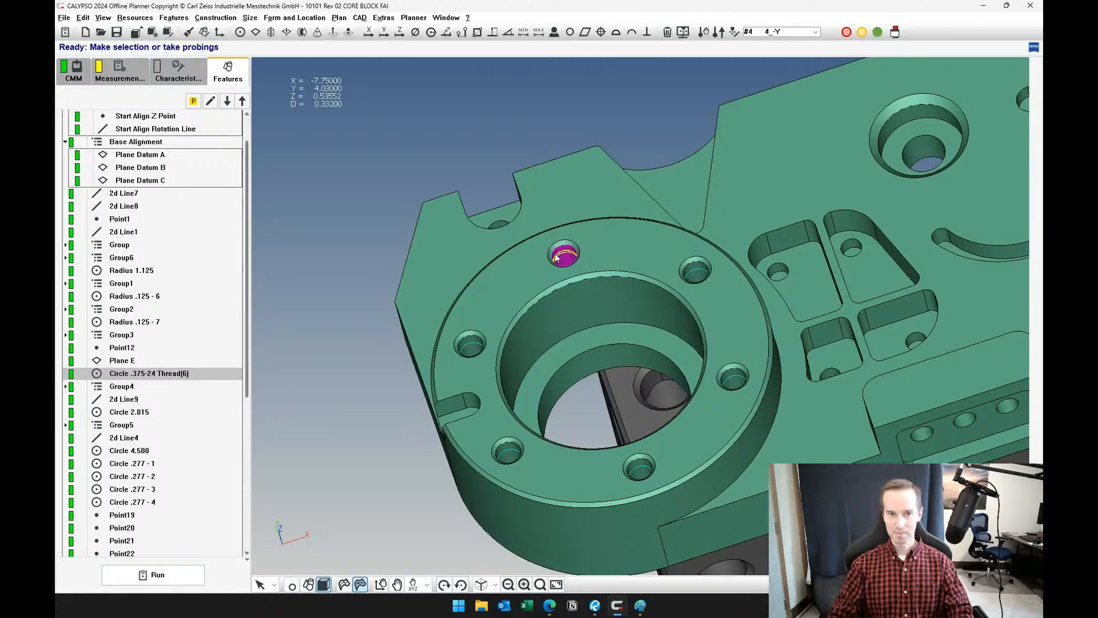
left_click(197, 86)
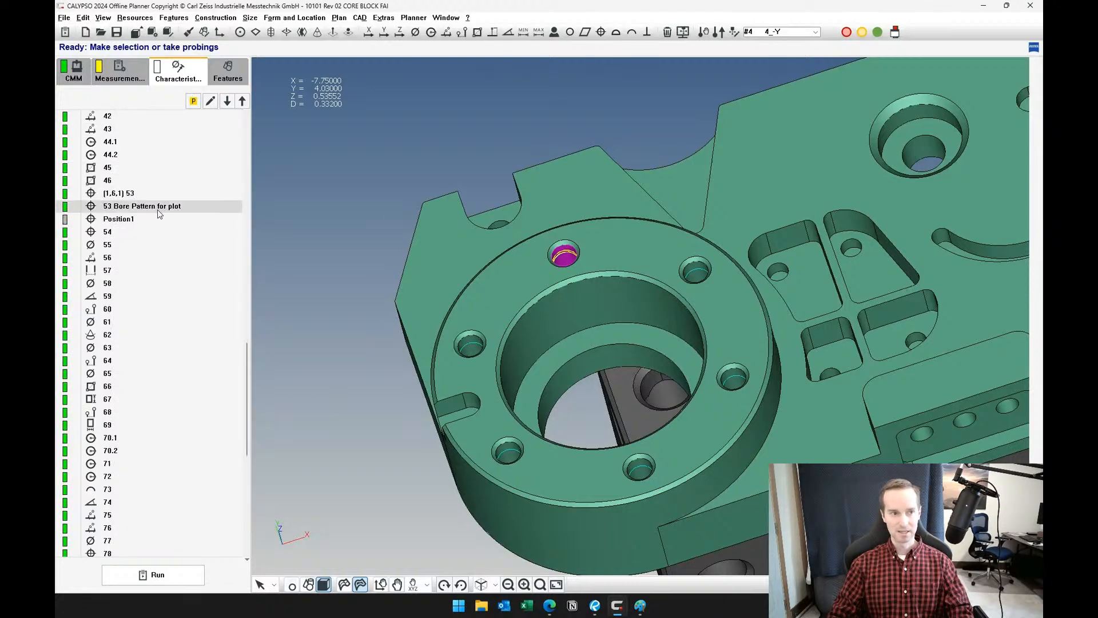
left_click(155, 194)
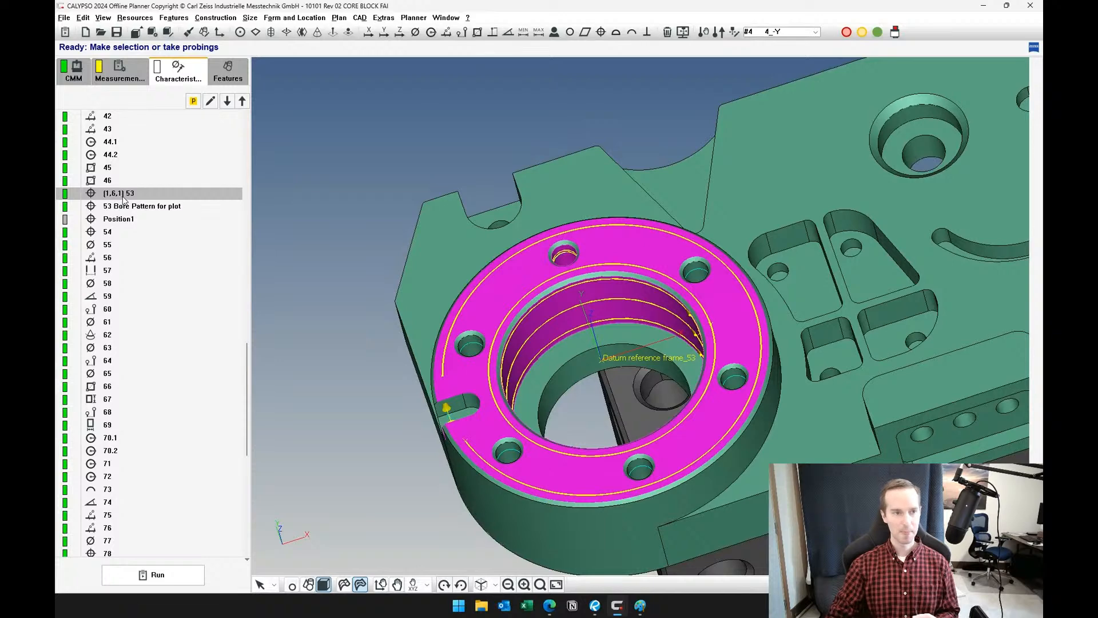
- Highlight the features of position 53, its bore pattern for plot and Position1 on the model to compare them
left_click(129, 205)
left_click(139, 193)
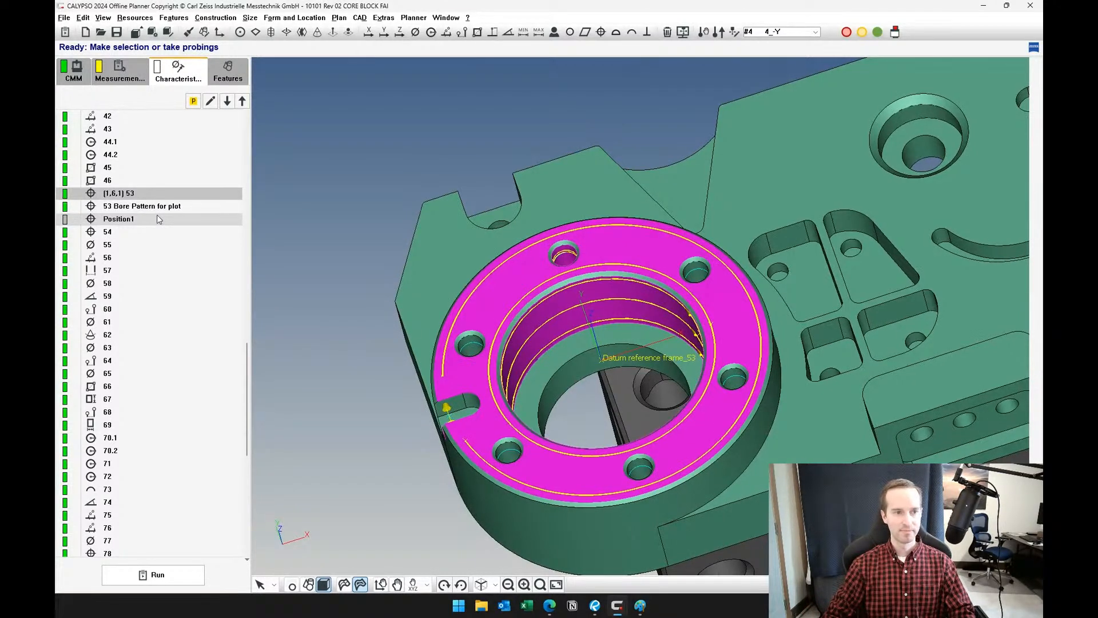
left_click(159, 219)
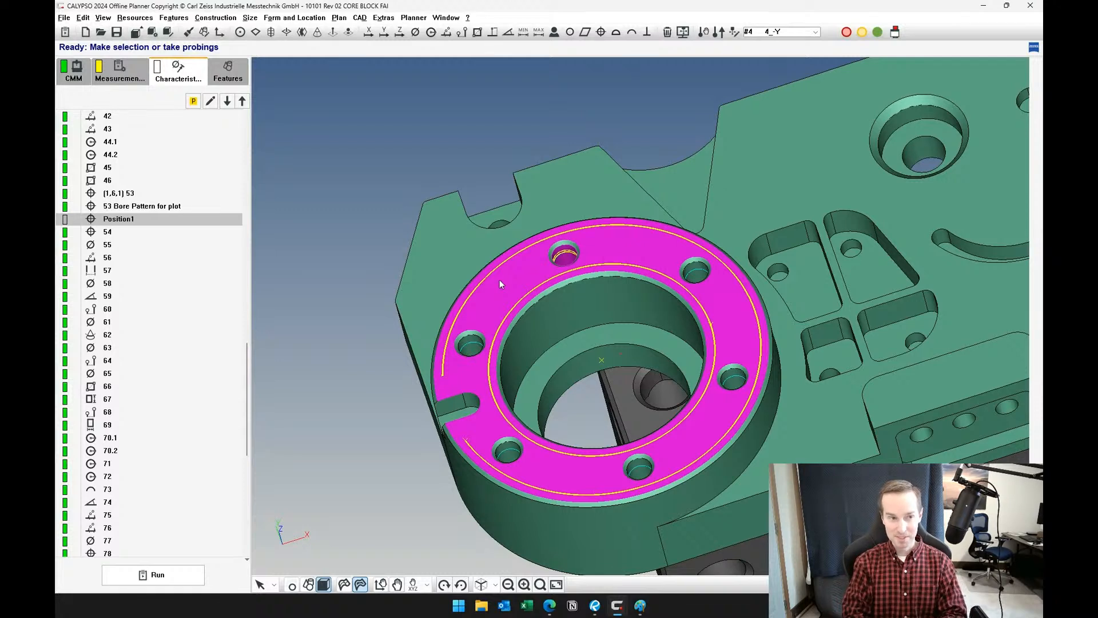
key("Up")
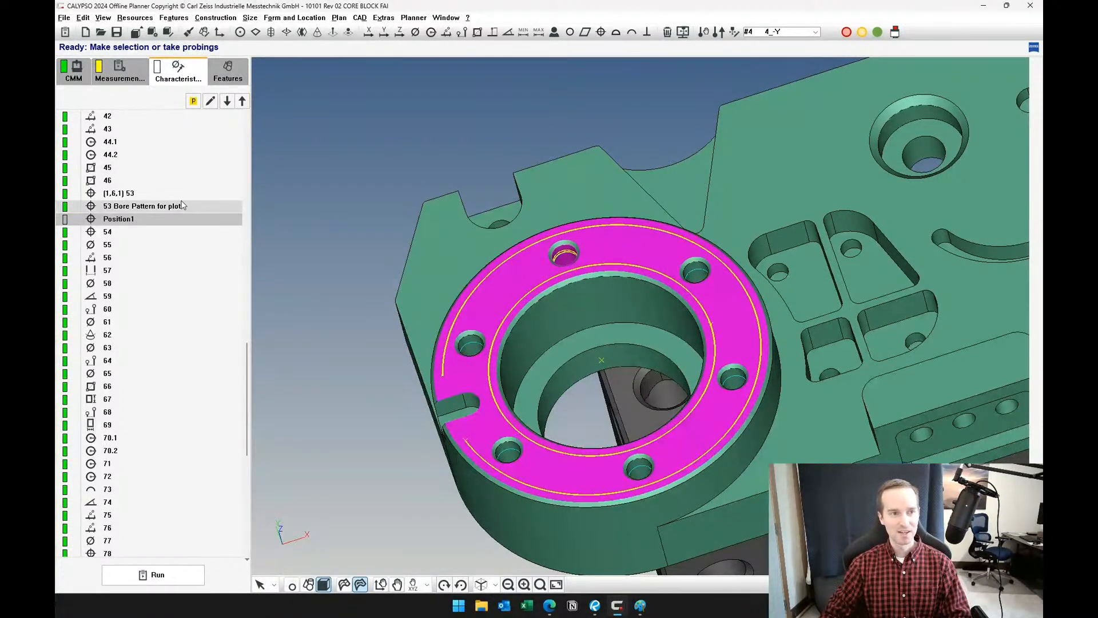
- Insert a 3D Best Fit Alignment directly after Position1 in the characteristics list
left_click(159, 217)
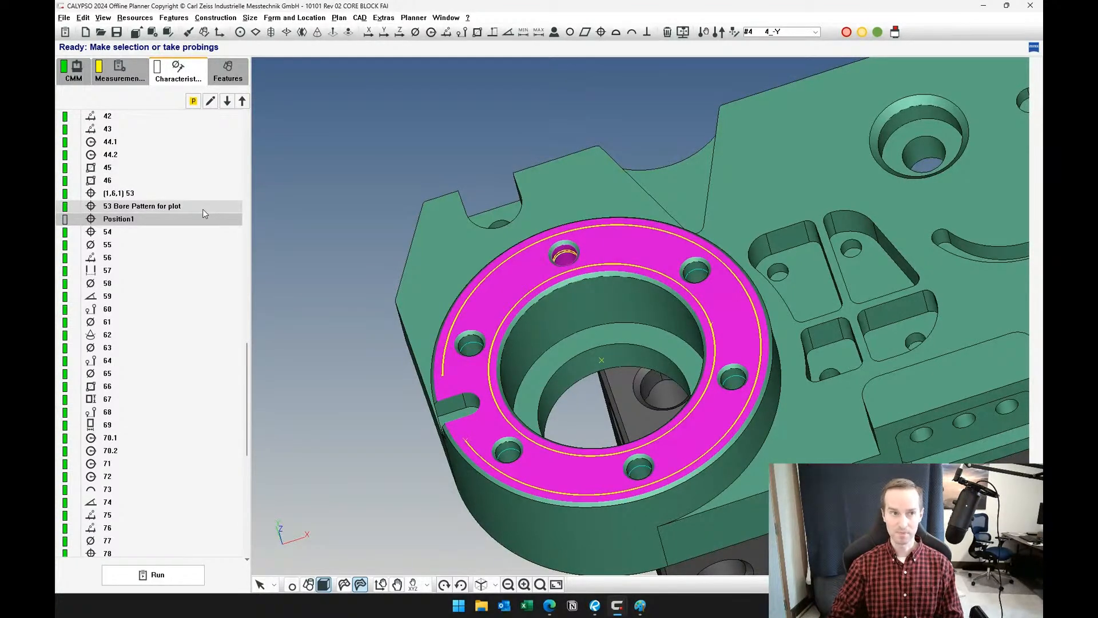
left_click(172, 18)
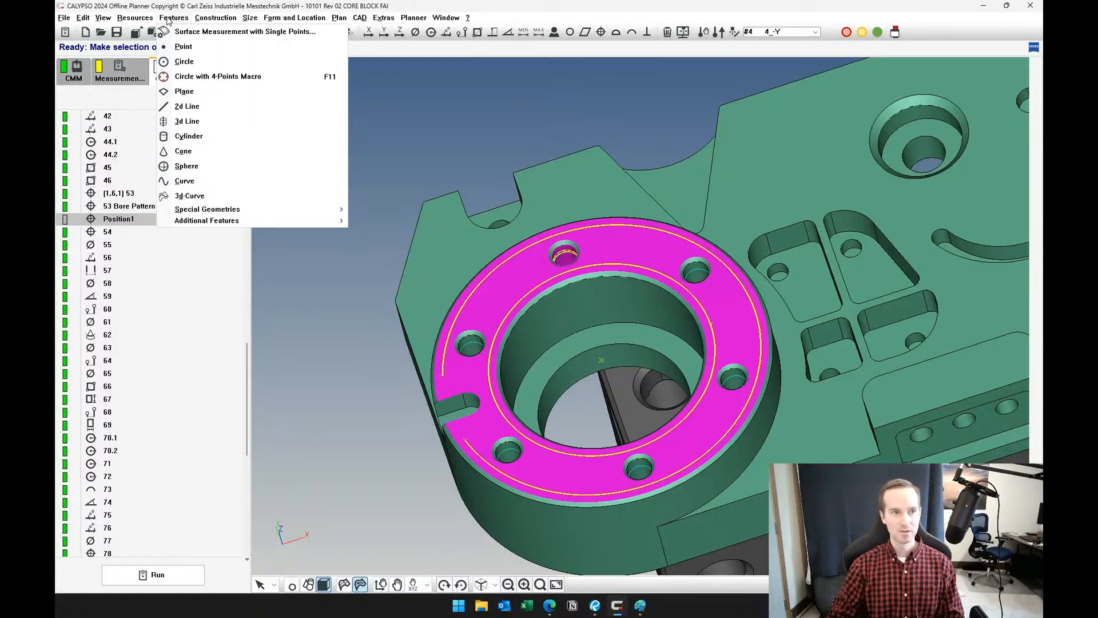
mouse_move(149, 22)
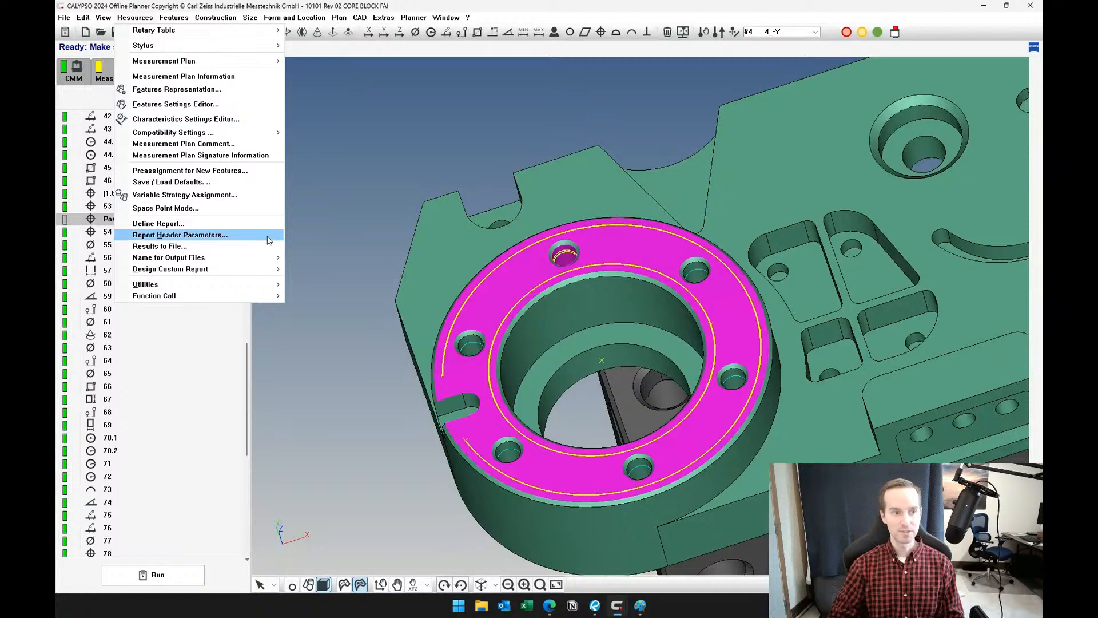
mouse_move(263, 287)
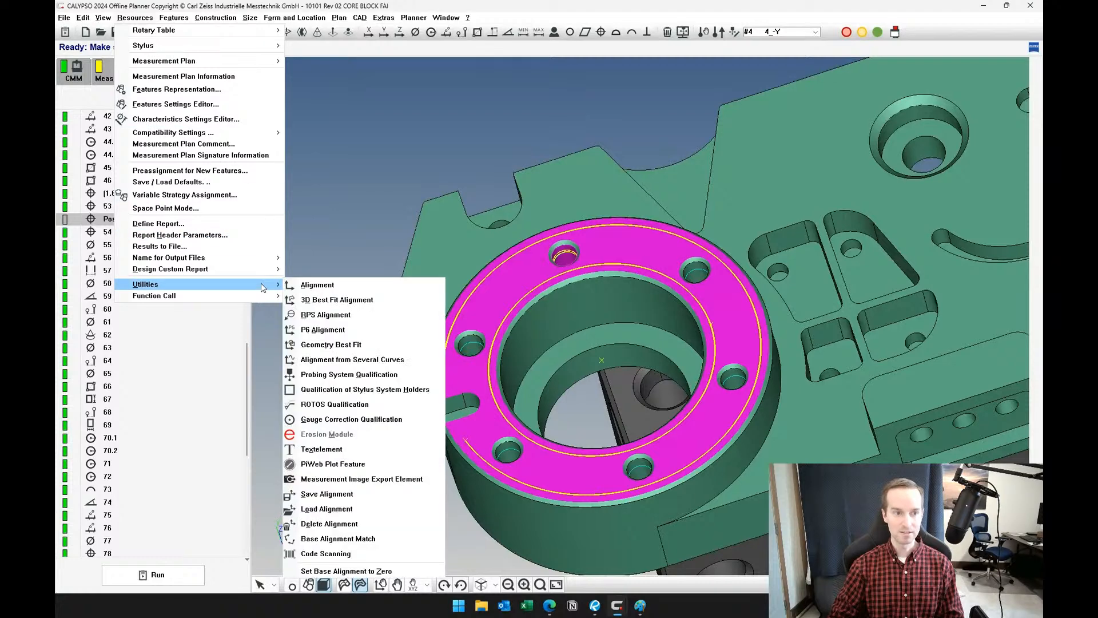
left_click(337, 299)
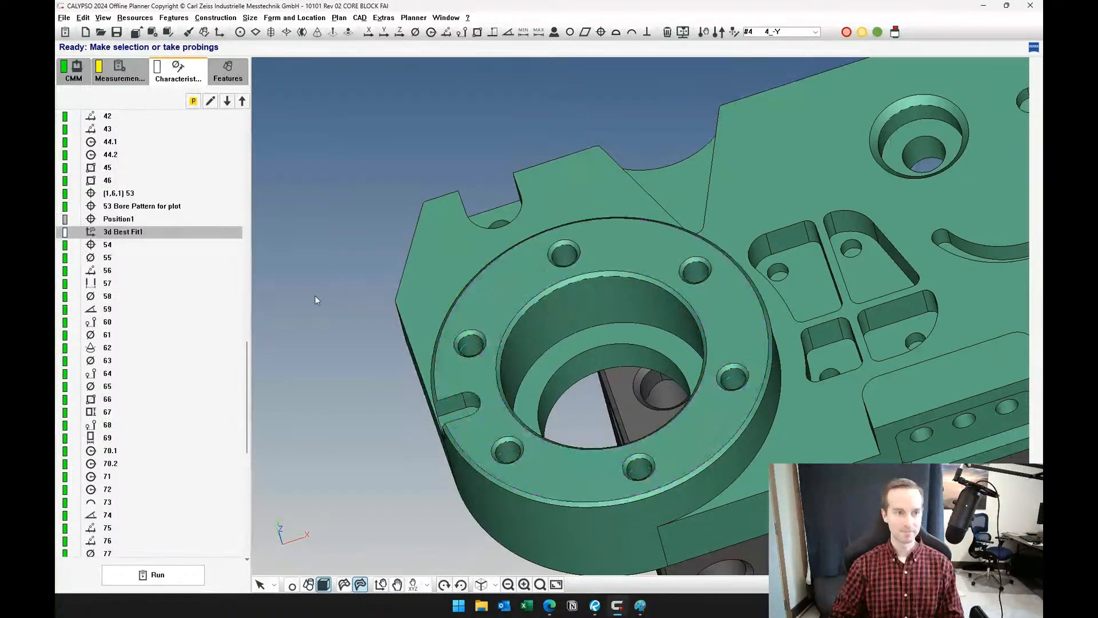
- Open the new 3D best fit alignment and select the six circles Circle .375-24 Thread[1-6] as its elements
double_click(150, 233)
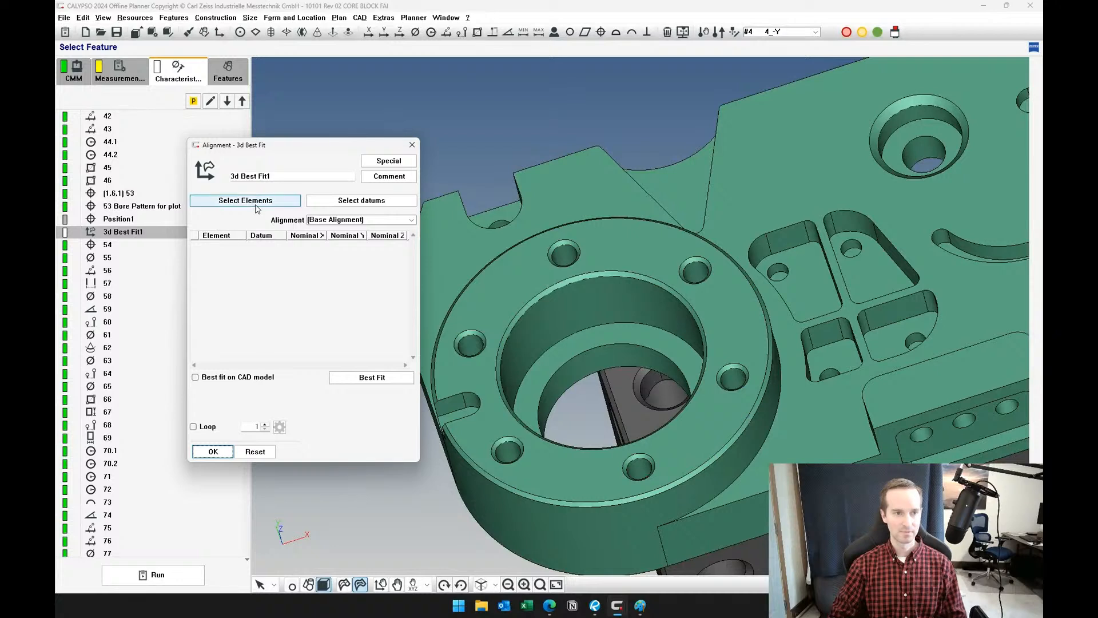
left_click(252, 201)
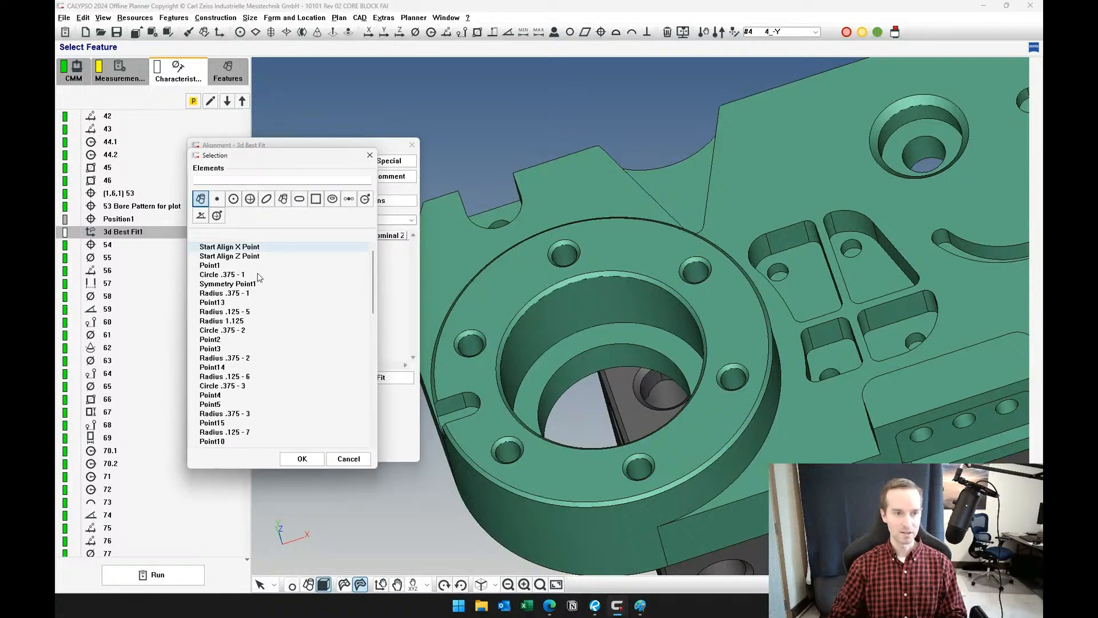
left_click(233, 201)
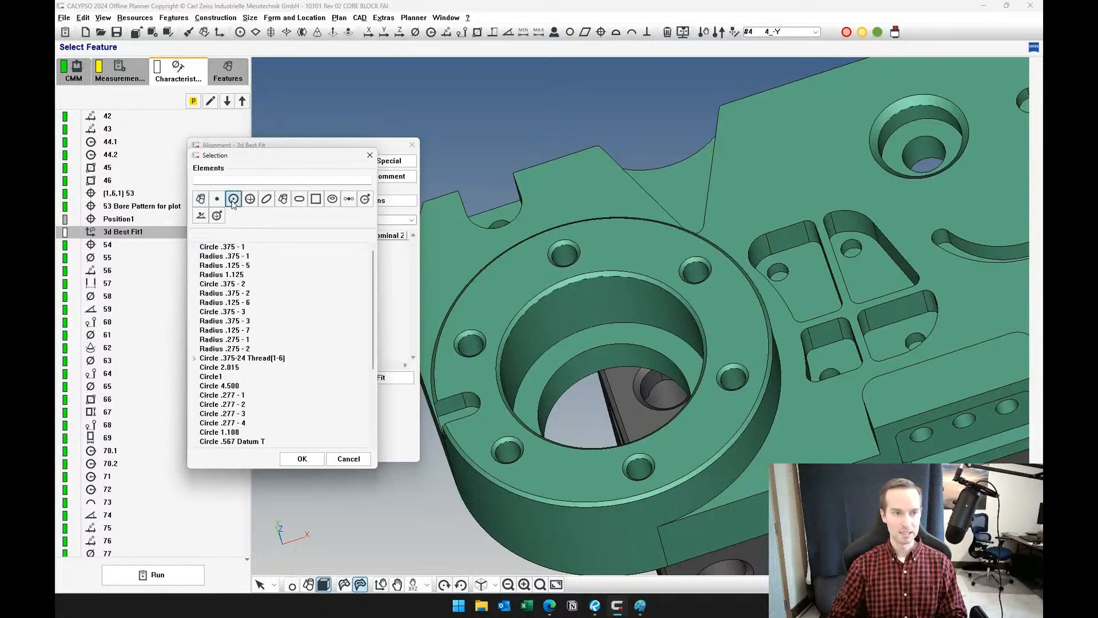
left_click(252, 359)
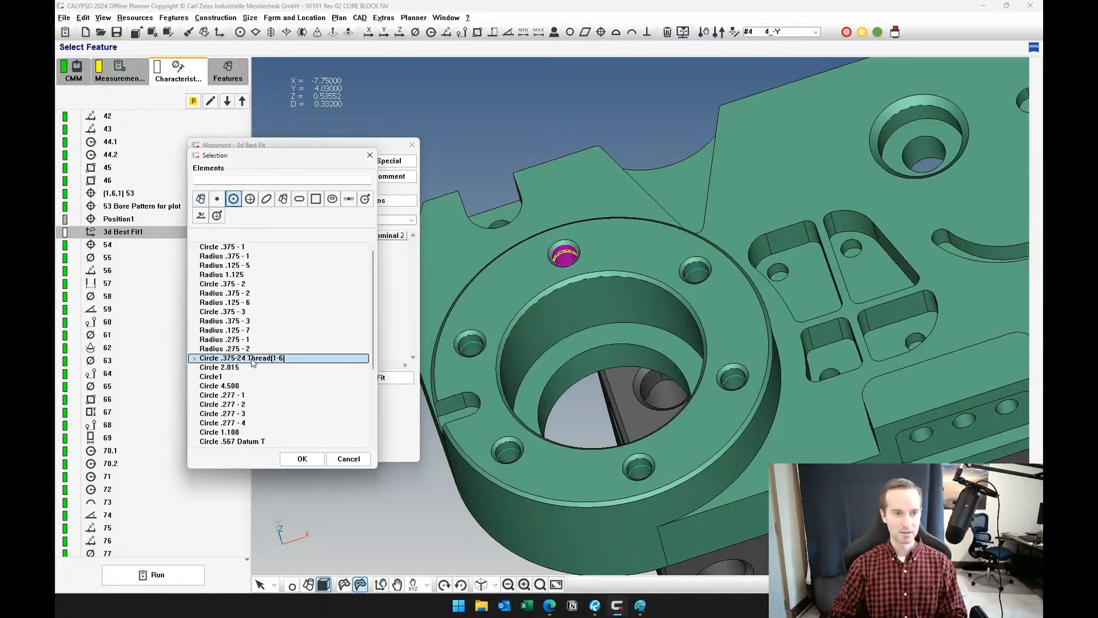
left_click(302, 458)
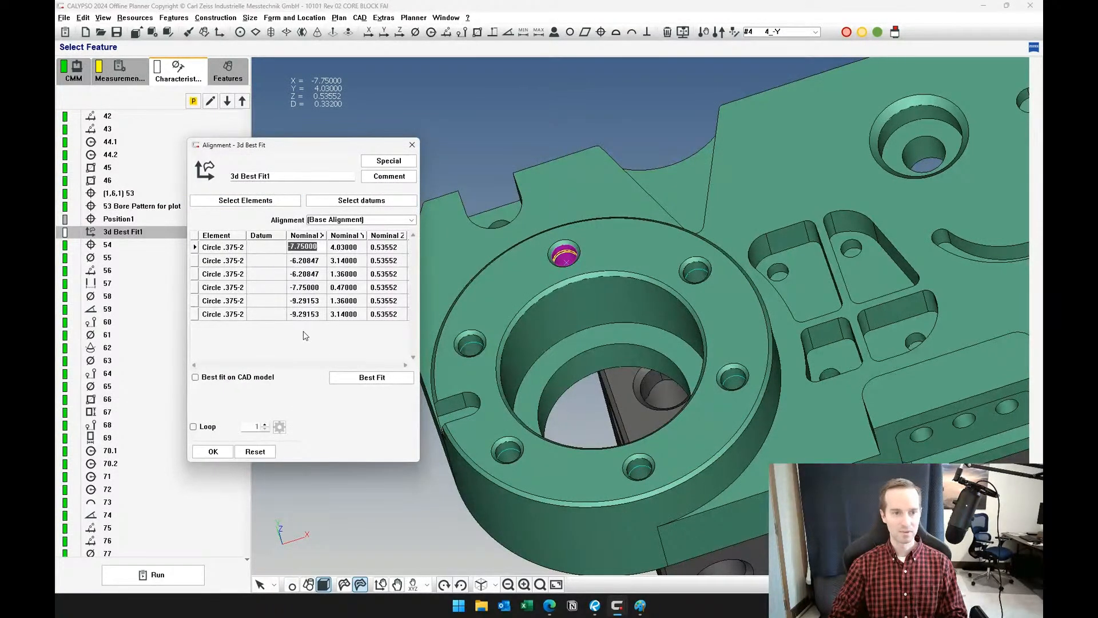
- Open the alignment's best fit constraints, check the datums of callouts 53 and 54 in Revu, and return to CALYPSO
left_click(371, 380)
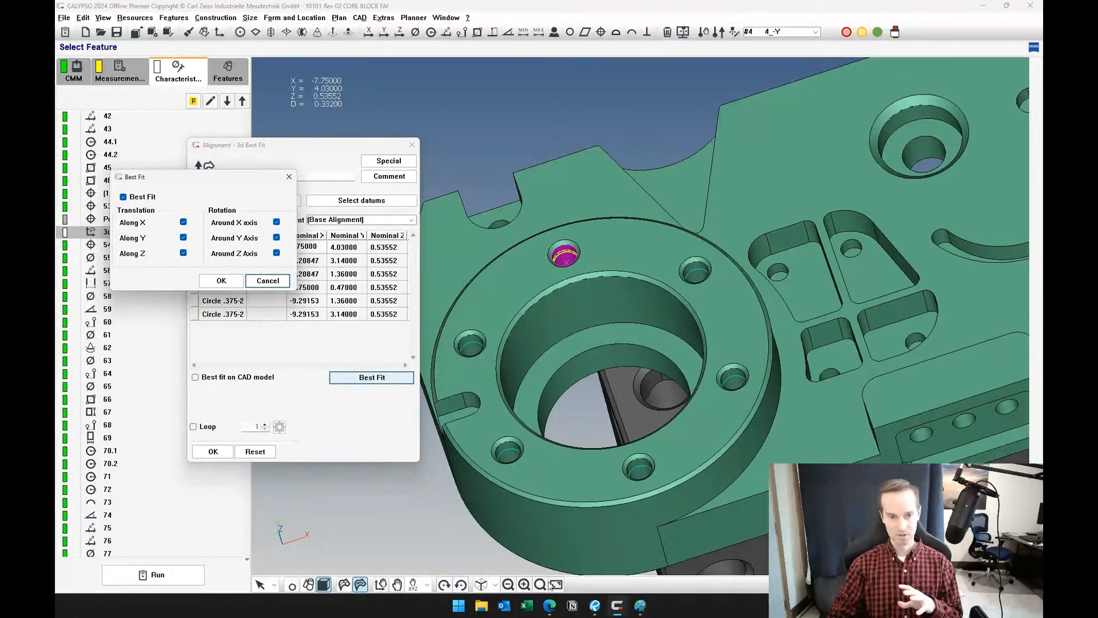
left_click(601, 611)
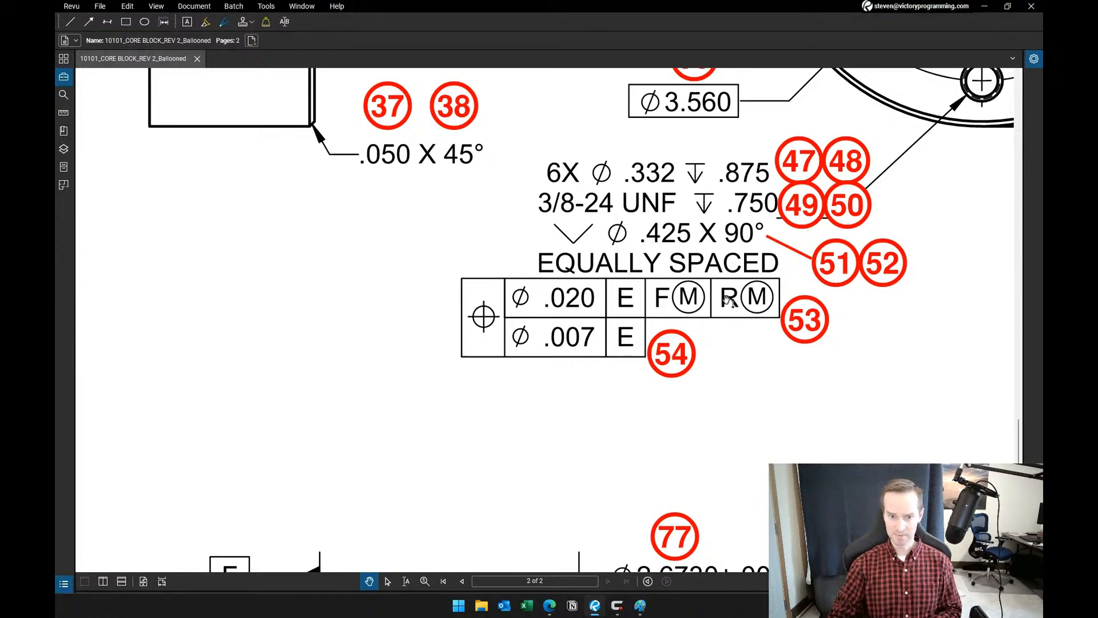
mouse_move(617, 605)
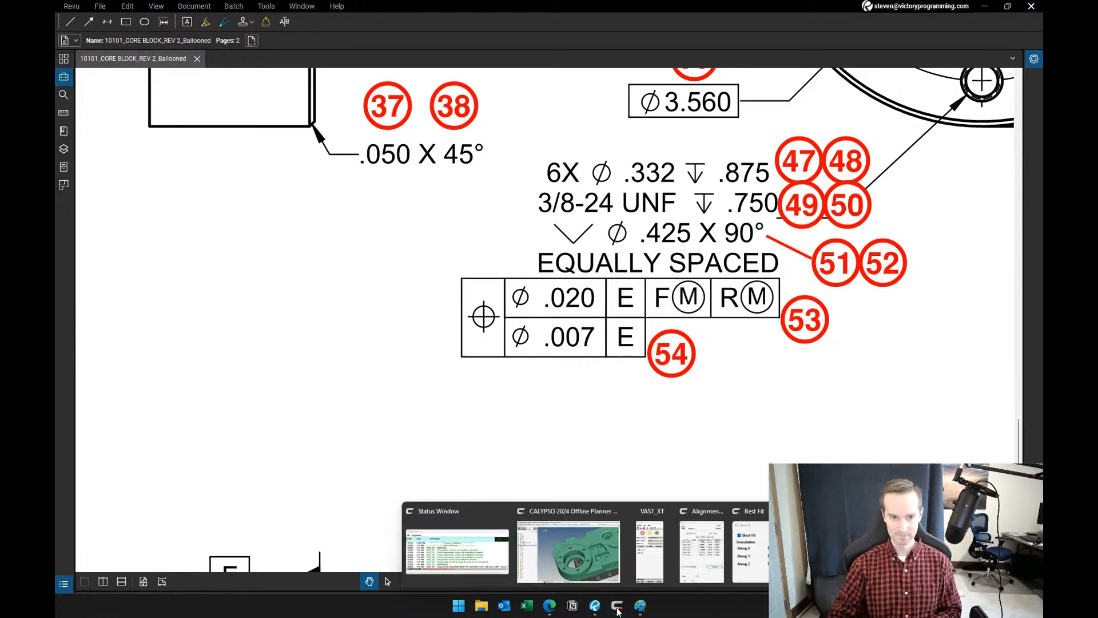
left_click(600, 569)
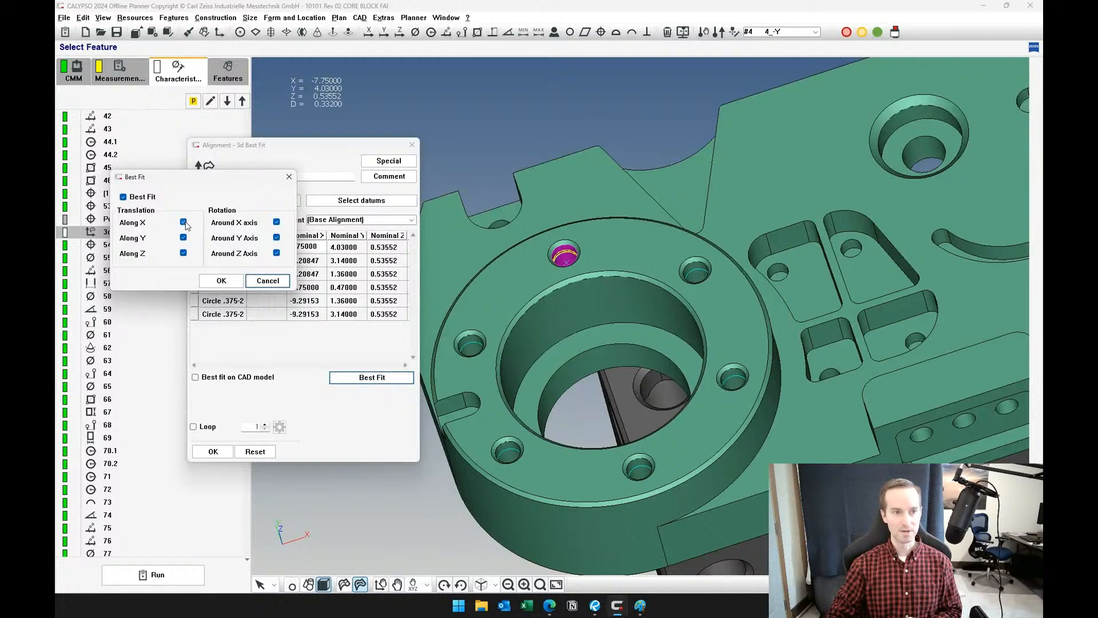
- Exclude translation along Z and rotation around the X and Y axes from the best fit and accept the alignment
left_click(184, 253)
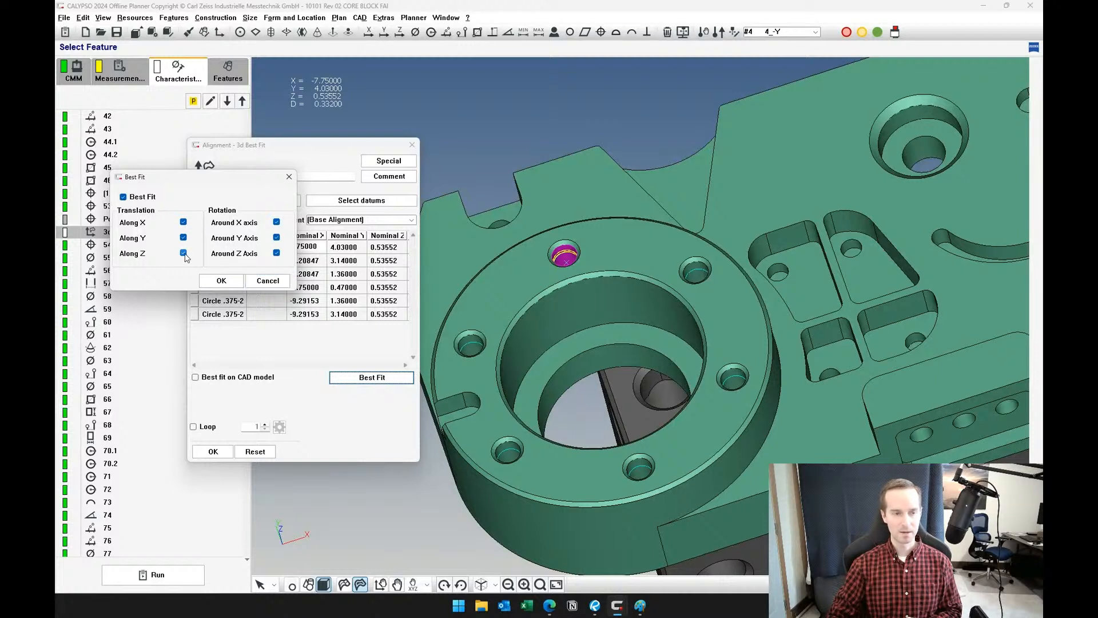
left_click(277, 223)
left_click(278, 238)
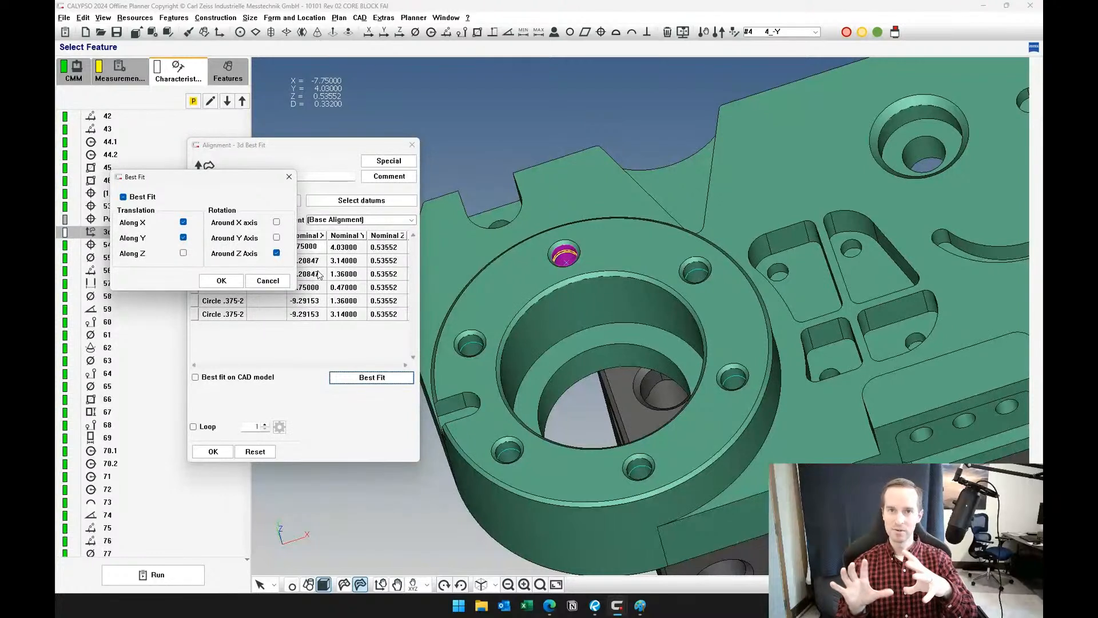
left_click(226, 281)
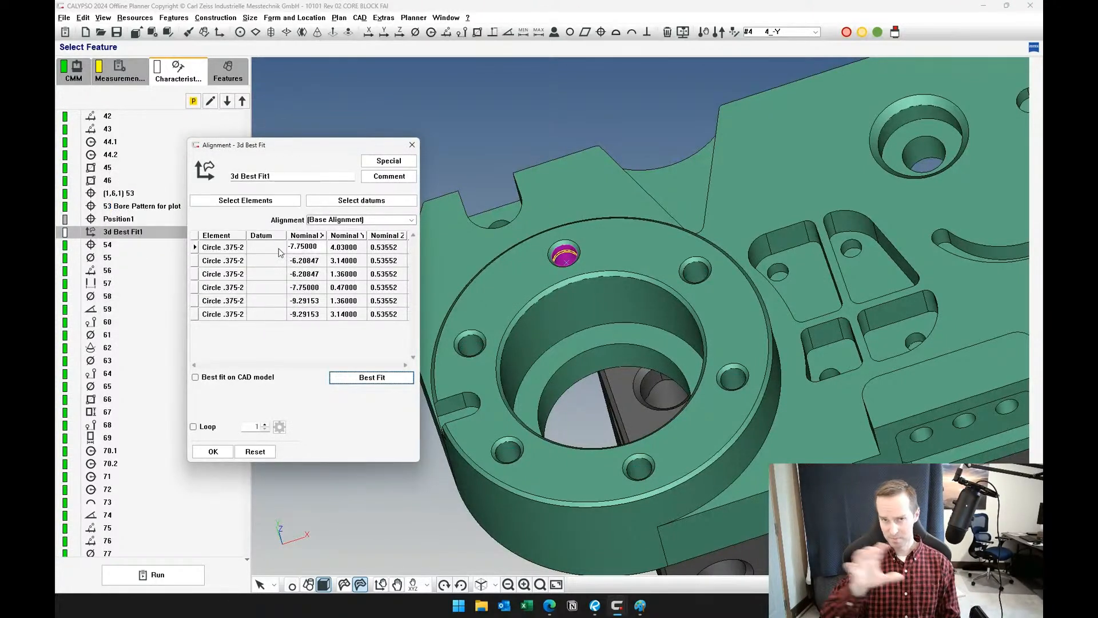
left_click(213, 451)
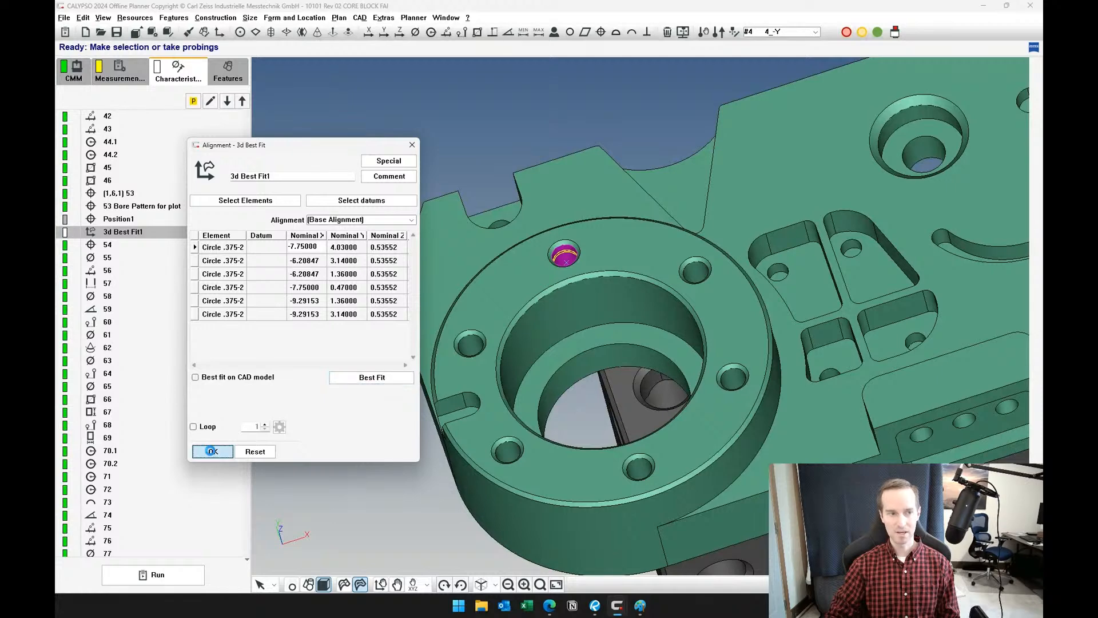
- Review Position1's bore pattern and datum settings, and highlight the features of 3d Best Fit1 on the model
double_click(123, 218)
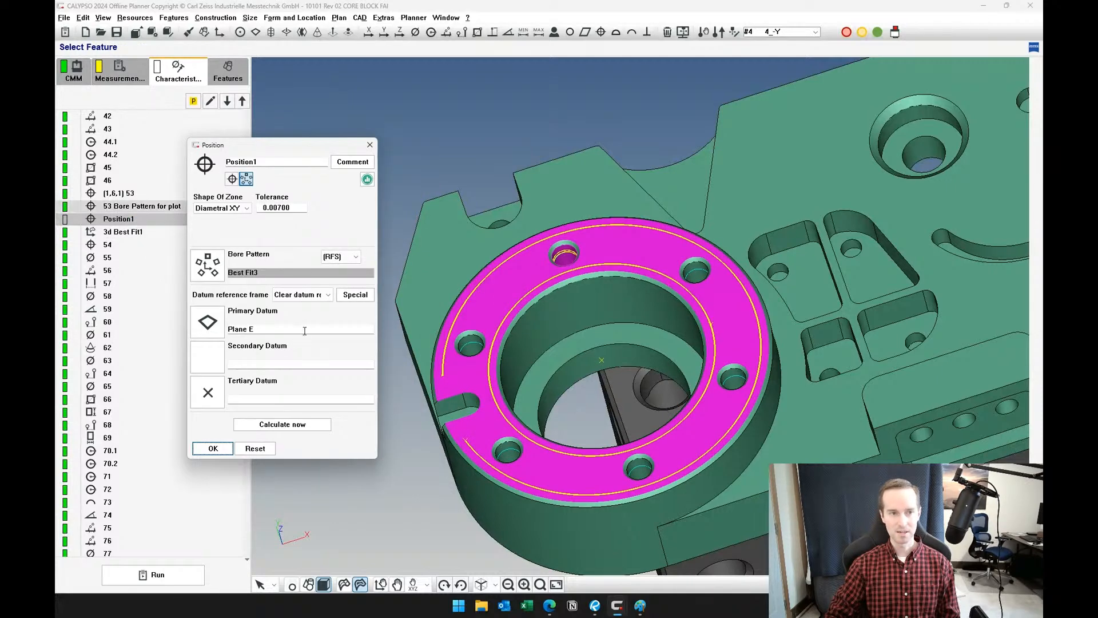
left_click(228, 450)
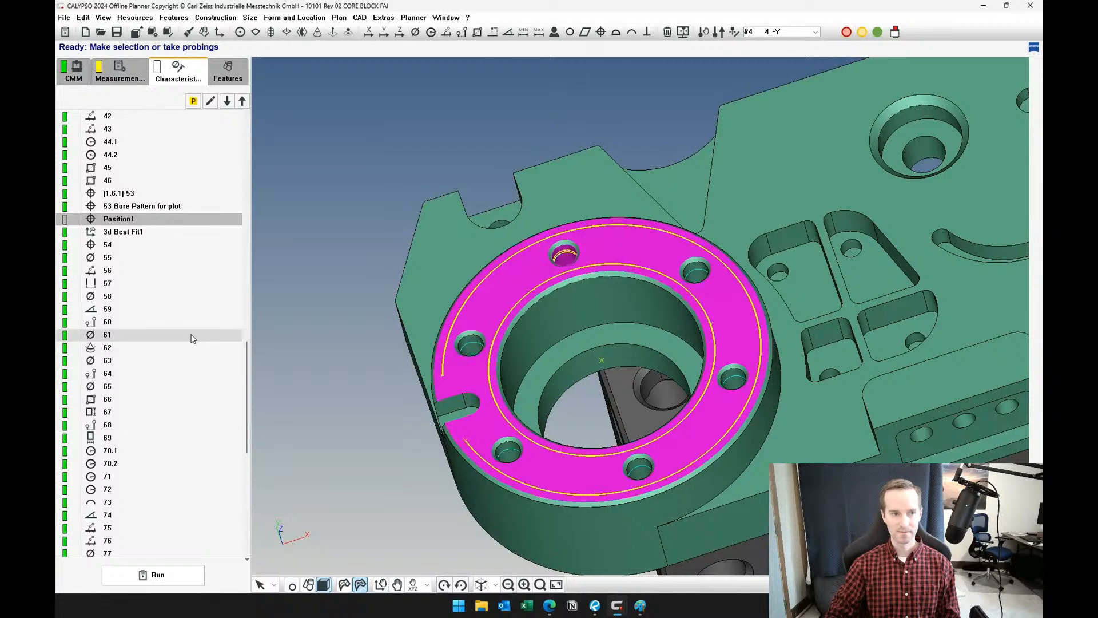
left_click(139, 232)
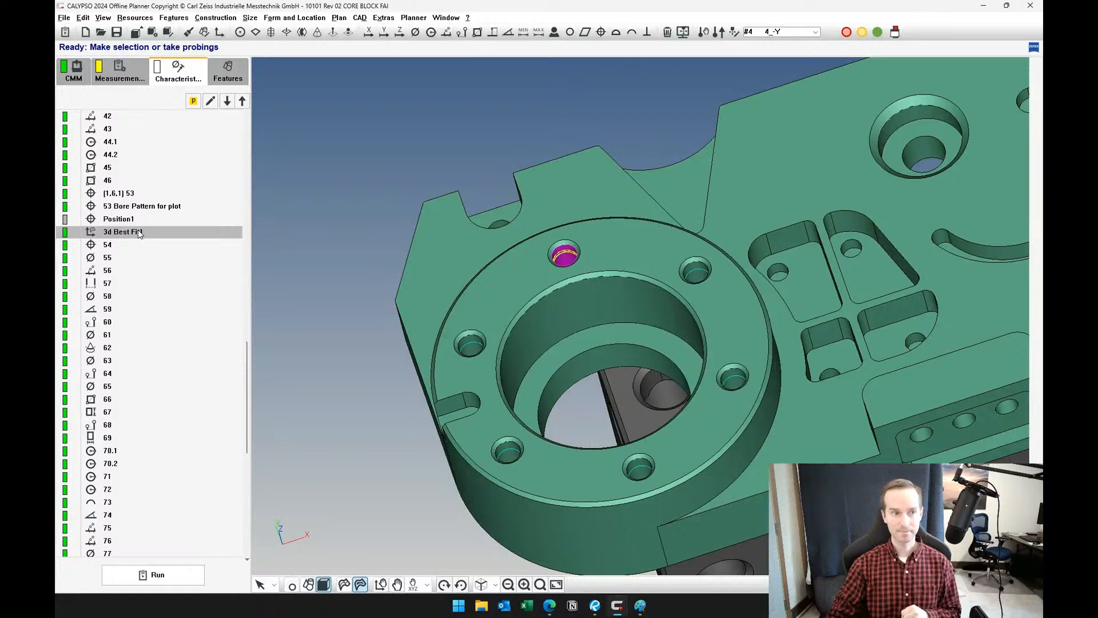
left_click(142, 218)
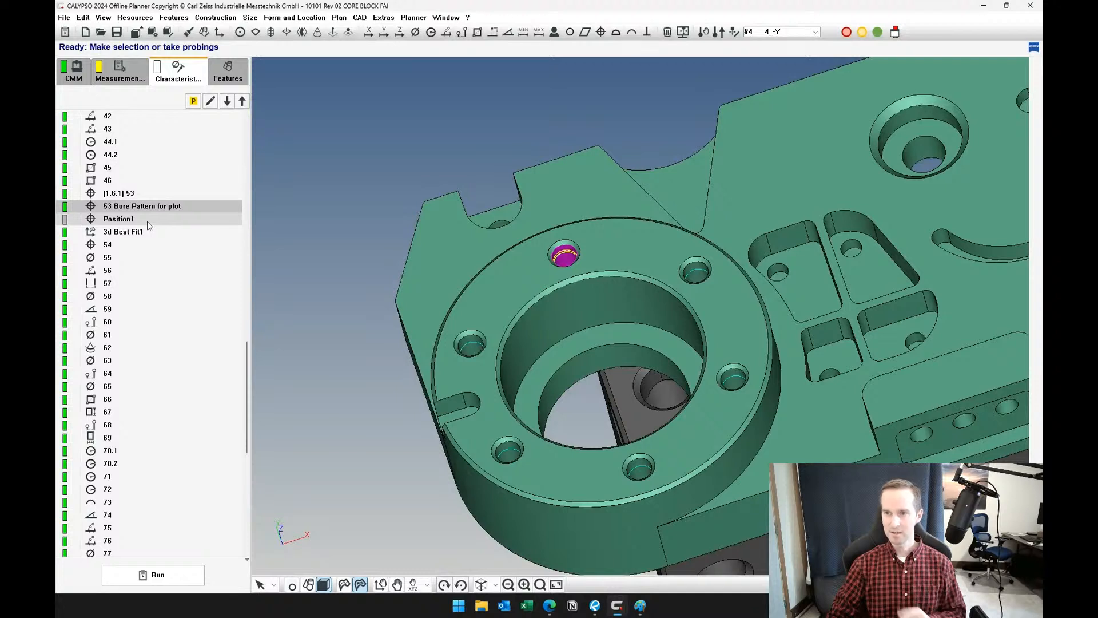
- Open the Circle .375-24 Thread feature and show all of its actual points on the model
left_click(237, 83)
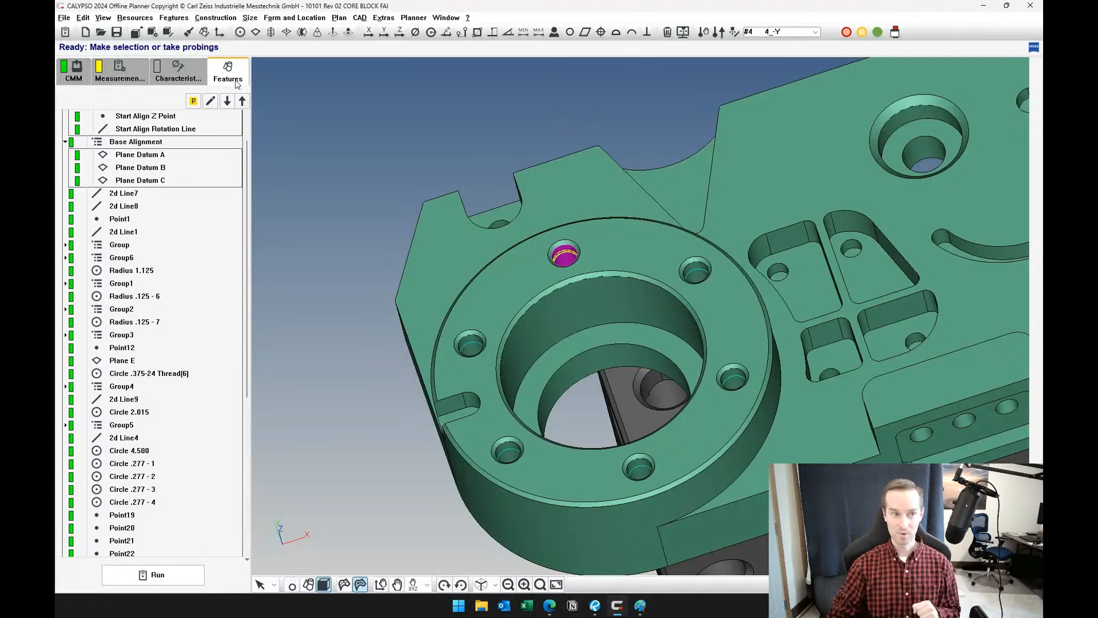
double_click(163, 375)
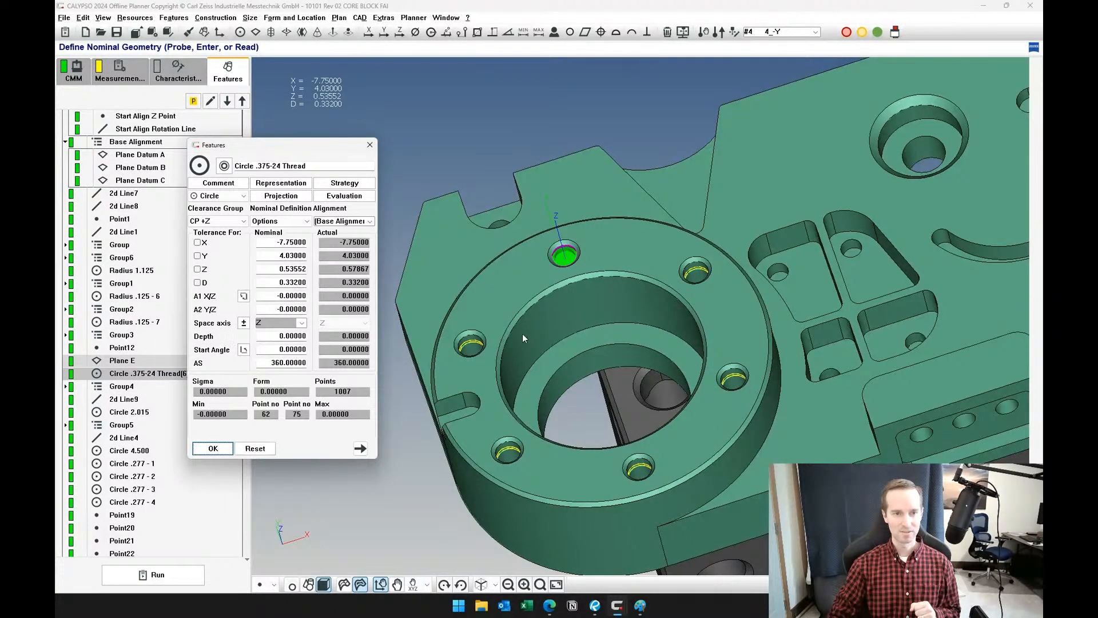
scroll(516, 314, "up", 5)
right_click(547, 280)
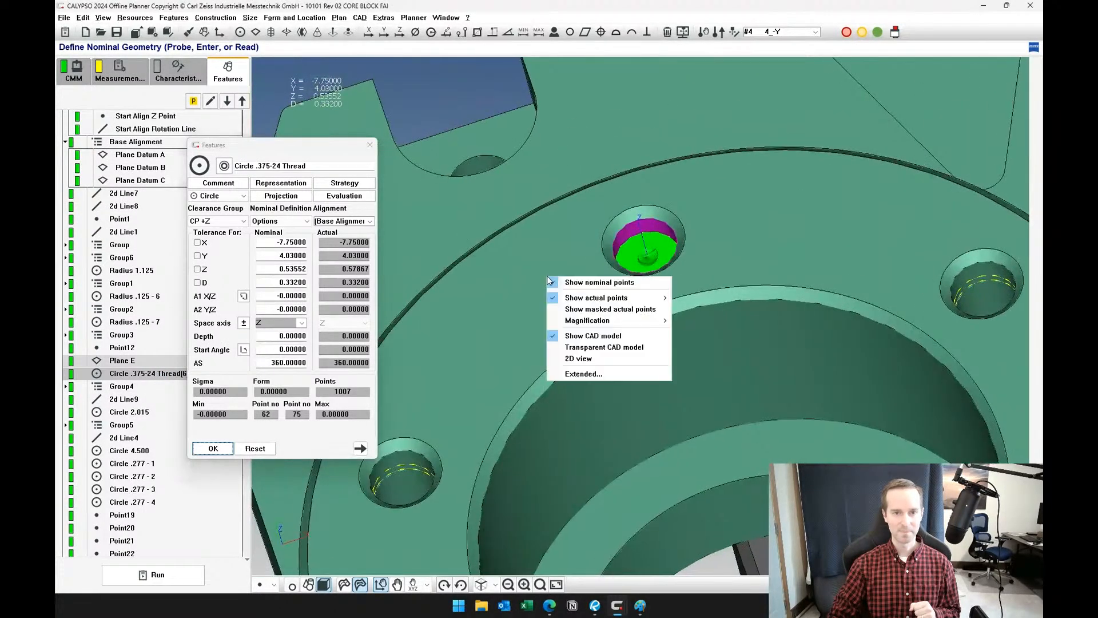
mouse_move(629, 298)
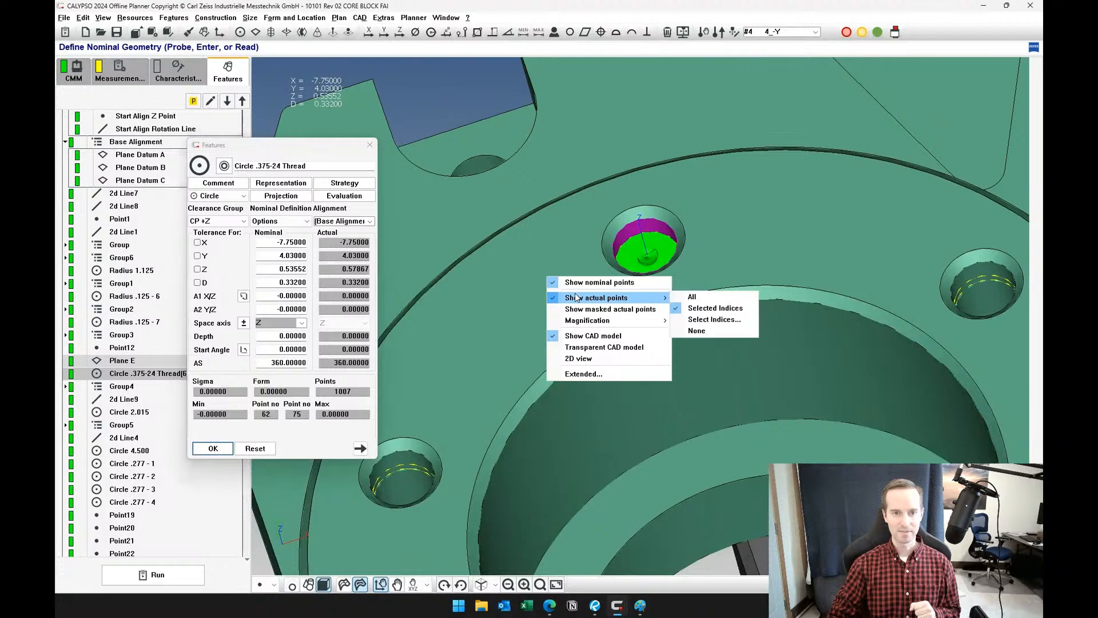
left_click(695, 307)
scroll(639, 354, "up", 5)
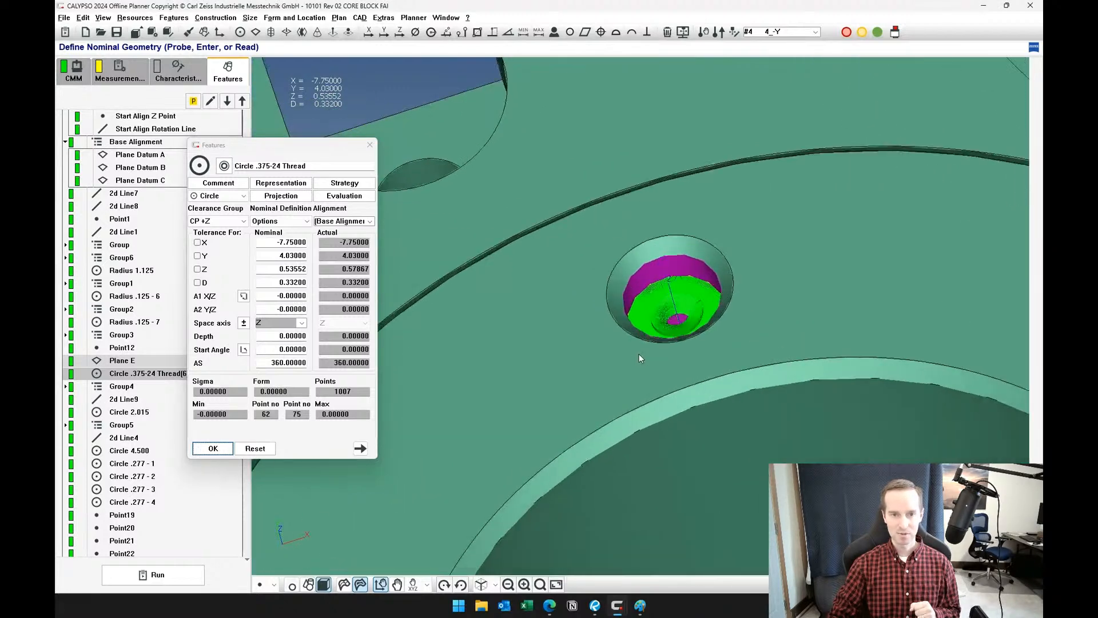
scroll(640, 354, "up", 2)
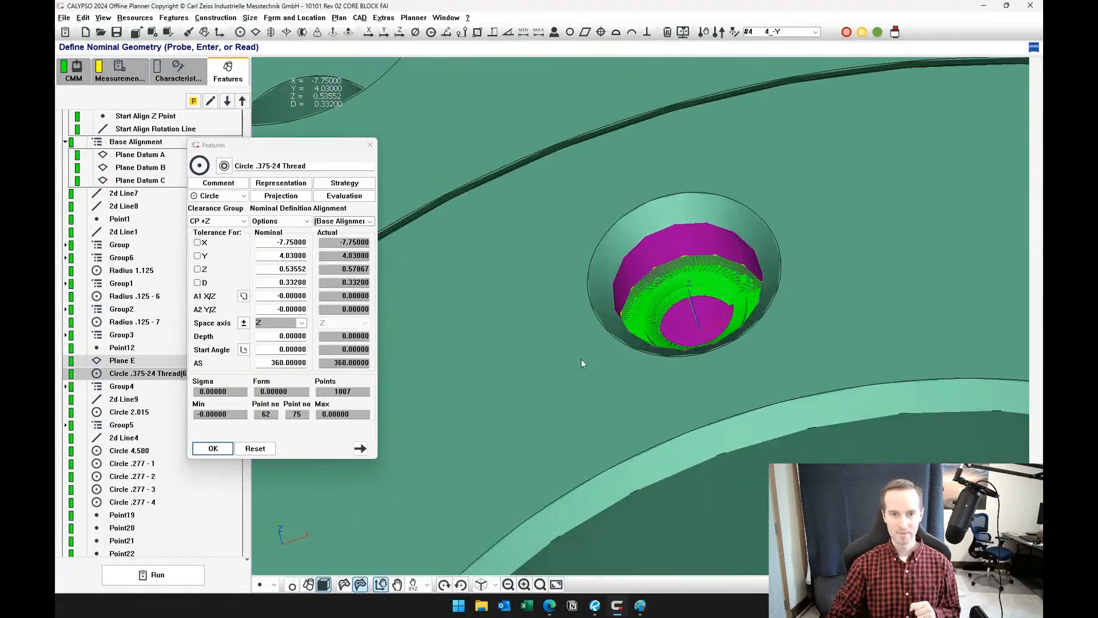
- Set the display of actual points for the thread circle to None
right_click(522, 454)
mouse_move(568, 479)
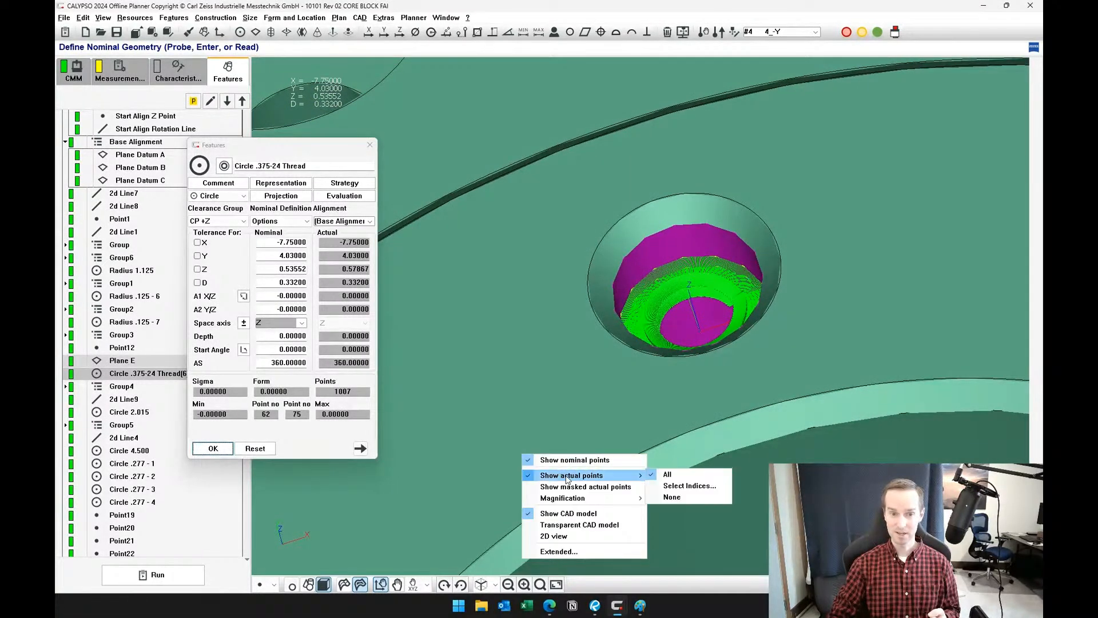
left_click(681, 495)
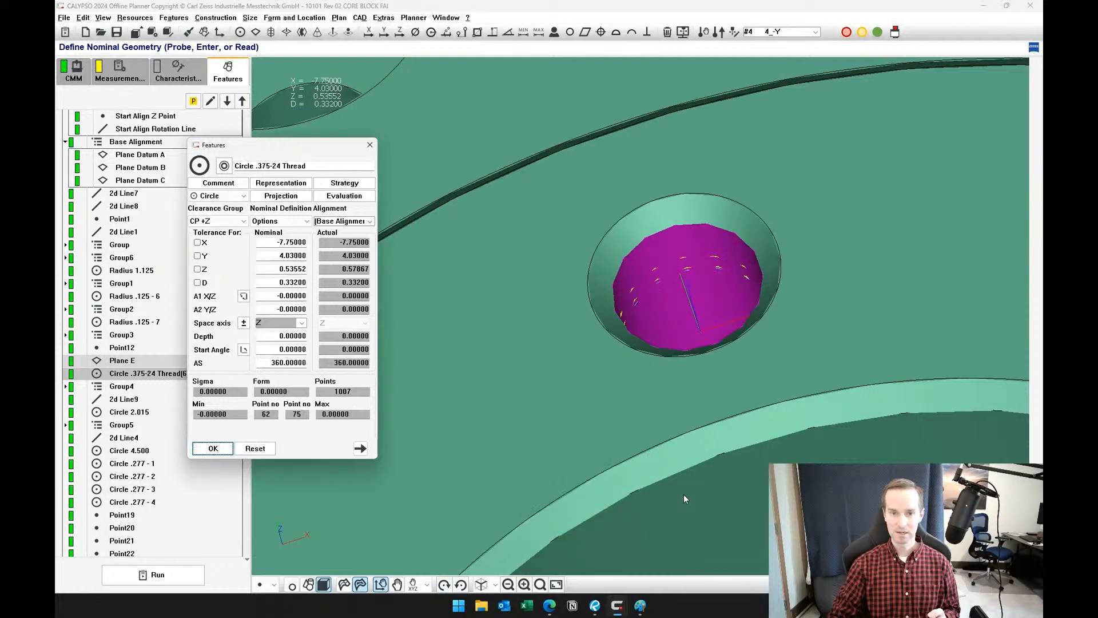
- Switch the model to wireframe and examine the thread circle's helical scan path up close from the side
left_click(360, 584)
left_click_drag(684, 424, 584, 373)
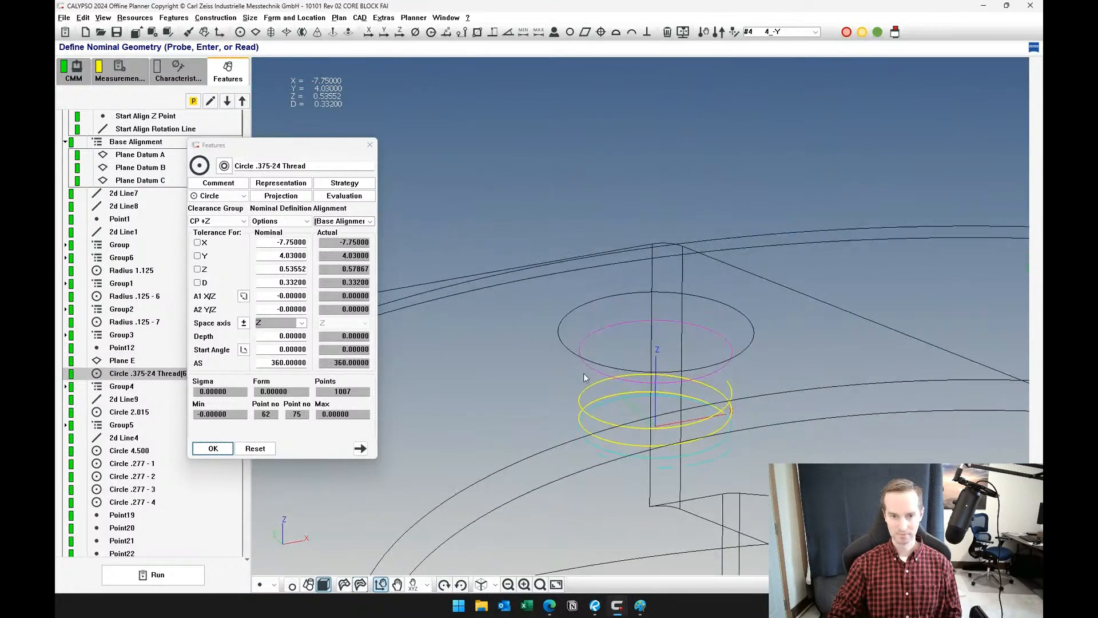
middle_click_drag(583, 373, 556, 286)
scroll(556, 287, "up", 3)
middle_click_drag(565, 348, 619, 367)
left_click_drag(619, 367, 609, 352)
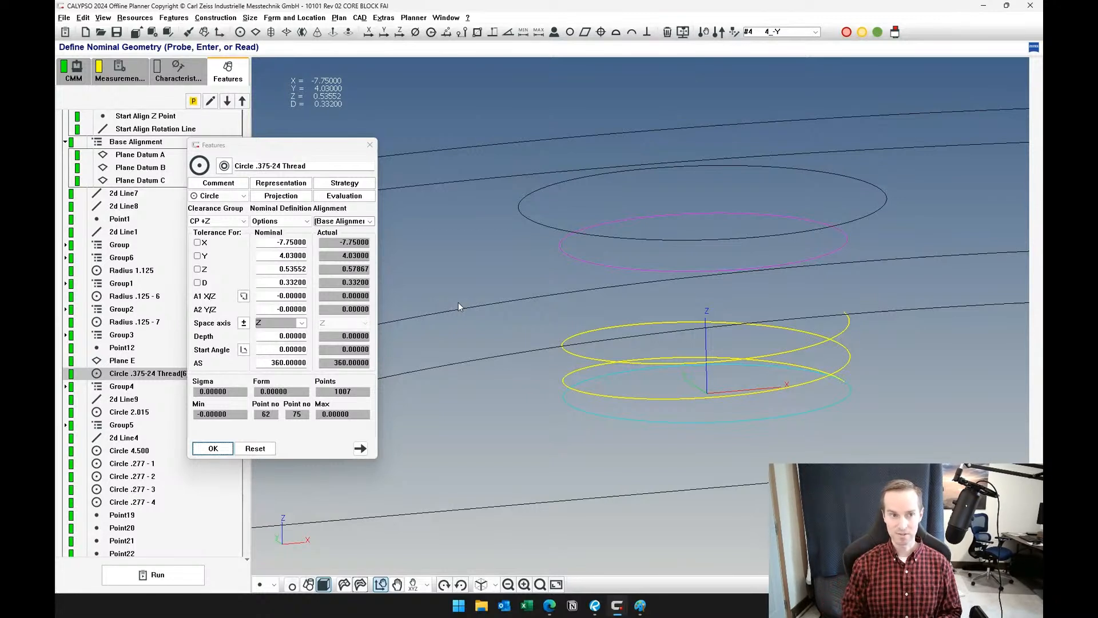
- Review the thread circle's measurement strategy, including the helix path's rotations, gradient, speed and step width
left_click(344, 182)
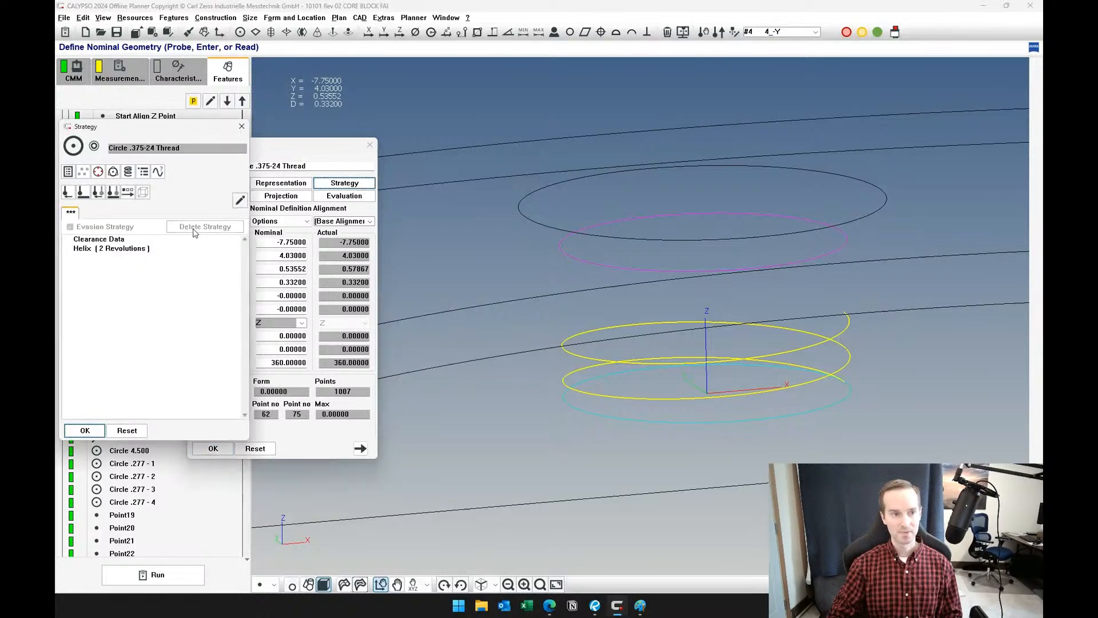
left_click(147, 250)
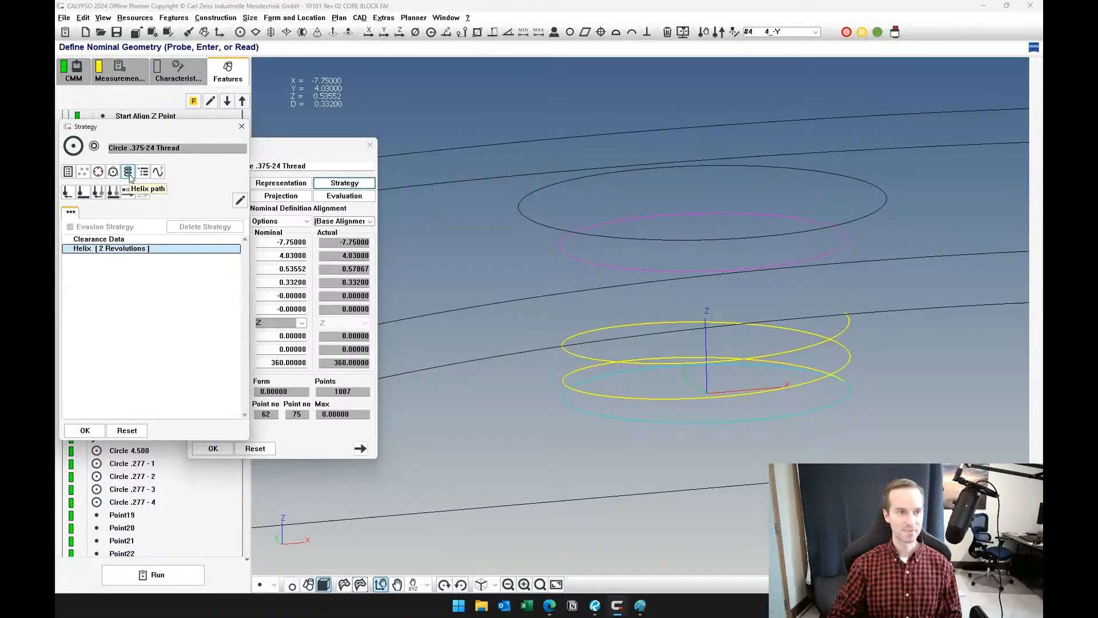
double_click(138, 249)
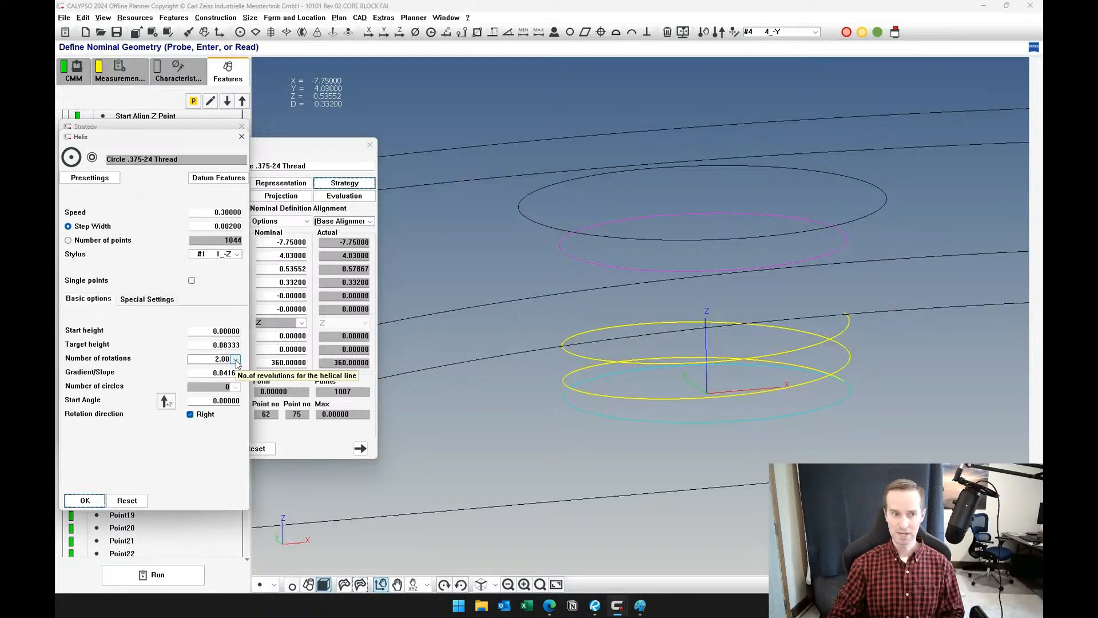
double_click(206, 372)
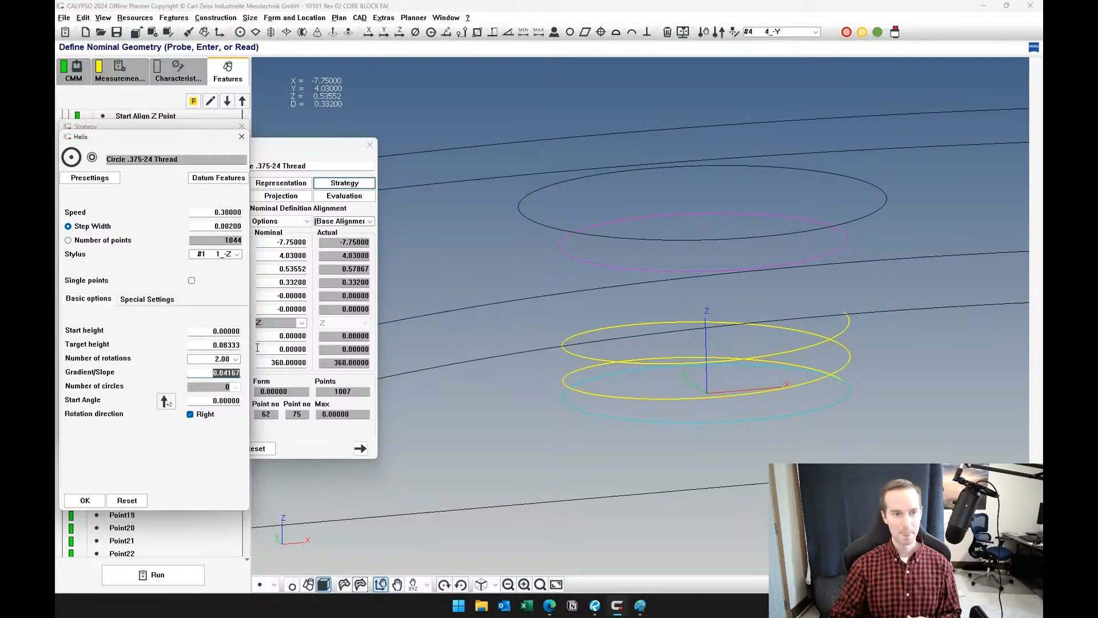
left_click(213, 212)
left_click(209, 225)
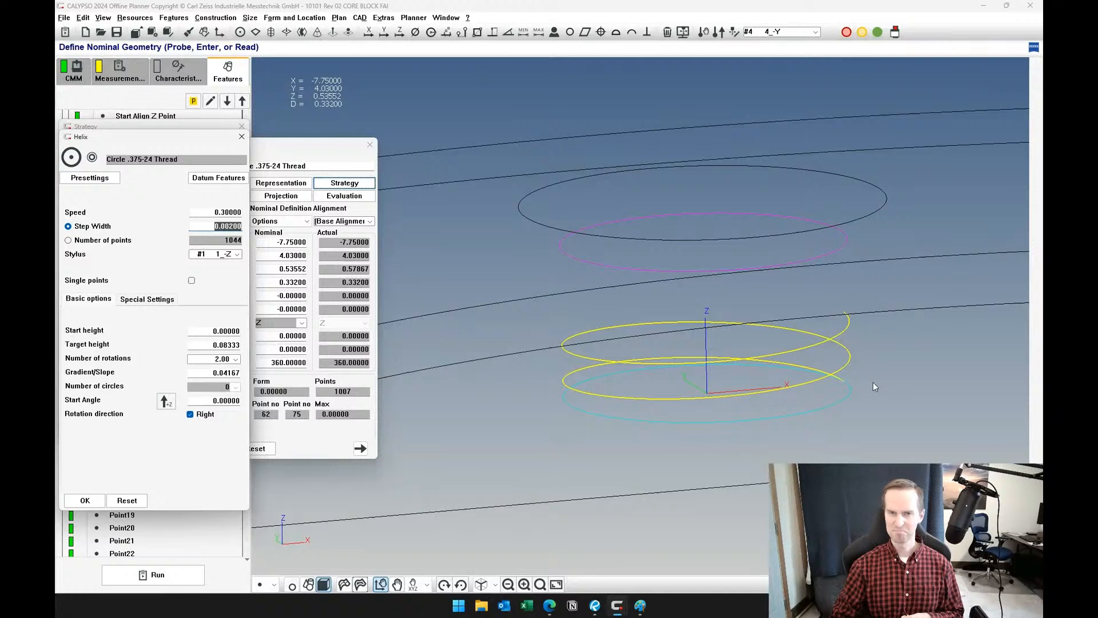
left_click(85, 501)
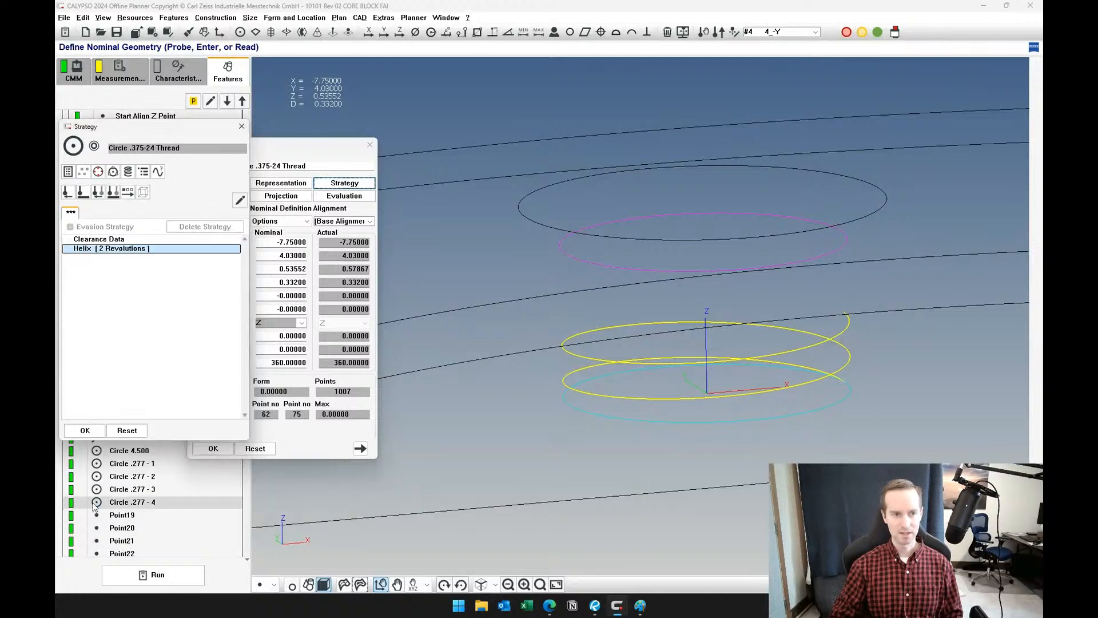
left_click(86, 431)
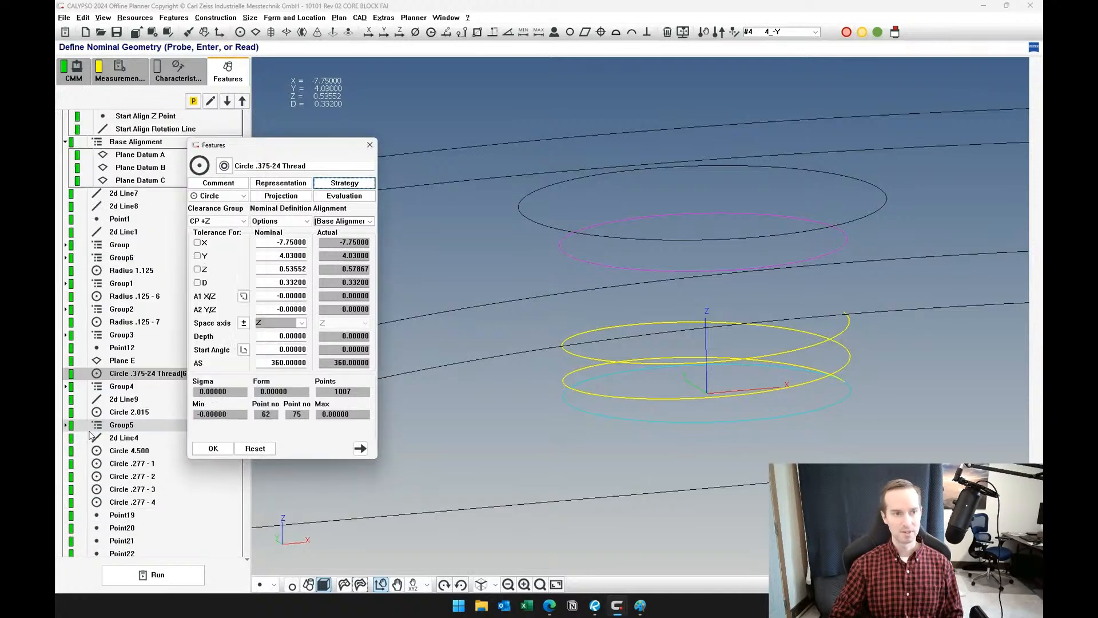
- Check the filter and outlier elimination settings in the thread circle's evaluation, and close the feature
left_click(344, 196)
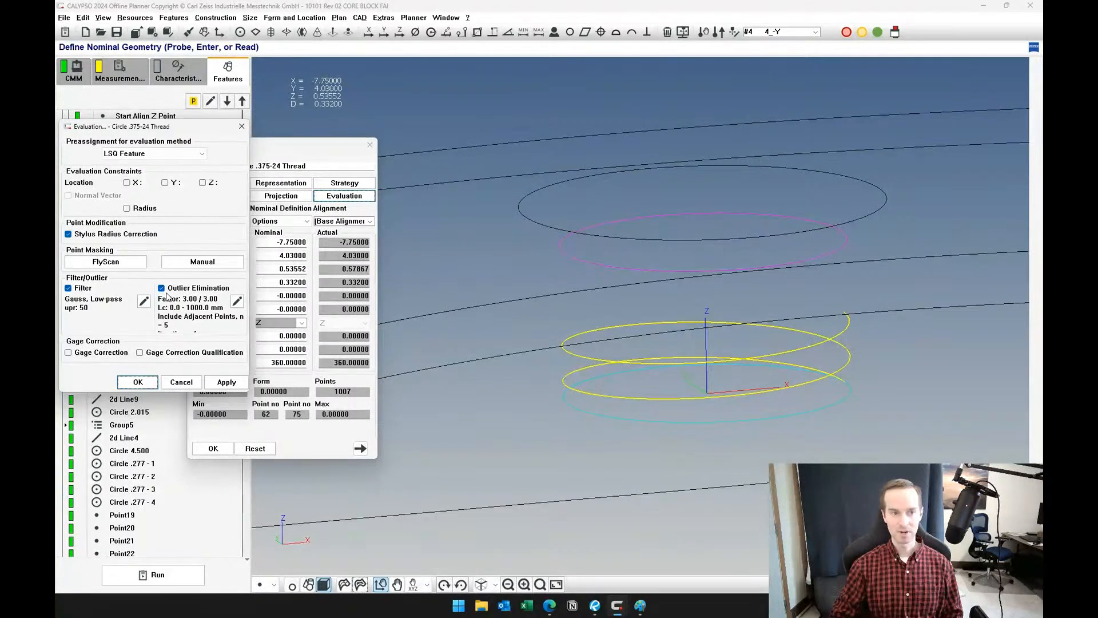
left_click(138, 383)
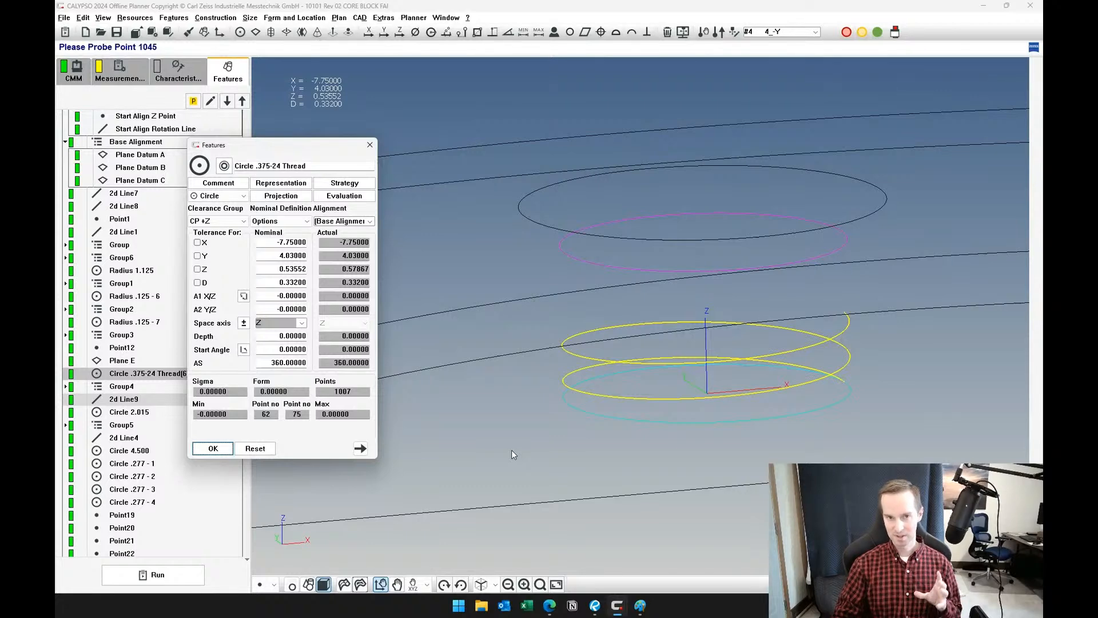
scroll(625, 378, "down", 5)
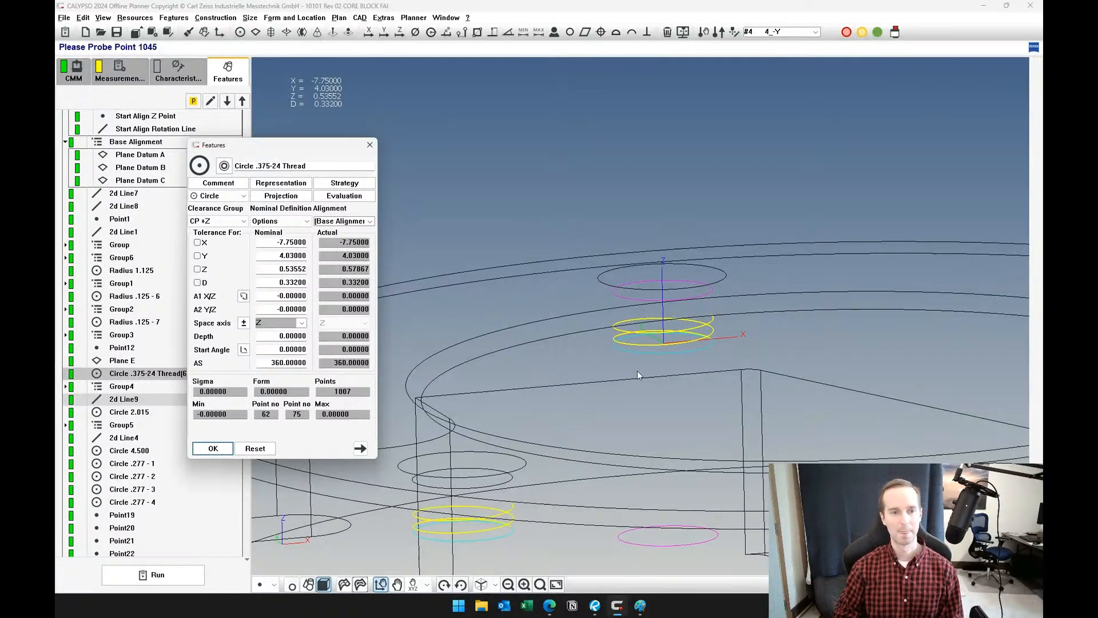
left_click(213, 448)
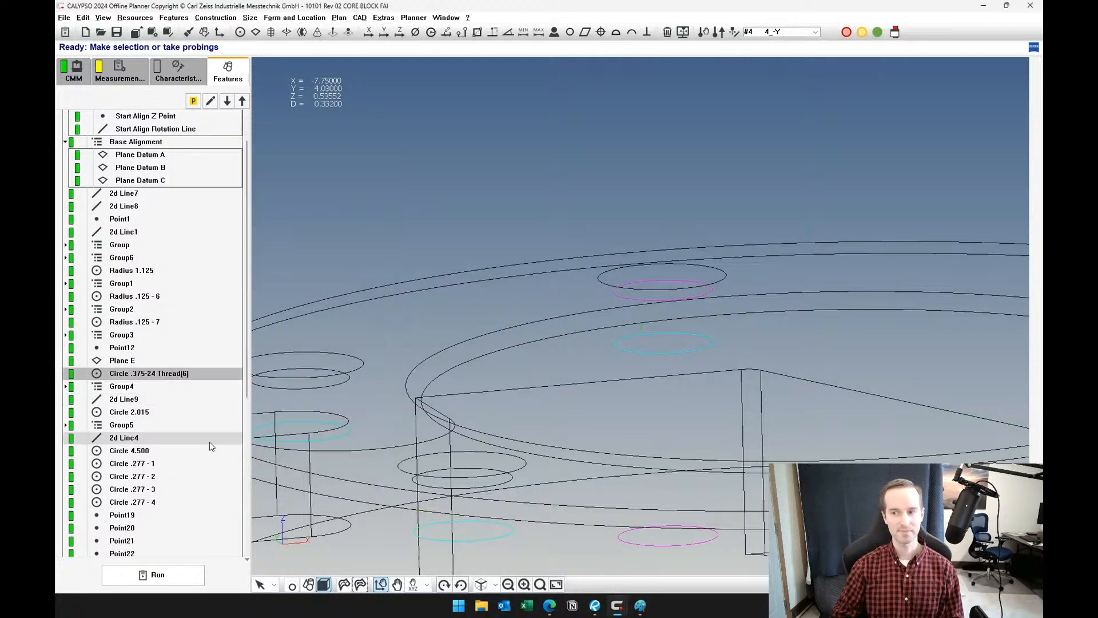
- Highlight the Circle .375-24 Thread feature on the wireframe model and examine its place in the hole pattern
left_click(151, 390)
left_click(142, 377)
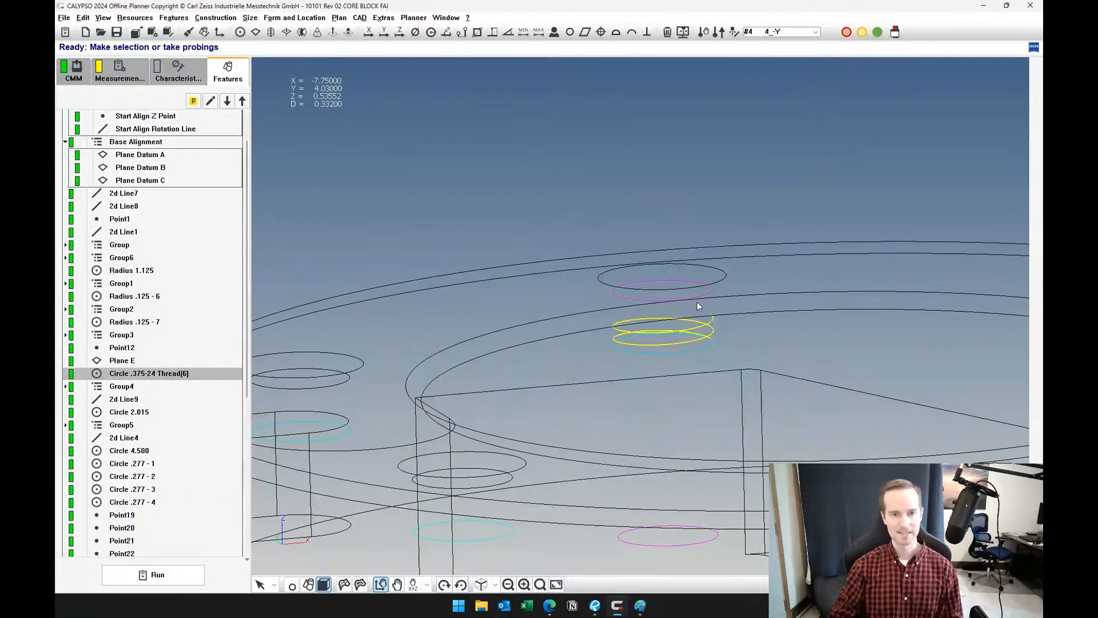
scroll(698, 303, "down", 3)
left_click_drag(631, 314, 582, 332)
scroll(582, 332, "down", 3)
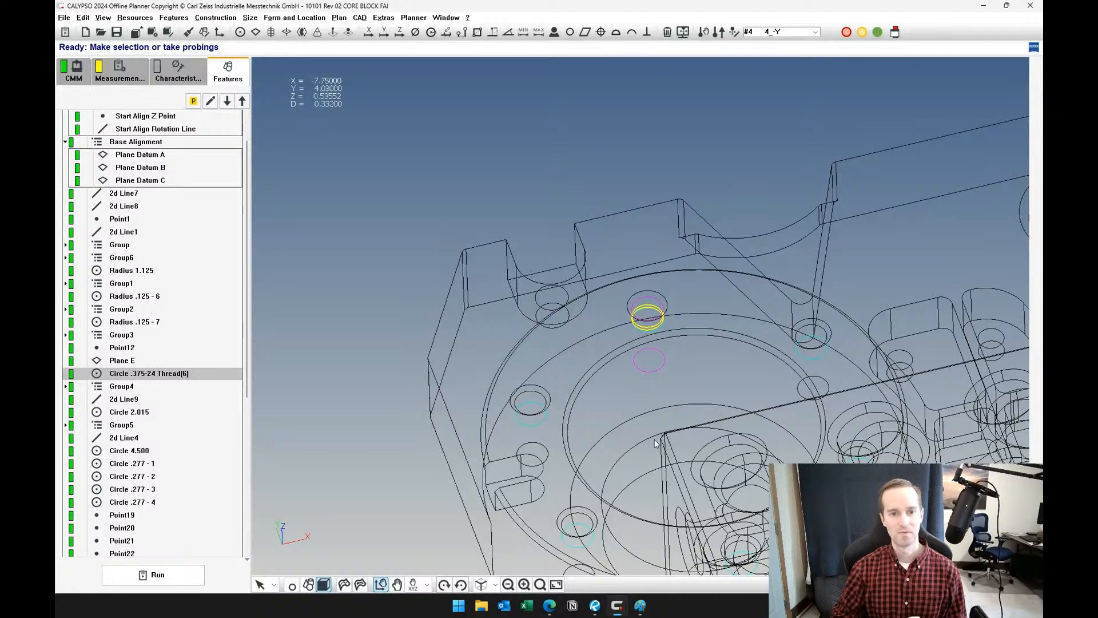
middle_click_drag(669, 439, 634, 408)
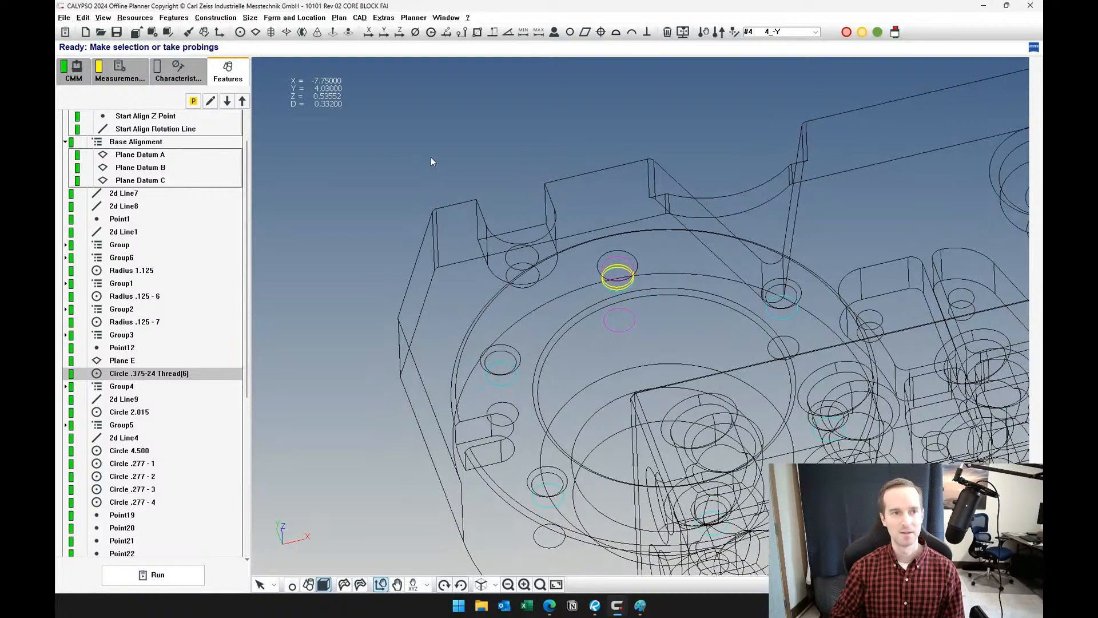
scroll(408, 232, "down", 4)
mouse_move(498, 378)
left_mouse_down()
mouse_move(441, 279)
mouse_move(470, 358)
mouse_move(478, 310)
mouse_move(488, 333)
left_mouse_up()
- Switch the model back to shaded display and view the stepped center bore of the round flange up close
left_click(361, 584)
scroll(488, 333, "up", 3)
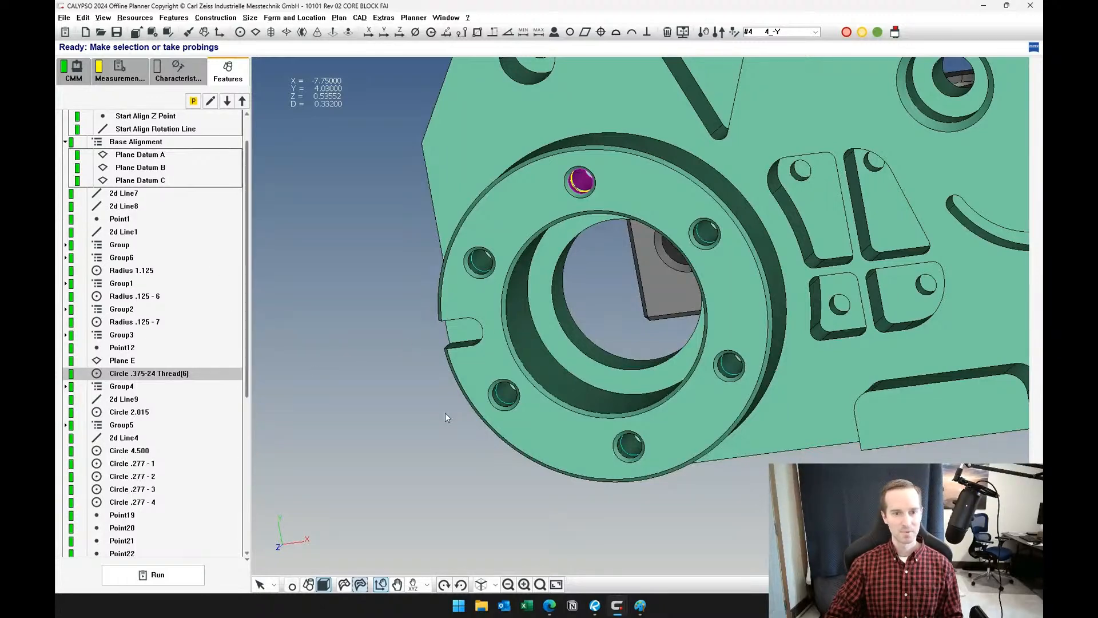
middle_click_drag(445, 413, 476, 389)
scroll(746, 290, "up", 3)
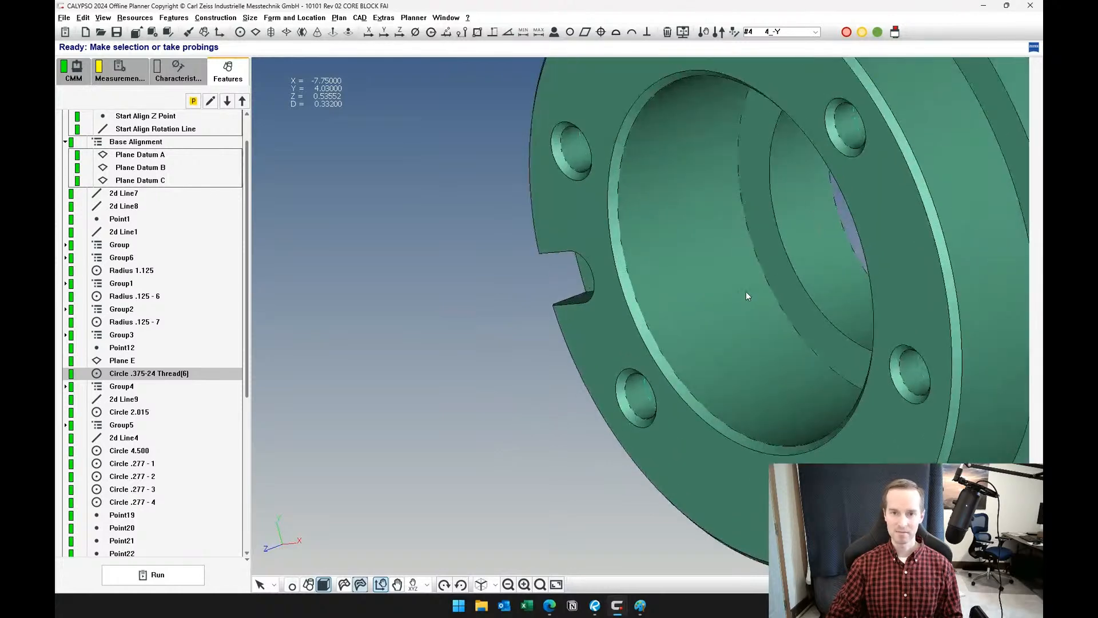
middle_click_drag(746, 291, 712, 296)
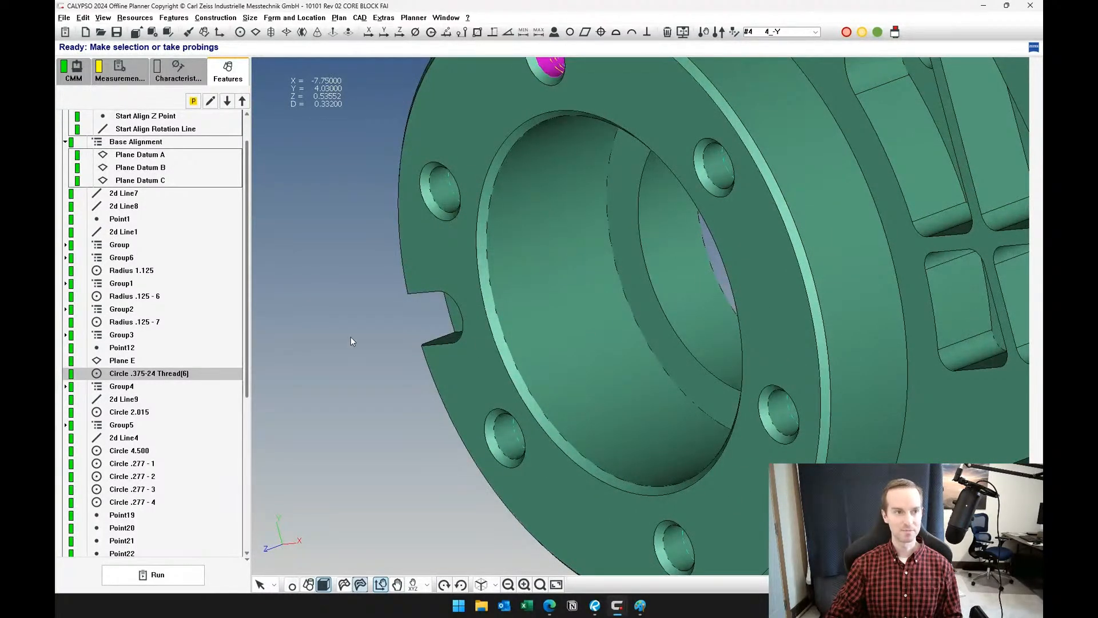
- Define one circle on each of the two cylindrical walls of the flange's stepped center bore
left_click(181, 73)
left_click(237, 80)
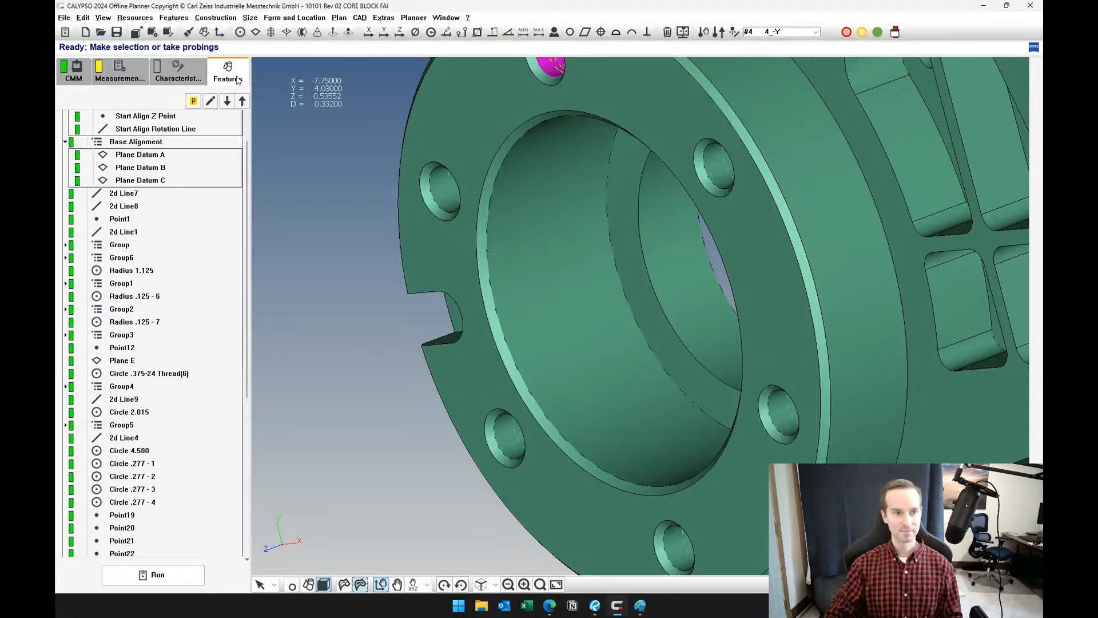
scroll(154, 343, "down", 7)
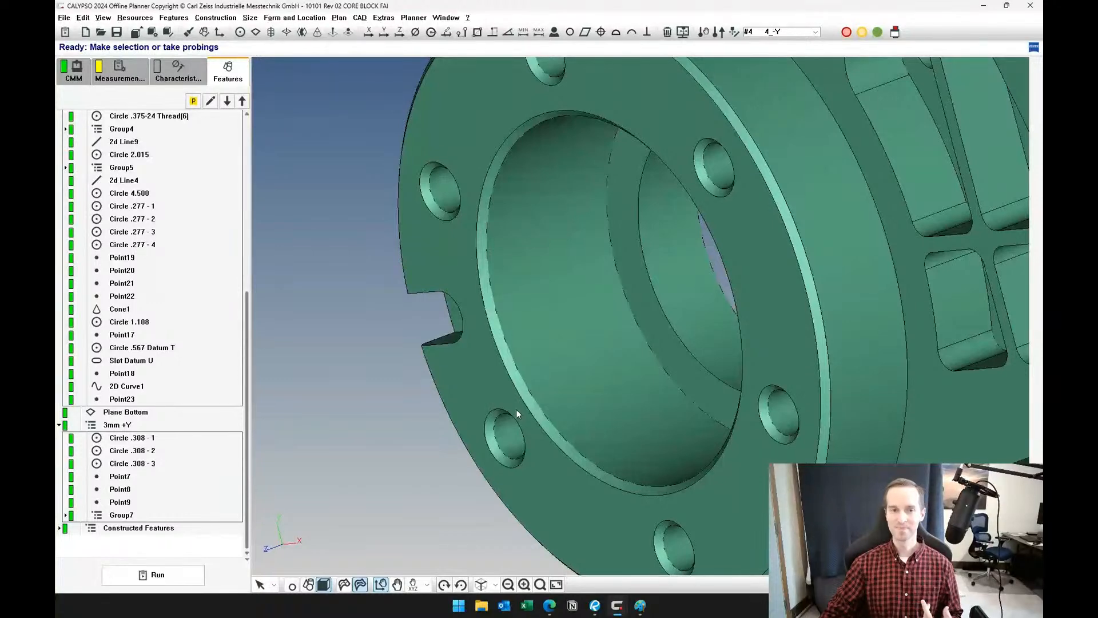
left_click(274, 584)
left_click(332, 477)
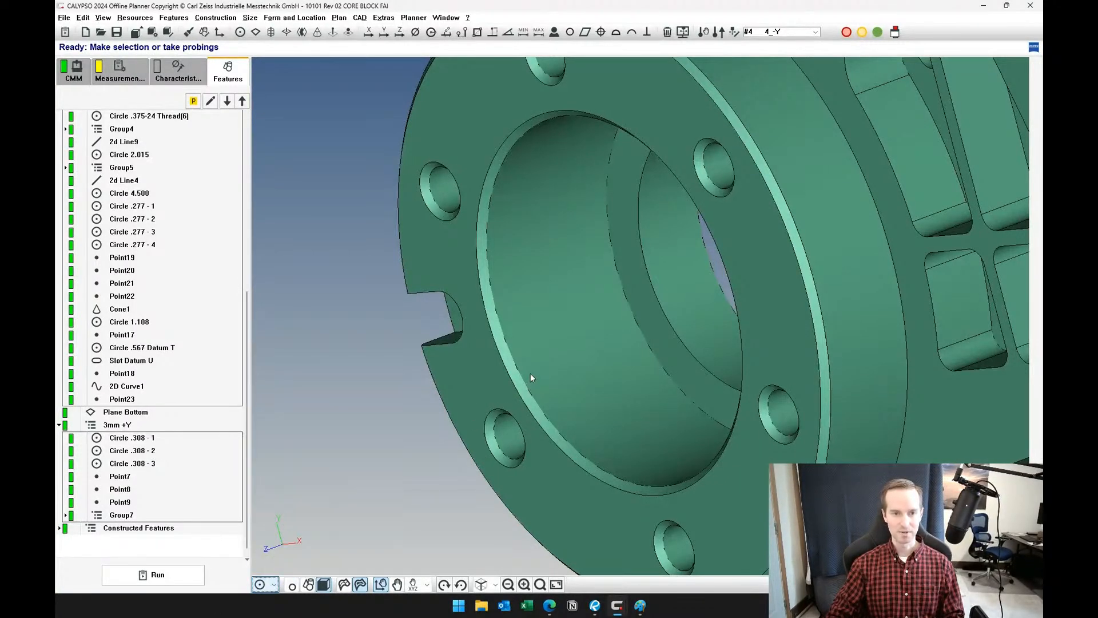
left_click(531, 374)
middle_click_drag(541, 376, 686, 311)
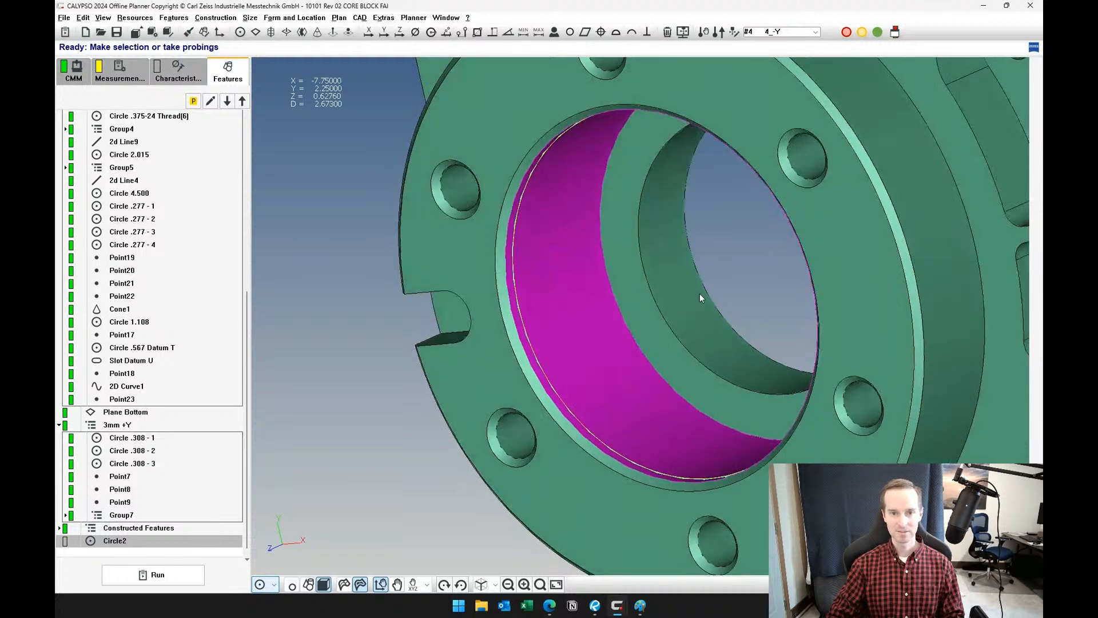
left_click(699, 293)
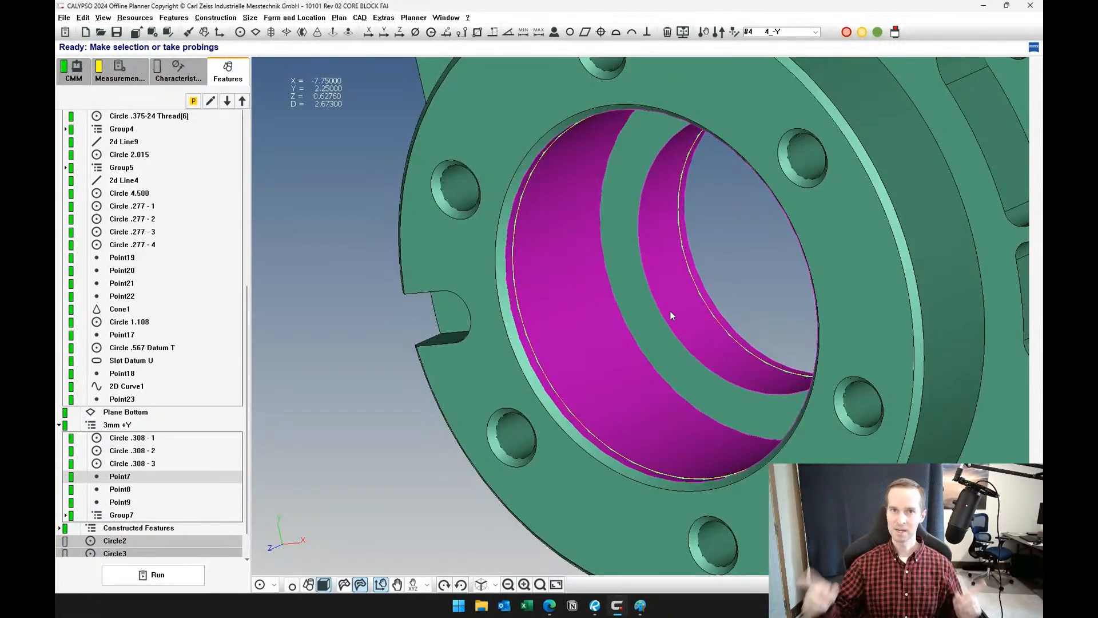
- Create a 3D line feature and define its nominal by recalling Circle2 and Circle3
scroll(152, 531, "down", 2)
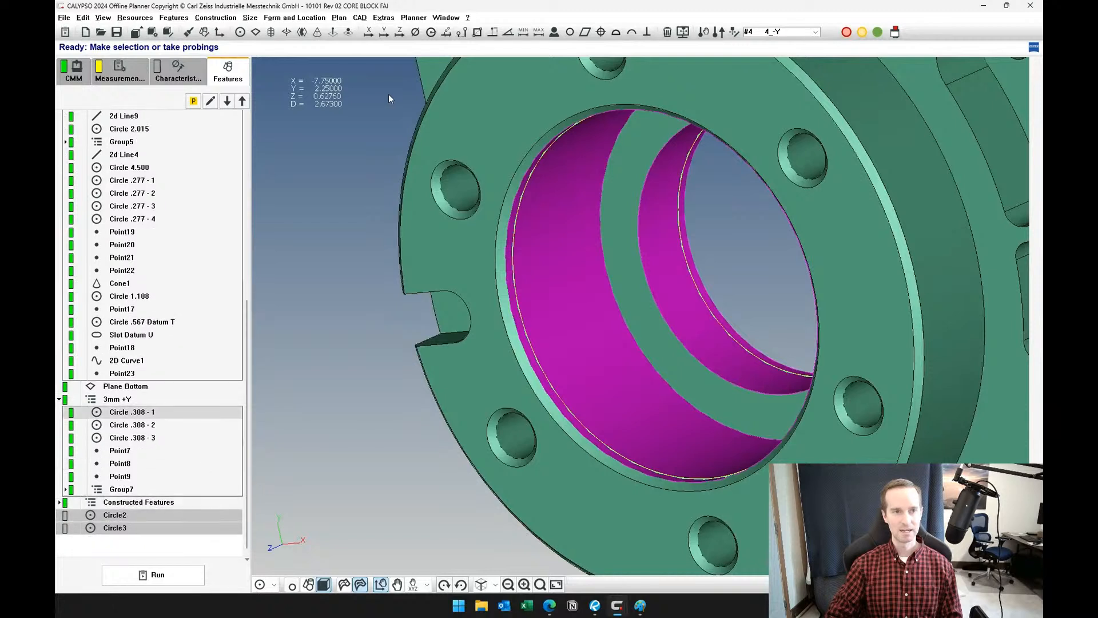
left_click(271, 32)
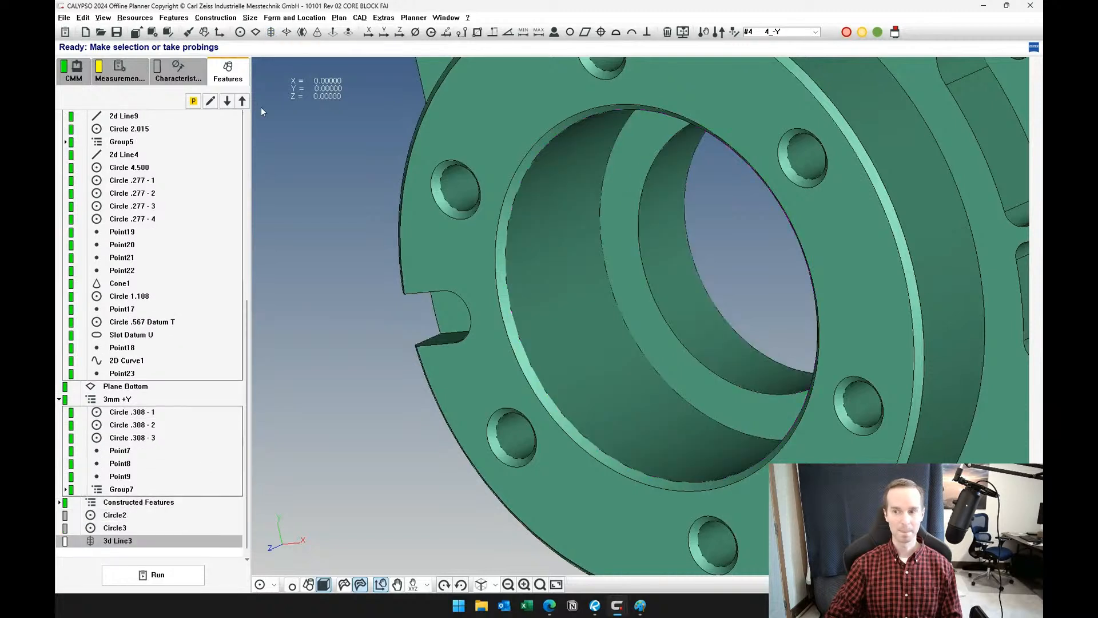
double_click(135, 543)
left_click(286, 221)
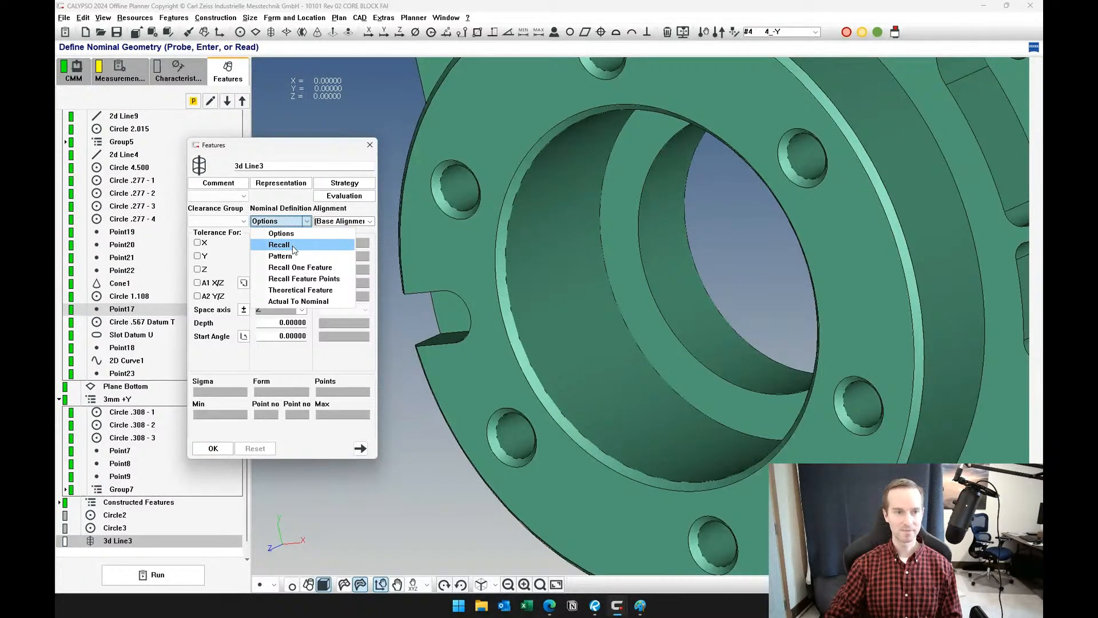
left_click(293, 246)
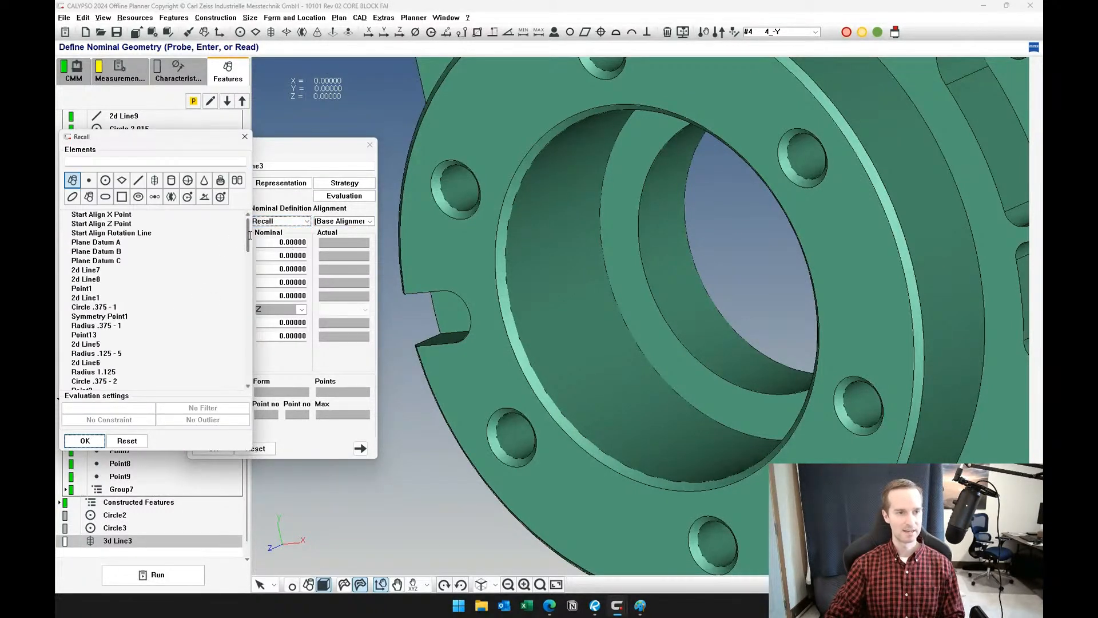
left_click_drag(250, 234, 249, 368)
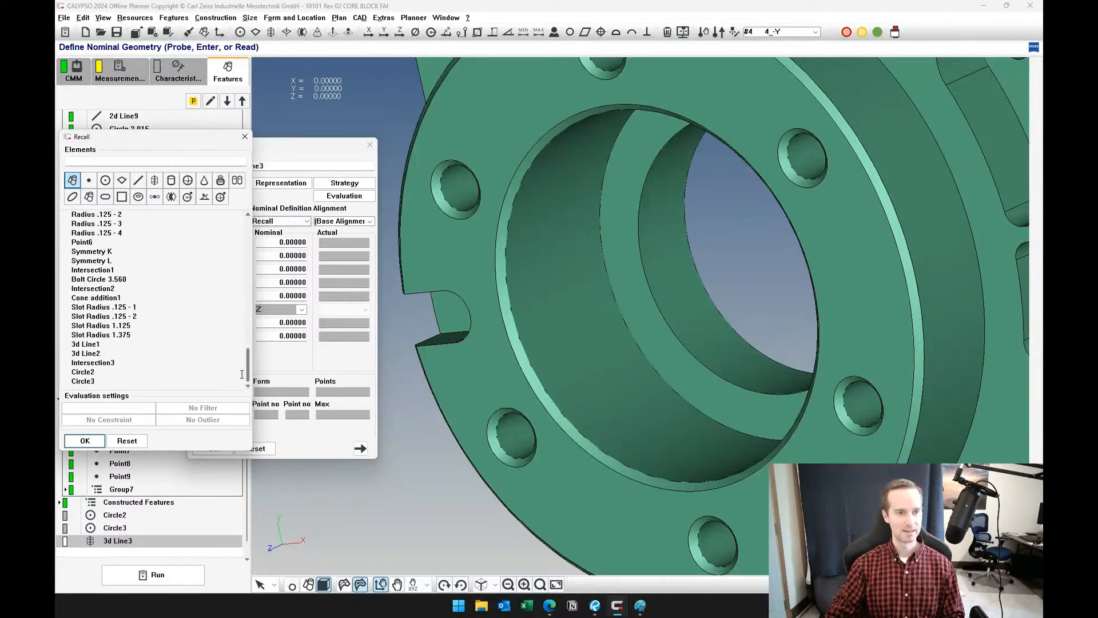
left_click(94, 372)
left_click(95, 380, "ctrl")
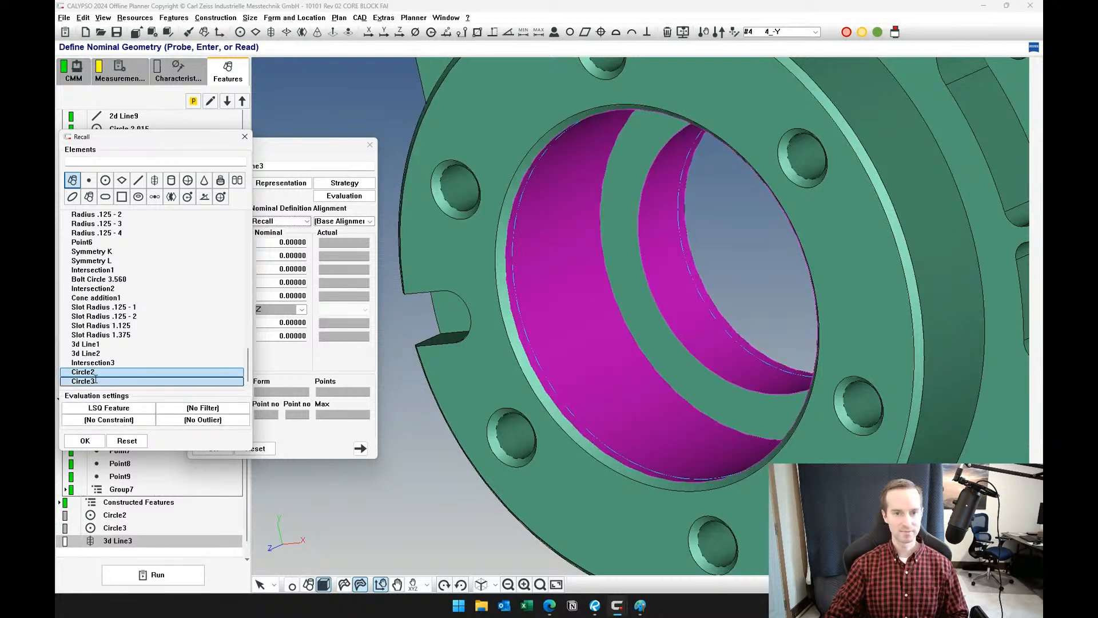
left_click(89, 445)
left_click_drag(468, 389, 735, 345)
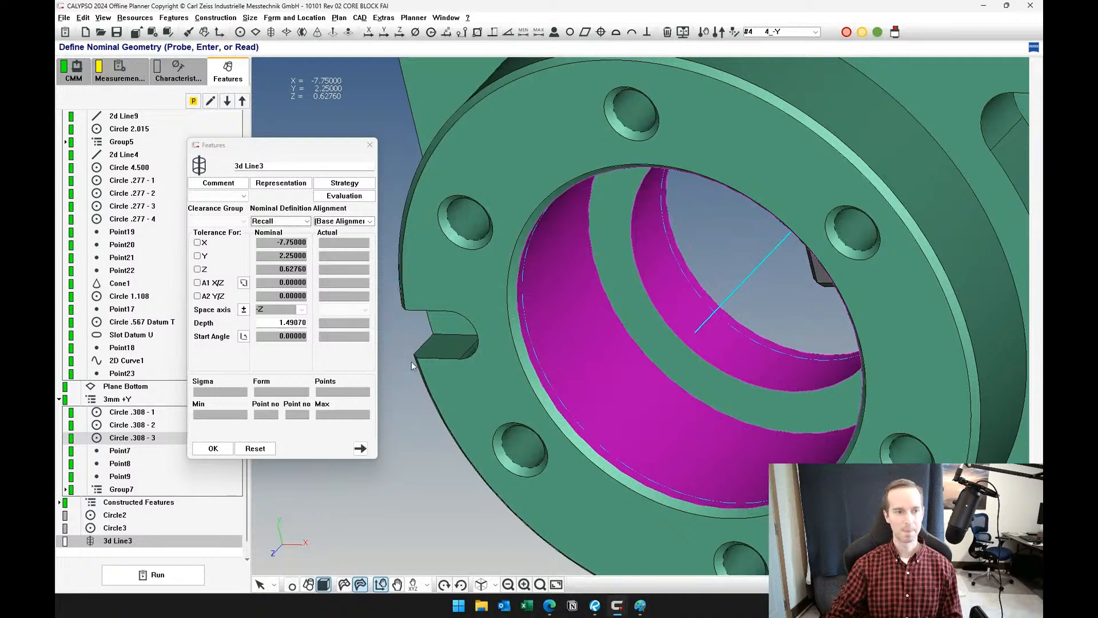
left_click(227, 452)
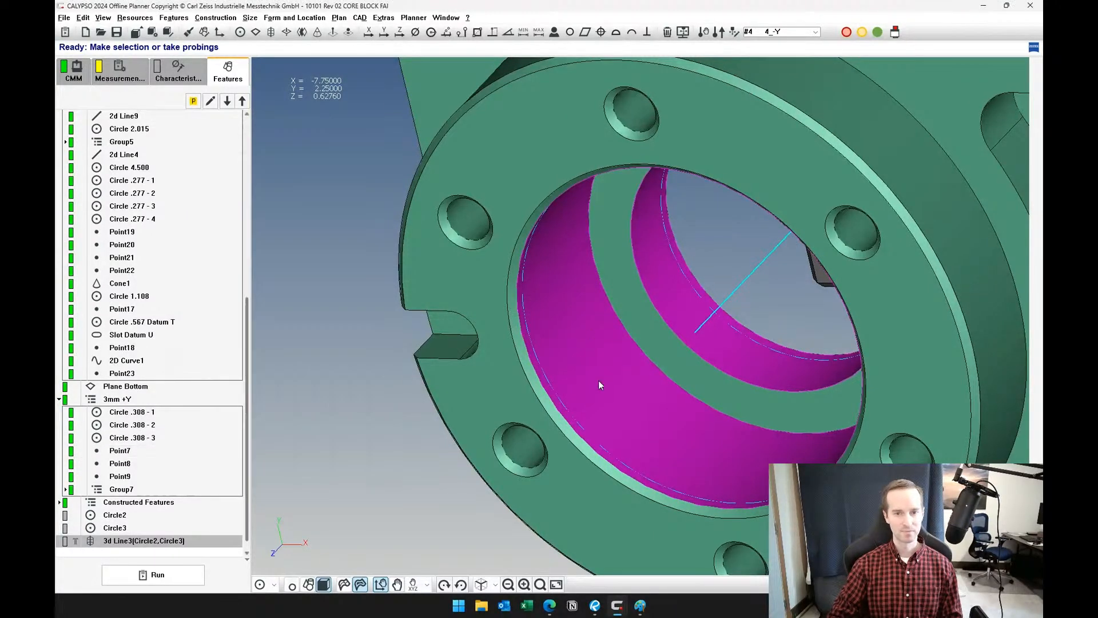
- Extract cylinder features from the larger and smaller walls of the stepped center bore
scroll(588, 336, "down", 3)
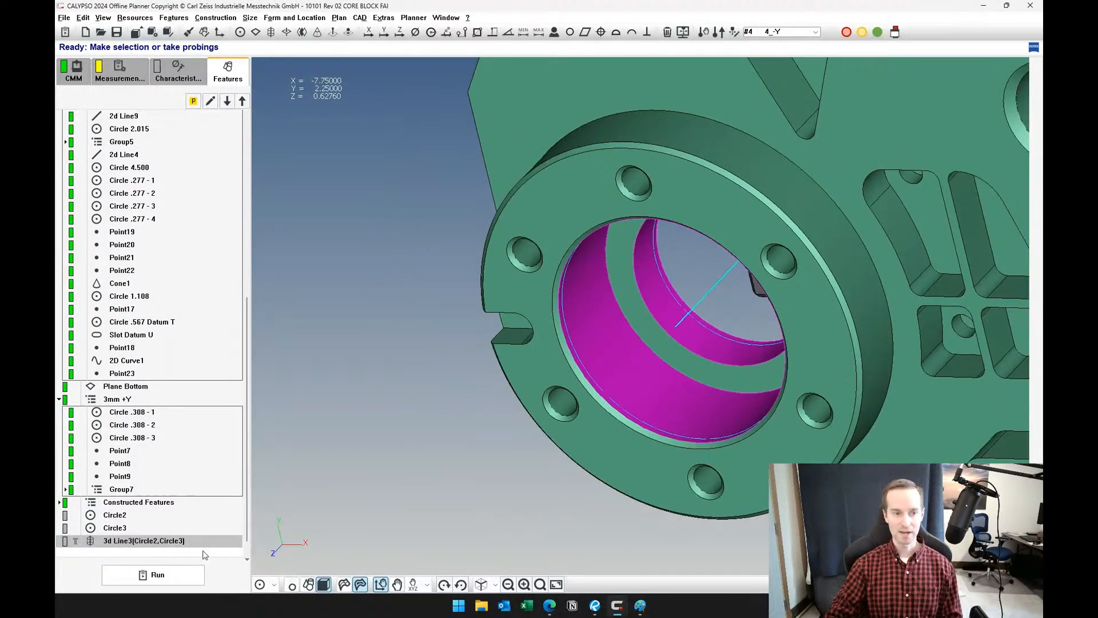
scroll(200, 555, "down", 1)
left_click(192, 552)
left_click(265, 585)
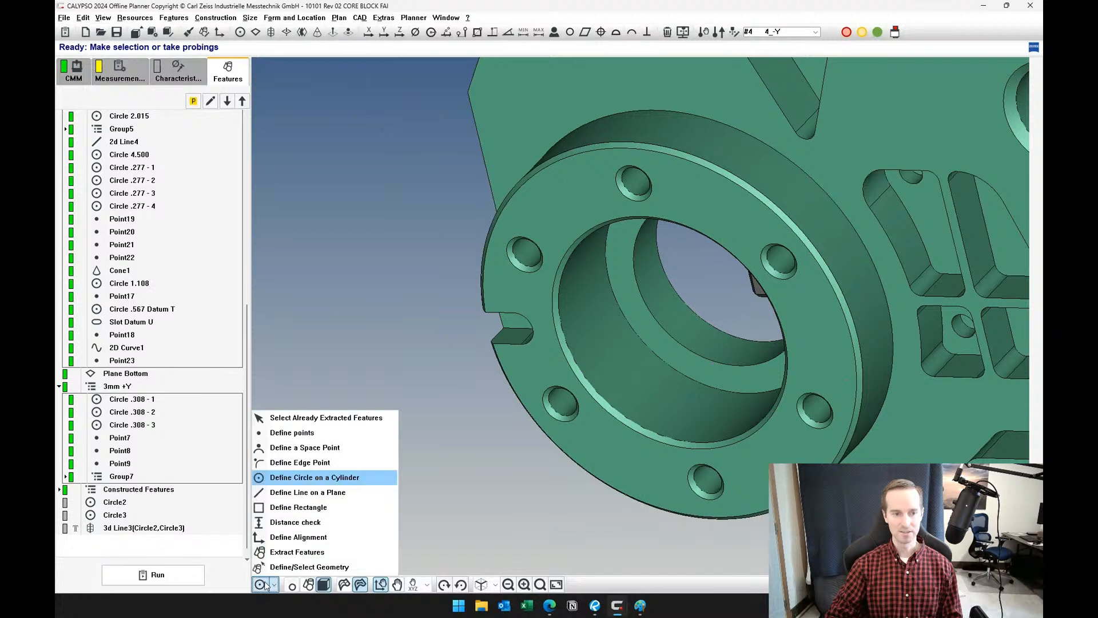
left_click(292, 552)
left_click(597, 365)
left_click(701, 337)
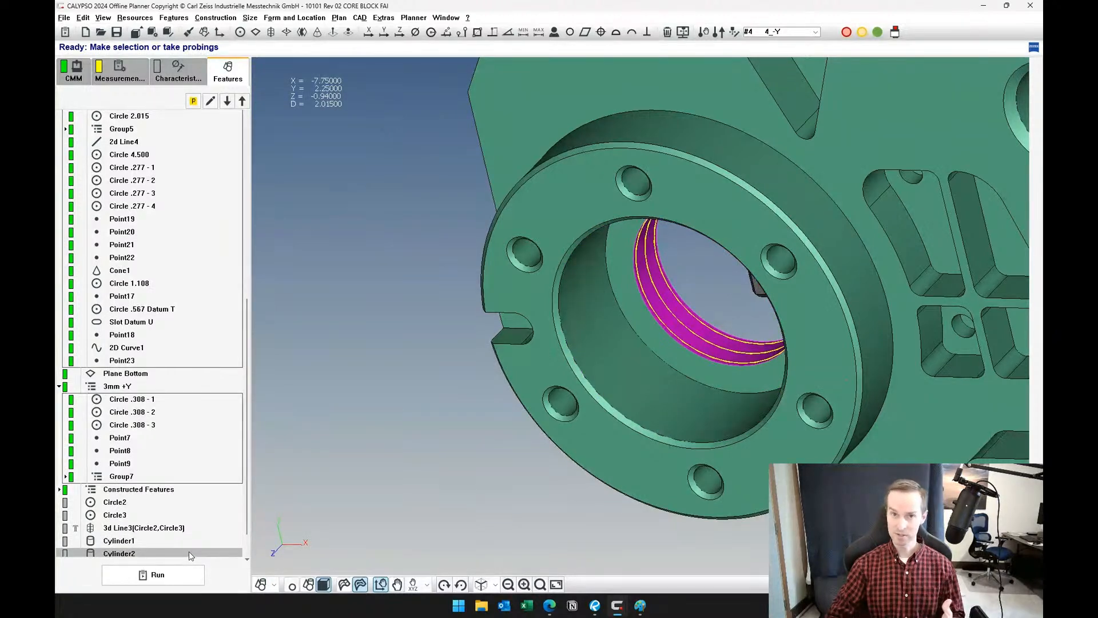
- Create another 3D line feature and define its nominal by recalling Cylinder1 and Cylinder2
scroll(187, 543, "down", 2)
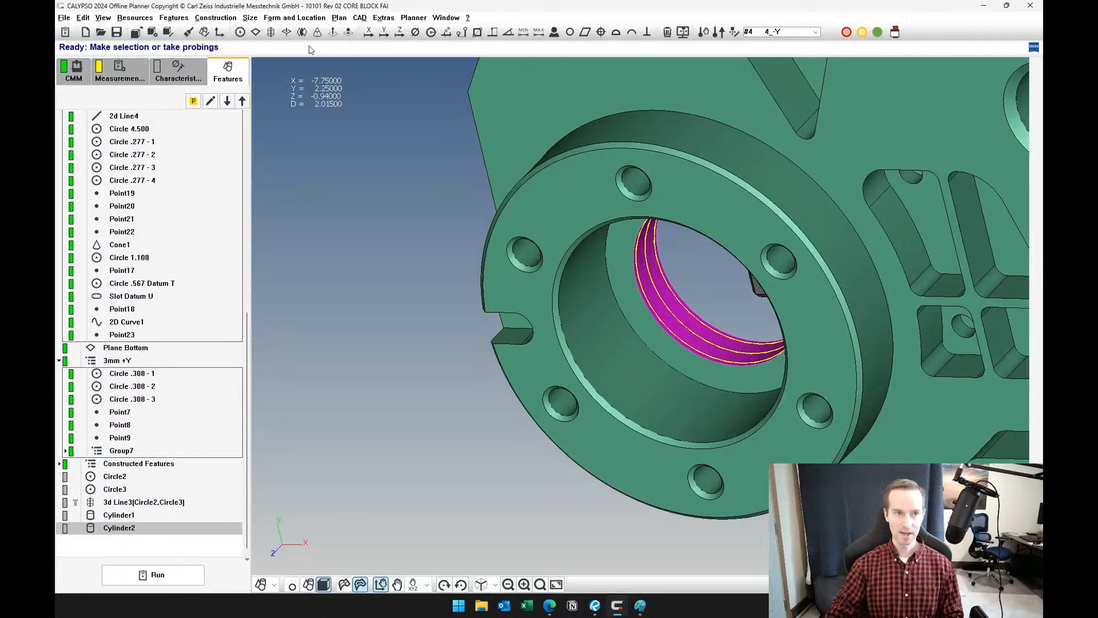
left_click(271, 32)
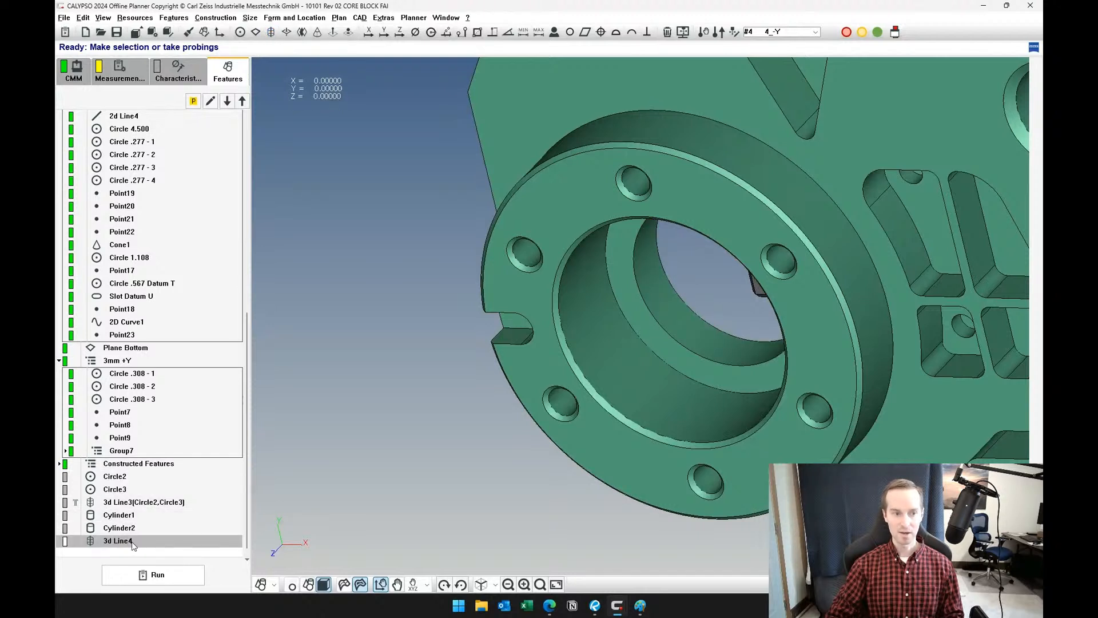
left_click(286, 222)
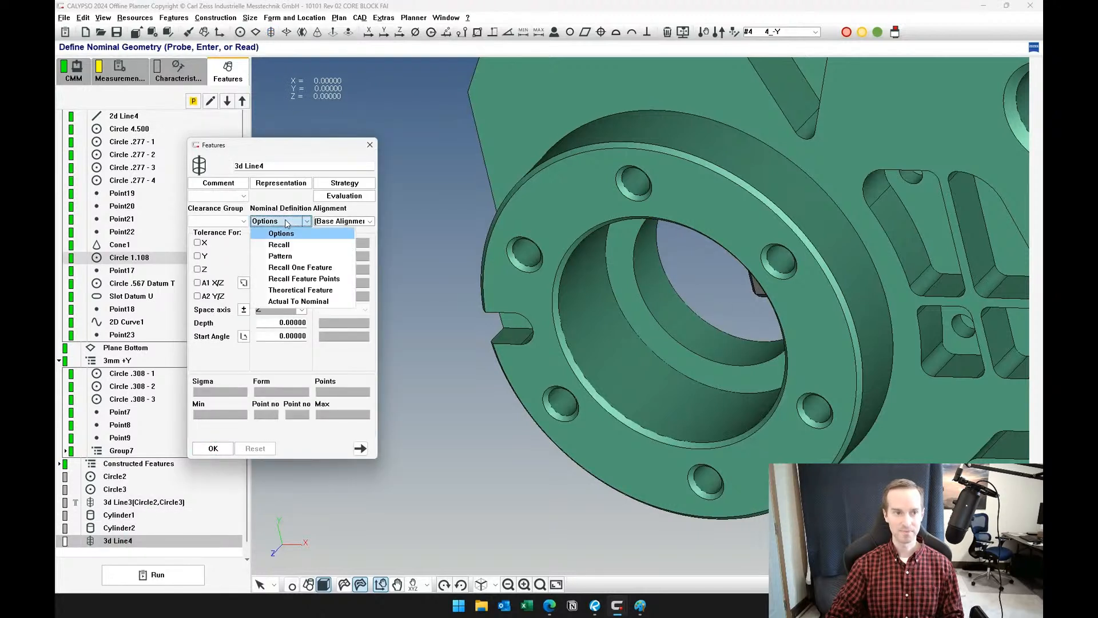
left_click(279, 245)
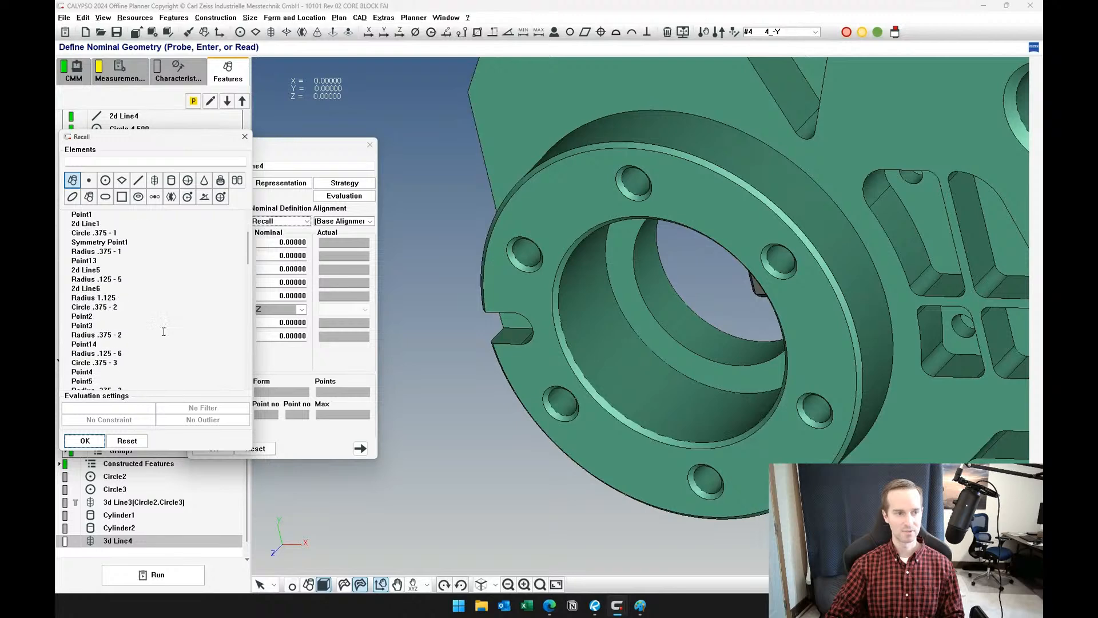
left_click_drag(249, 257, 249, 382)
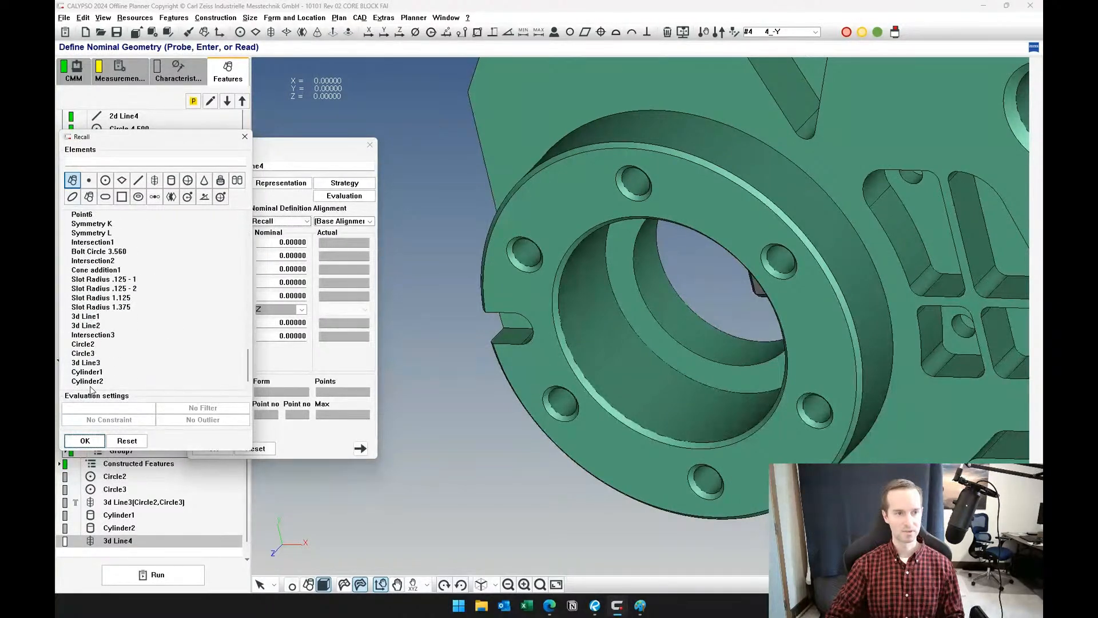
left_click(91, 372)
left_click(92, 382, "ctrl")
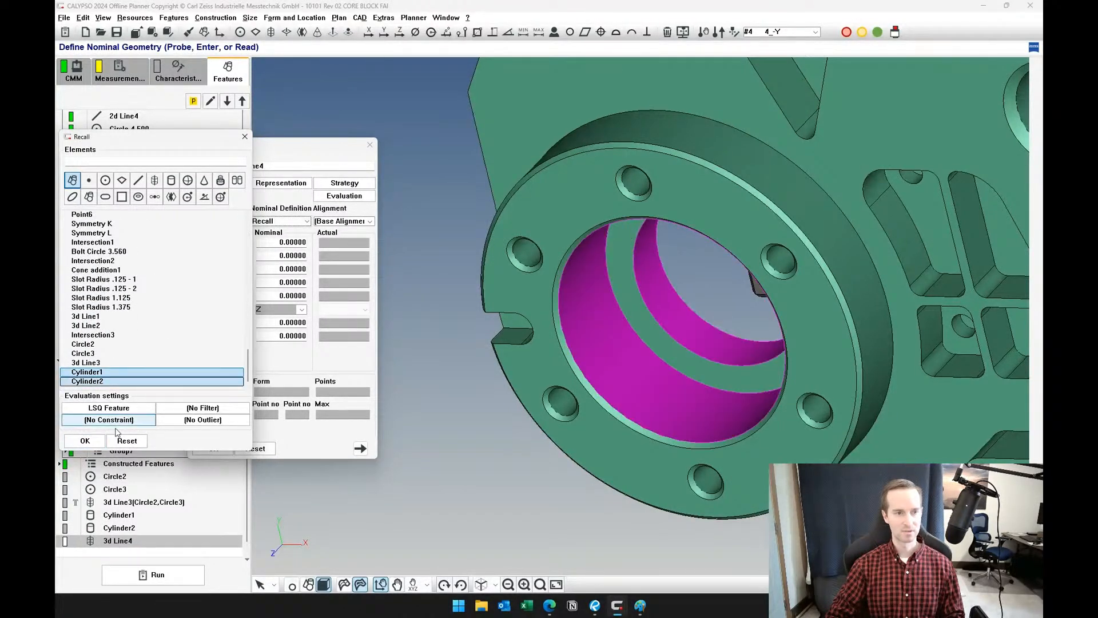
left_click(85, 441)
- Display the model as wireframe to inspect the new 3D line through the bore, and accept the feature
middle_click_drag(615, 411, 568, 475)
scroll(651, 365, "up", 3)
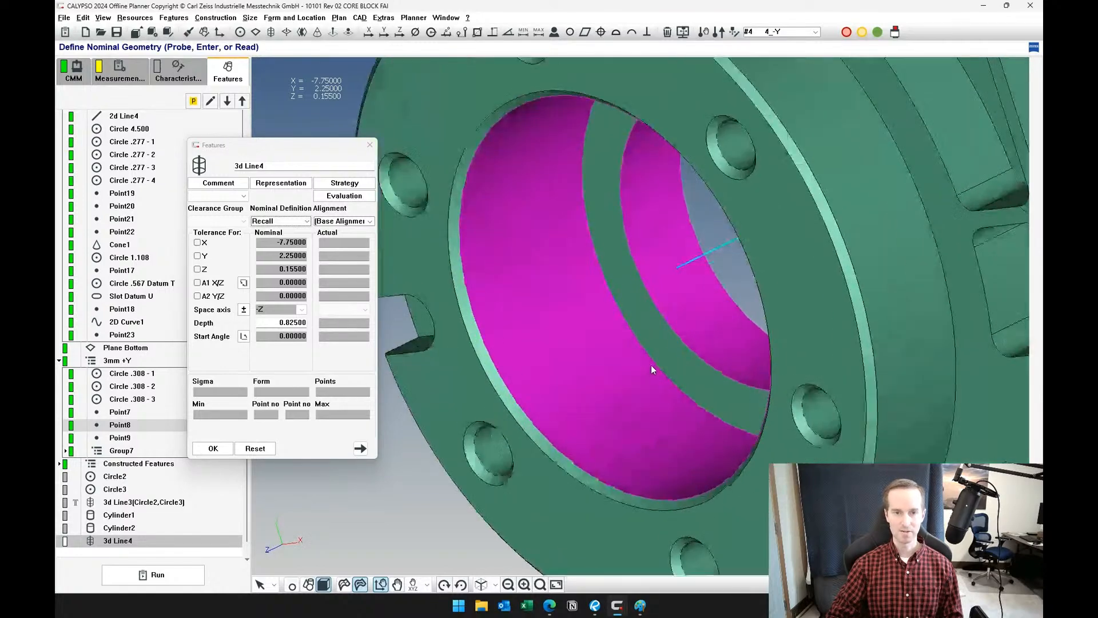
left_click(360, 584)
scroll(728, 440, "down", 4)
mouse_move(728, 440)
middle_mouse_down()
mouse_move(715, 420)
mouse_move(722, 426)
middle_mouse_up()
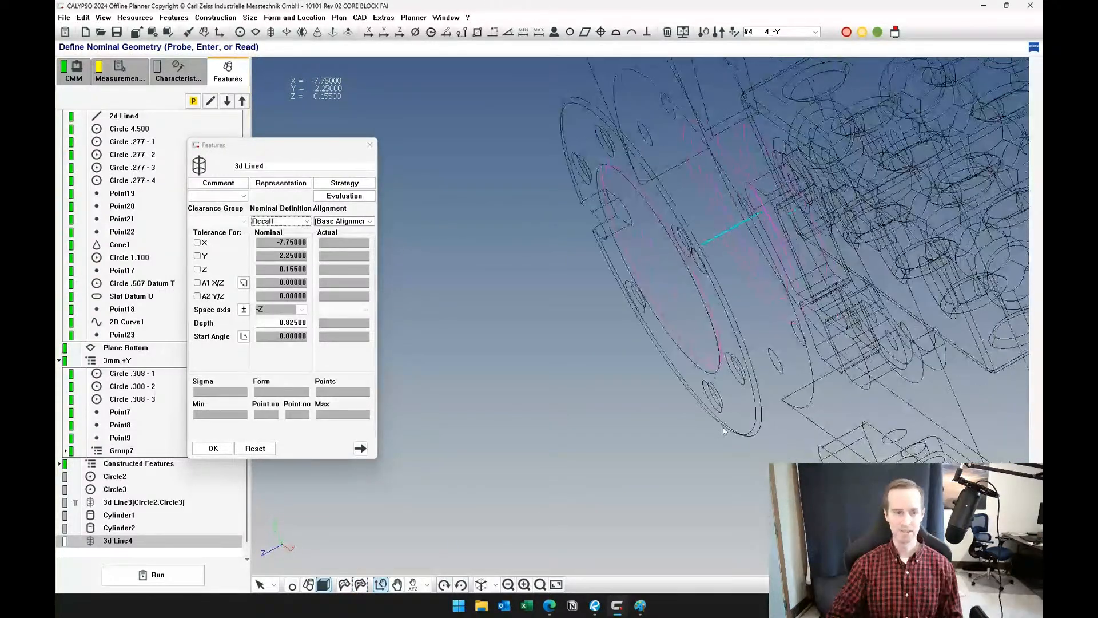
left_click(213, 447)
middle_click_drag(444, 378, 460, 420)
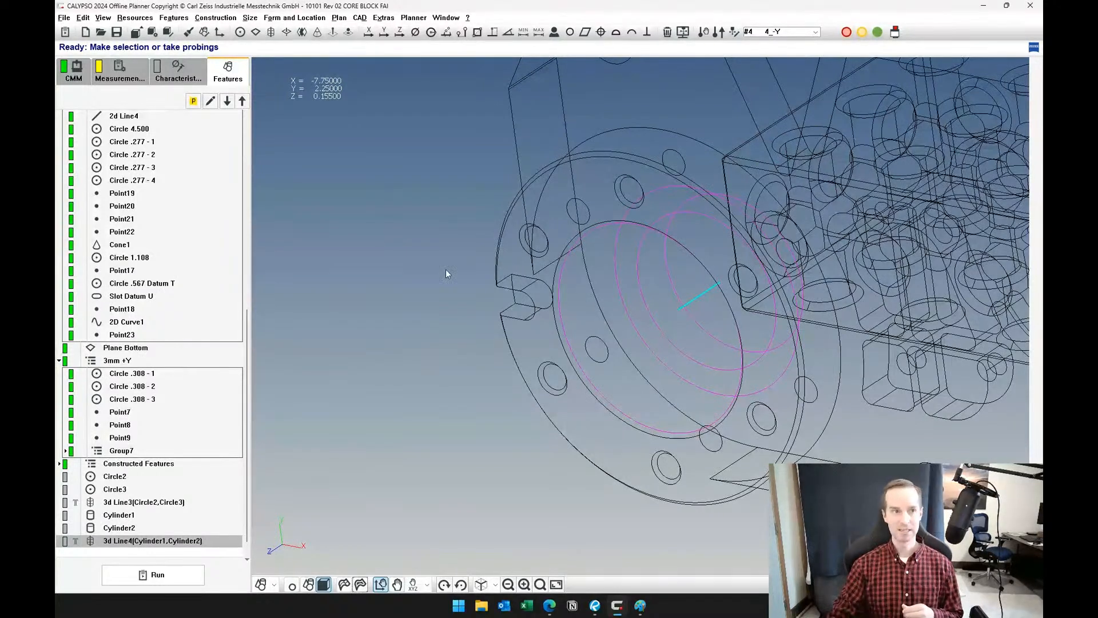
- Add a Step Cylinder special geometry feature to the end of the feature list
left_click(172, 18)
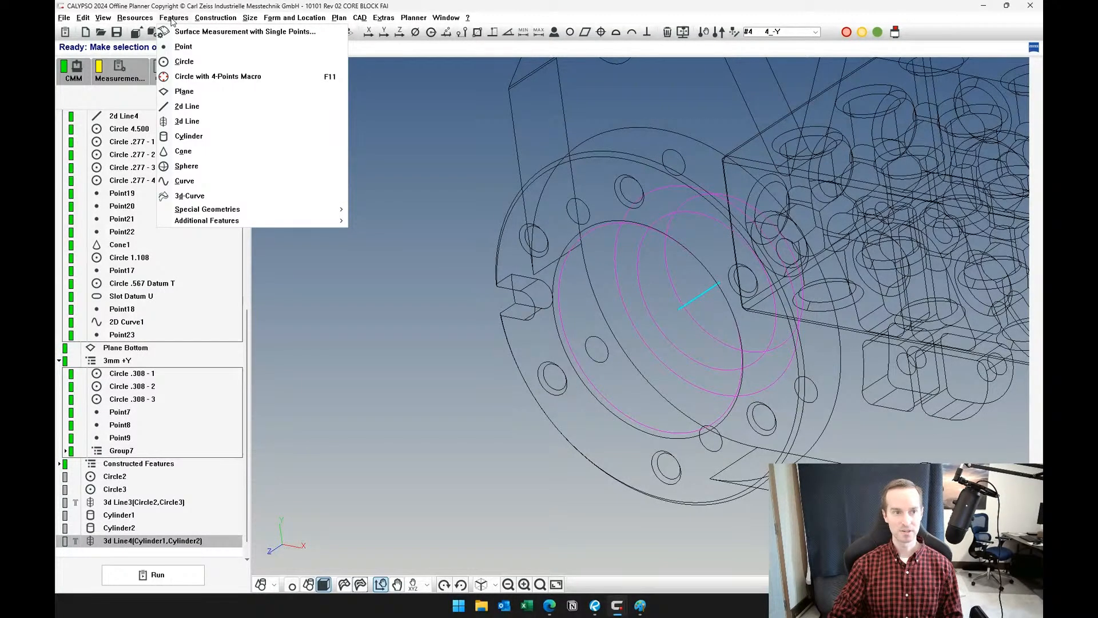
mouse_move(323, 211)
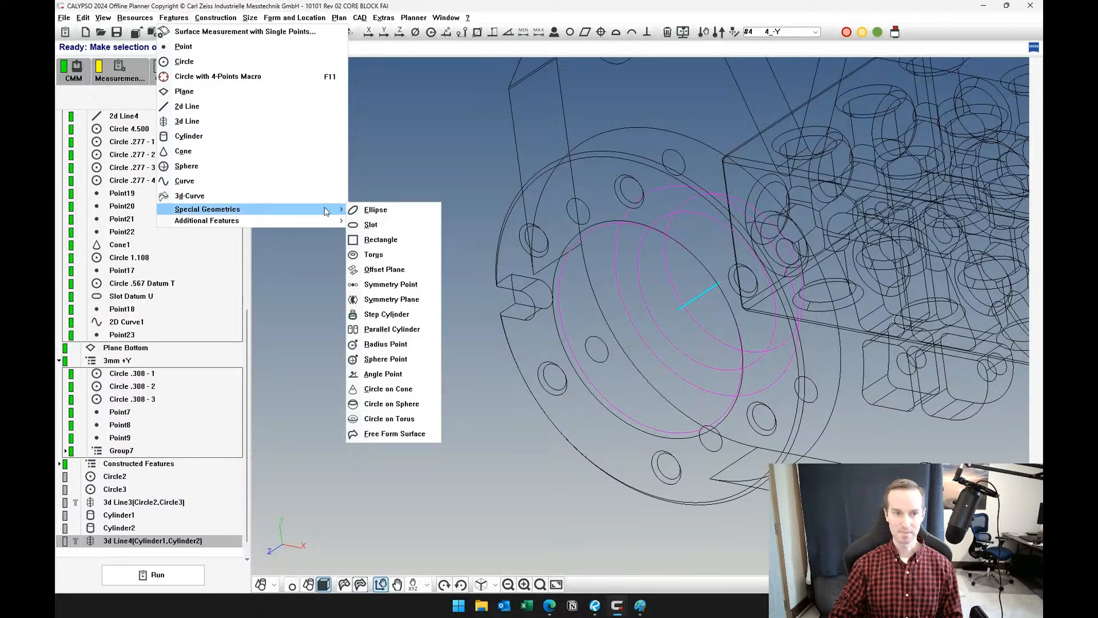
left_click(386, 314)
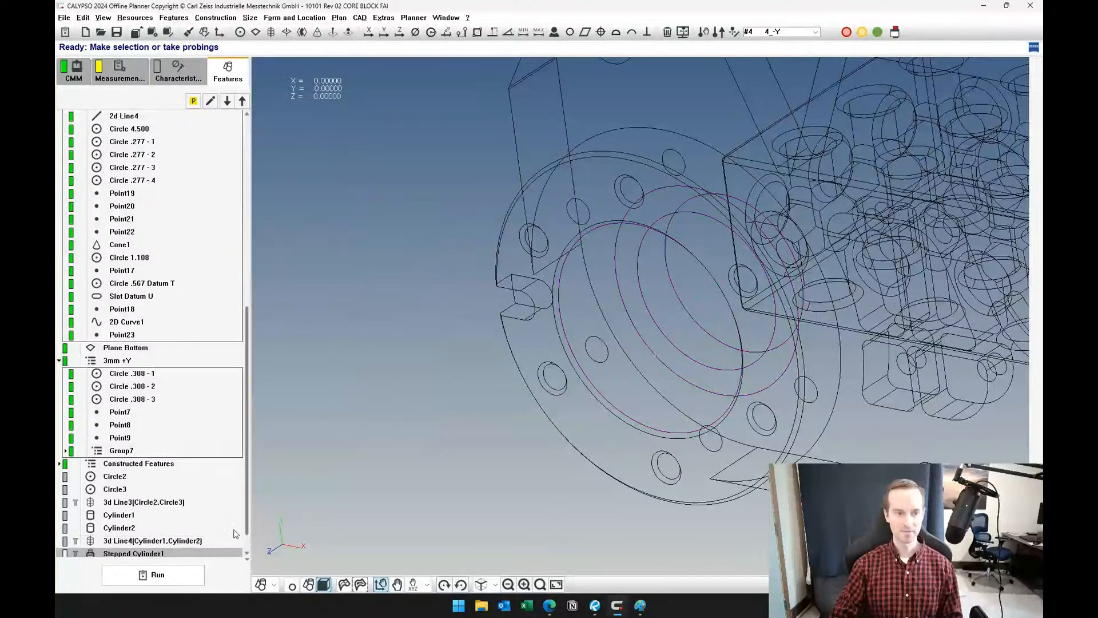
scroll(132, 515, "down", 1)
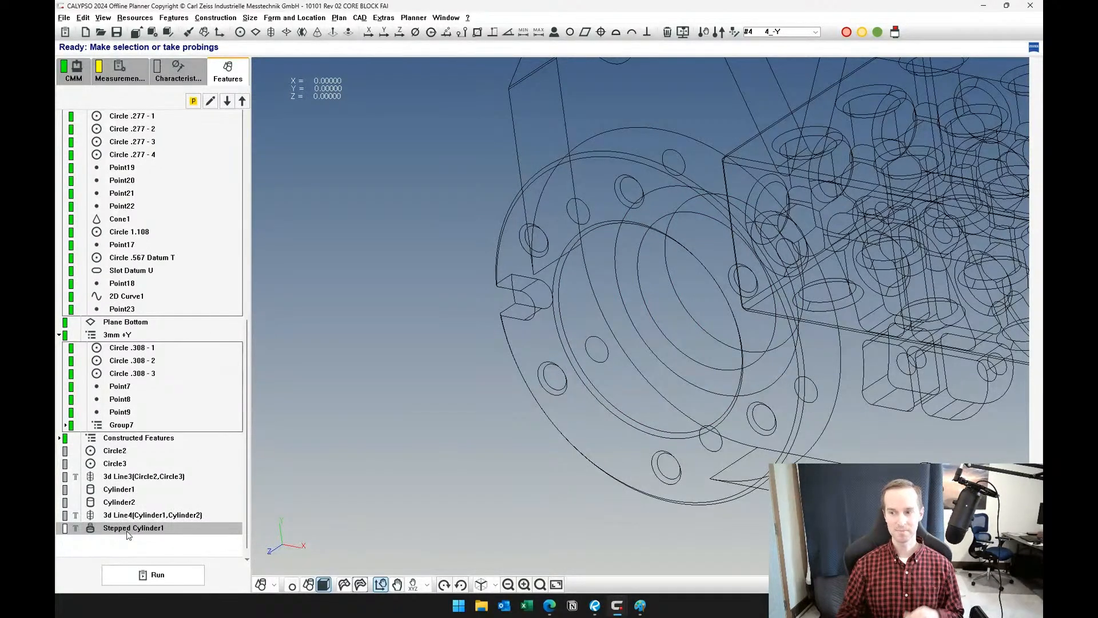
- Define the stepped cylinder by recalling the feature points of Cylinder1 and Cylinder2, and accept the definition
double_click(127, 529)
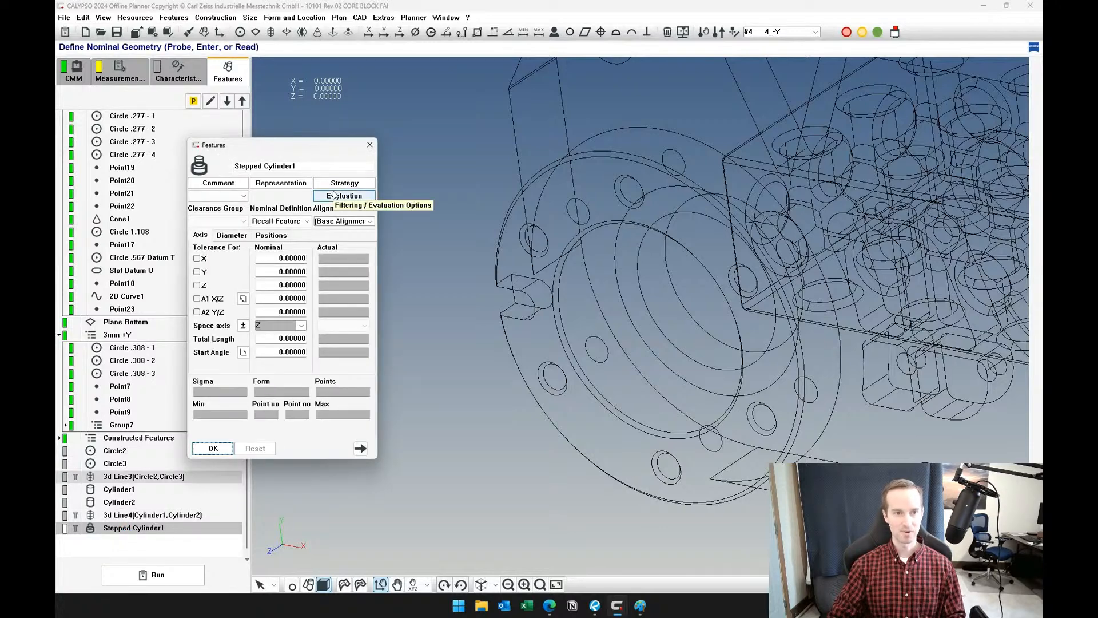
left_click(300, 221)
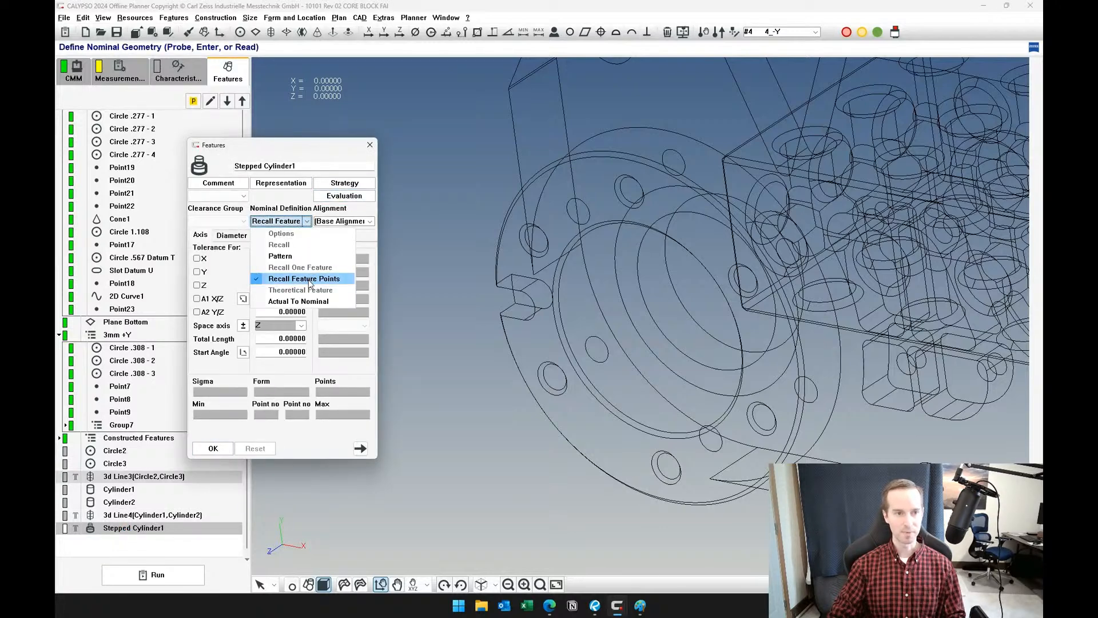
left_click(310, 279)
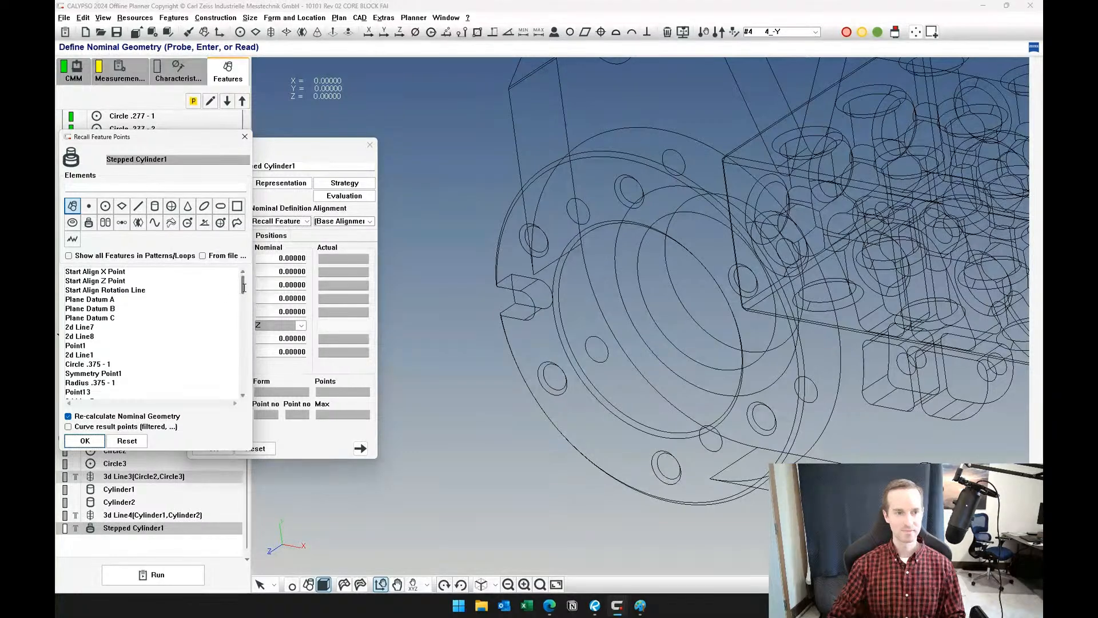
left_click_drag(243, 285, 243, 382)
left_click(80, 382)
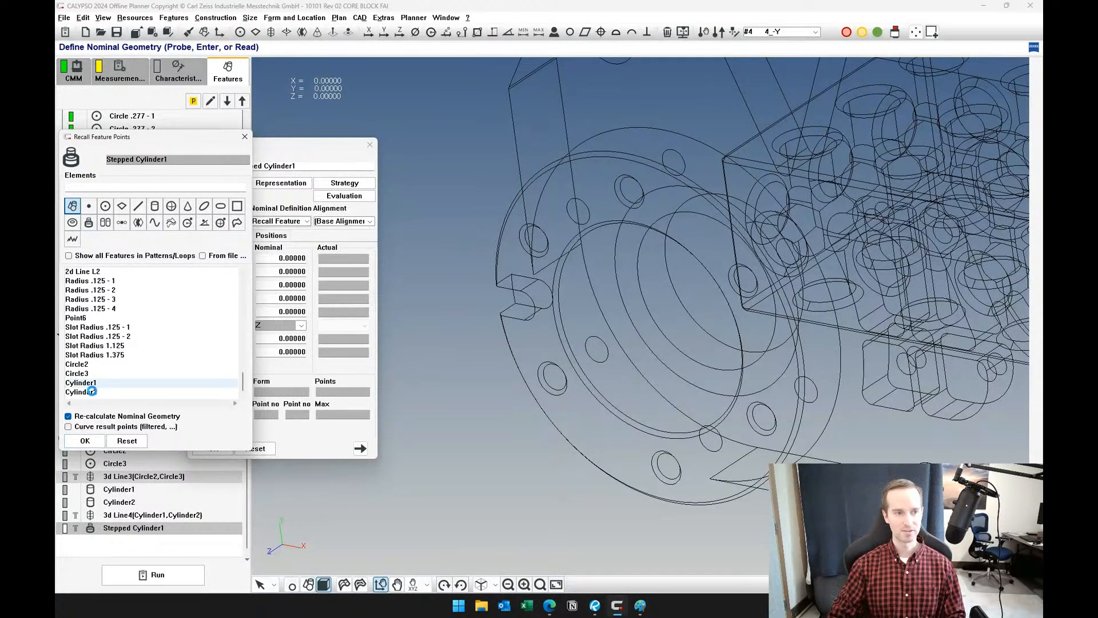
left_click(95, 391, "ctrl")
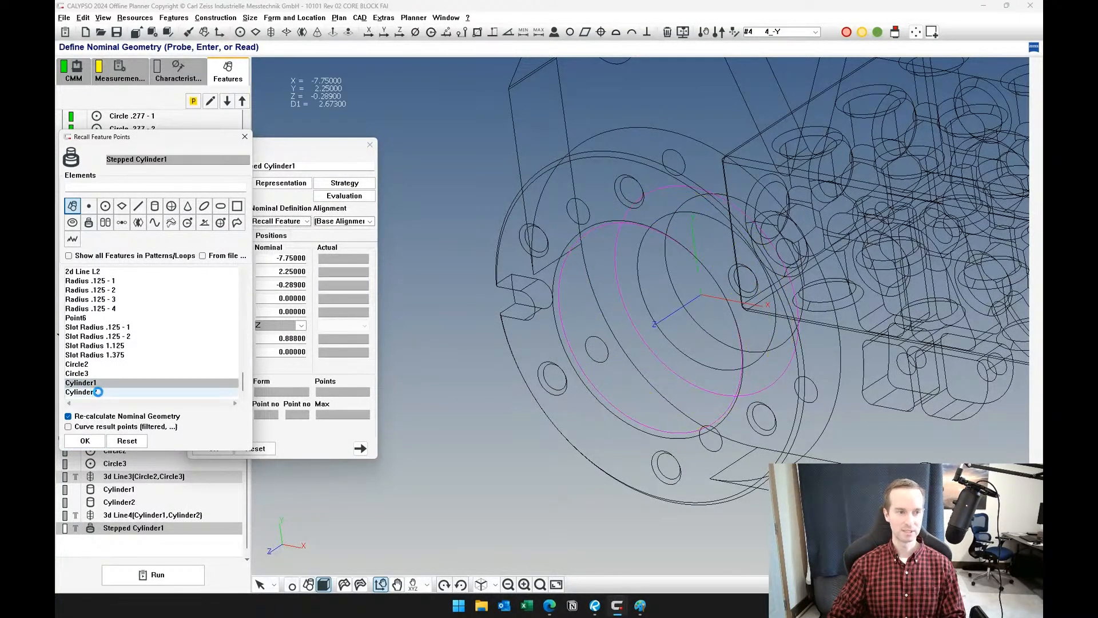
left_click(100, 391, "ctrl")
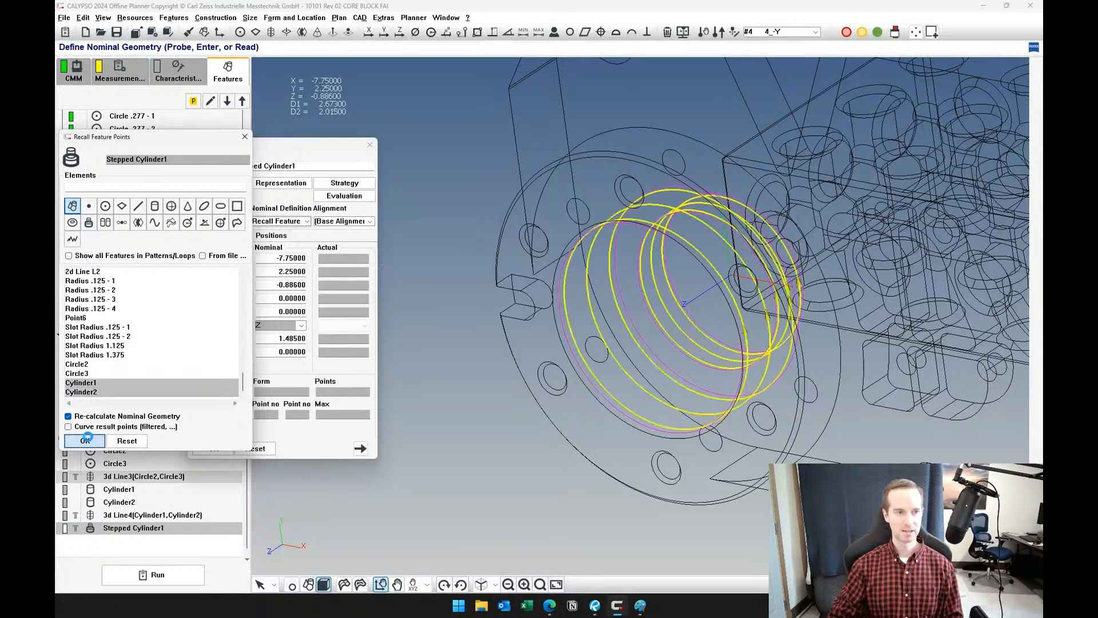
left_click(86, 439)
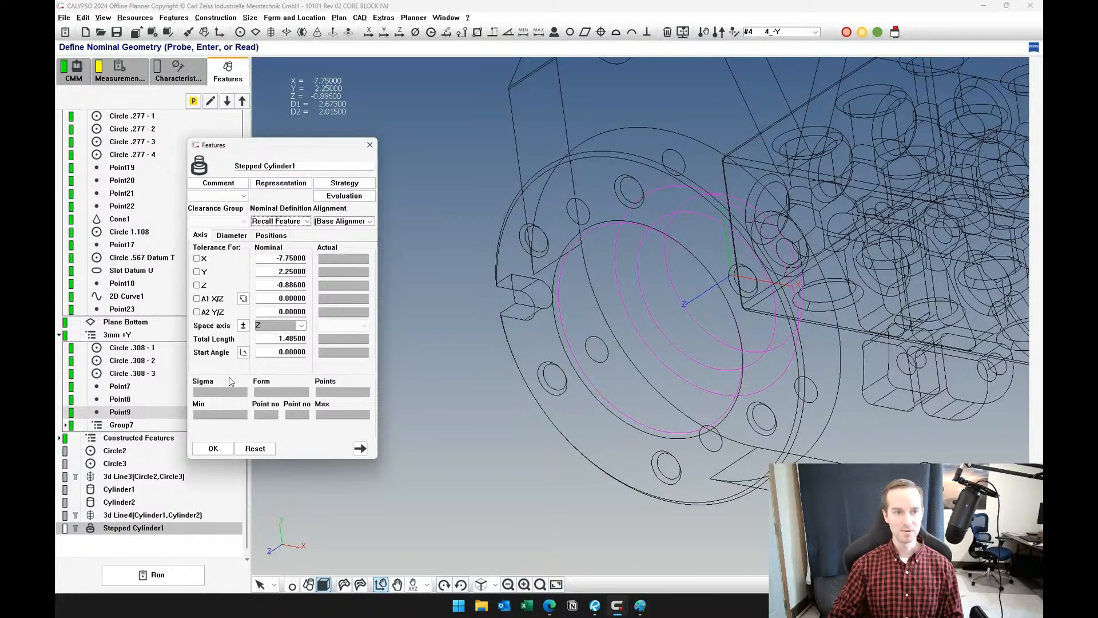
left_click(232, 447)
- Reopen the stepped cylinder's definition and examine its diameter and position settings
double_click(137, 531)
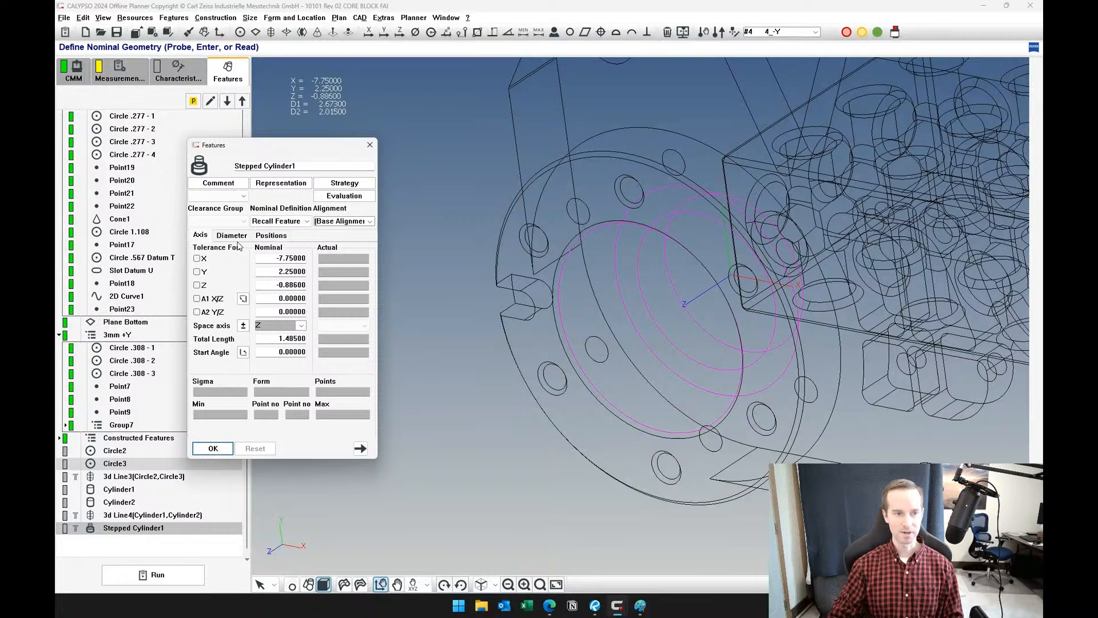
left_click(231, 235)
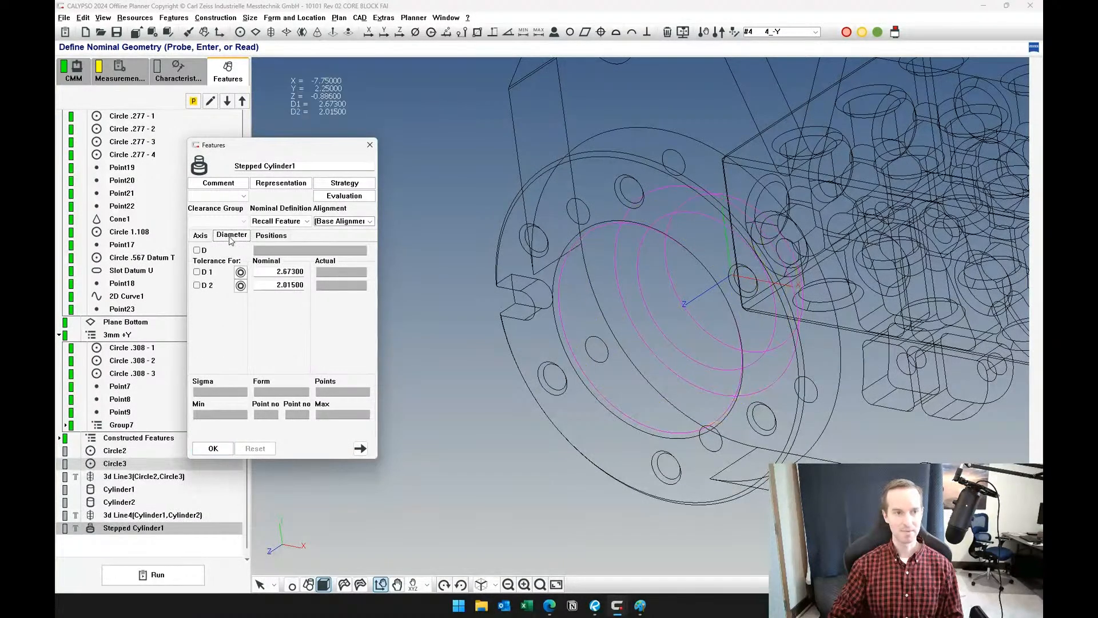
left_click(270, 236)
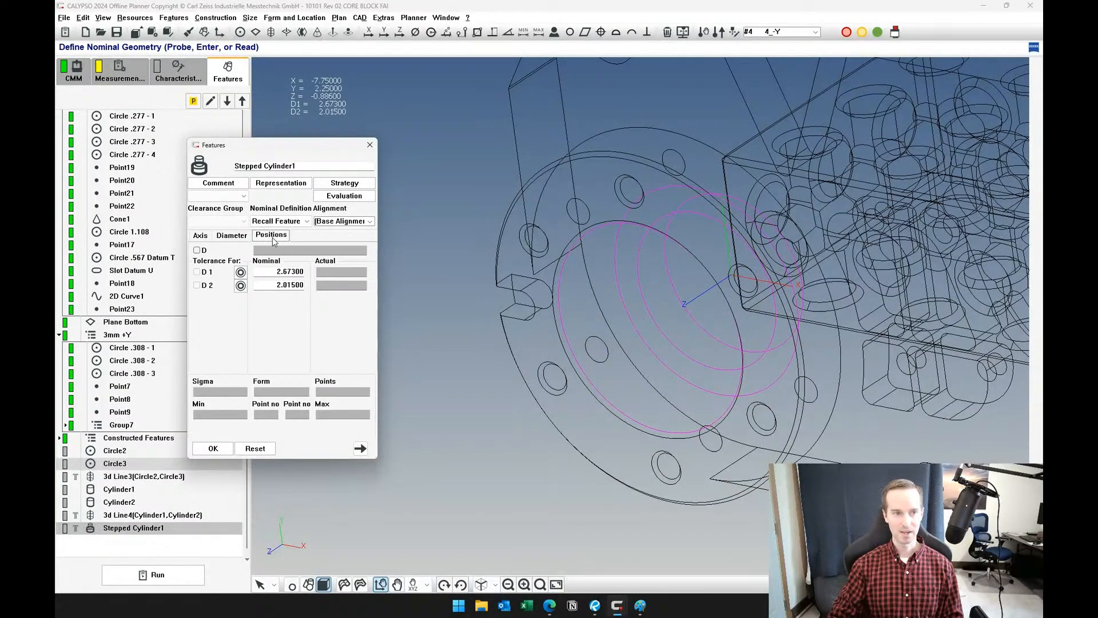
left_click(240, 238)
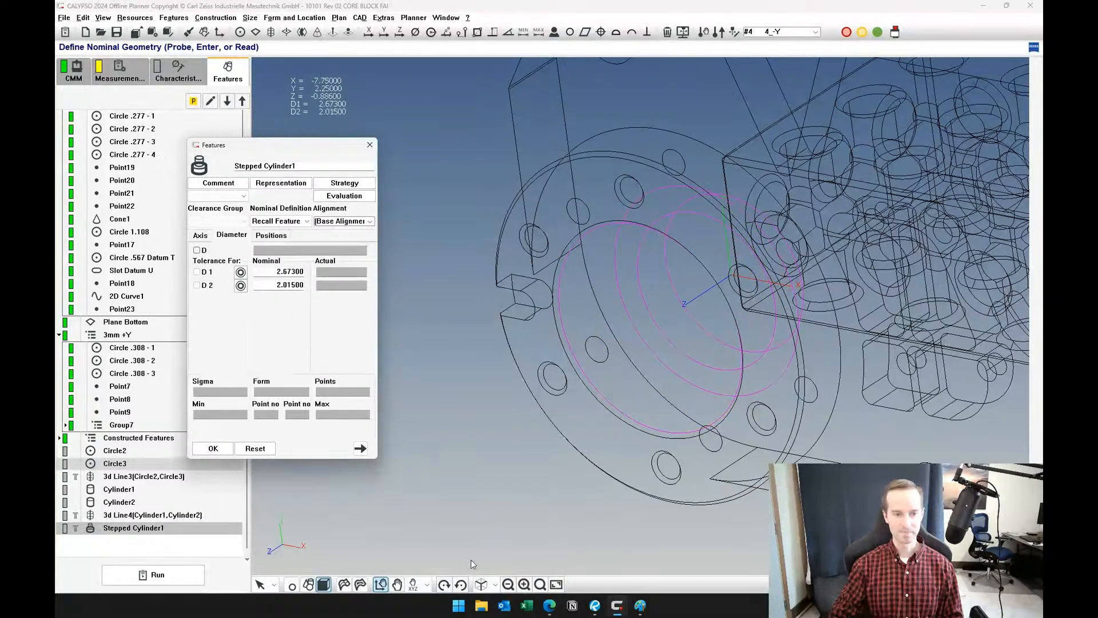
- Return the model to shaded display and close the stepped cylinder's definition
left_click(361, 584)
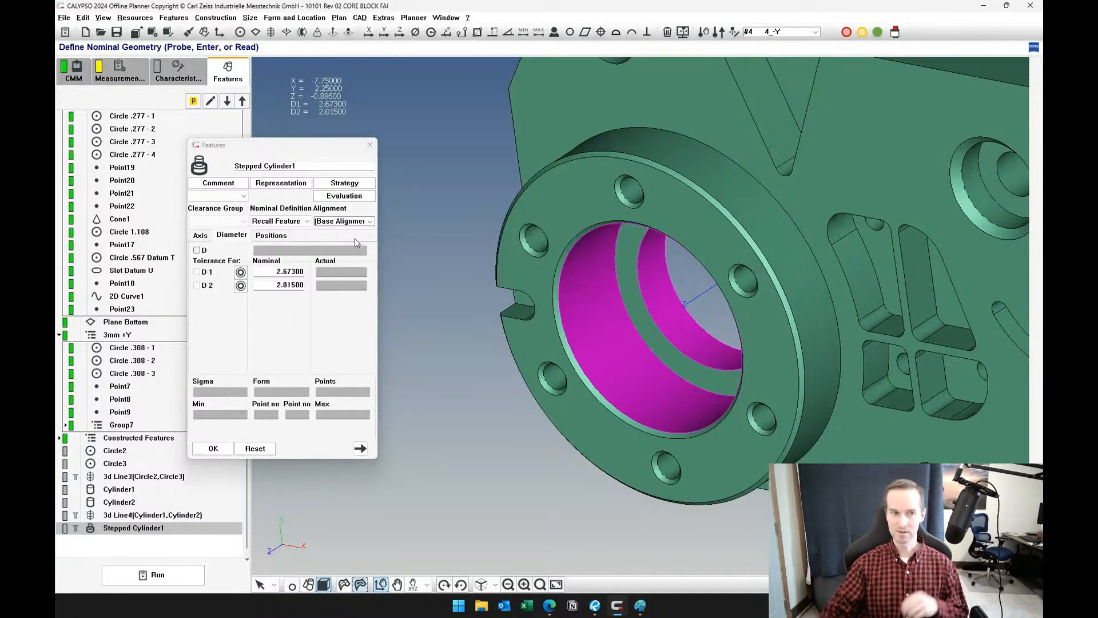
left_click(197, 277)
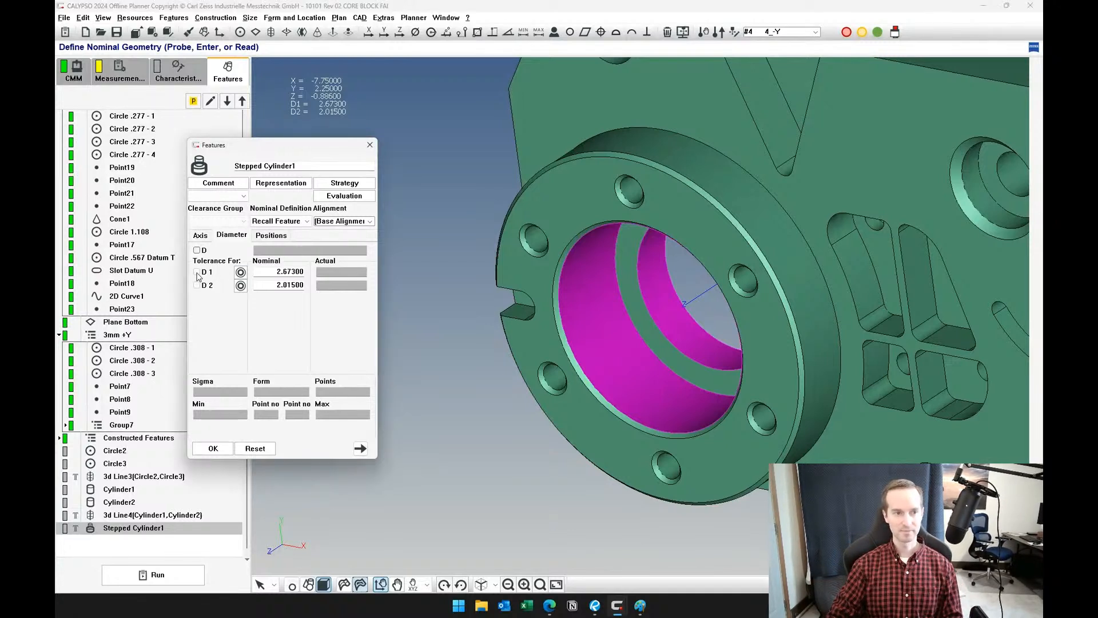
left_click(212, 449)
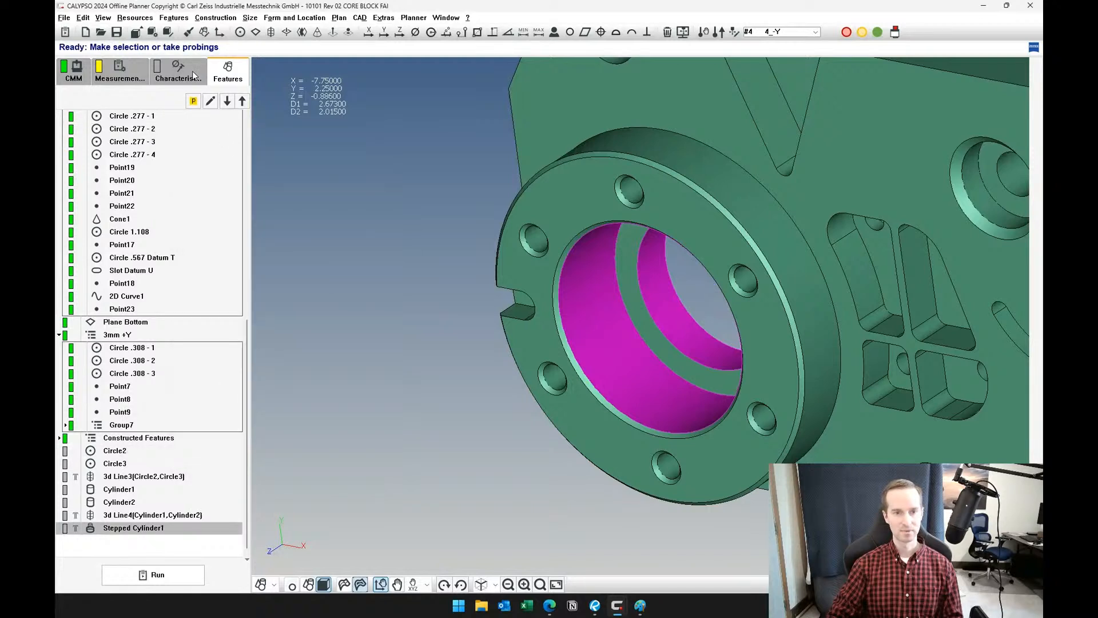
- Define a circle on the outer cylindrical wall of the round flange
left_click(274, 584)
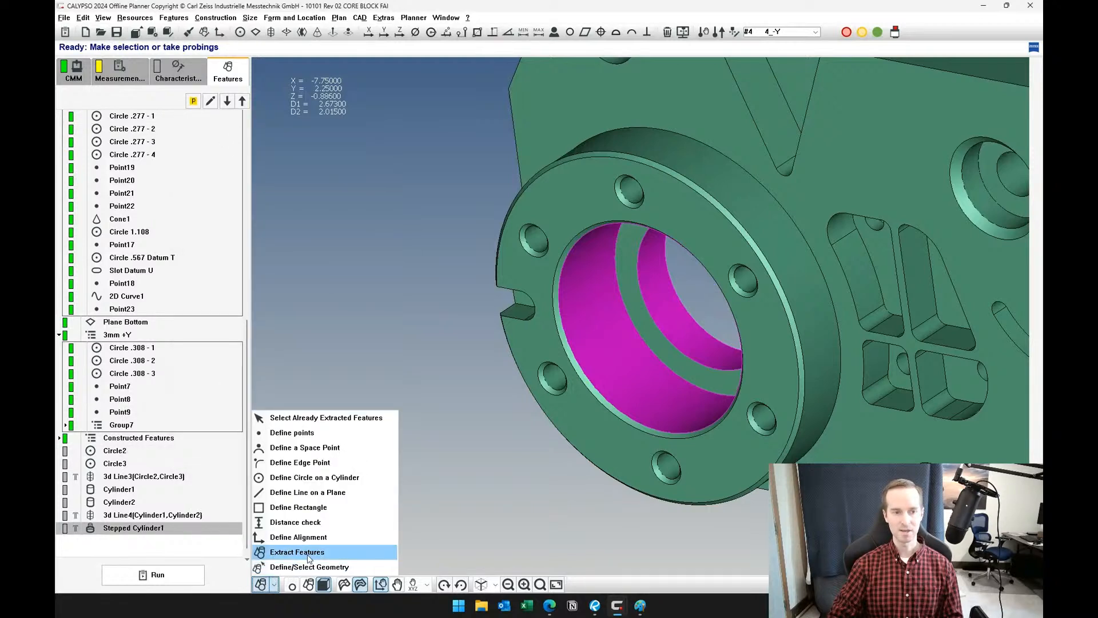
left_click(330, 479)
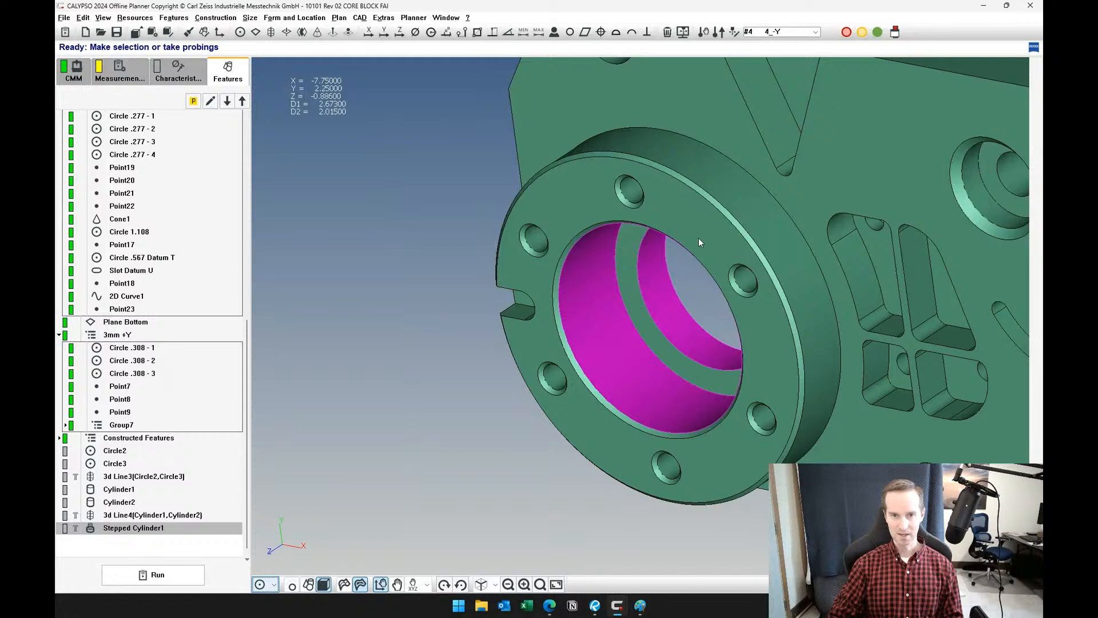
left_click(718, 195)
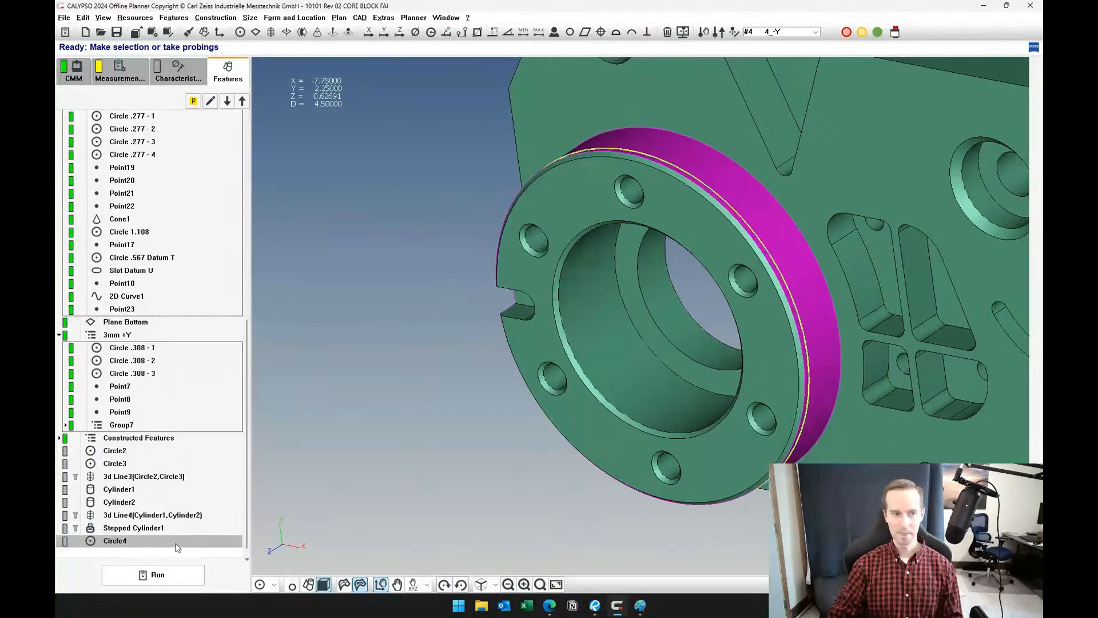
- Add a position characteristic at the end of the characteristics list and assign Circle4 as its feature
left_click(178, 71)
scroll(228, 400, "down", 3)
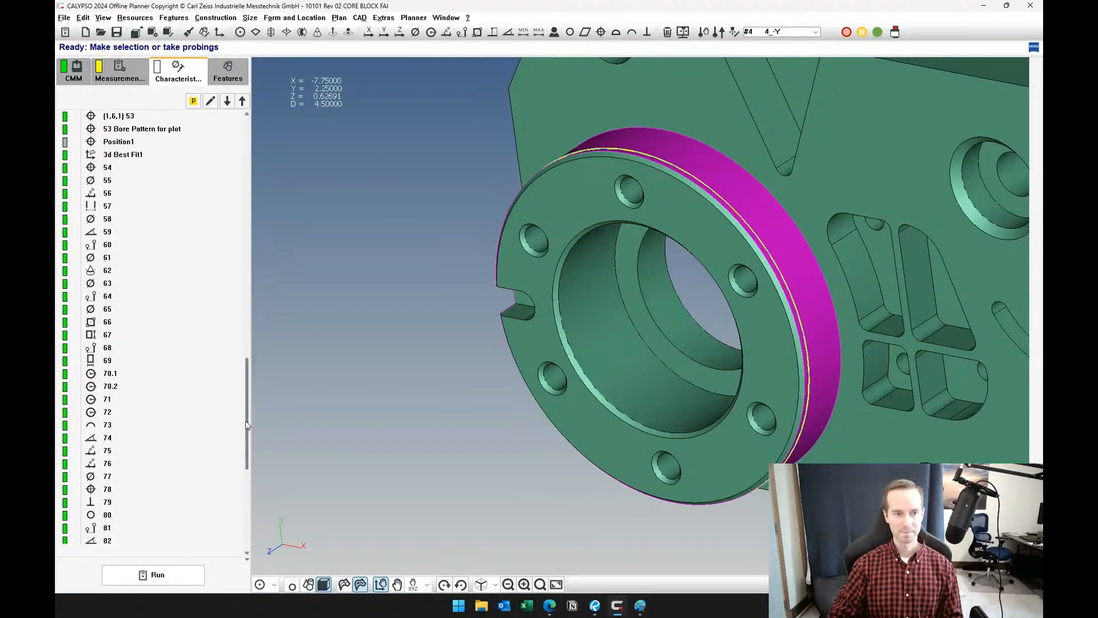
scroll(246, 420, "down", 5)
left_click(465, 98)
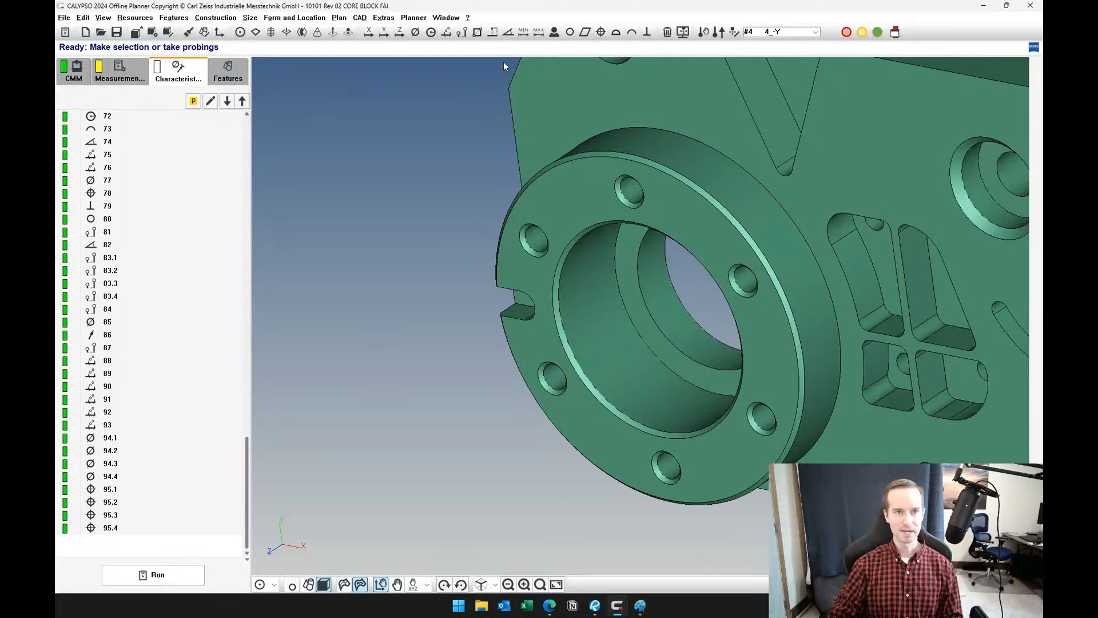
left_click(600, 31)
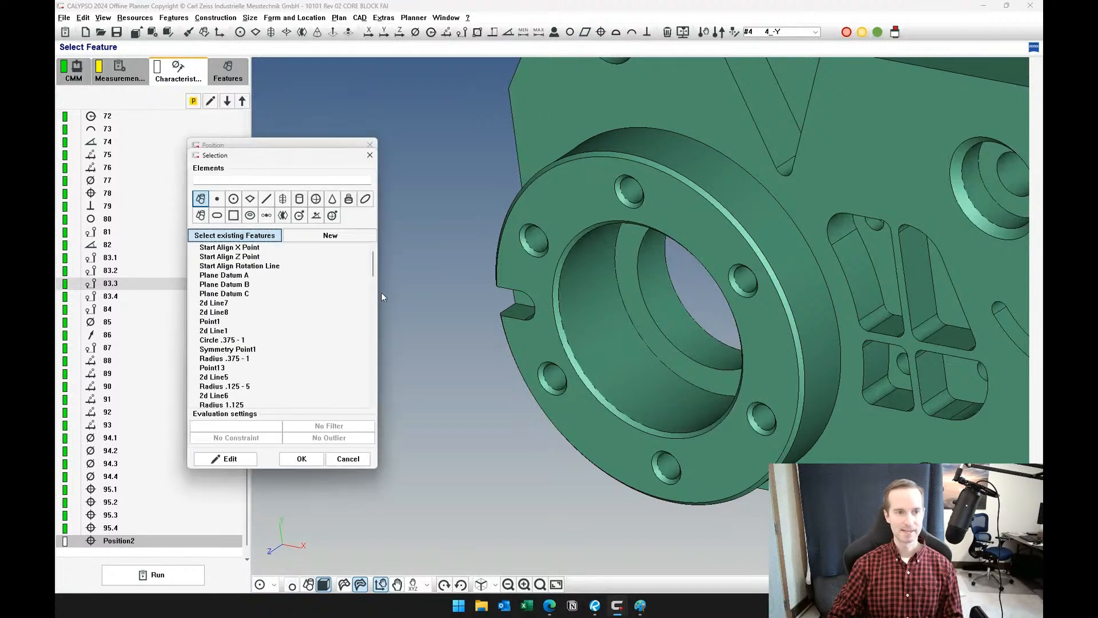
left_click_drag(373, 279, 374, 396)
double_click(231, 401)
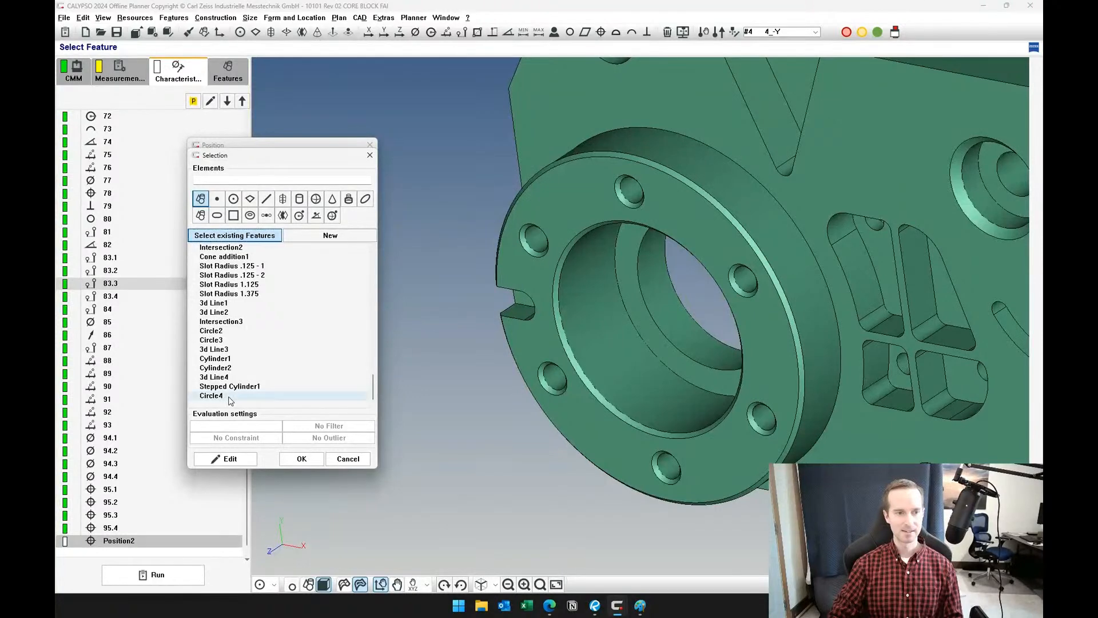
- Assign Stepped Cylinder1 as the primary datum of the position characteristic
left_click(216, 323)
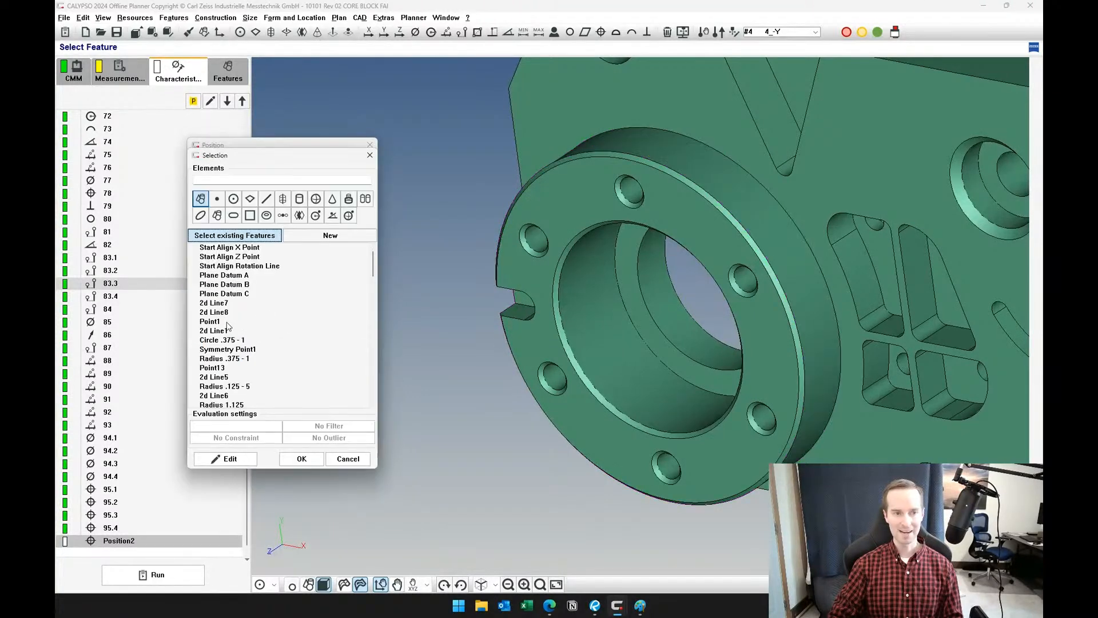
left_click_drag(374, 262, 373, 396)
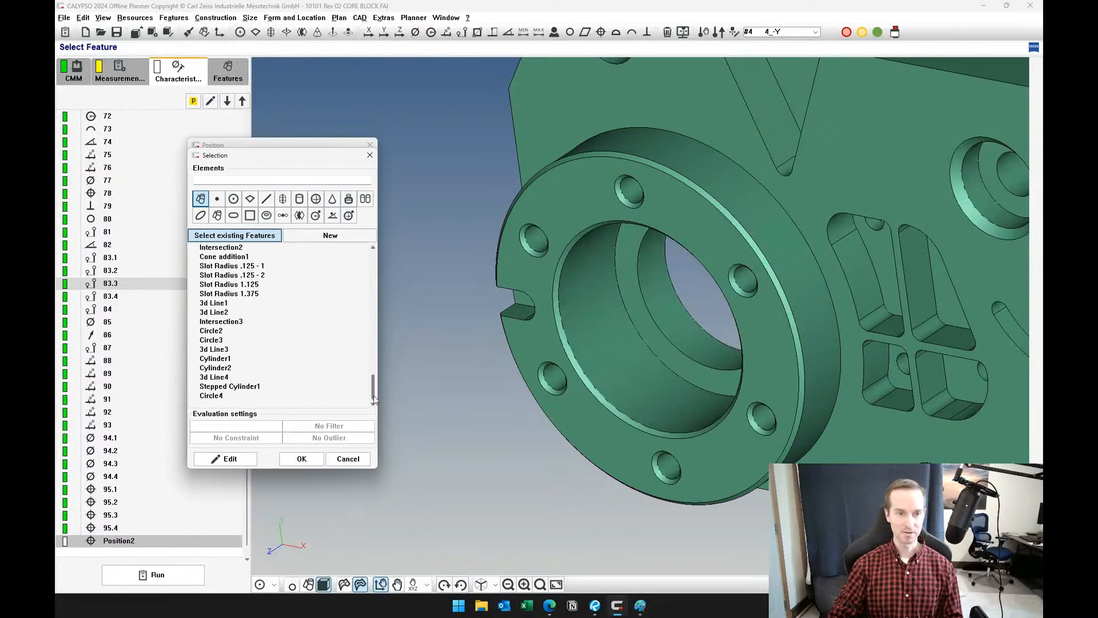
left_click(239, 387)
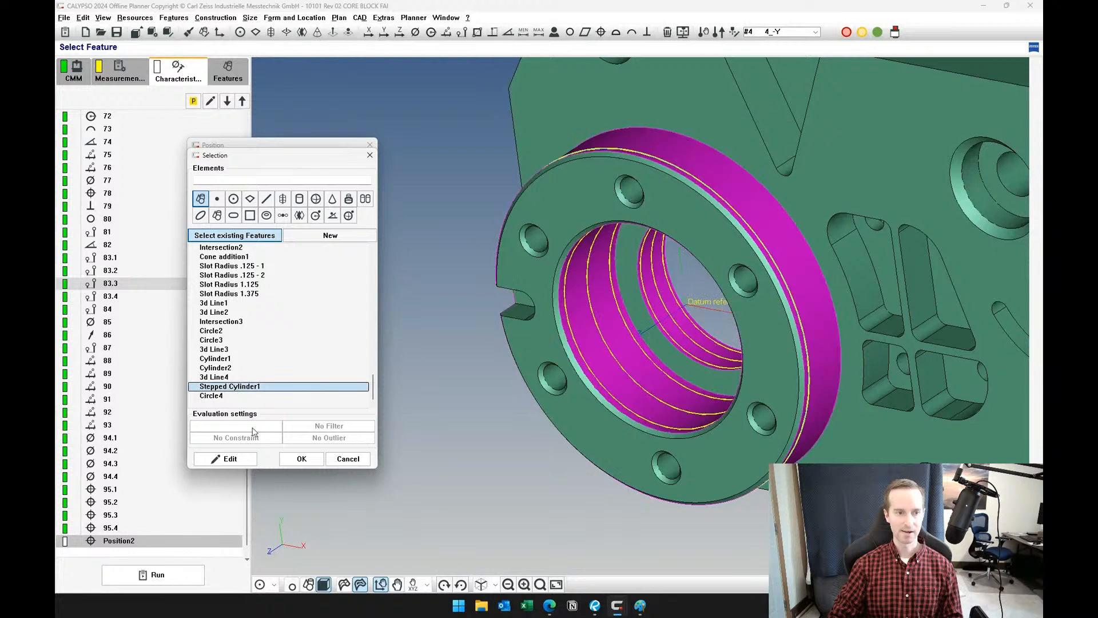
left_click(292, 458)
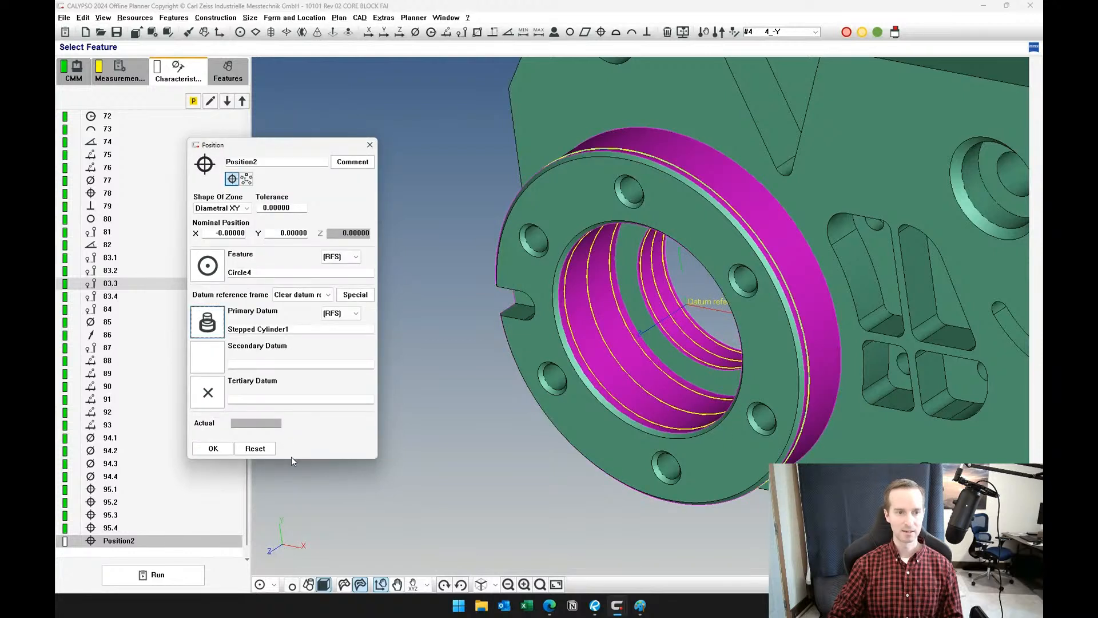
- Apply MMC to the primary datum and to the feature, generating a new diameter characteristic for each, and accept the position
left_click(350, 314)
left_click(355, 326)
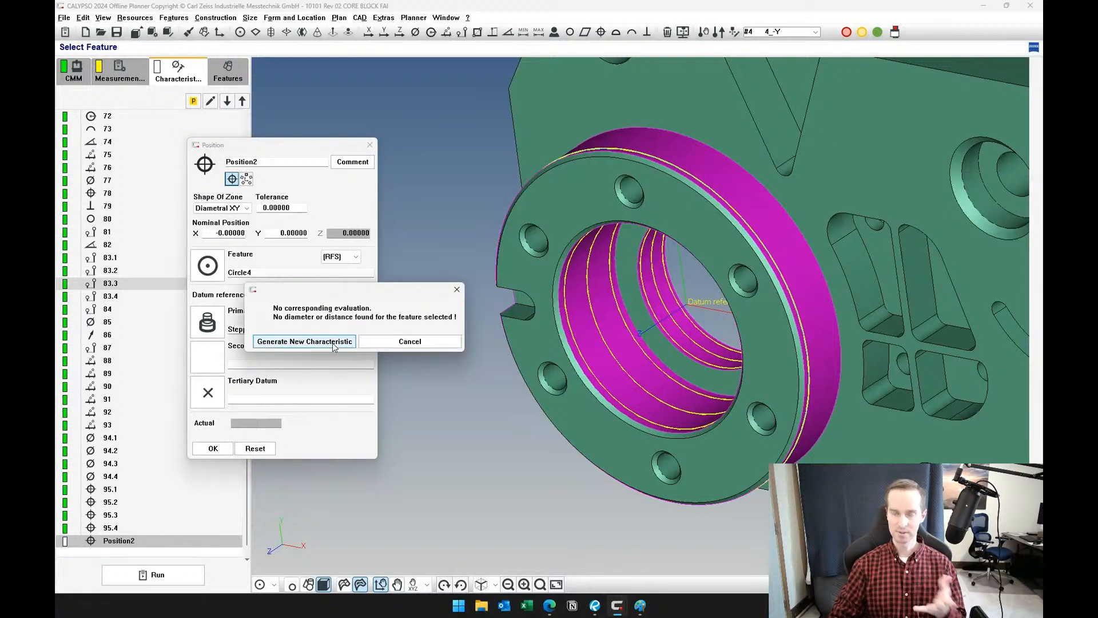
left_click(335, 343)
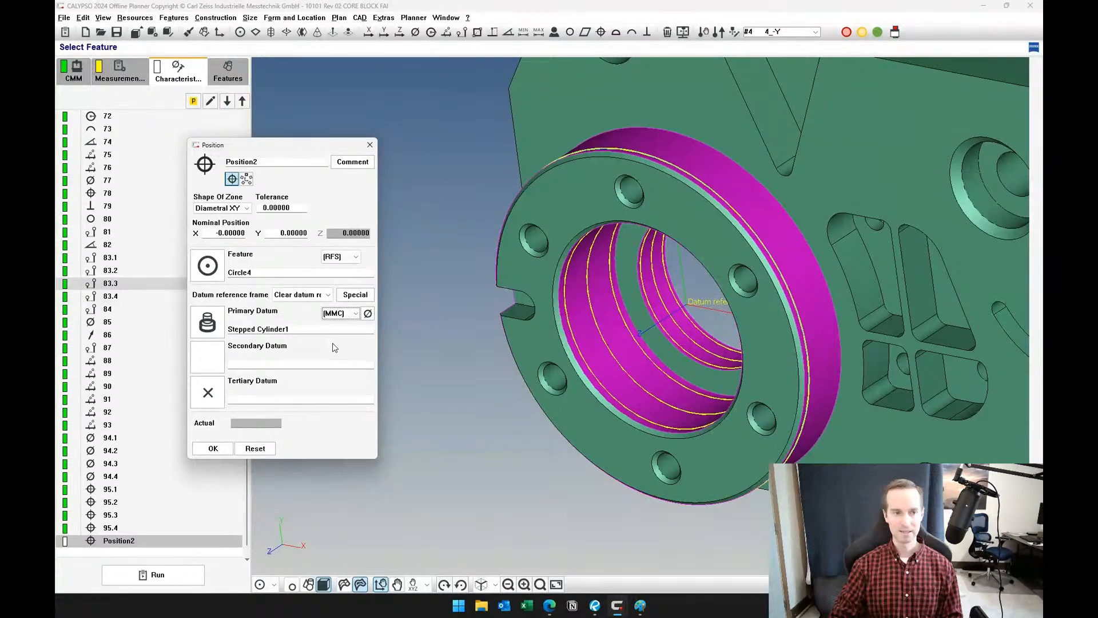
left_click(356, 262)
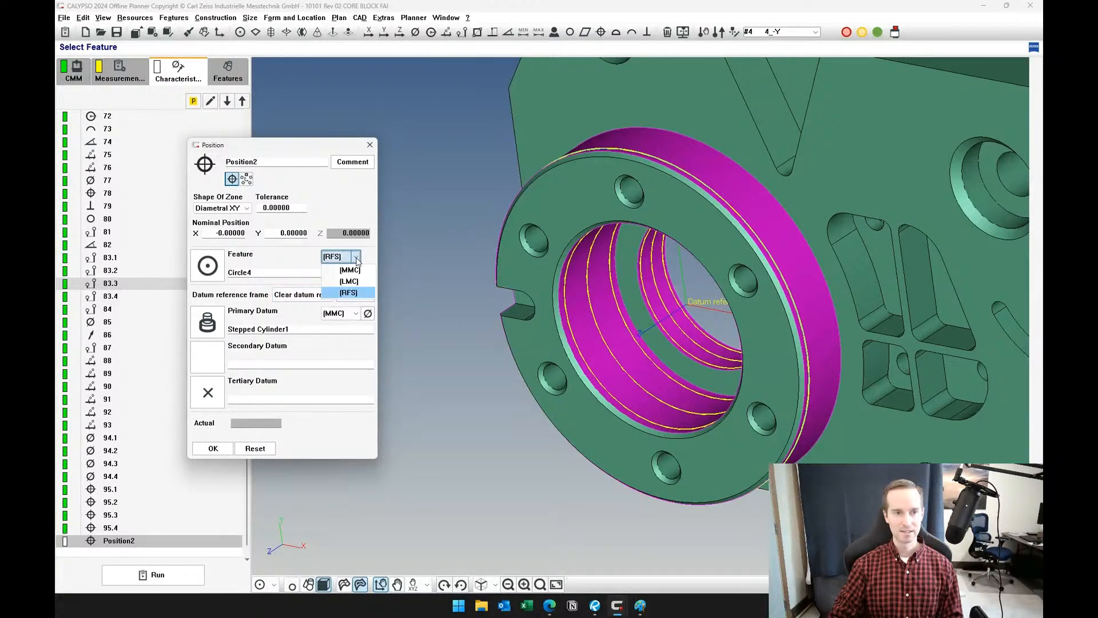
left_click(359, 273)
left_click(335, 284)
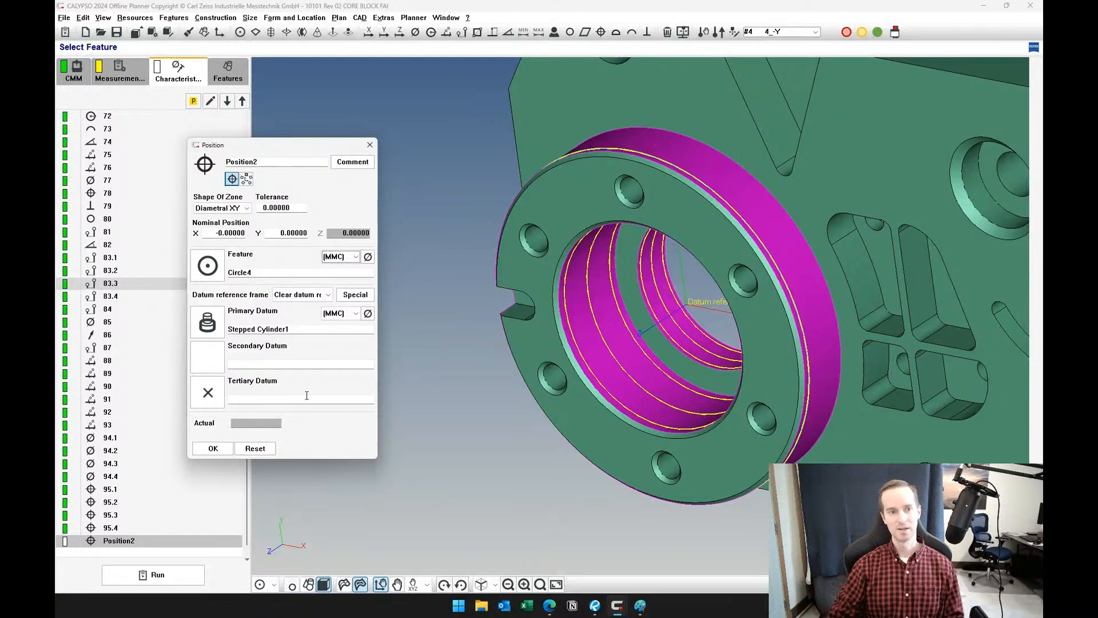
left_click(213, 449)
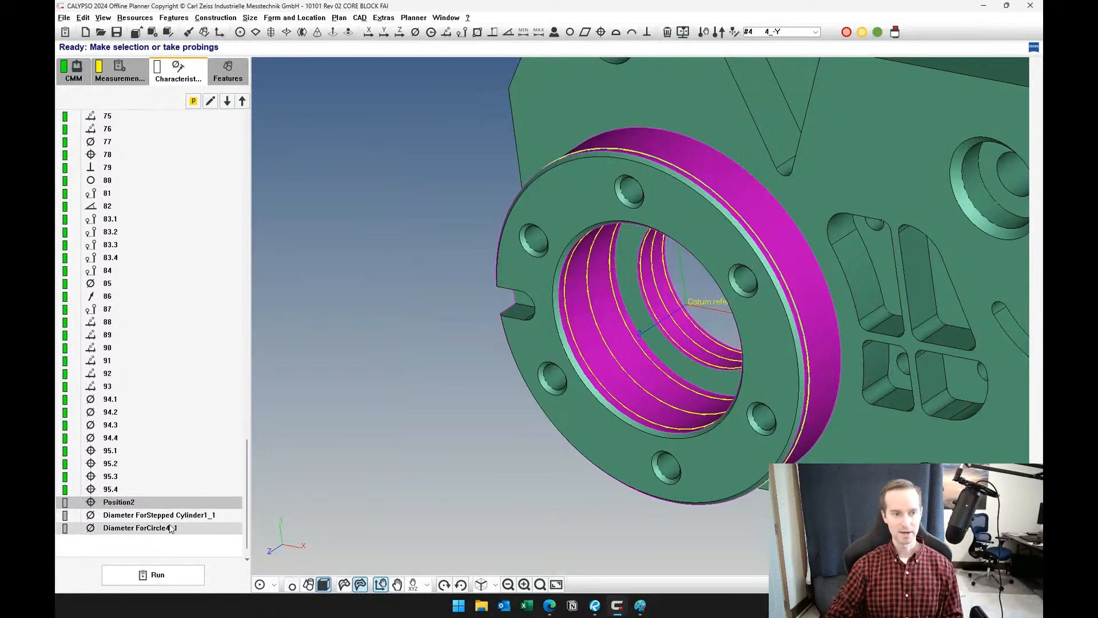
- Open the stepped cylinder's diameter characteristic, examine the tolerances of its two diameters, and close it
double_click(181, 516)
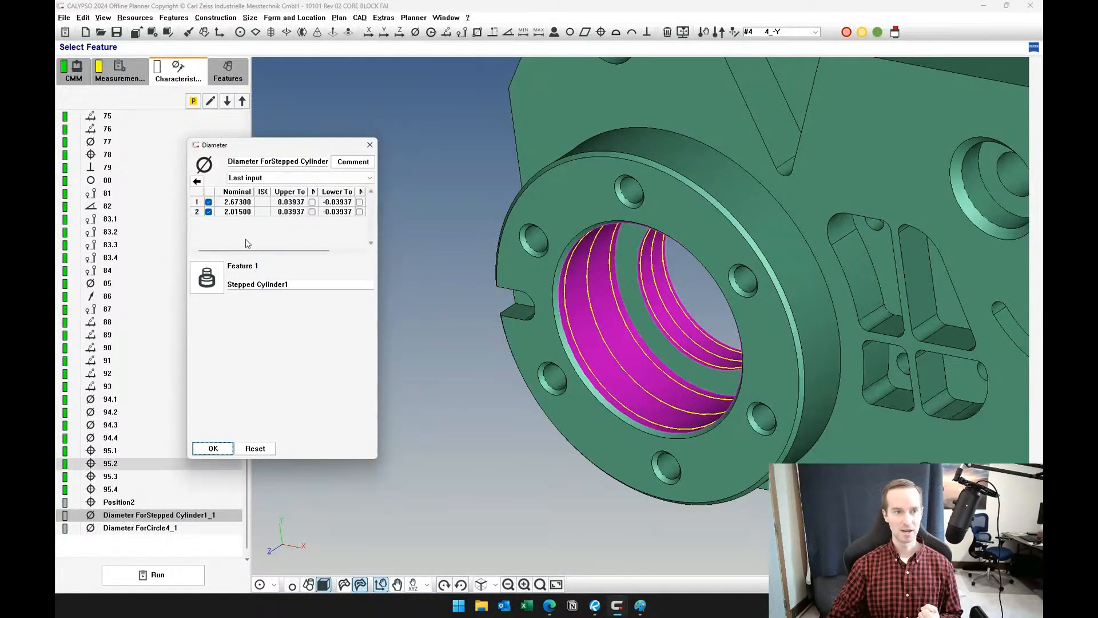
double_click(293, 211)
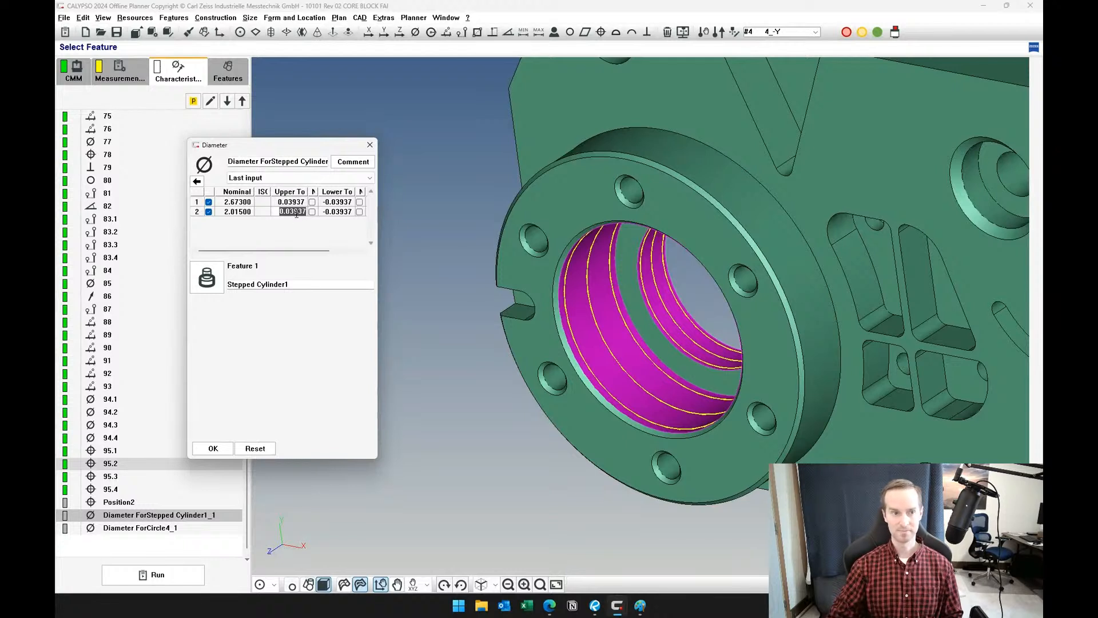
left_click(213, 449)
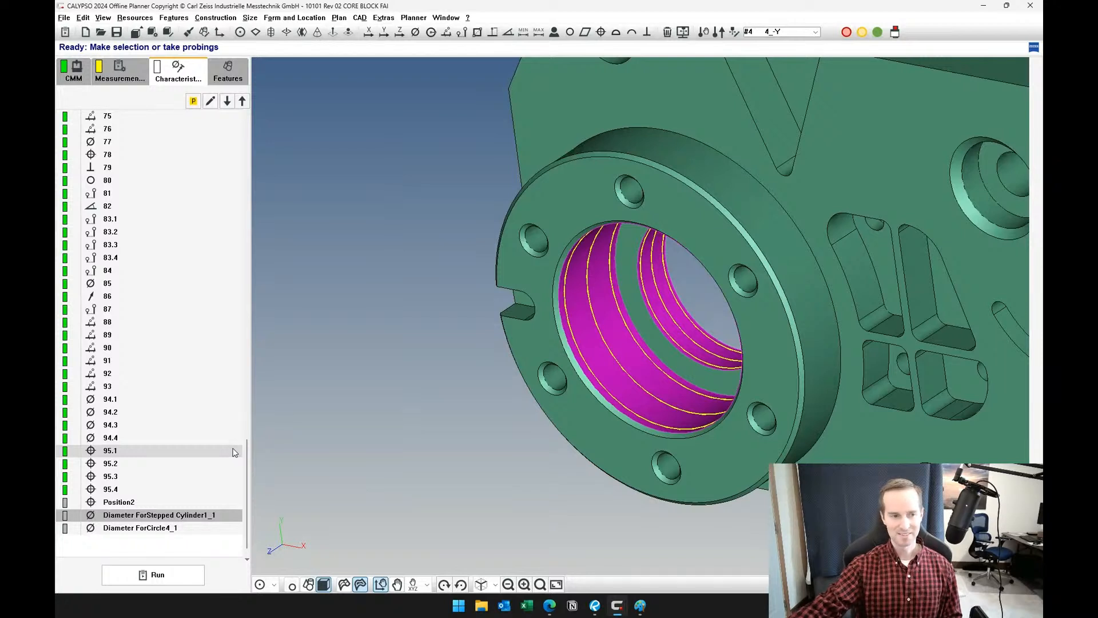
left_click(179, 553)
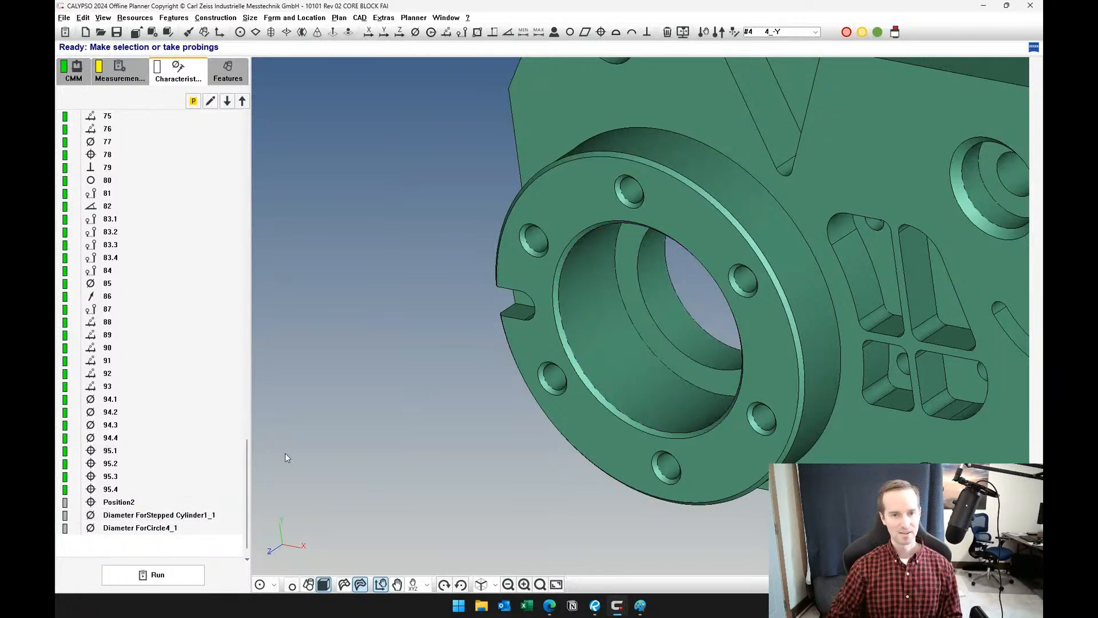
- Examine the round flange with its stepped bore, the neighbouring pockets, and the oblong slot on the plate's face
middle_click_drag(485, 356, 424, 352)
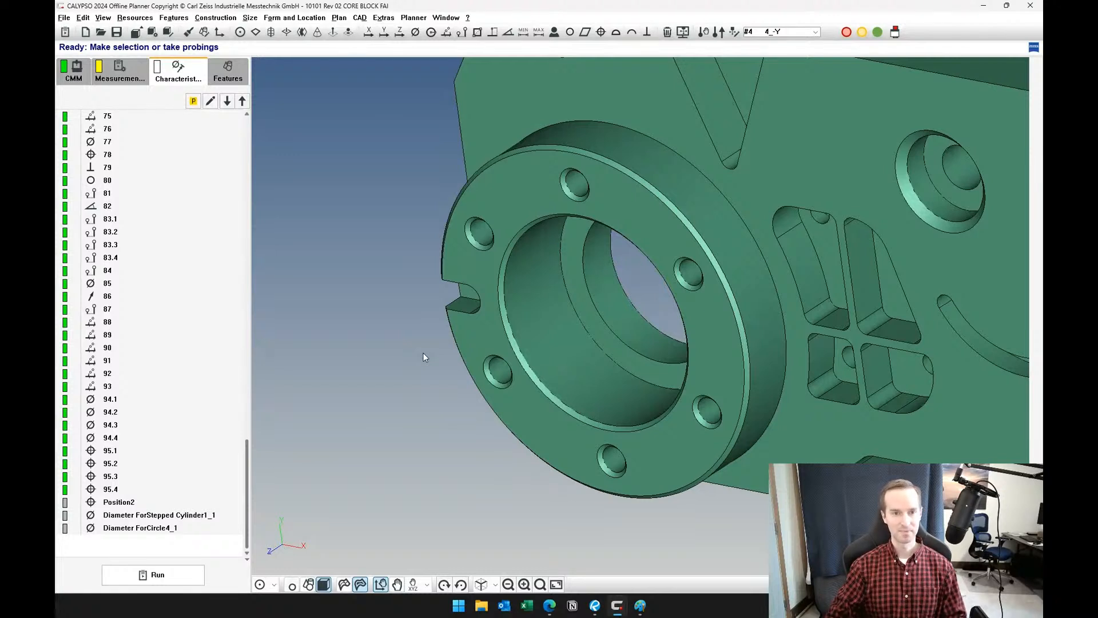
middle_click_drag(419, 409, 379, 404)
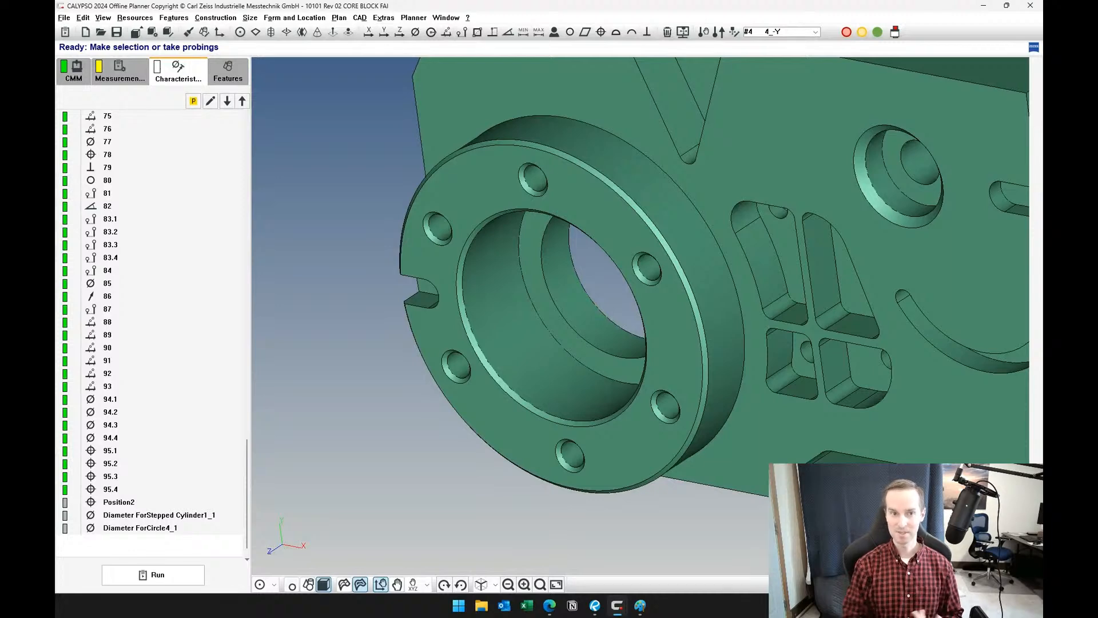
middle_click_drag(476, 435, 414, 444)
scroll(421, 420, "up", 3)
middle_click_drag(426, 382, 578, 395)
scroll(573, 395, "down", 2)
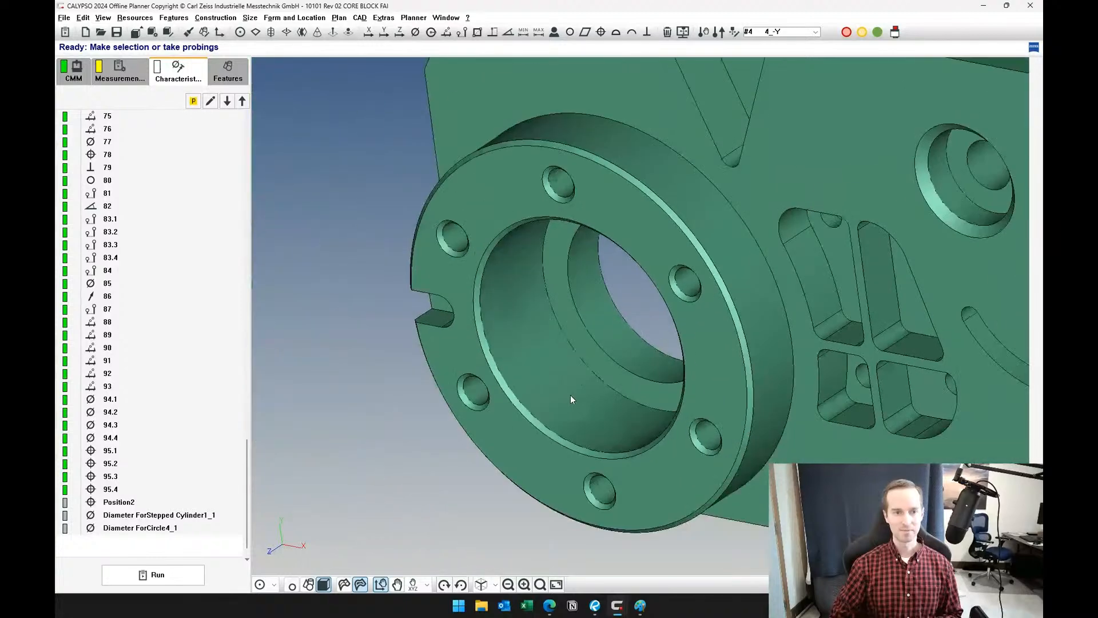
middle_click_drag(509, 362, 553, 365)
left_click_drag(554, 365, 624, 369)
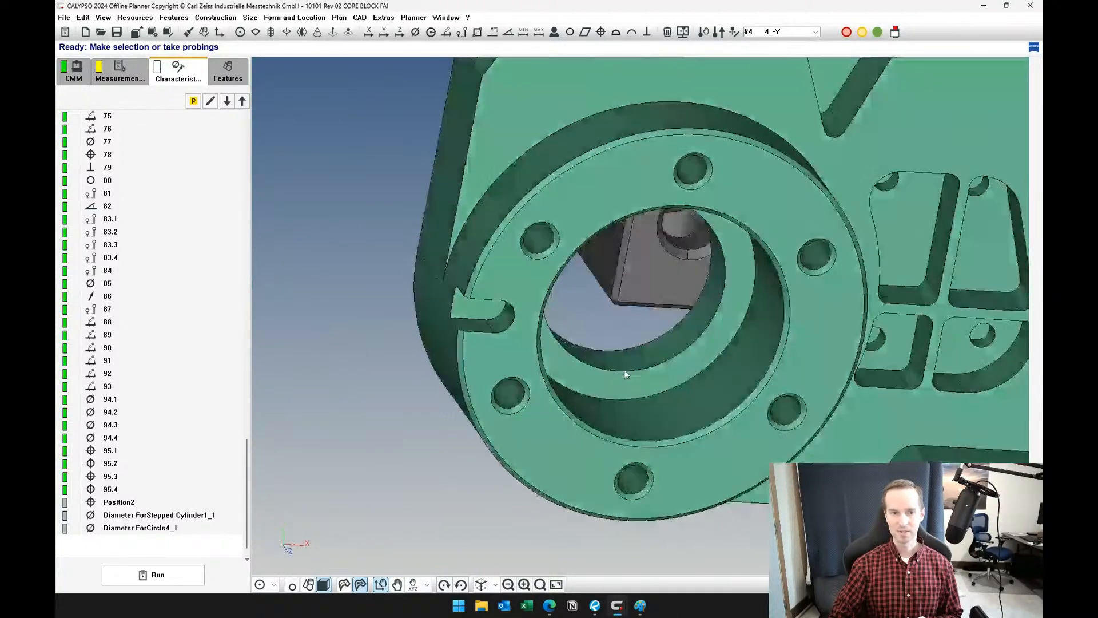
middle_click_drag(705, 333, 448, 413)
middle_click_drag(830, 313, 593, 363)
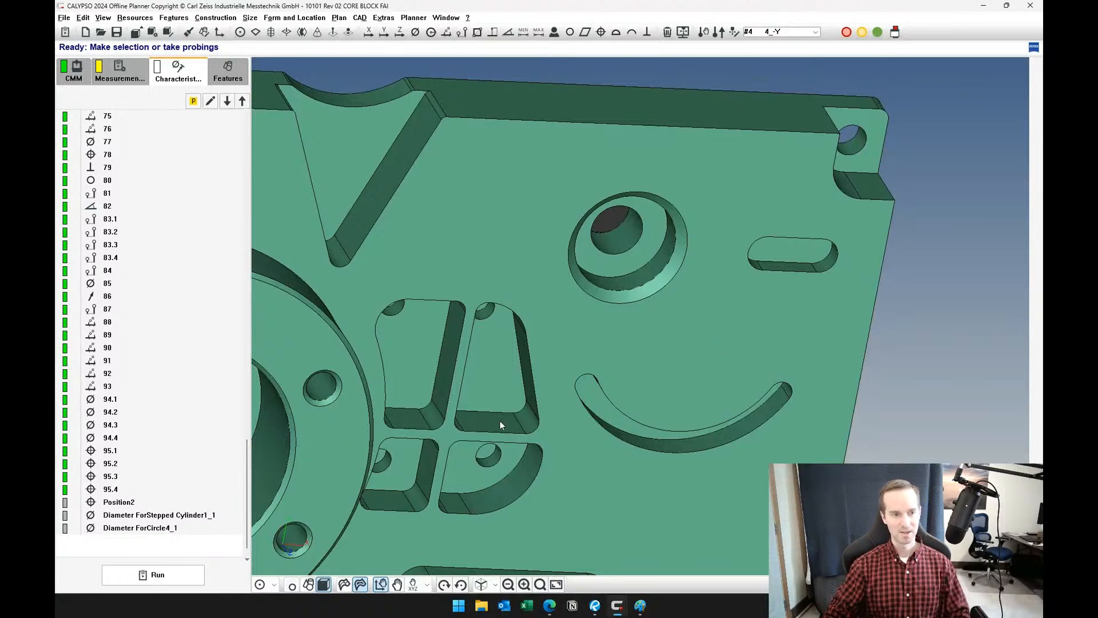
left_click(171, 529)
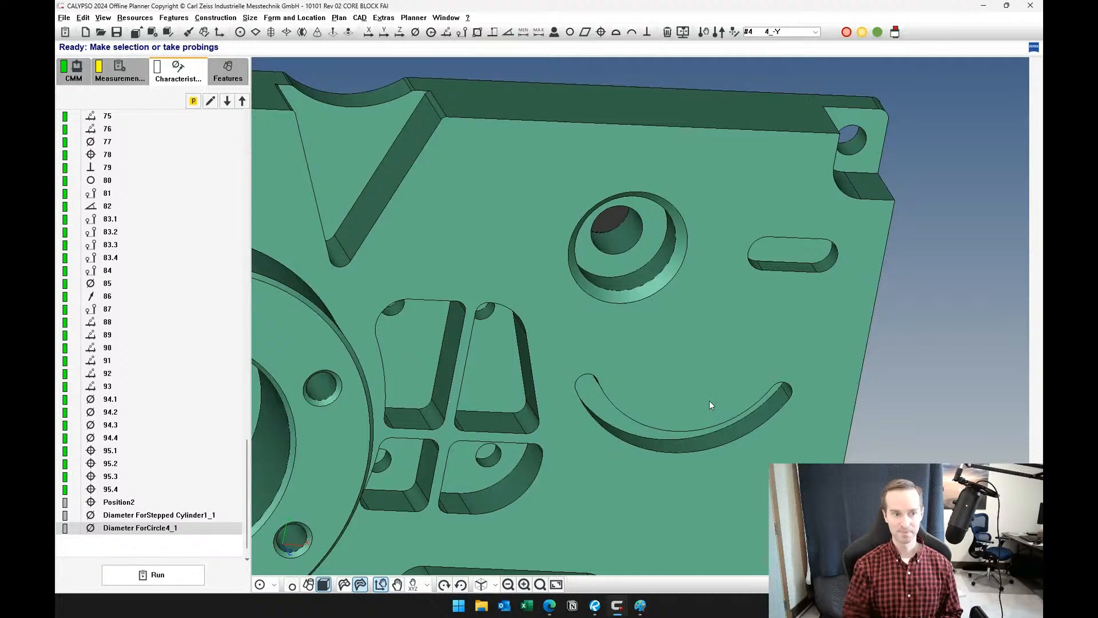
scroll(722, 382, "up", 10)
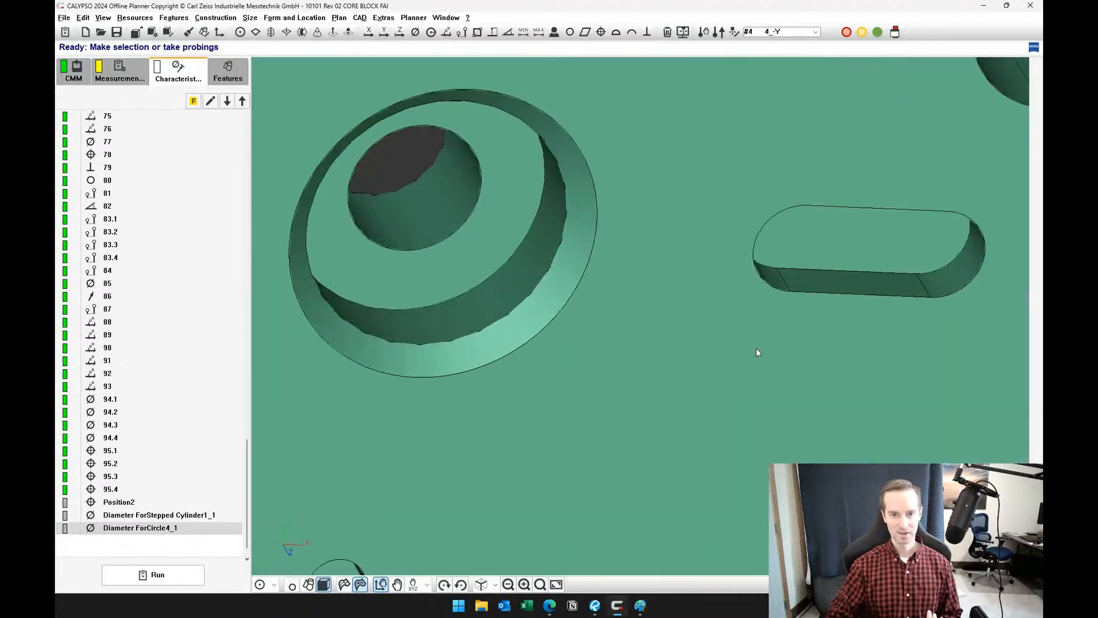
mouse_move(650, 390)
middle_mouse_down()
mouse_move(766, 327)
mouse_move(731, 297)
mouse_move(750, 277)
mouse_move(801, 280)
middle_mouse_up()
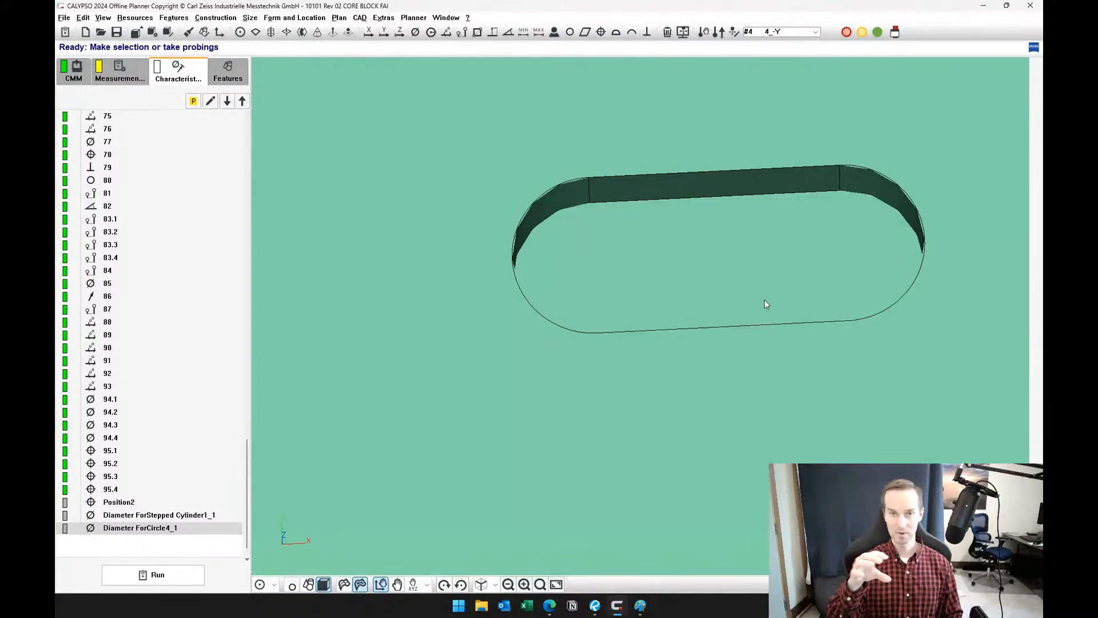
mouse_move(816, 265)
middle_mouse_down()
mouse_move(822, 284)
mouse_move(820, 257)
middle_mouse_up()
left_click(184, 550)
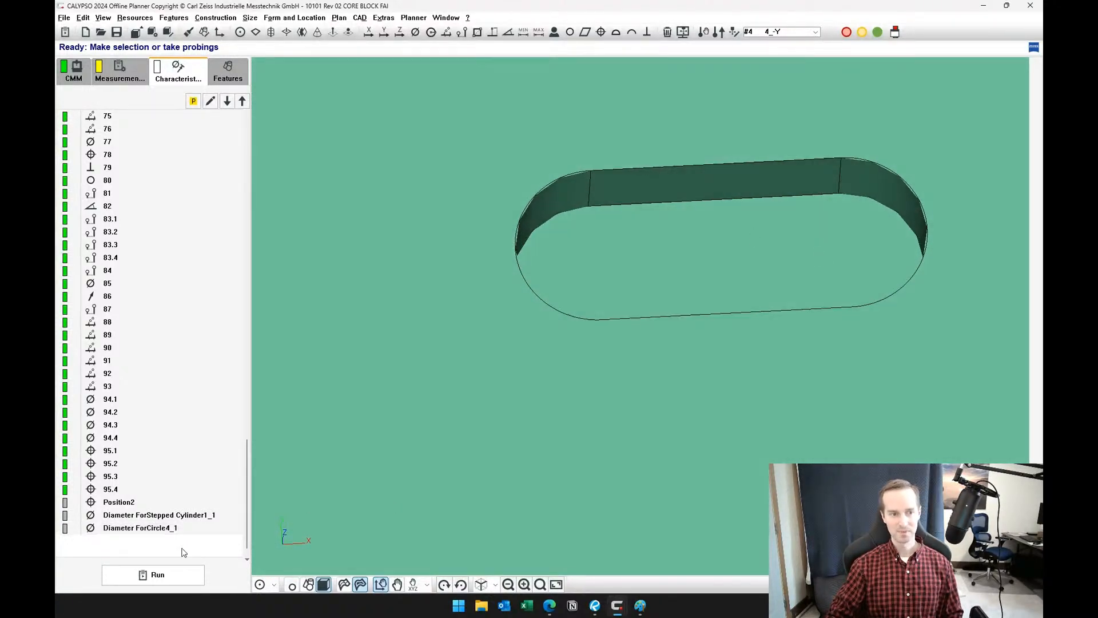
- Define a point near the middle of the slot's upper straight wall on the CAD model
left_click(241, 78)
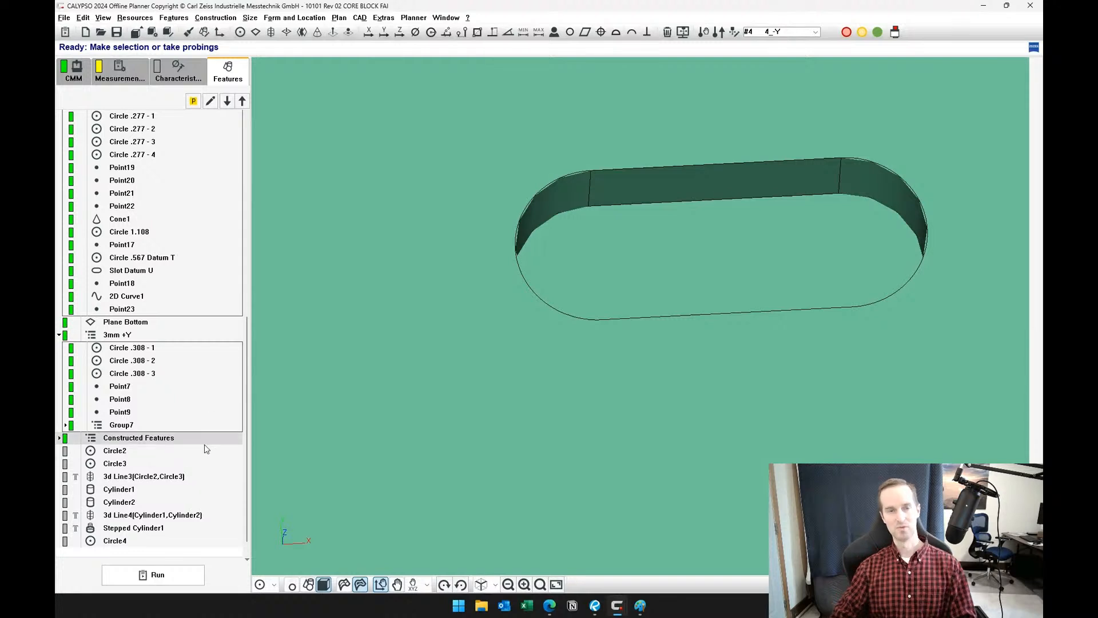
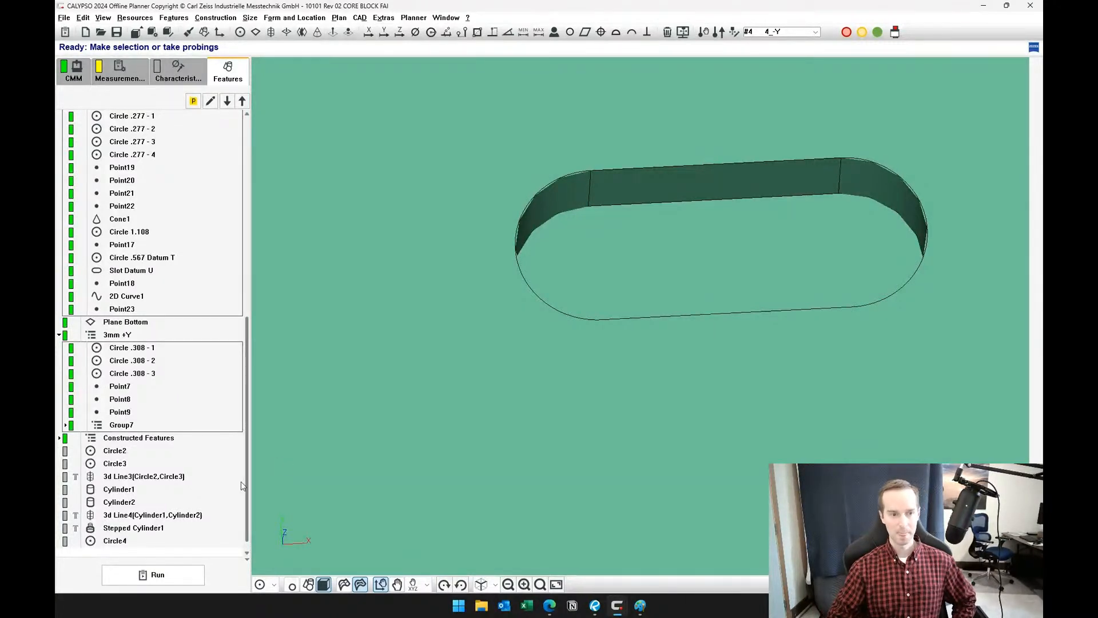
scroll(206, 532, "down", 1)
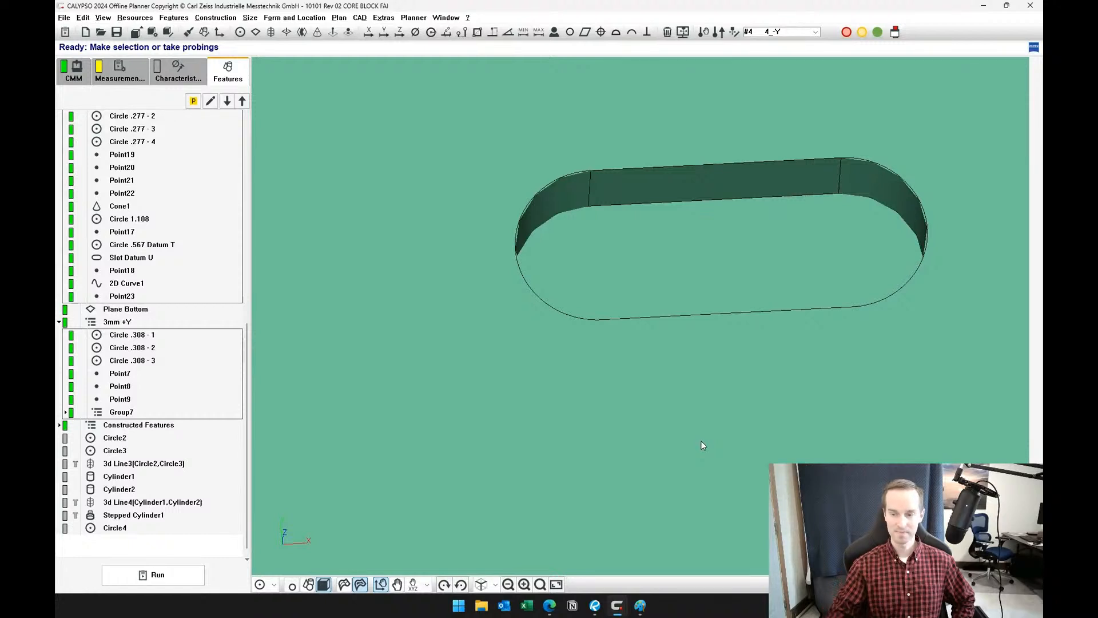
left_click(263, 586)
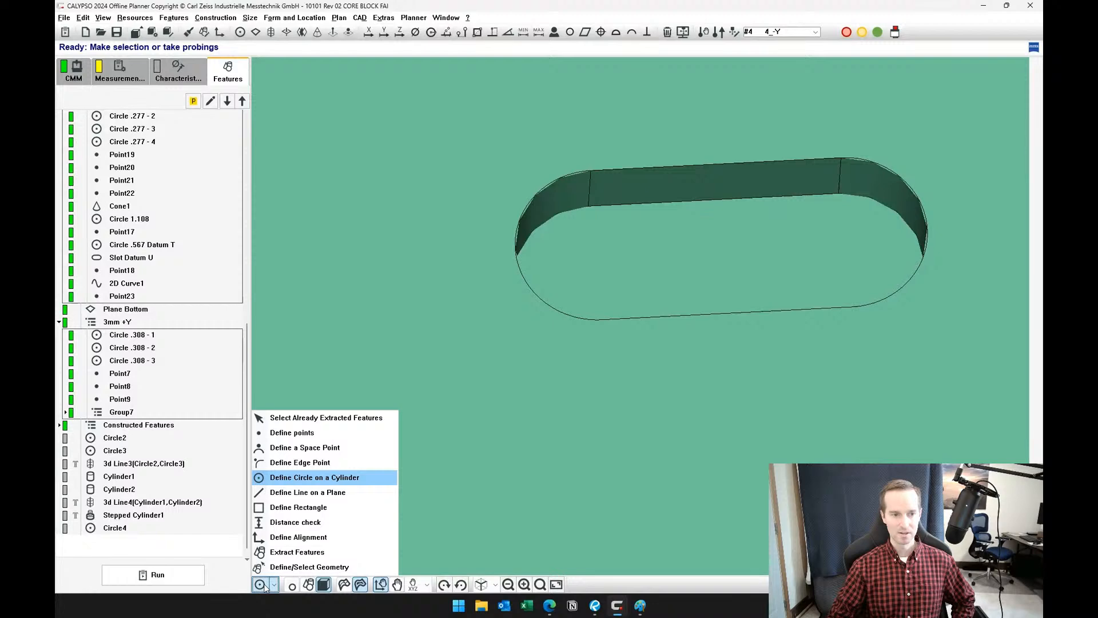
left_click(264, 587)
left_click_drag(601, 250, 592, 228)
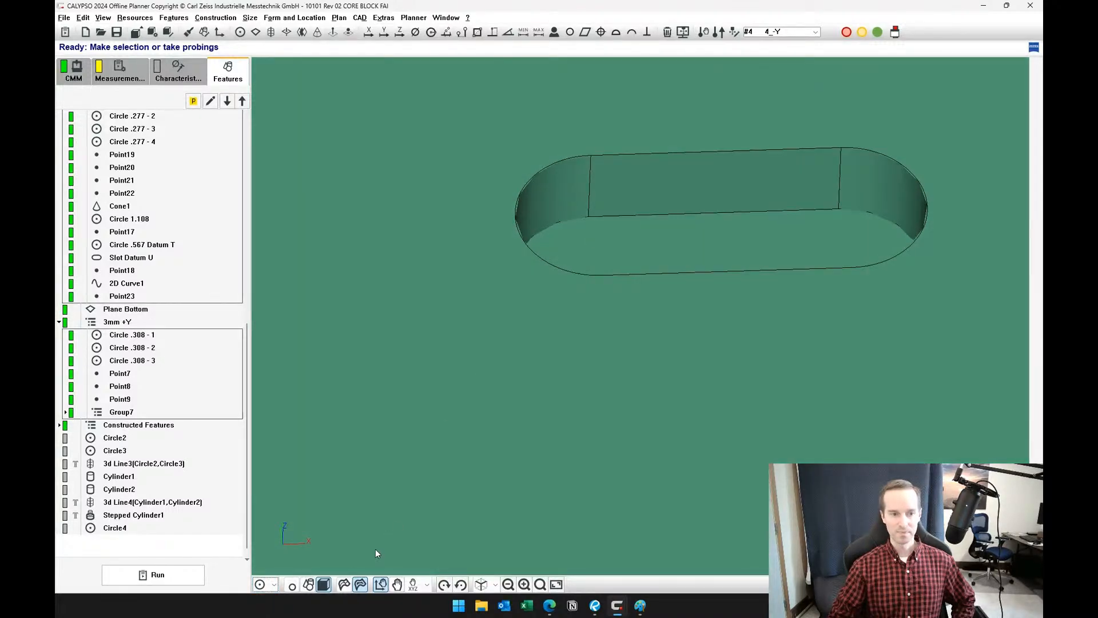
left_click(275, 586)
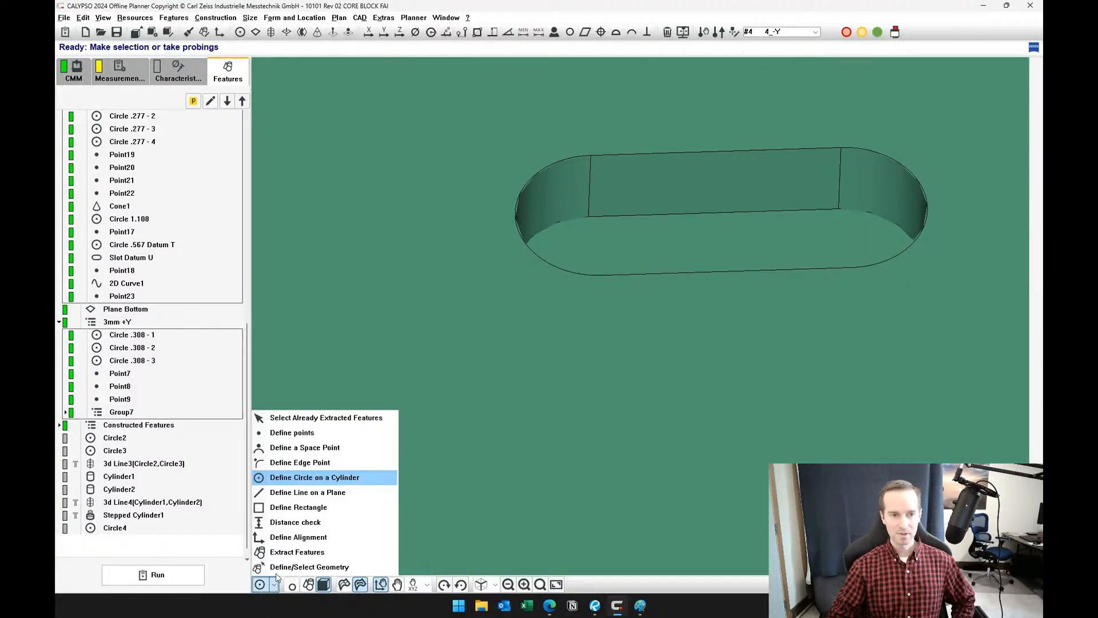
left_click(320, 437)
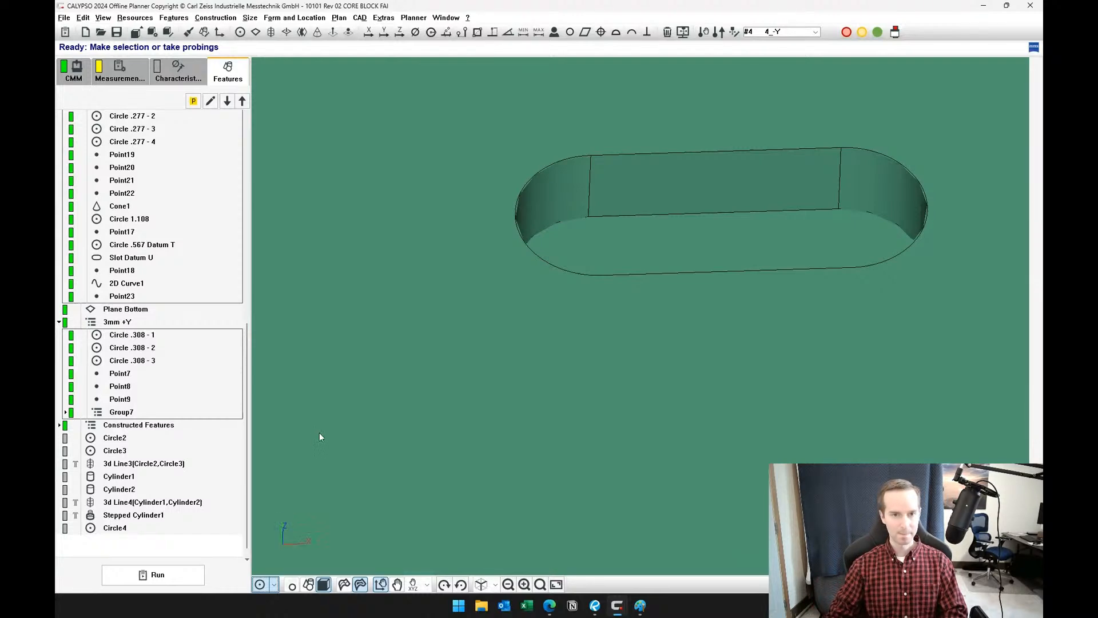
left_click_drag(767, 173, 751, 161)
left_click(715, 176)
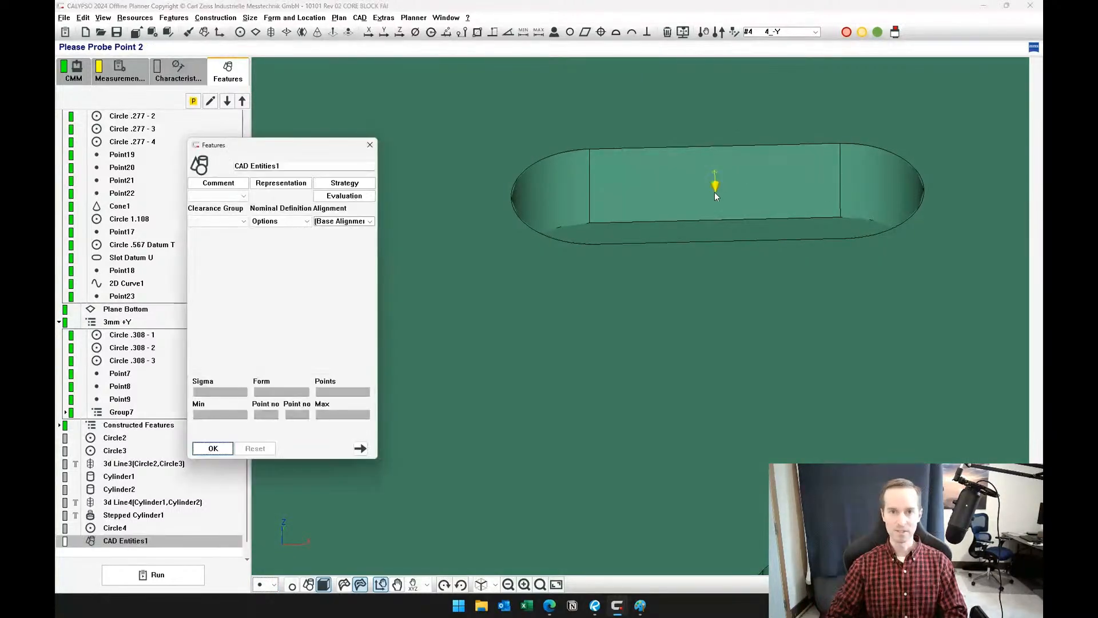
- Probe a second point on the slot's opposing straight wall, forming a symmetry point, and accept the feature
left_click_drag(730, 196, 723, 331)
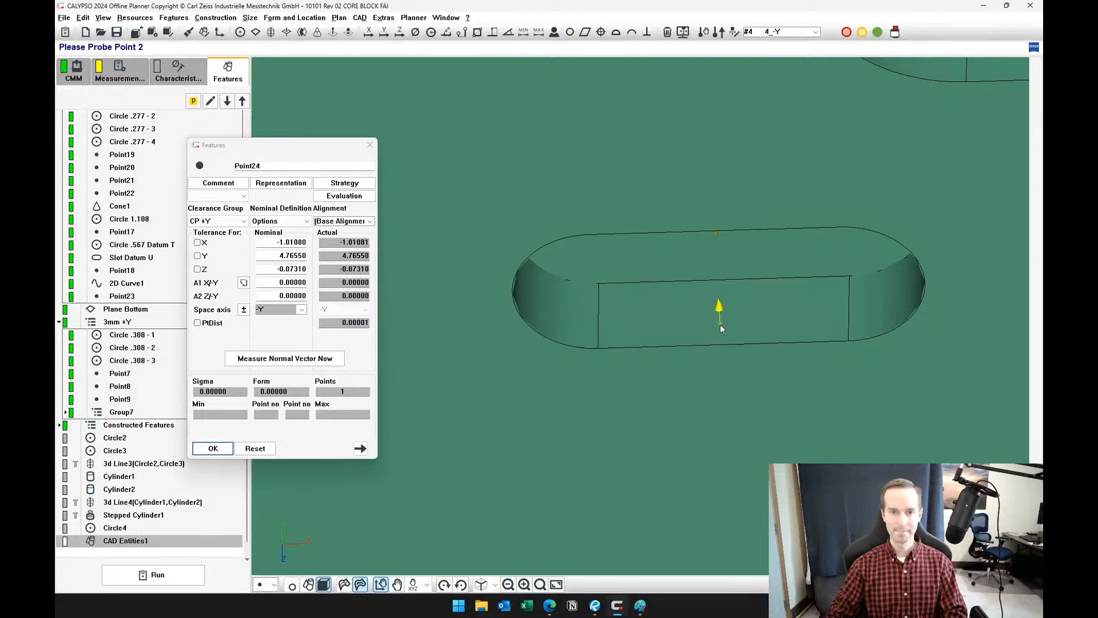
left_click(719, 324)
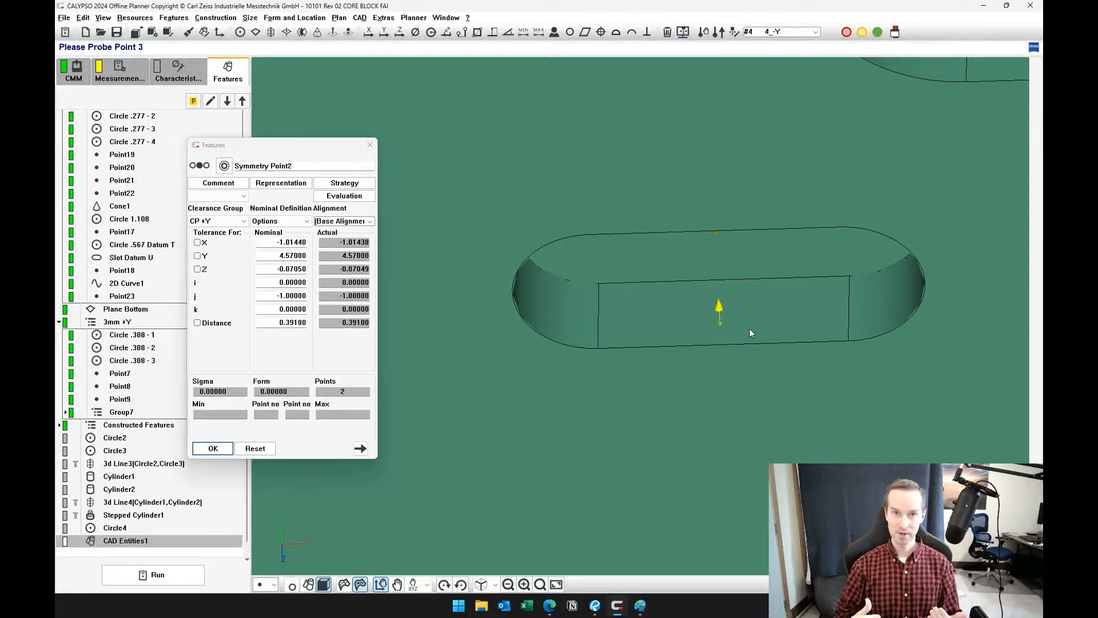
left_click(213, 448)
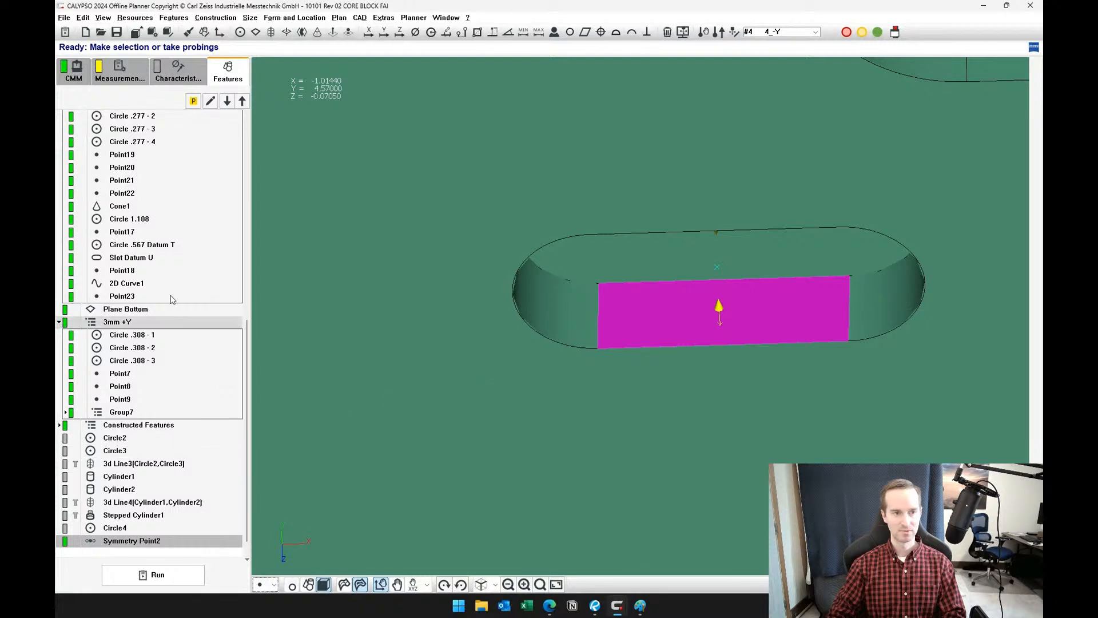
- Create a new position characteristic and assign Symmetry Point2 as its feature
left_click(178, 71)
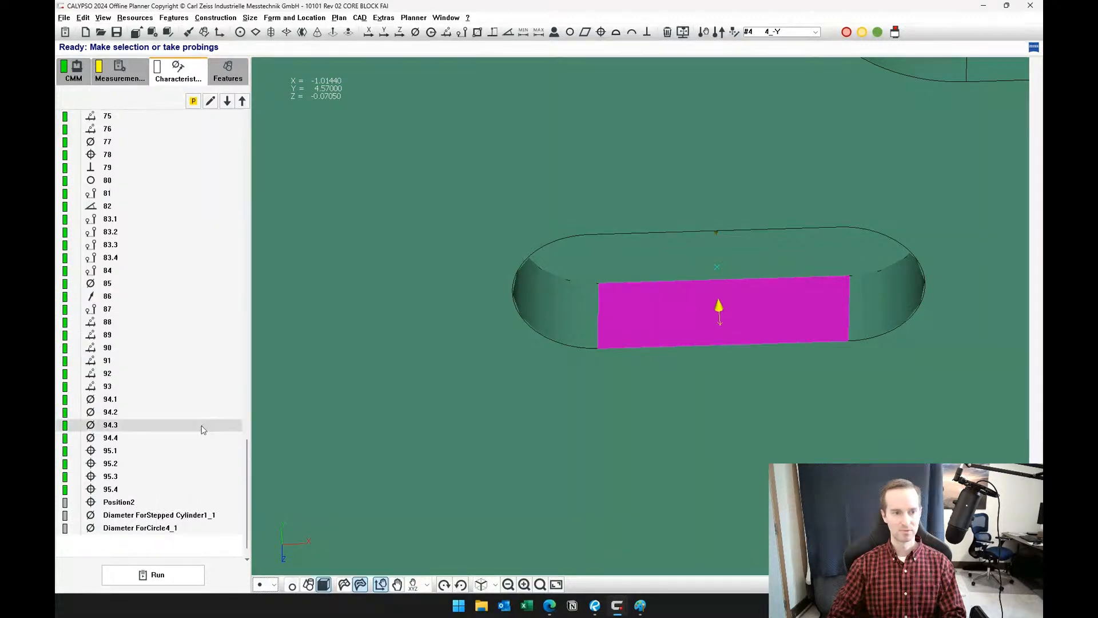
left_click(601, 32)
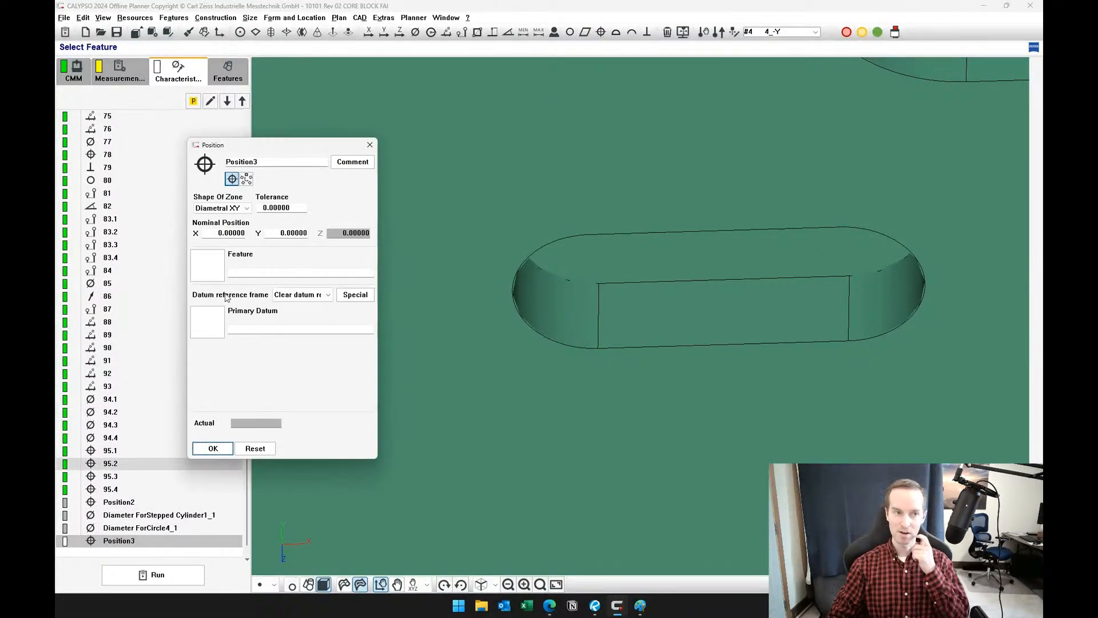
left_click(214, 273)
left_click_drag(373, 277, 373, 389)
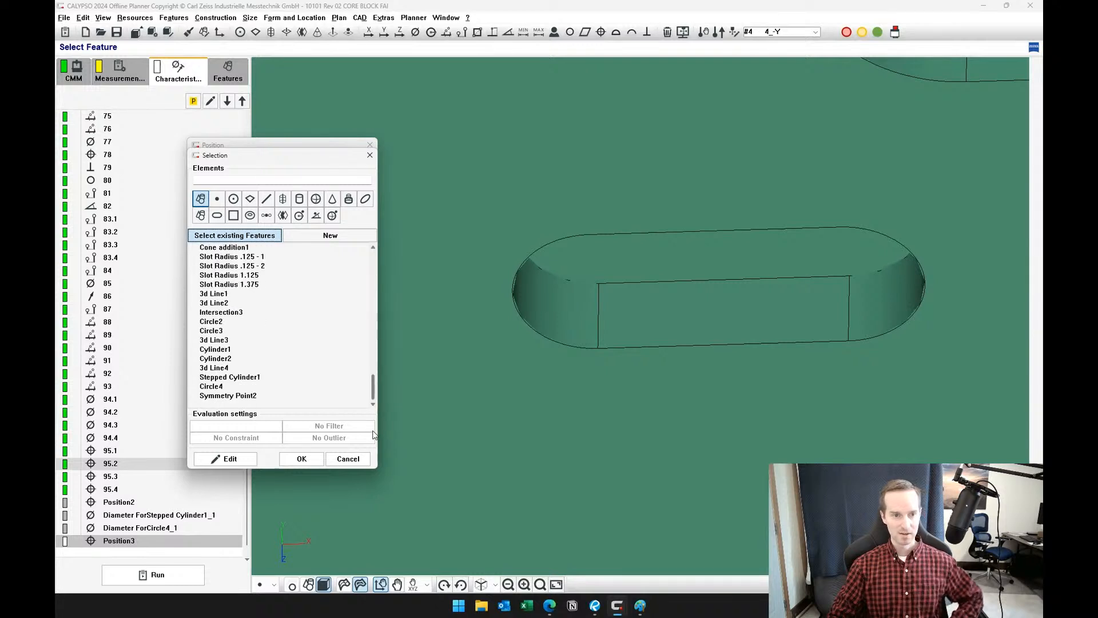
double_click(237, 395)
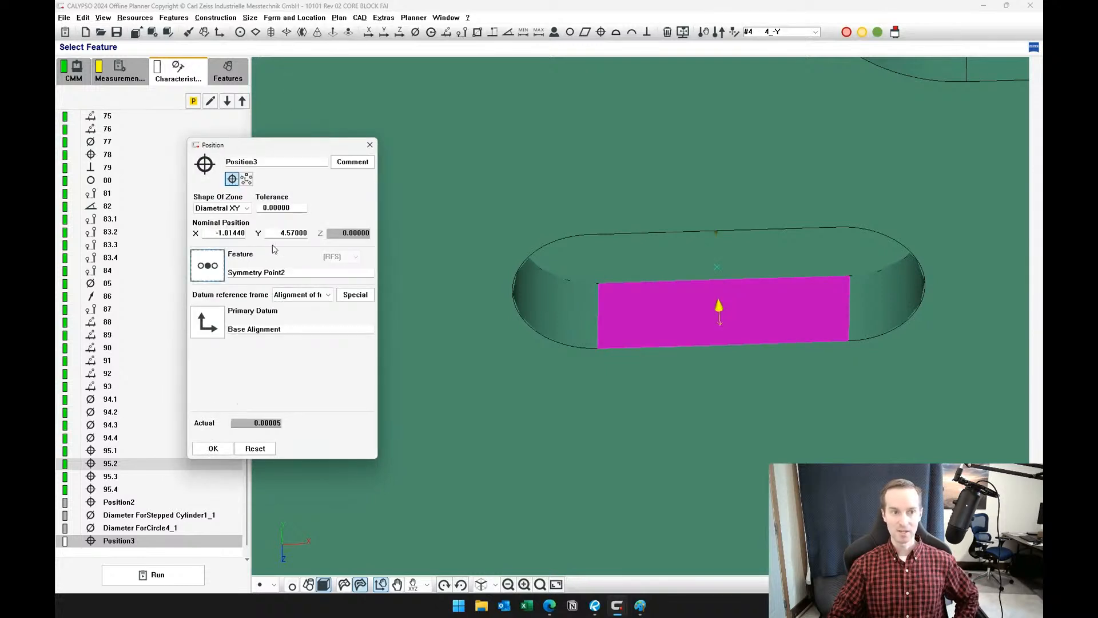
- Set the position's shape of zone to Only Y and its tolerance to .005
left_click(247, 207)
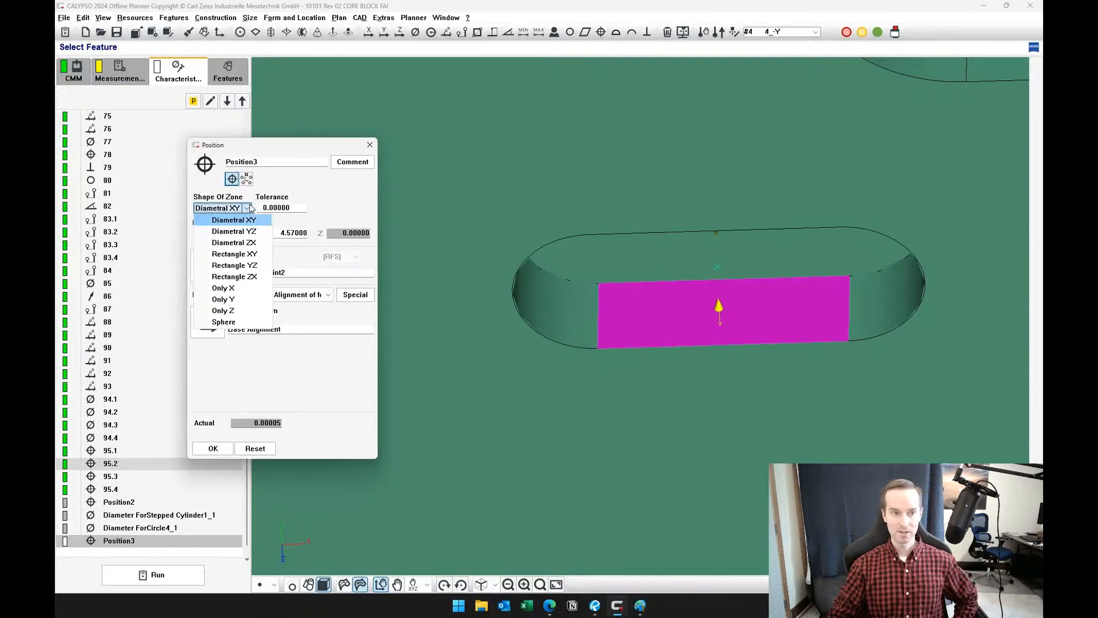
left_click(241, 300)
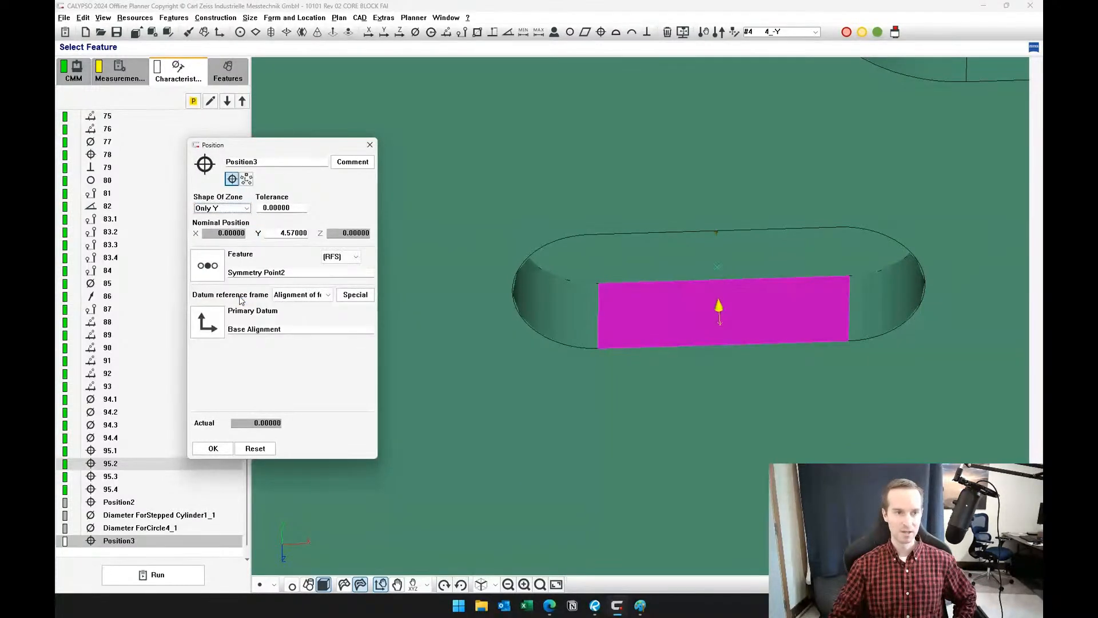
double_click(289, 208)
type(".005")
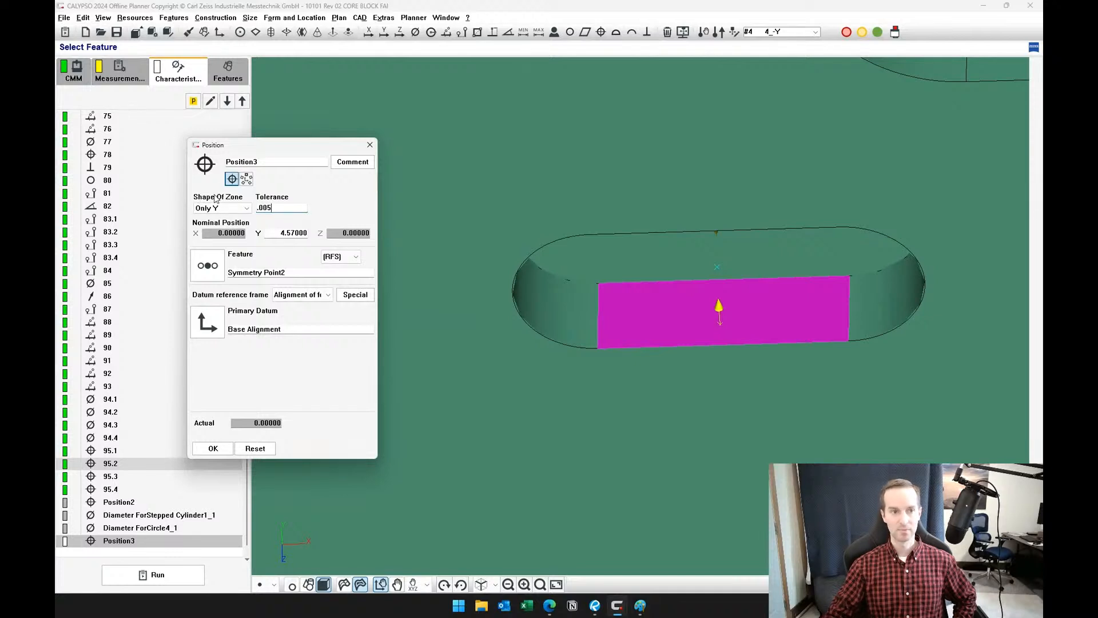
- Apply MMC to the position's feature, accept it, and place the generated distance characteristic ahead of Position3 in the list
left_click(355, 257)
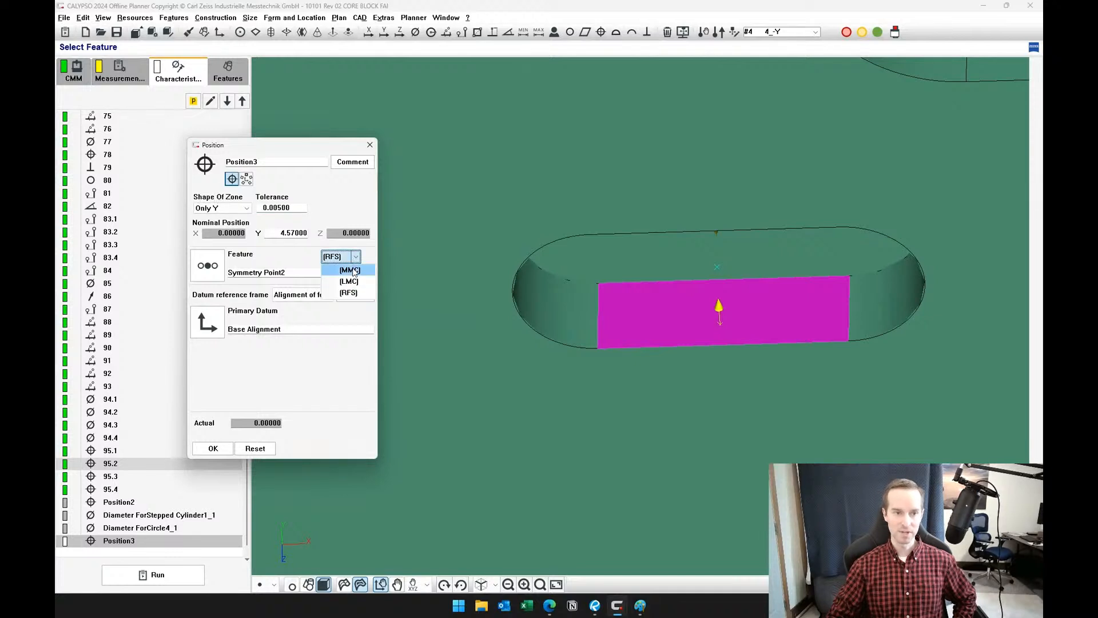
left_click(352, 270)
left_click(334, 289)
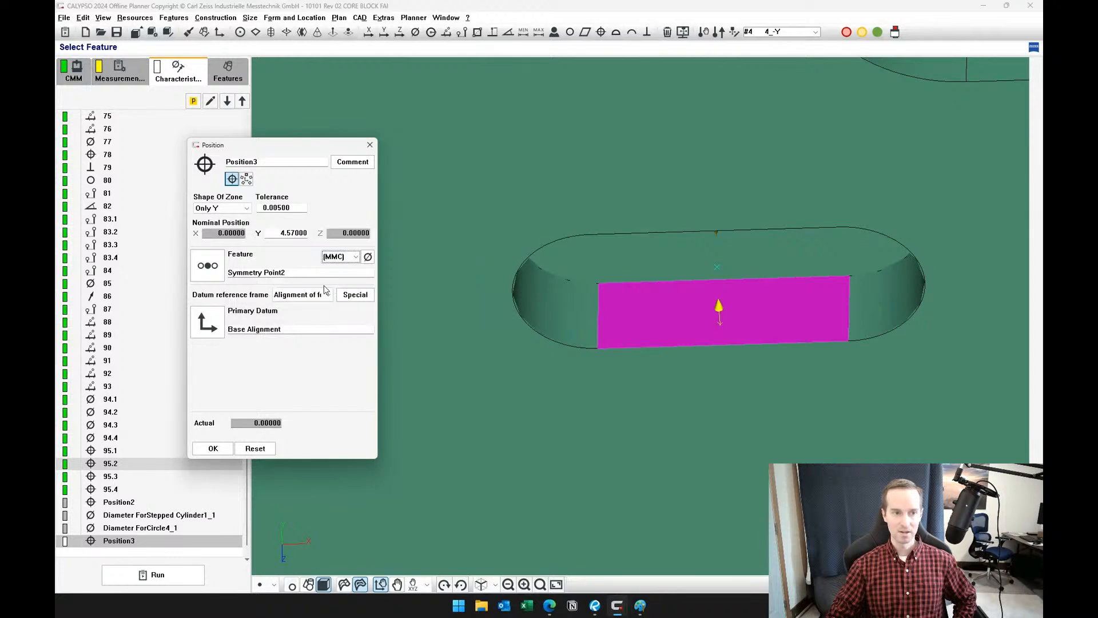
left_click(226, 450)
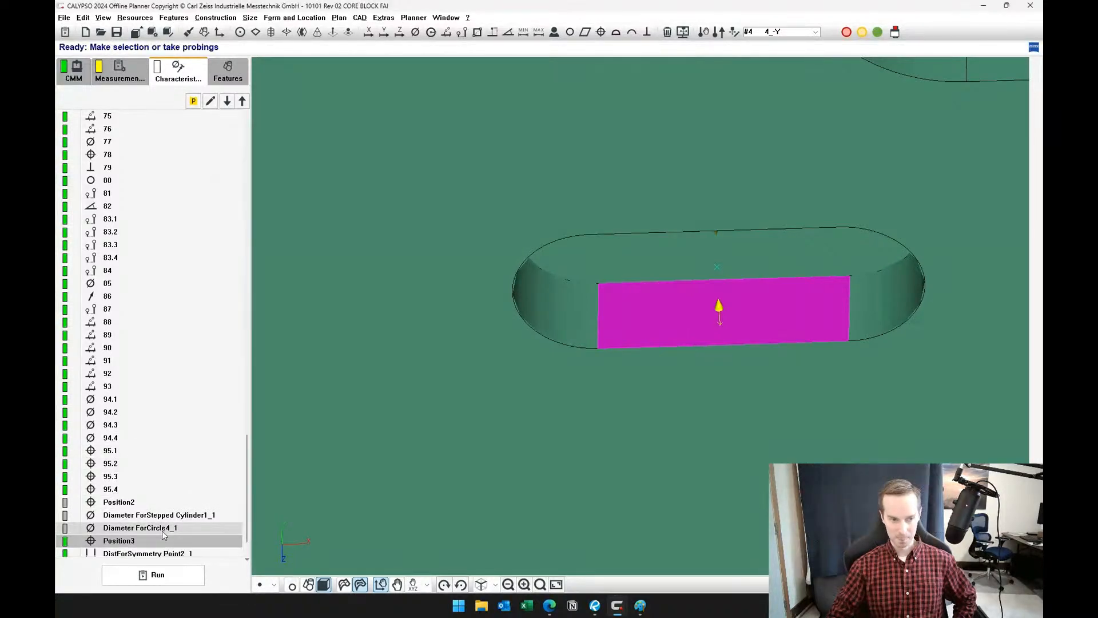
left_click_drag(155, 521, 153, 517)
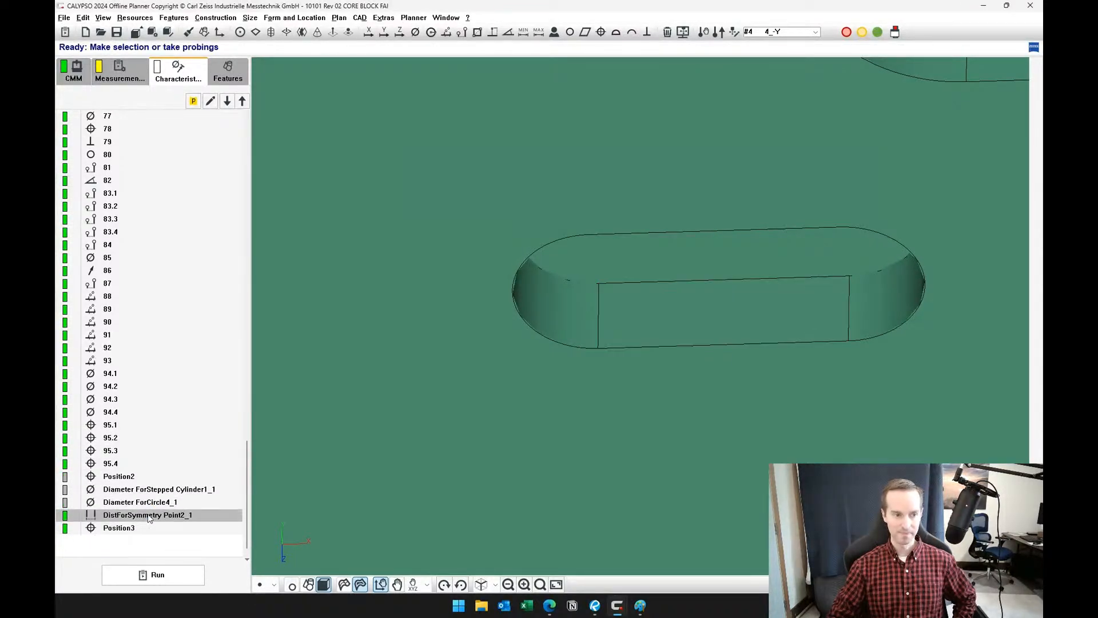
- Open the symmetry point's distance characteristic to review its tolerances, close it, and check the settings of Position3
double_click(145, 516)
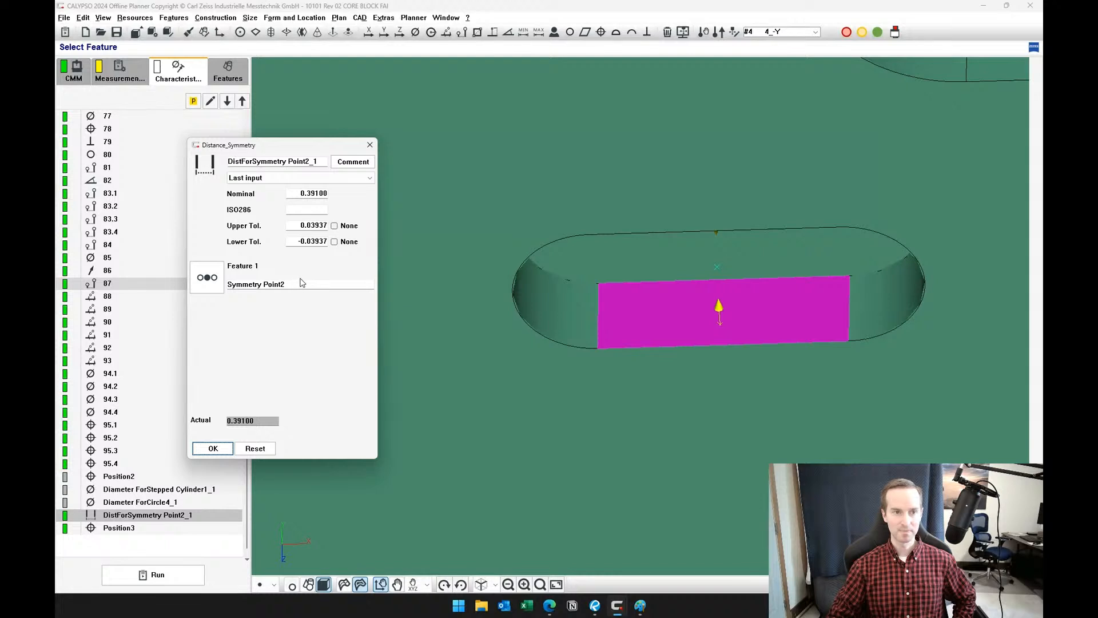
double_click(298, 225)
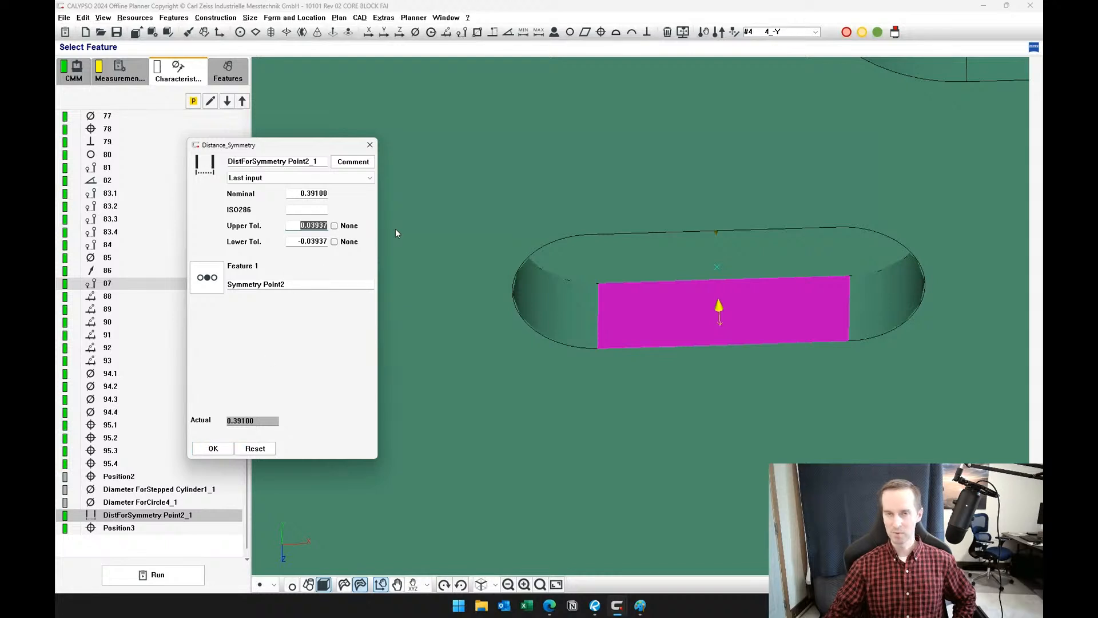
left_click(218, 447)
double_click(143, 528)
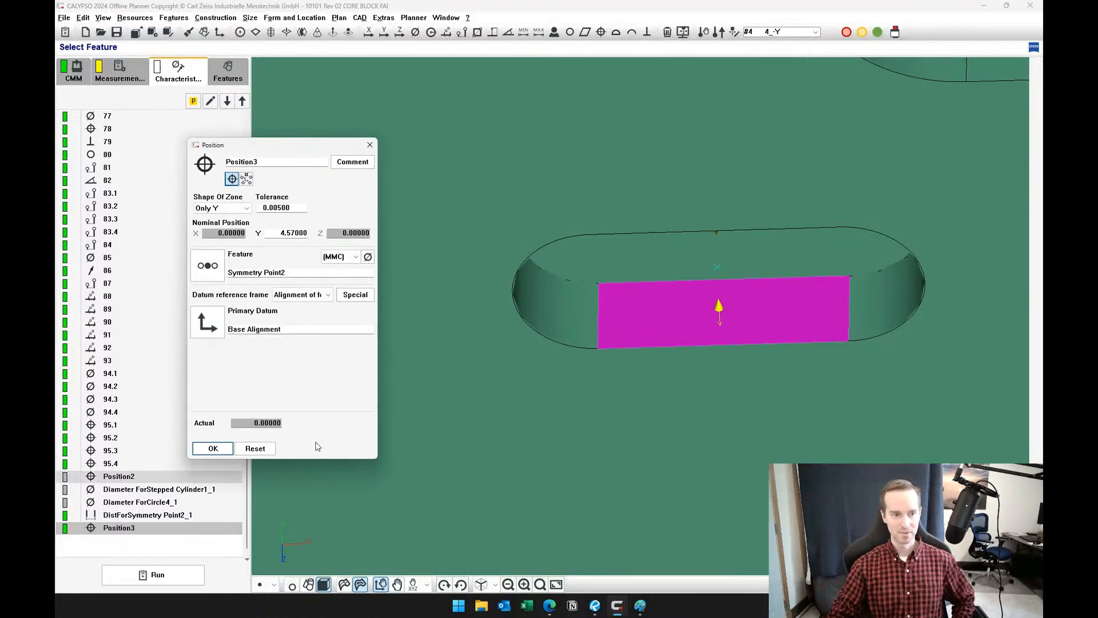
left_click(213, 448)
- Define a circle on each of the slot's two rounded ends from the CAD model
left_click_drag(500, 393, 532, 242)
scroll(530, 260, "down", 4)
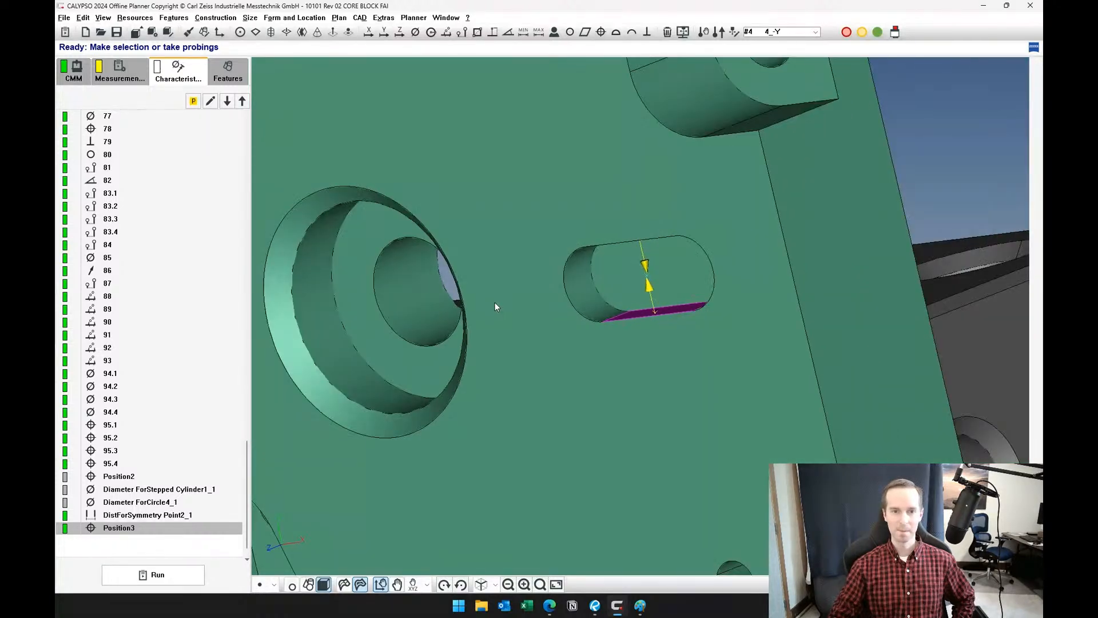
left_click(228, 71)
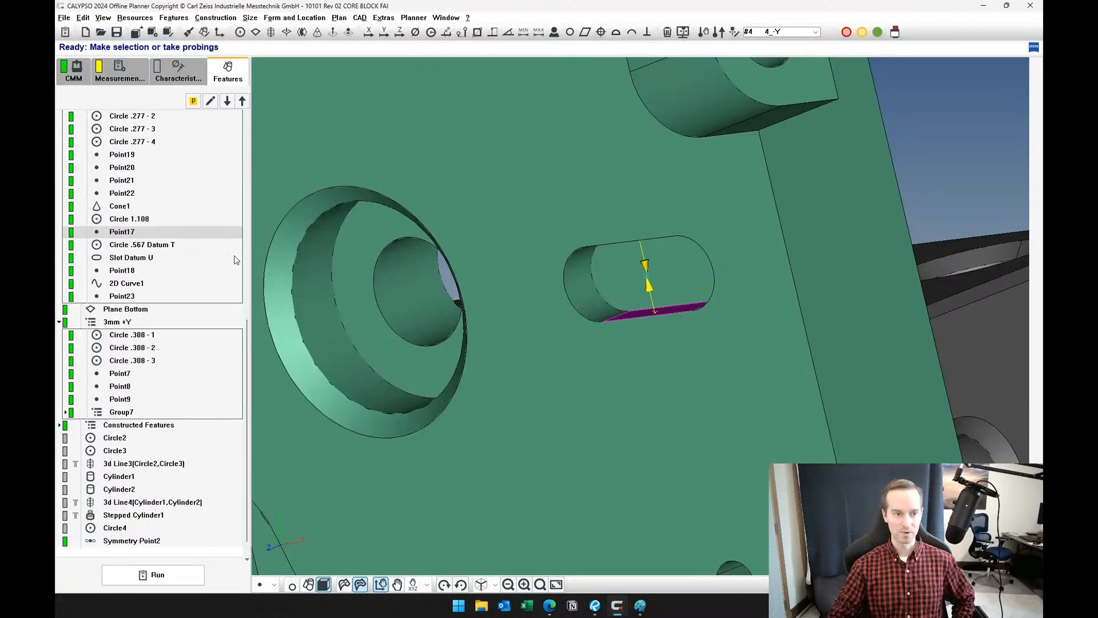
scroll(193, 499, "down", 1)
left_click(273, 584)
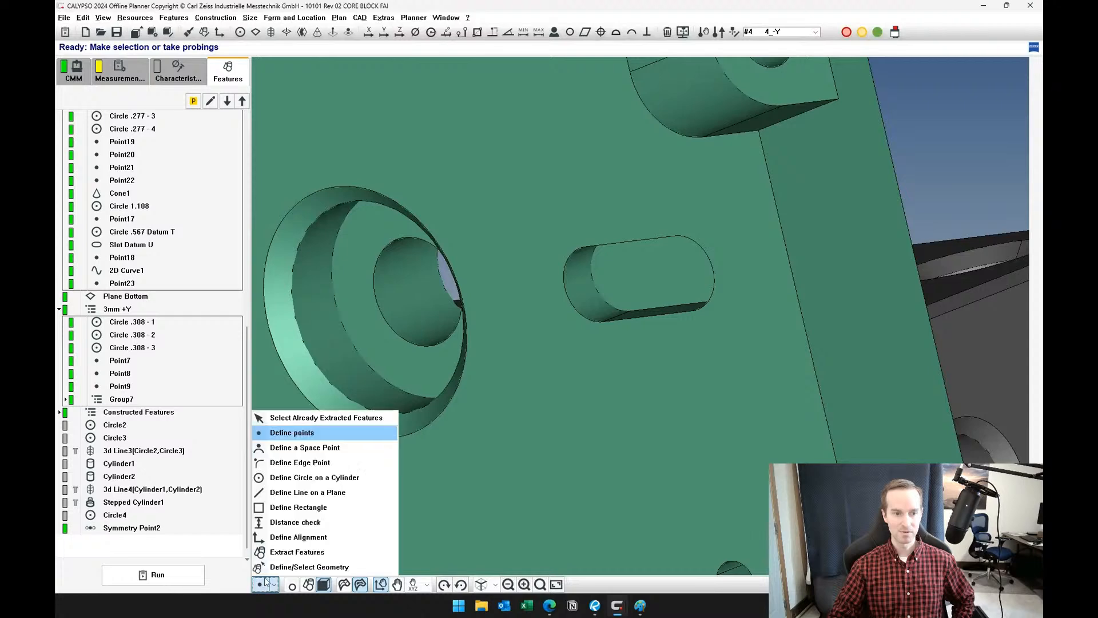
left_click(314, 477)
middle_click_drag(627, 285, 764, 249)
left_click(578, 285)
left_click(751, 250)
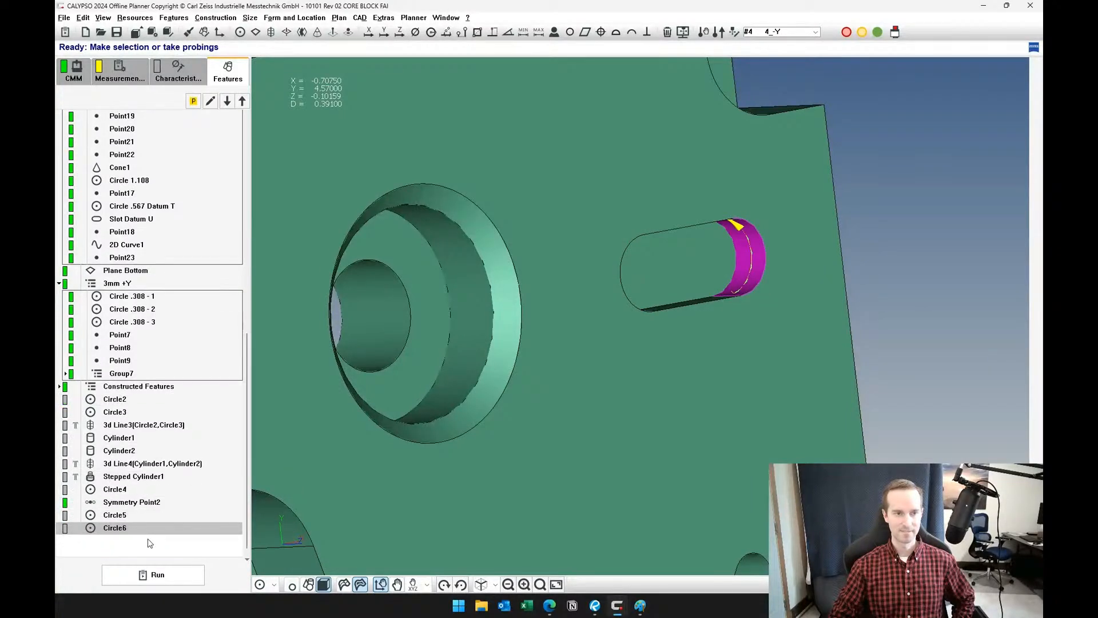
left_click(148, 542)
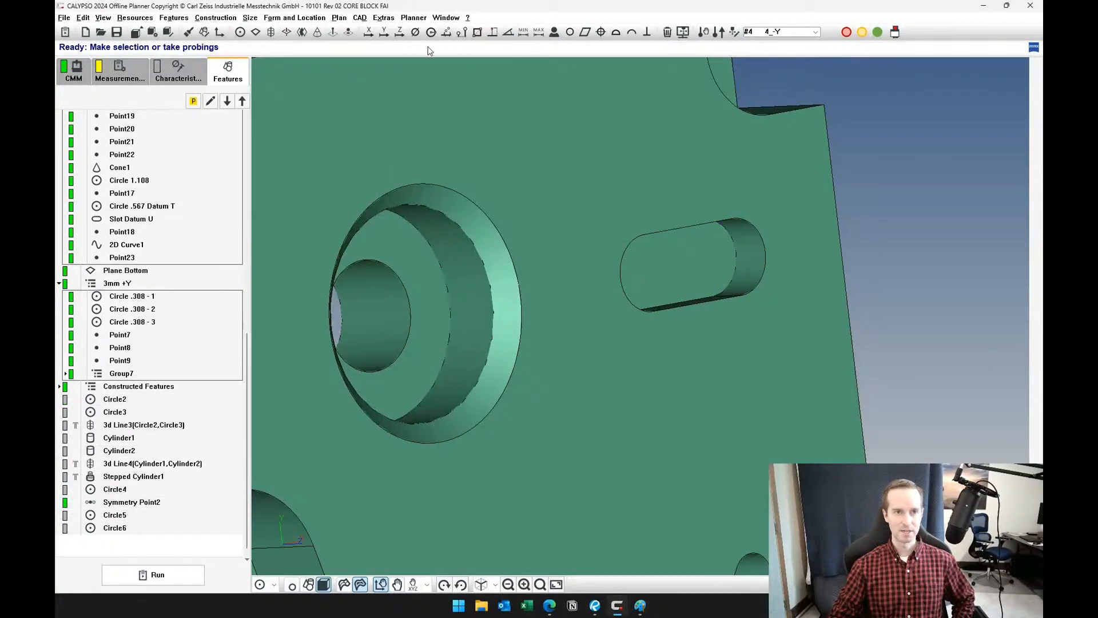
- Construct a symmetry between the slot's end circles, using Circle5 as Feature 1 and Circle6 as Feature 2
left_click(302, 32)
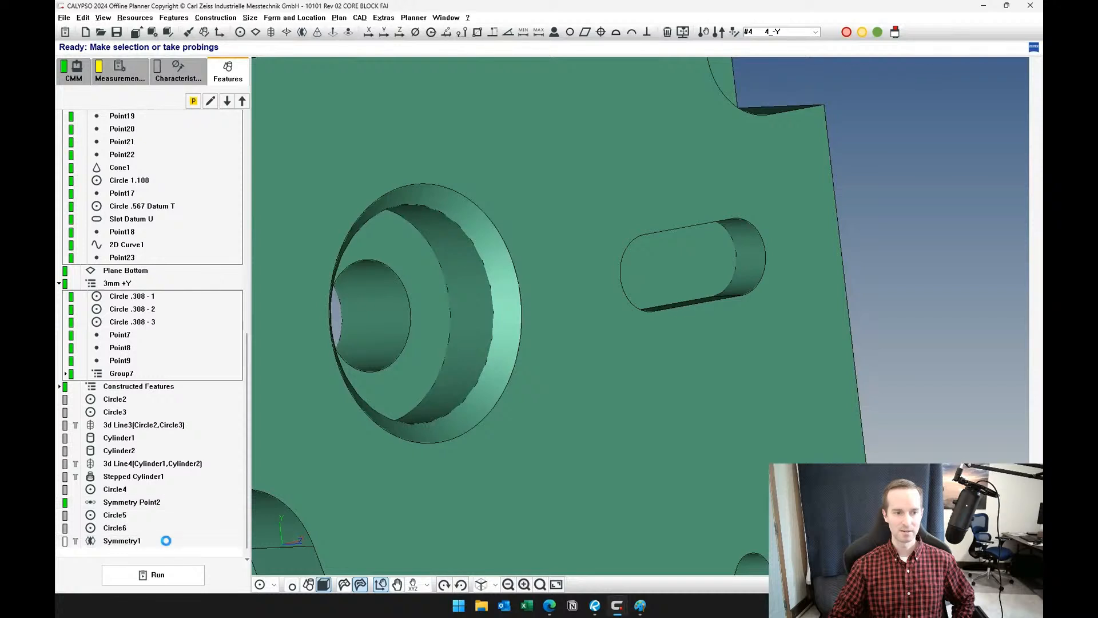
left_click(224, 207)
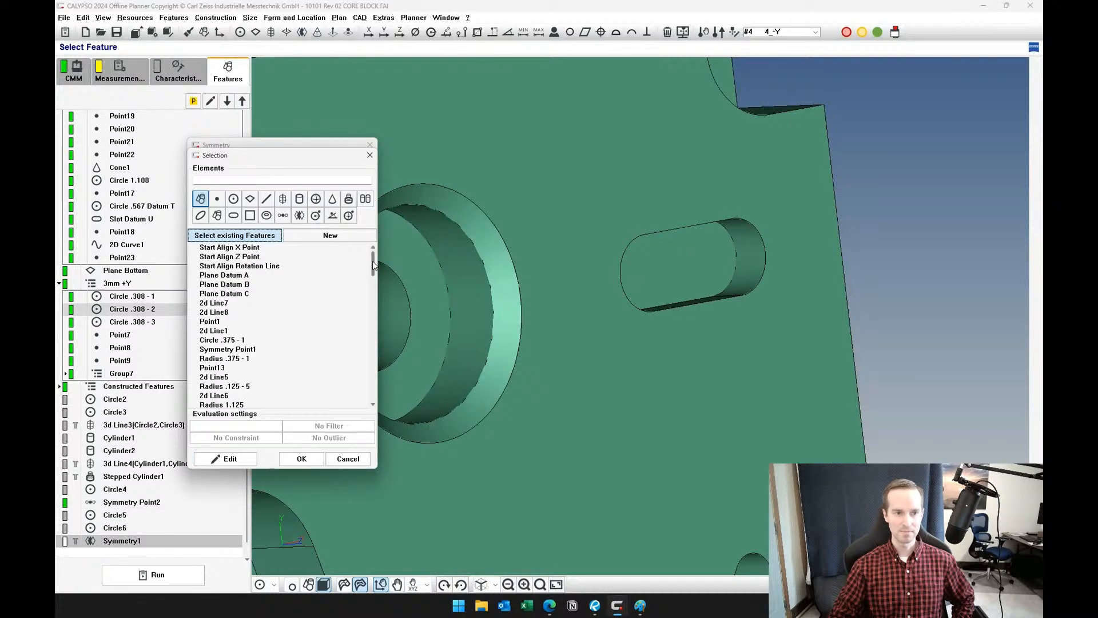
left_click_drag(373, 264, 373, 386)
double_click(248, 387)
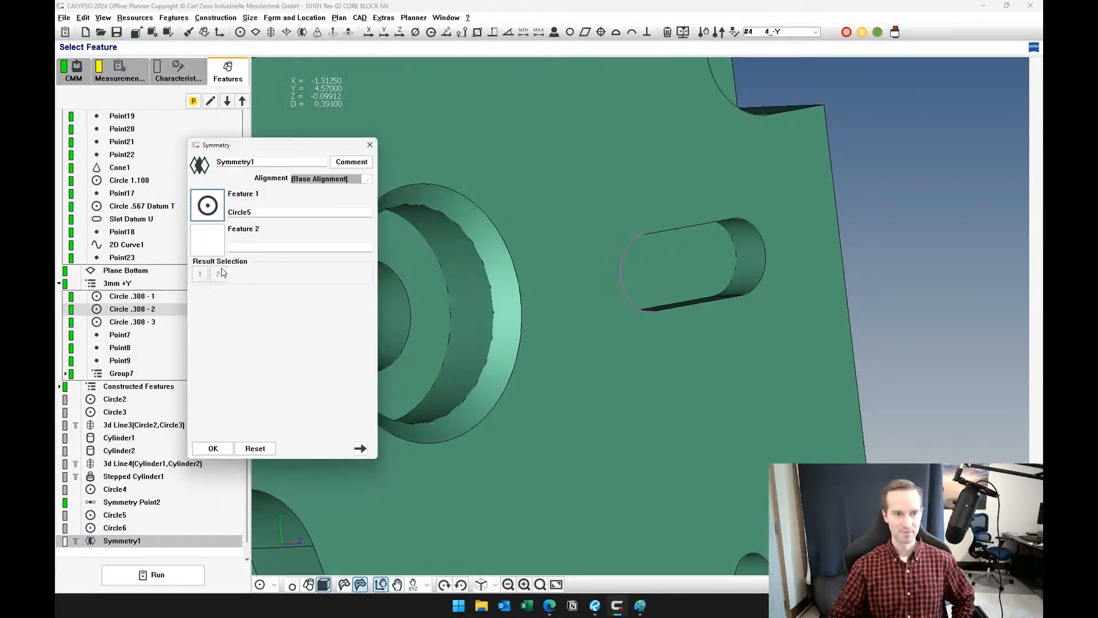
left_click(224, 239)
left_click_drag(373, 261, 373, 389)
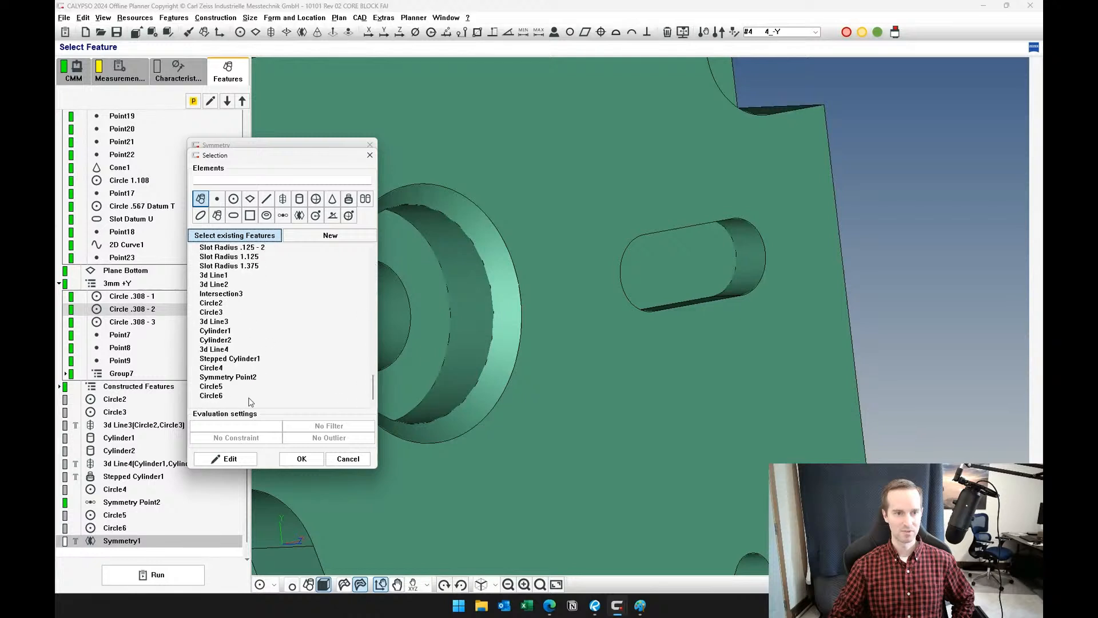
double_click(217, 399)
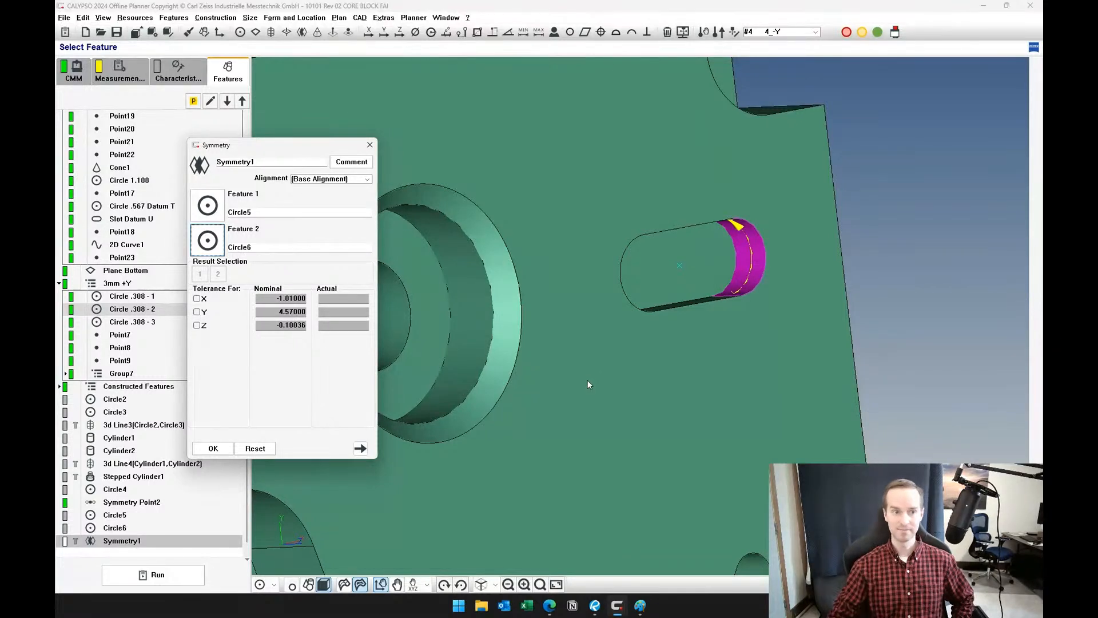
left_click(213, 449)
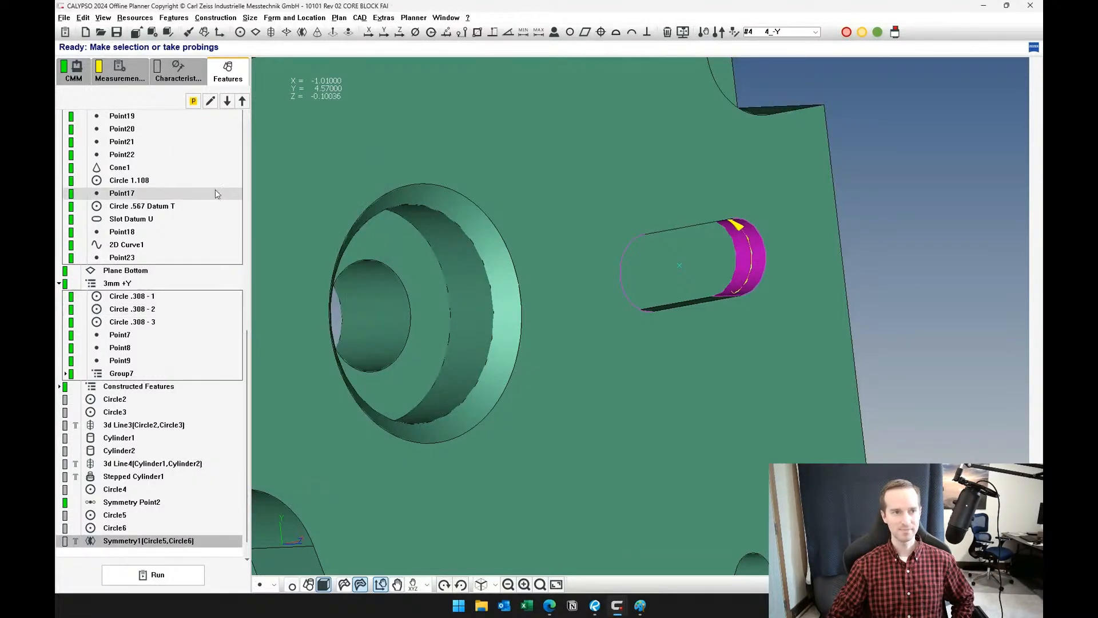
- Create a position characteristic on Symmetry1 with its shape of zone set to Only X
left_click(192, 80)
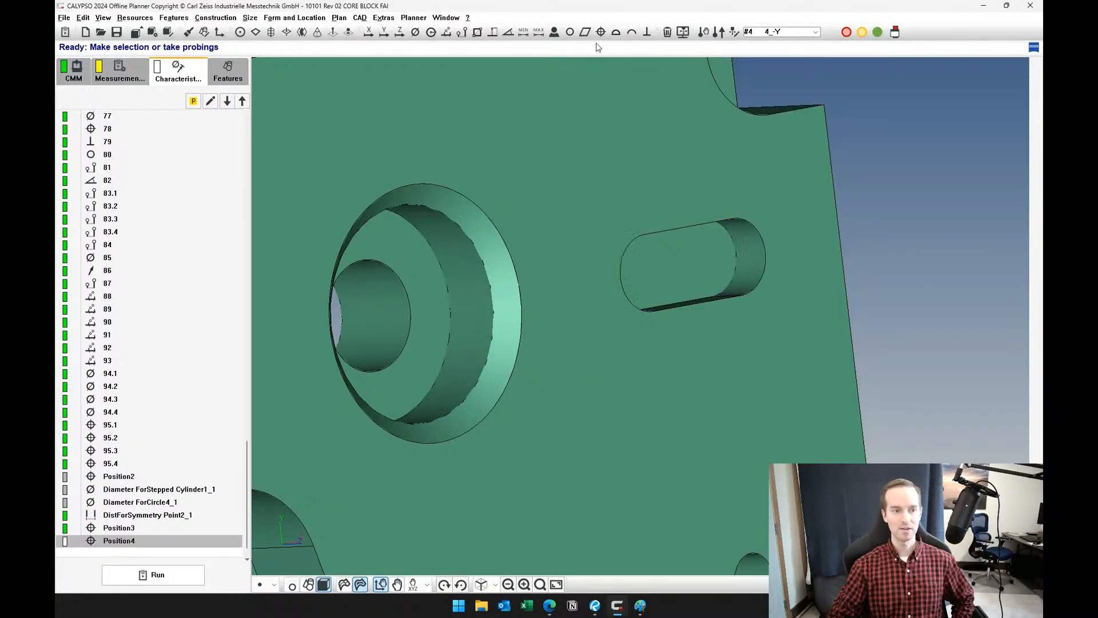
double_click(168, 541)
left_click(211, 255)
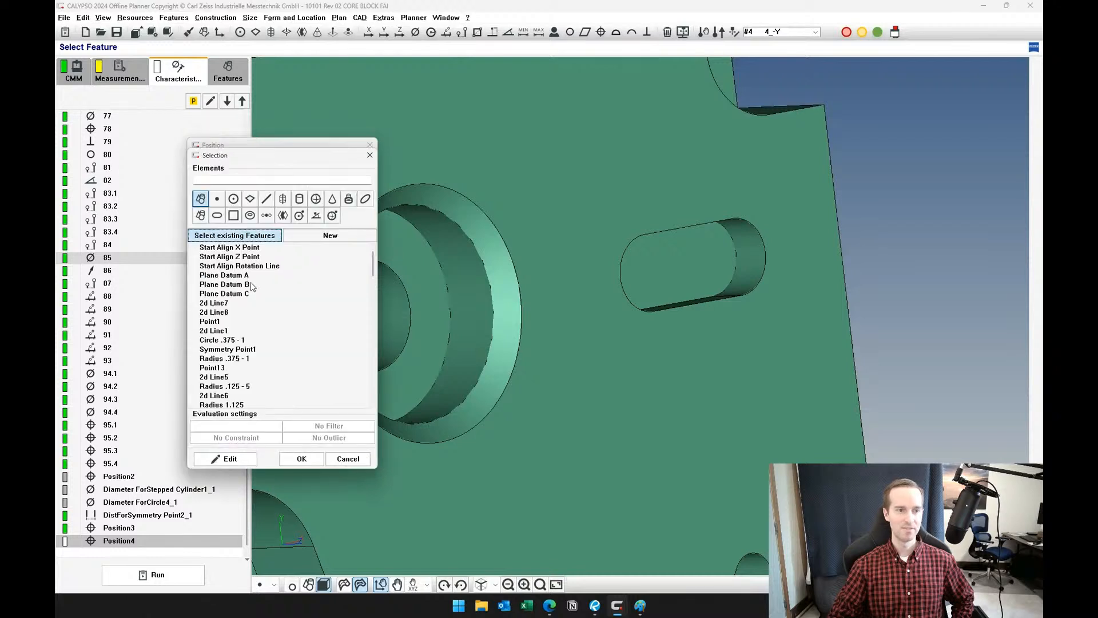
scroll(289, 344, "down", 3)
left_click_drag(372, 284, 375, 419)
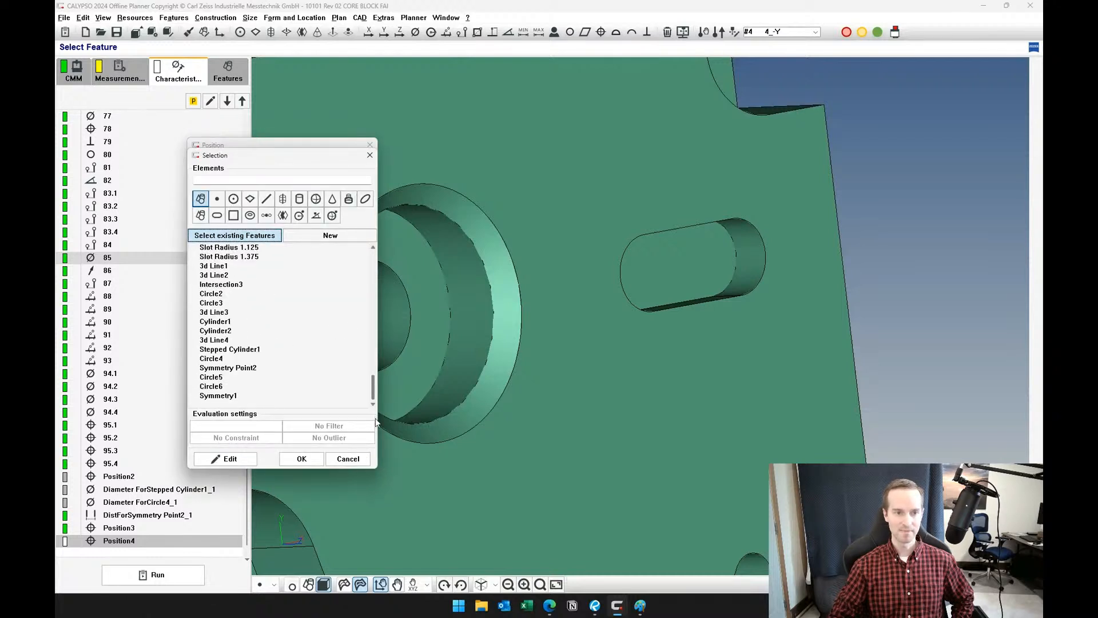
double_click(275, 396)
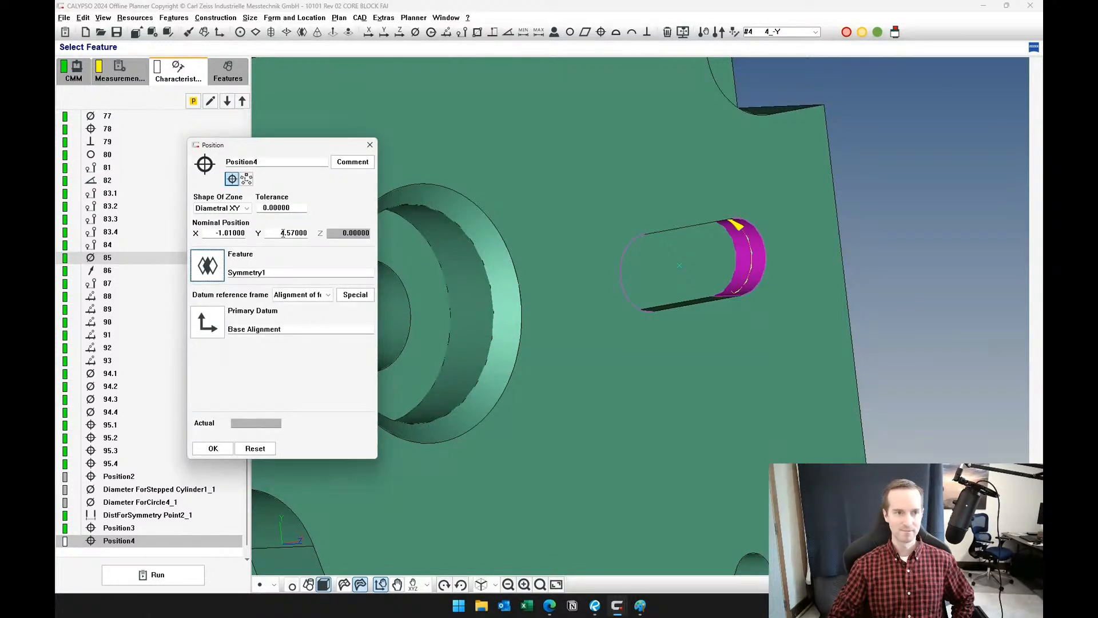
left_click(246, 207)
left_click(246, 289)
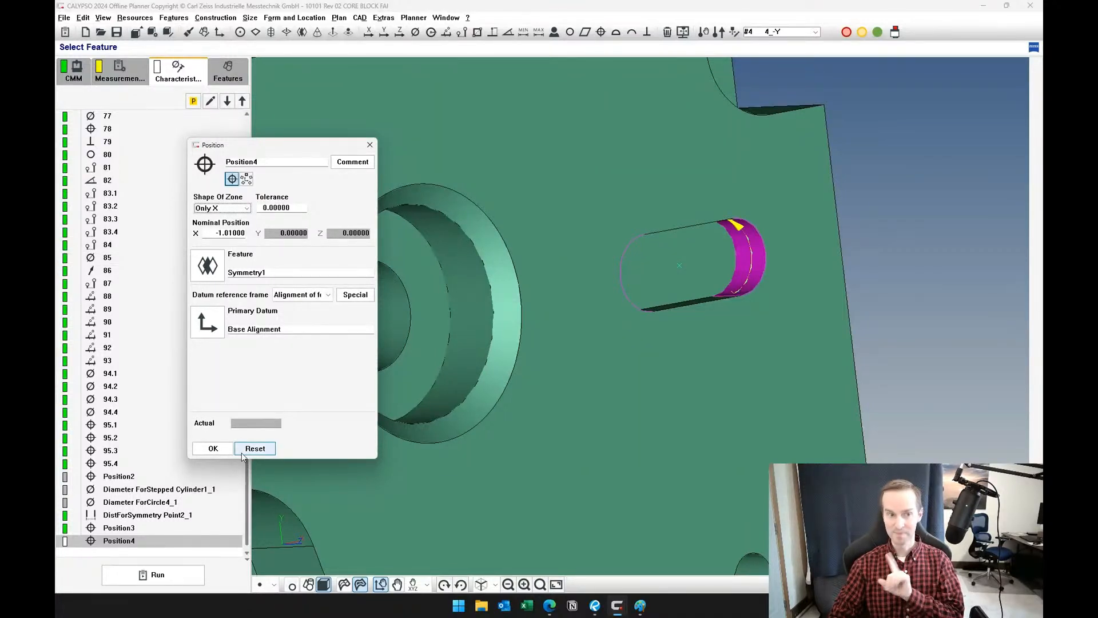
left_click(214, 448)
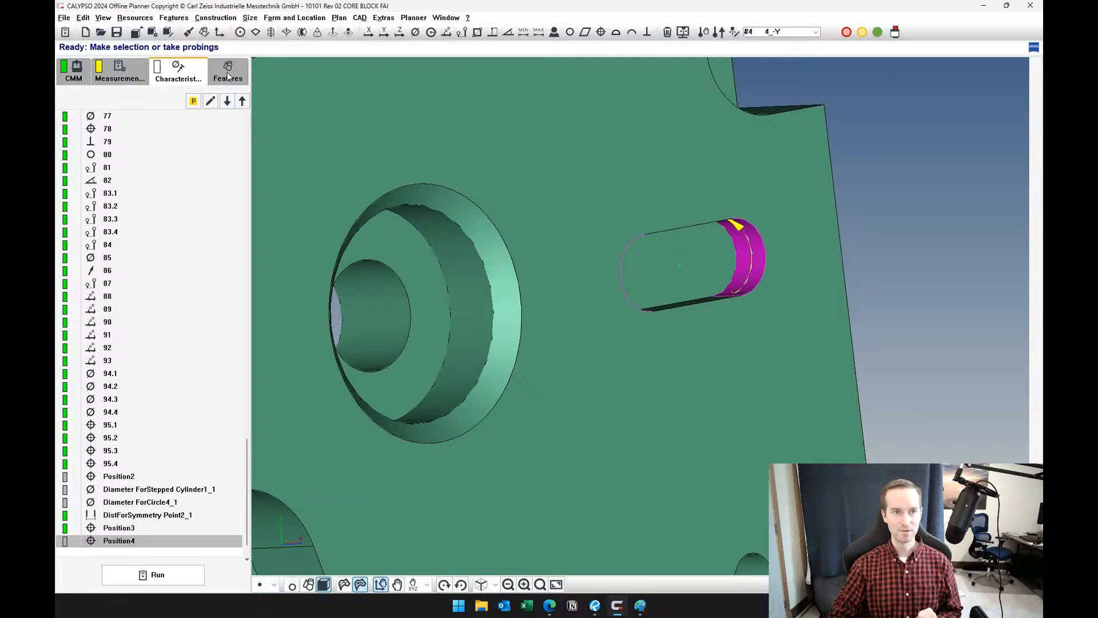
- Add a caliper distance characteristic between Circle5 and Circle6, keeping Maximum for both features
left_click(447, 31)
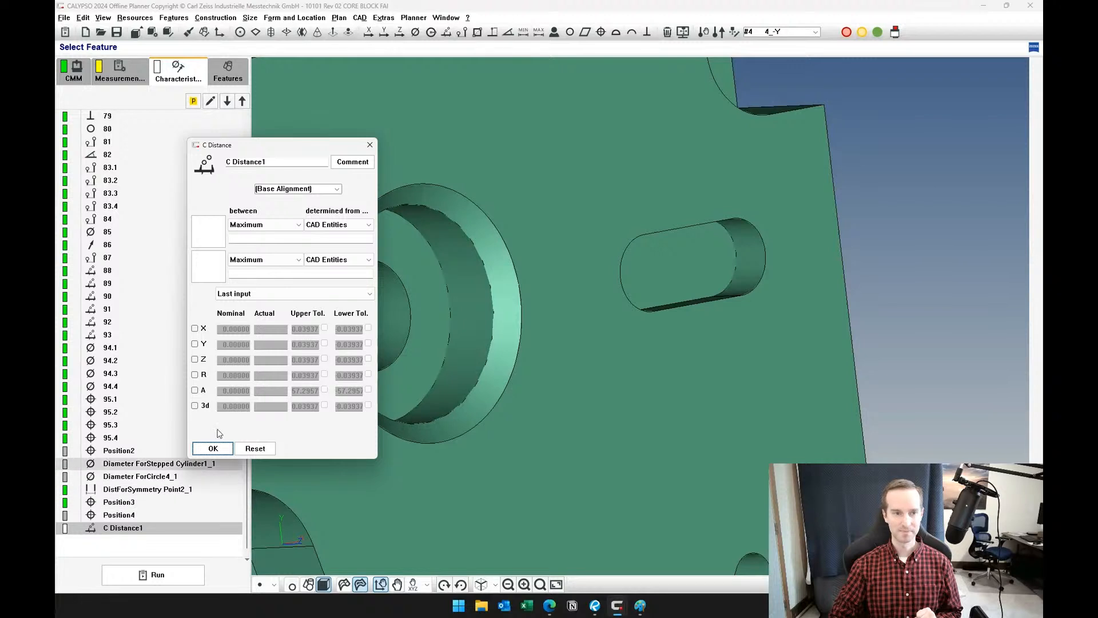
left_click(208, 220)
scroll(343, 371, "down", 5)
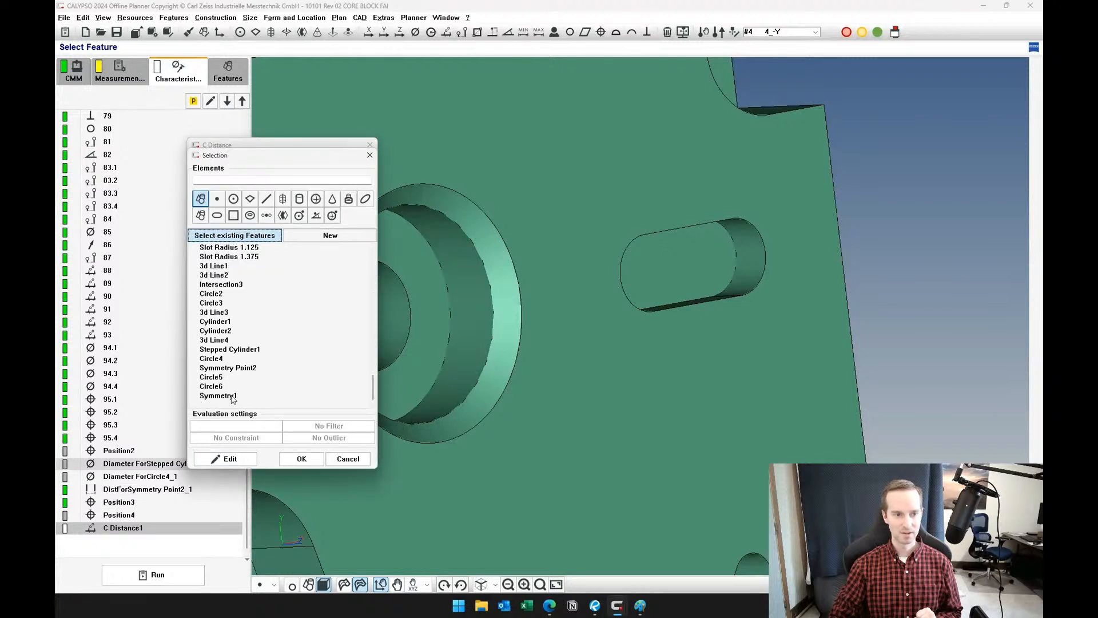
double_click(225, 377)
left_click(226, 281)
scroll(362, 276, "down", 5)
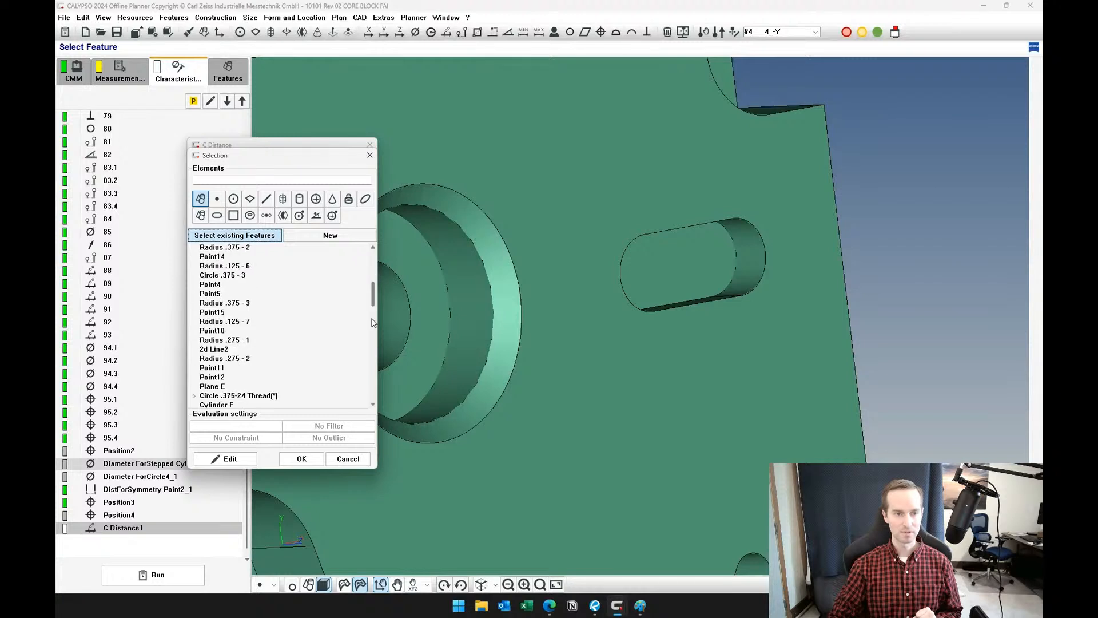
double_click(211, 387)
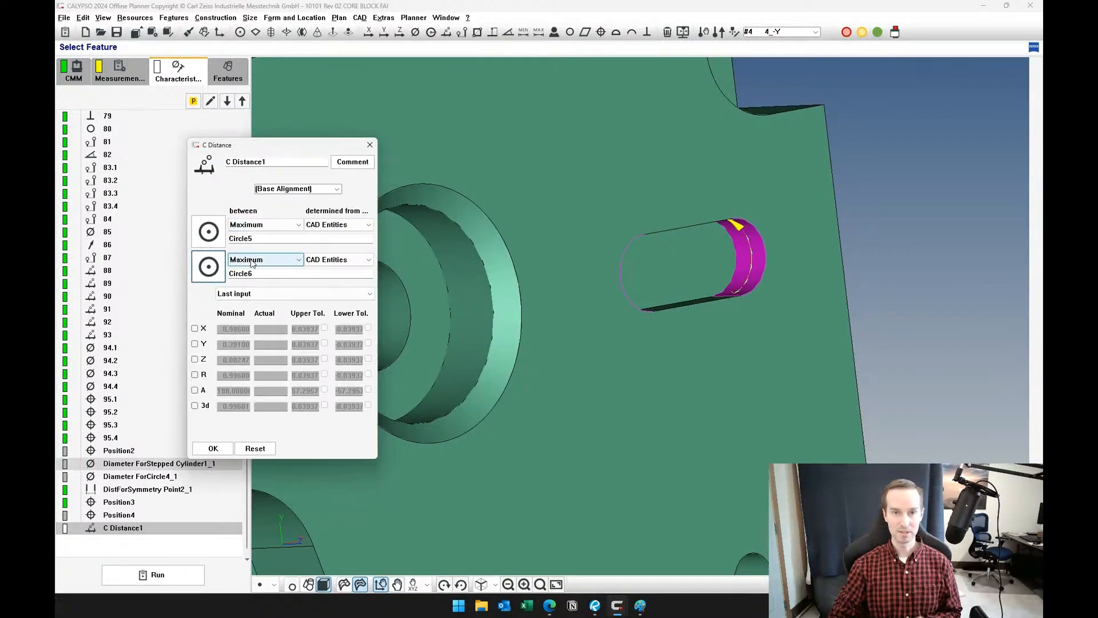
- Enable the X component of the caliper distance, accept it, and place Position4 after it in the characteristics list
left_click(200, 330)
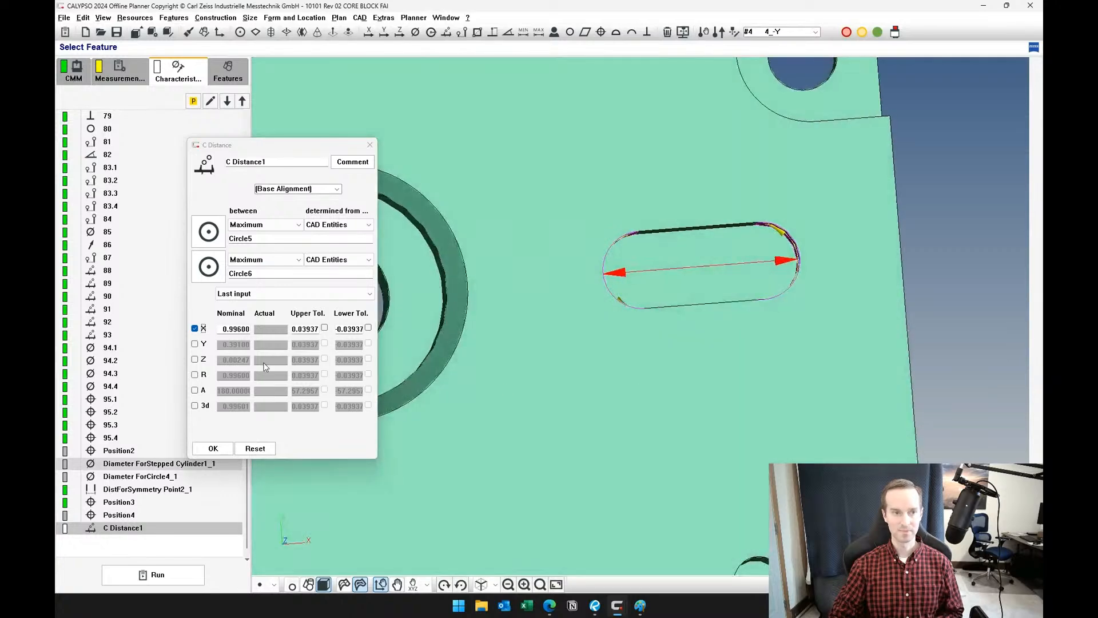
double_click(273, 162)
left_click(273, 162)
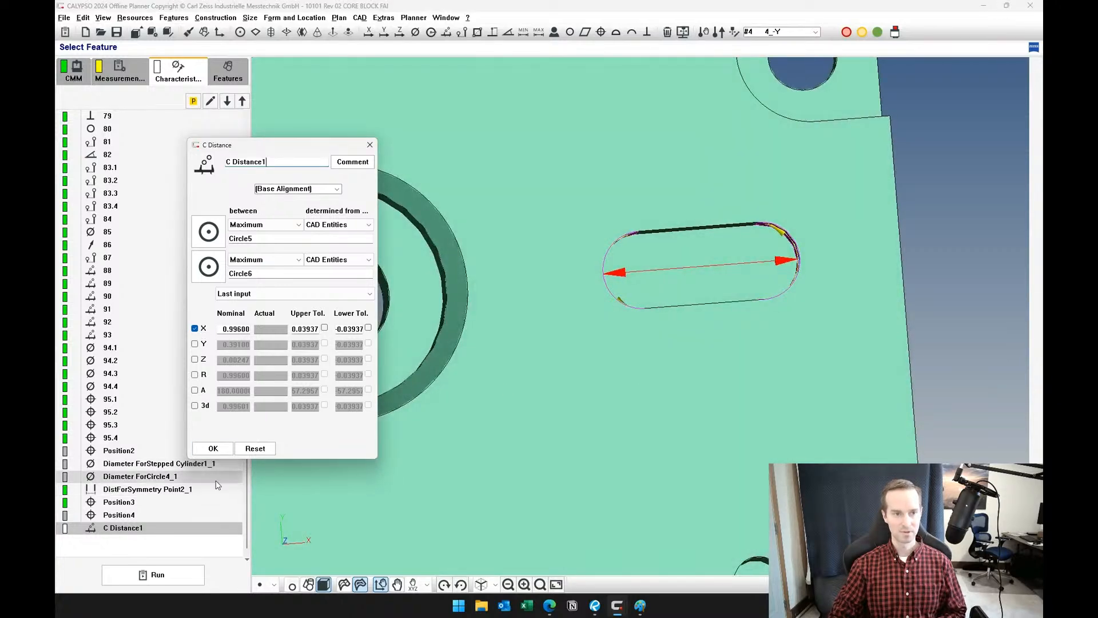
left_click(213, 448)
left_click_drag(181, 513, 150, 536)
- Set Position4's tolerance with the formula 0.005+ getActual("C Distance1_X").actual and accept the position
double_click(147, 527)
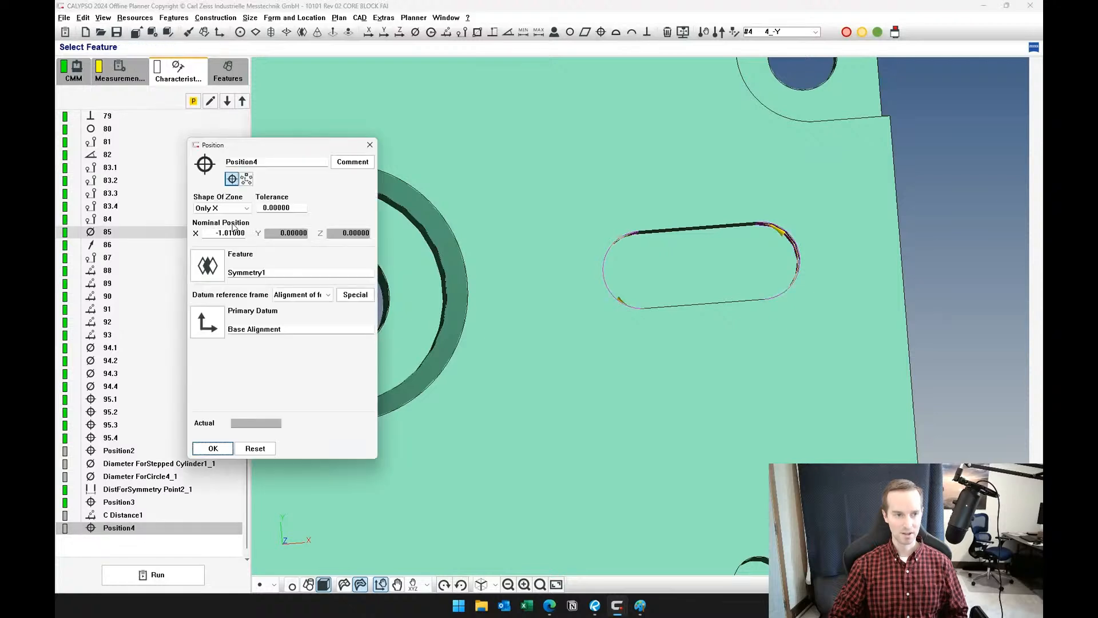
left_click(297, 209)
right_click(297, 210)
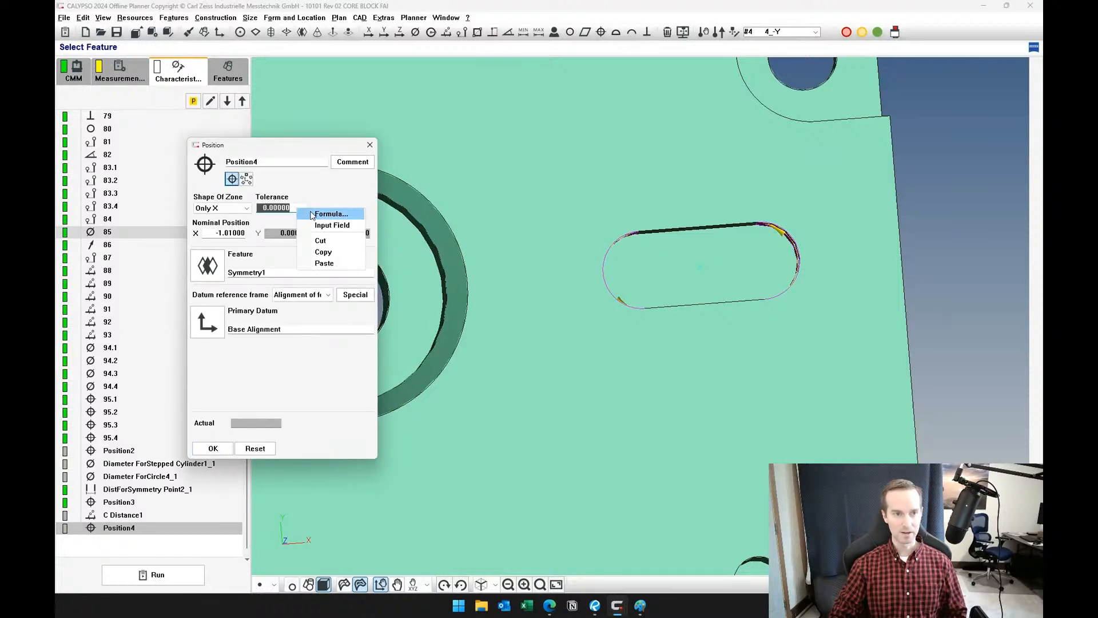
left_click(310, 215)
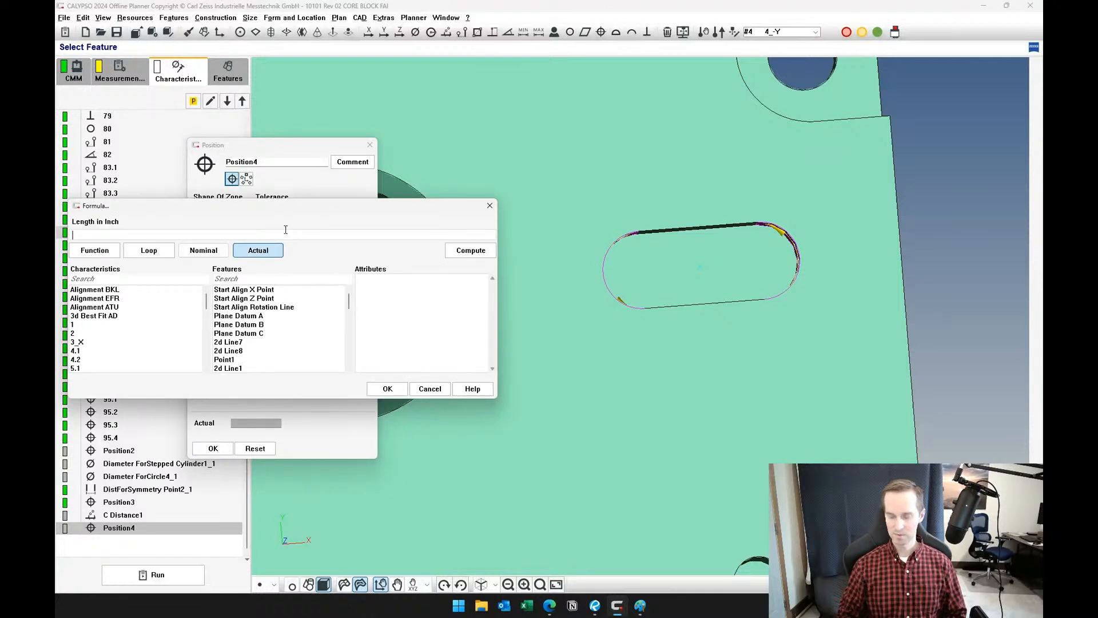
type("0.005")
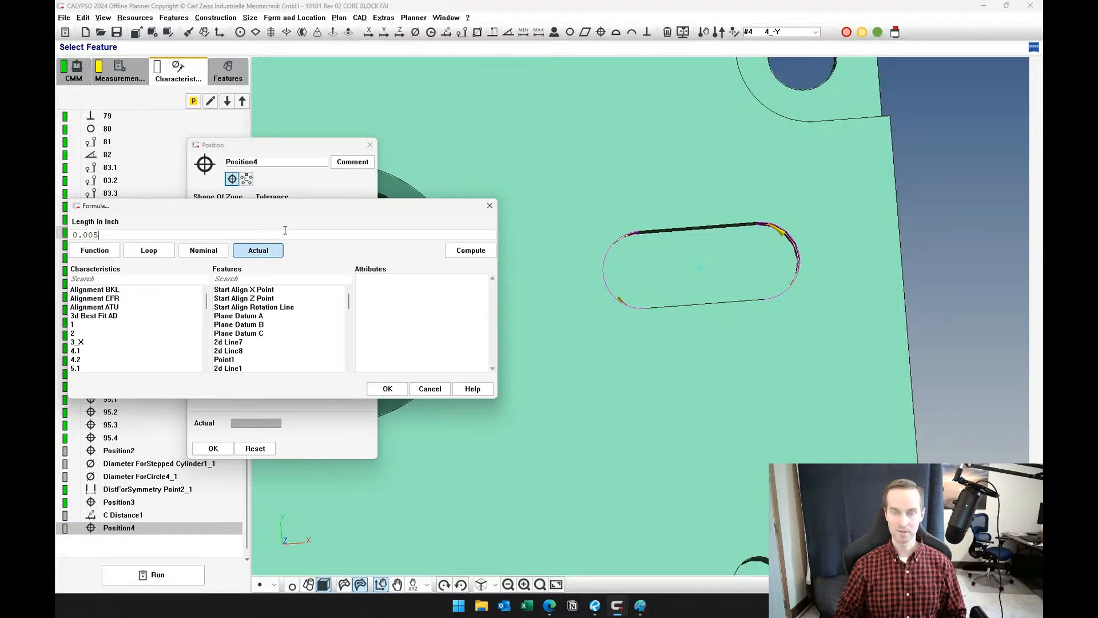
type("+")
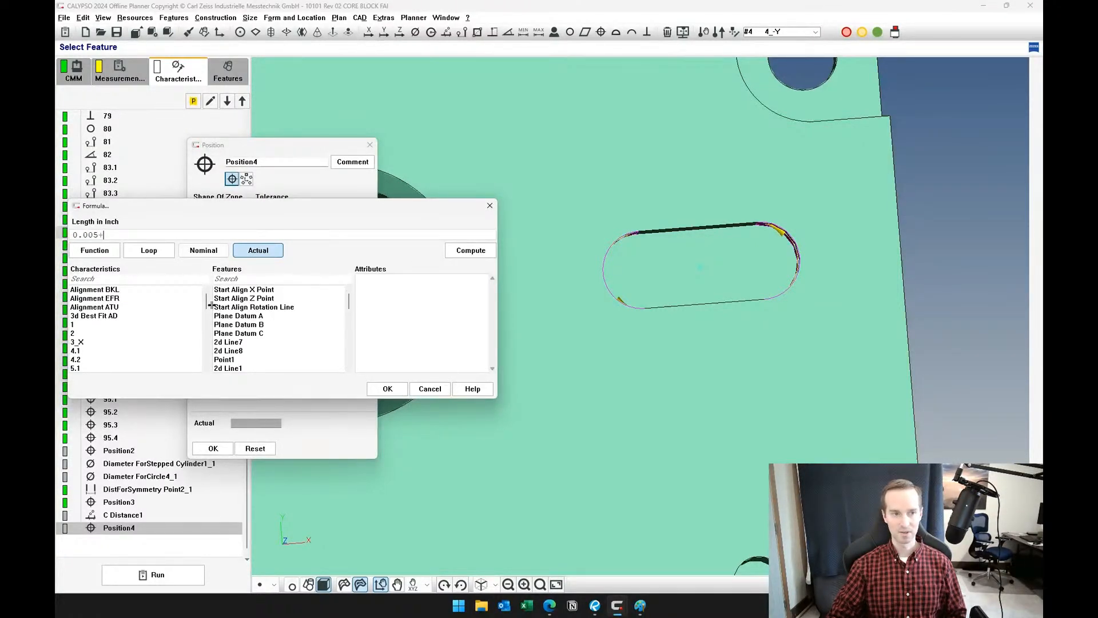
left_click_drag(210, 304, 156, 376)
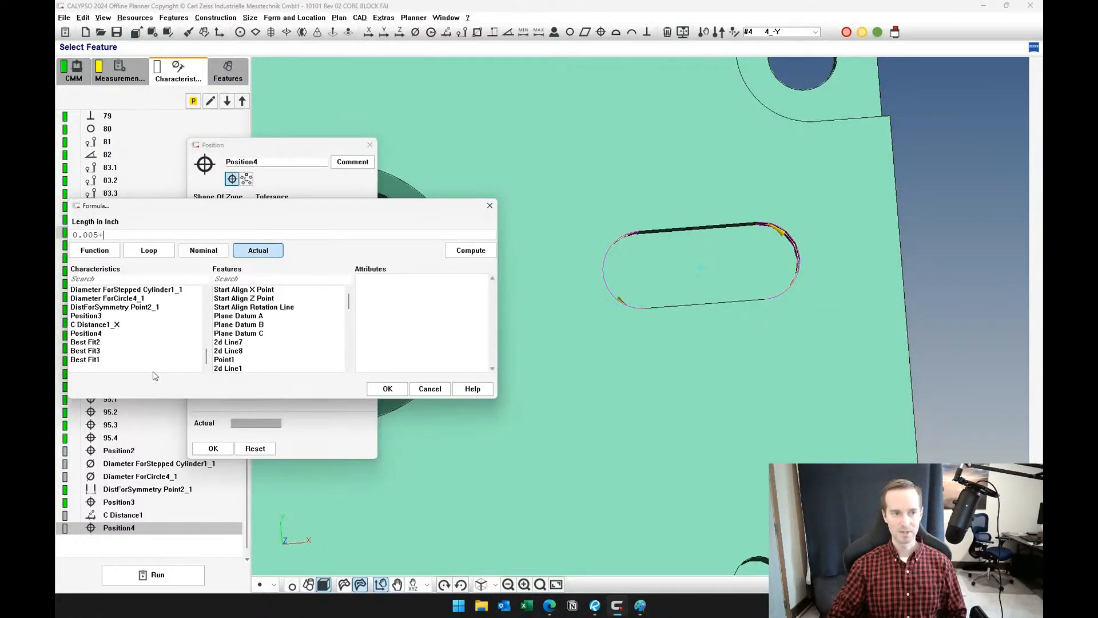
left_click(115, 325)
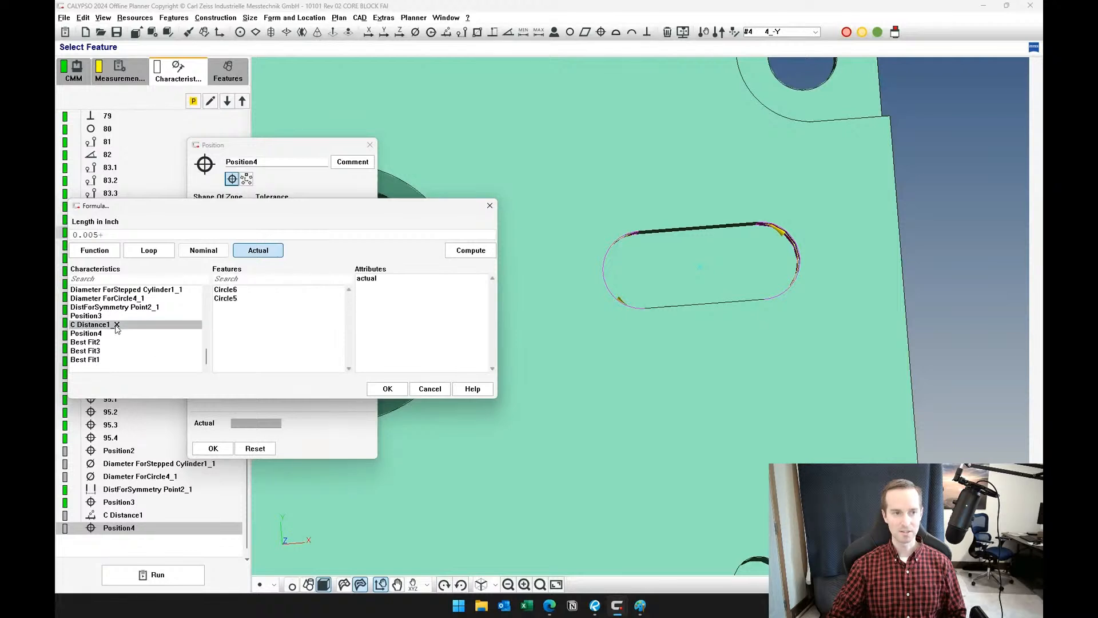
double_click(371, 279)
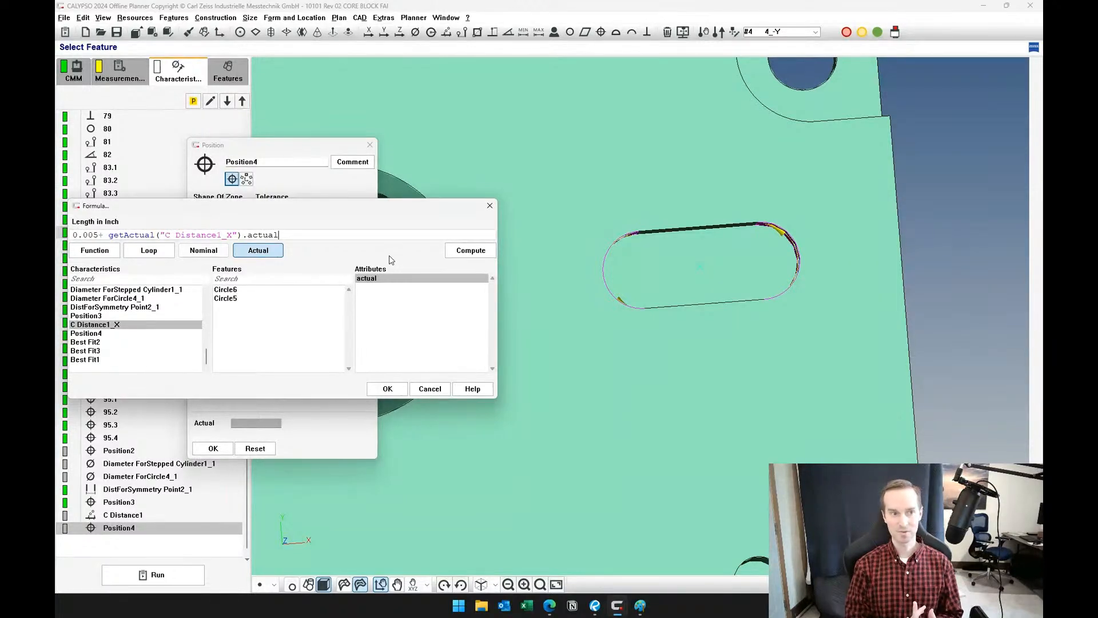
left_click(388, 388)
left_click(228, 447)
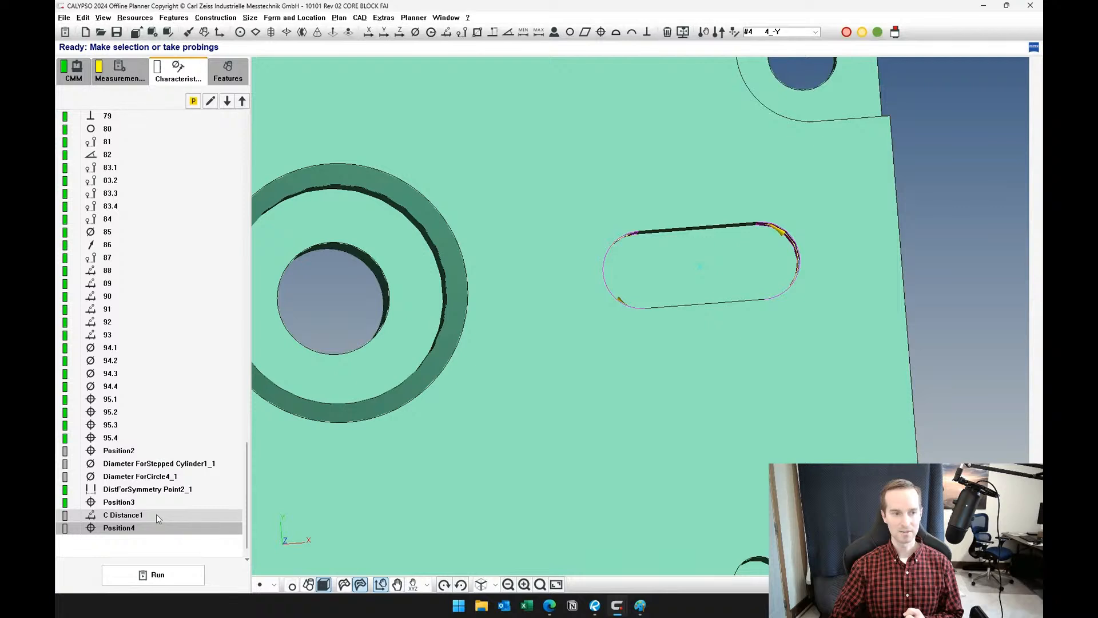
- Set the X tolerances of C Distance1 to 0.01 upper and -0.01 lower
double_click(156, 514)
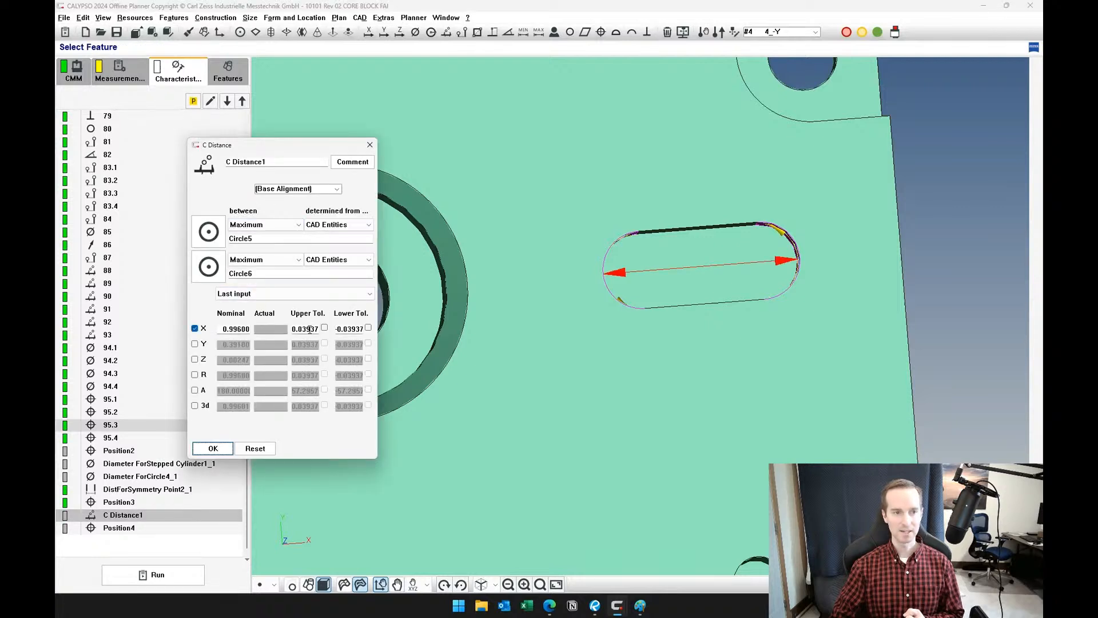
left_click_drag(304, 330, 495, 363)
type("1")
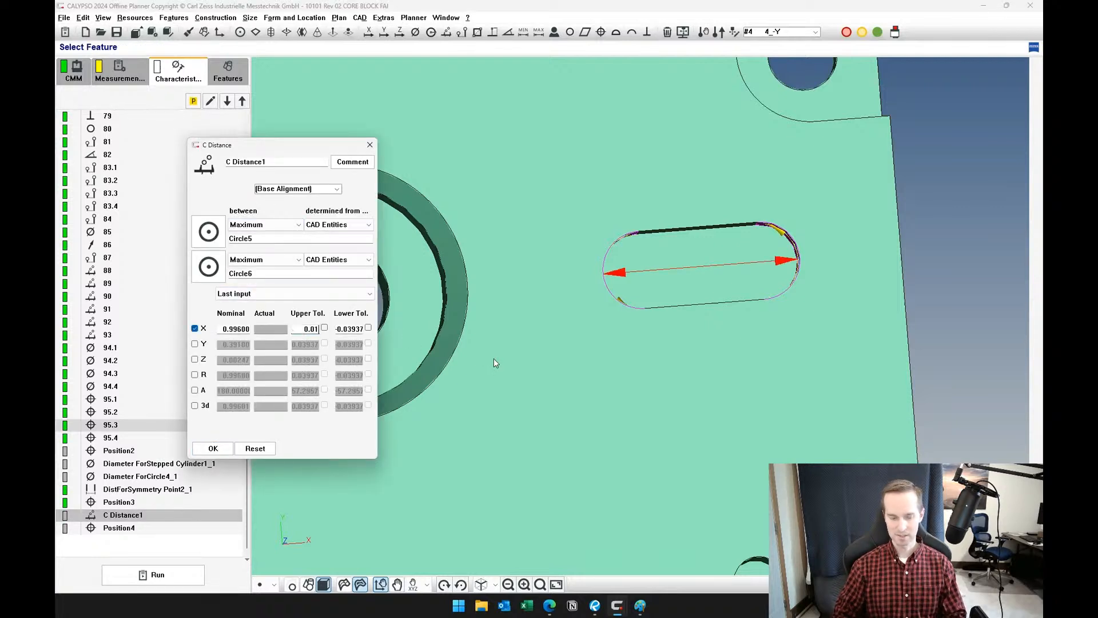
key("Tab")
key("BackSpace")
type("-0.01000")
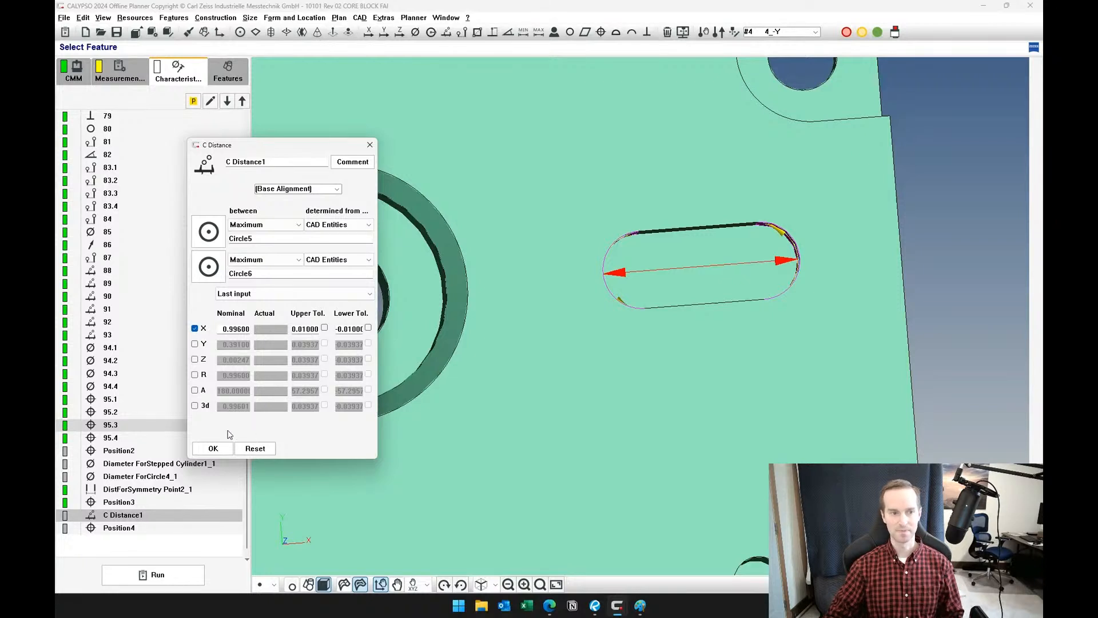
left_click(213, 448)
- Extend Position4's tolerance formula by subtracting 0.986 from the distance's actual value
double_click(165, 530)
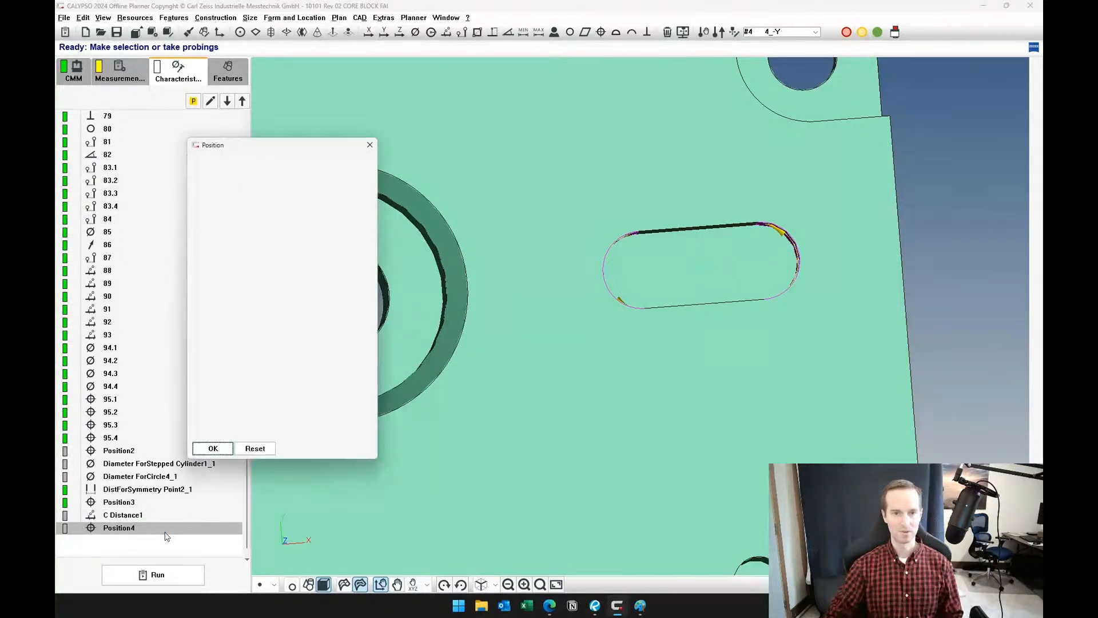
right_click(289, 208)
left_click(298, 213)
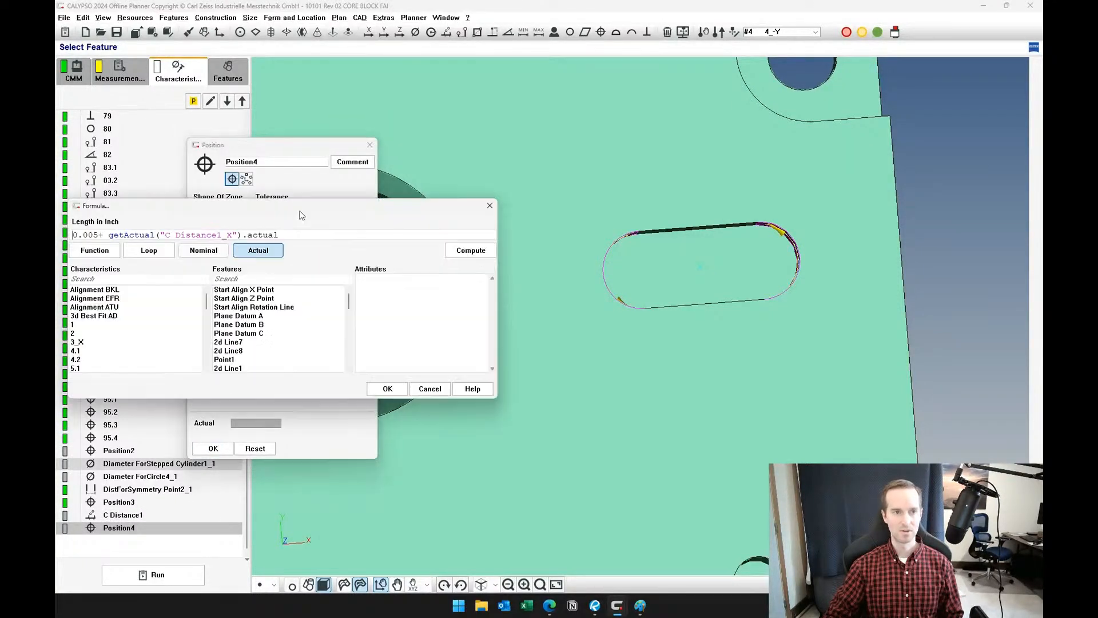
left_click_drag(99, 234, 79, 234)
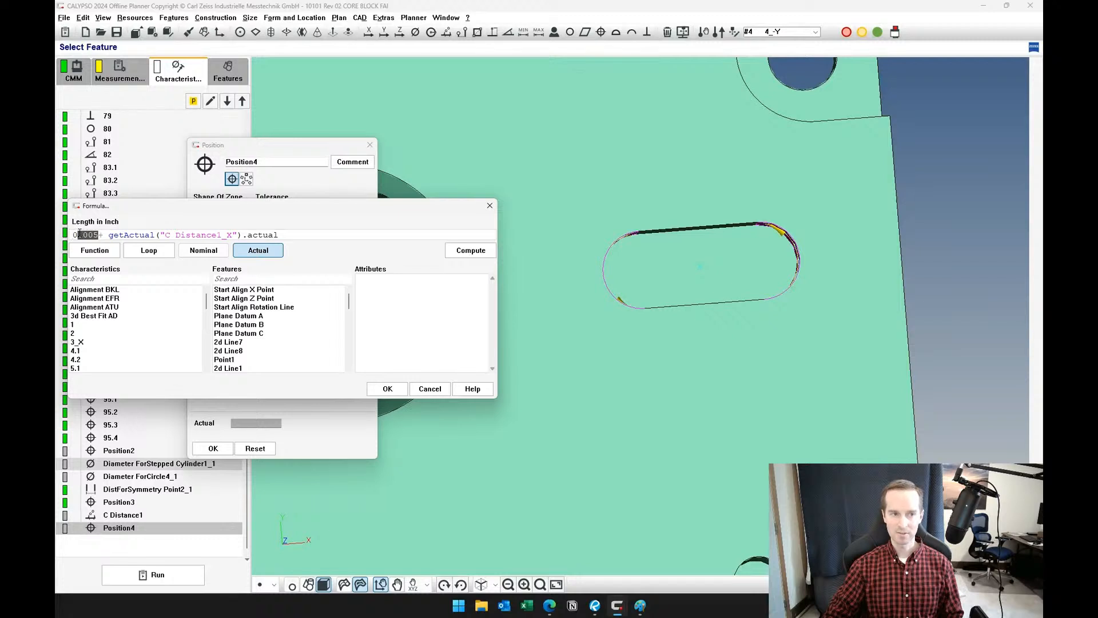
left_click(139, 236)
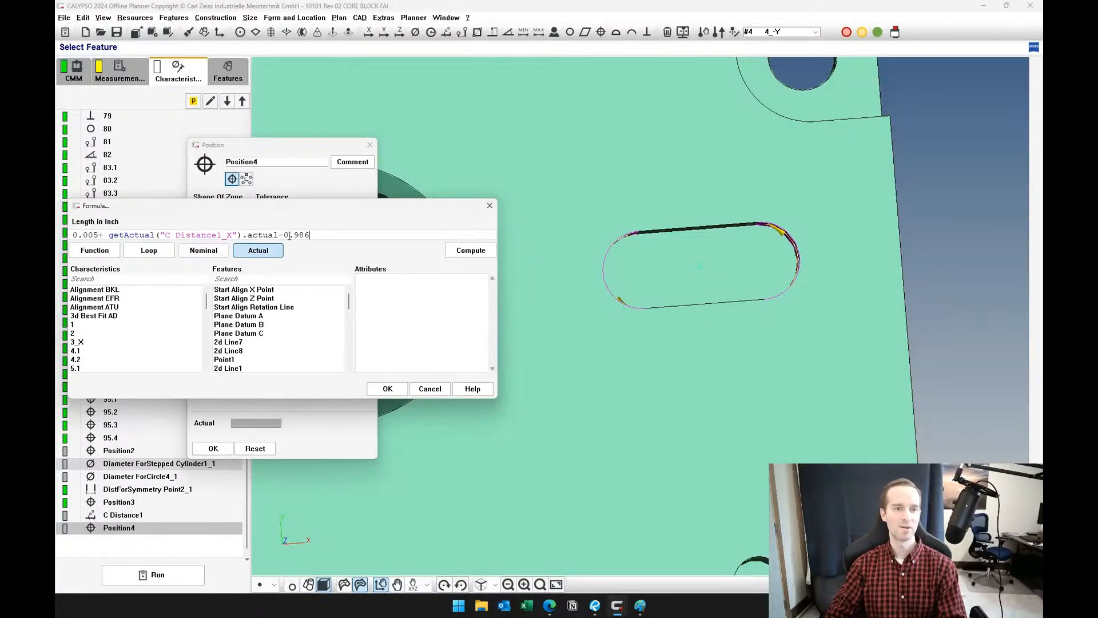
left_click(397, 389)
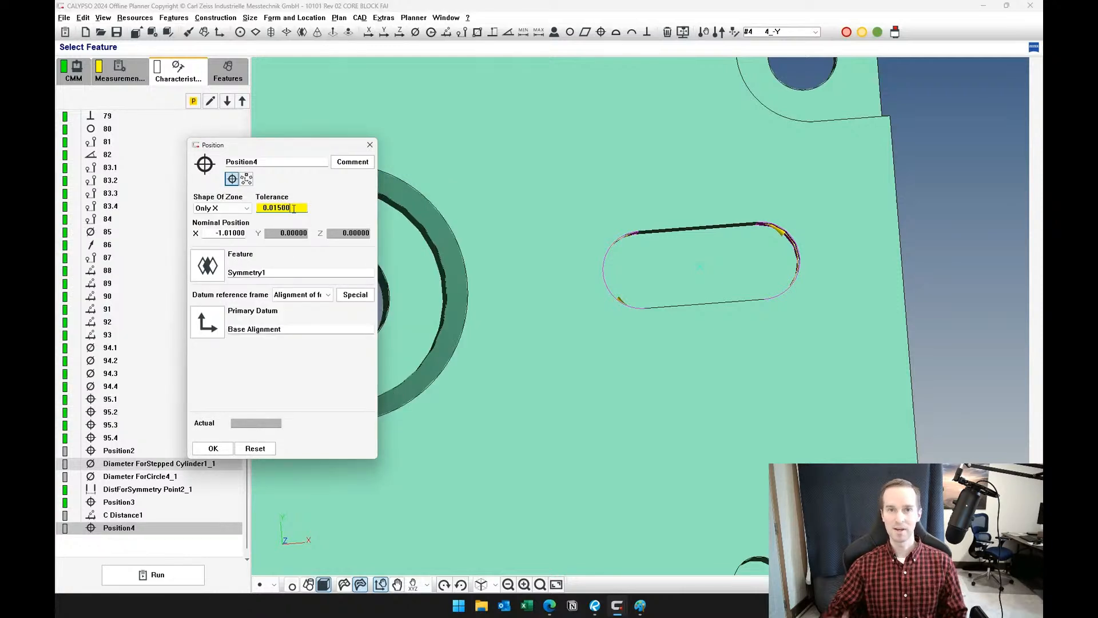
- Check Position4's tolerance formula and accept the position
mouse_move(294, 209)
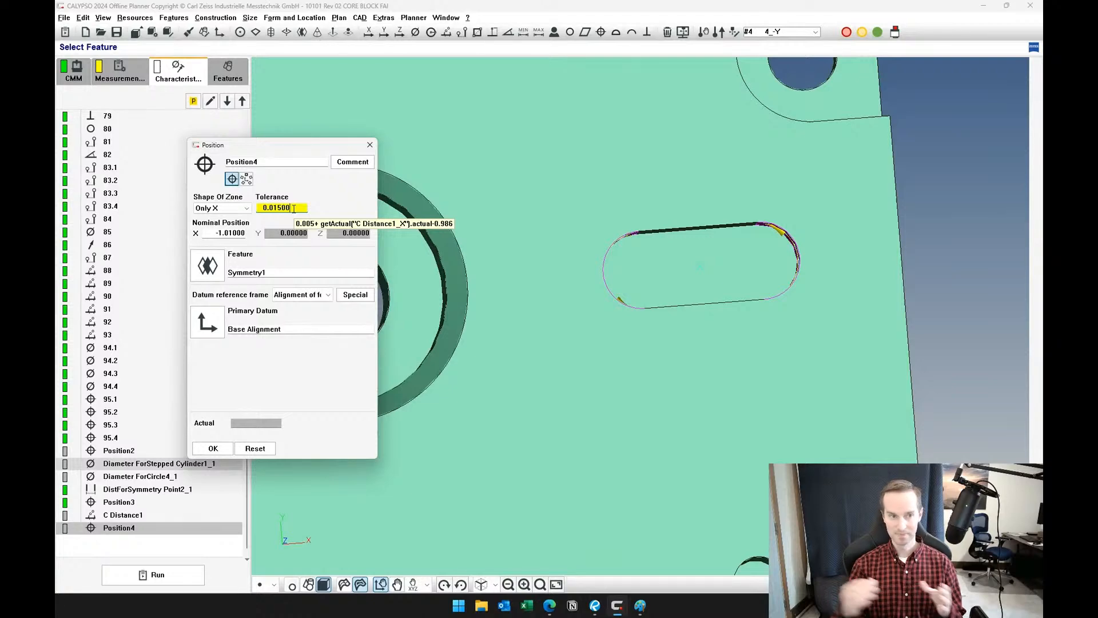
left_click(212, 448)
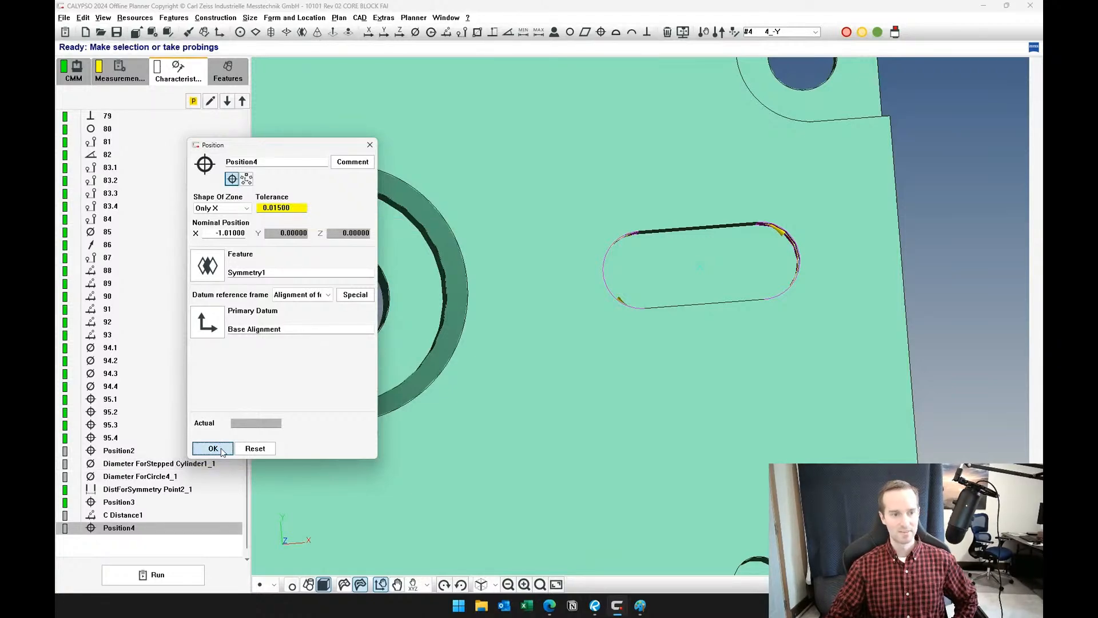
scroll(572, 426, "down", 2)
scroll(591, 434, "down", 2)
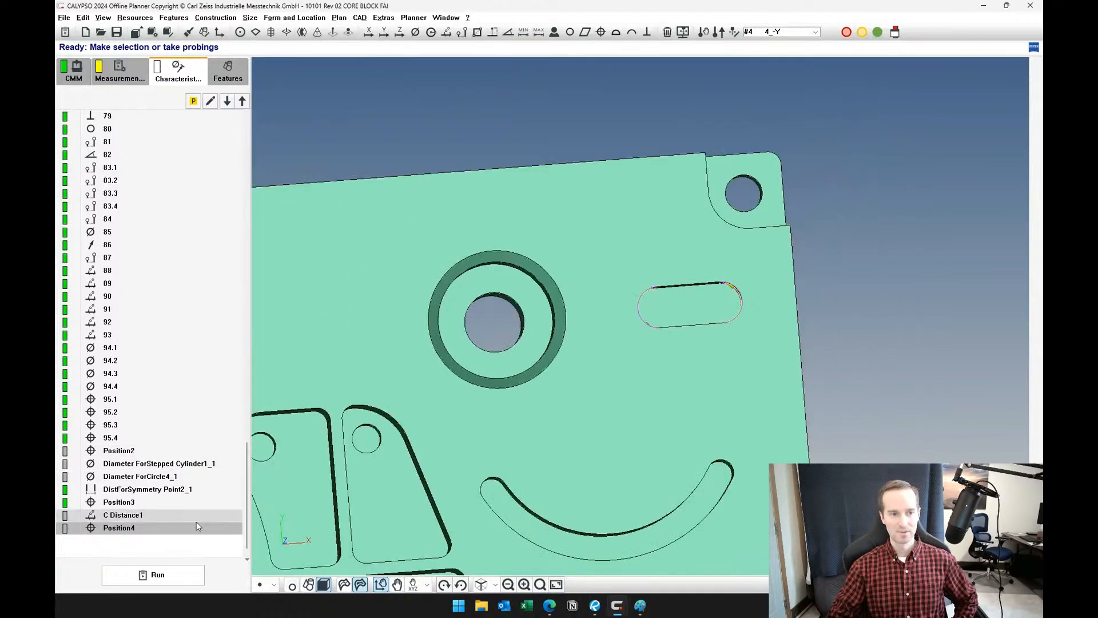
left_click(181, 541)
- Start a slot feature by probing points on one straight wall and the adjoining rounded end of the slot
left_click_drag(528, 411, 531, 384)
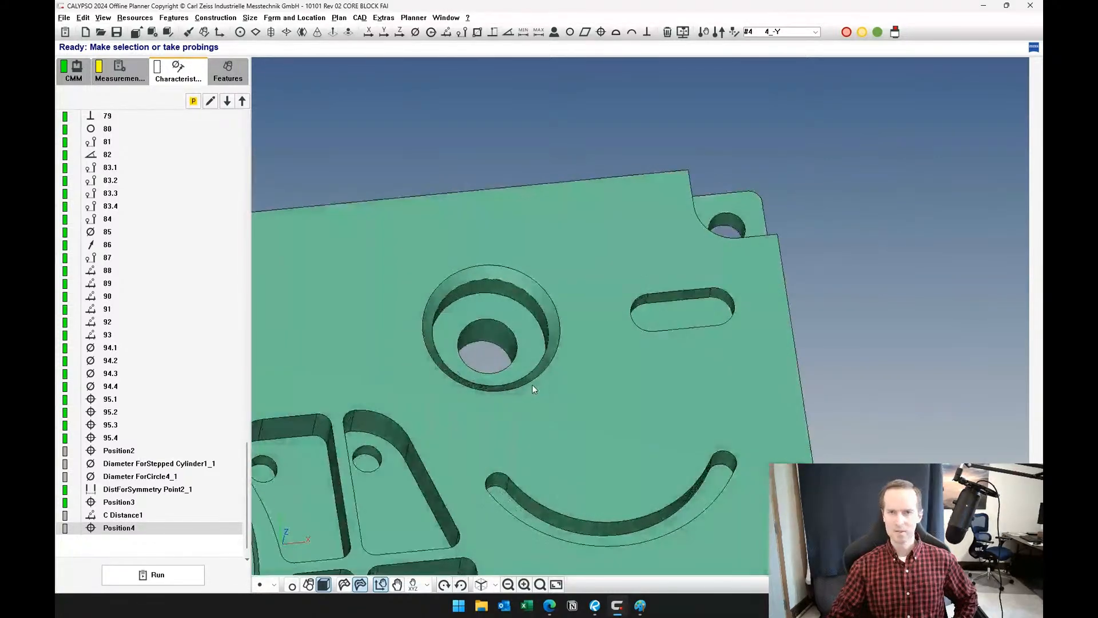
scroll(534, 383, "up", 2)
scroll(643, 310, "up", 3)
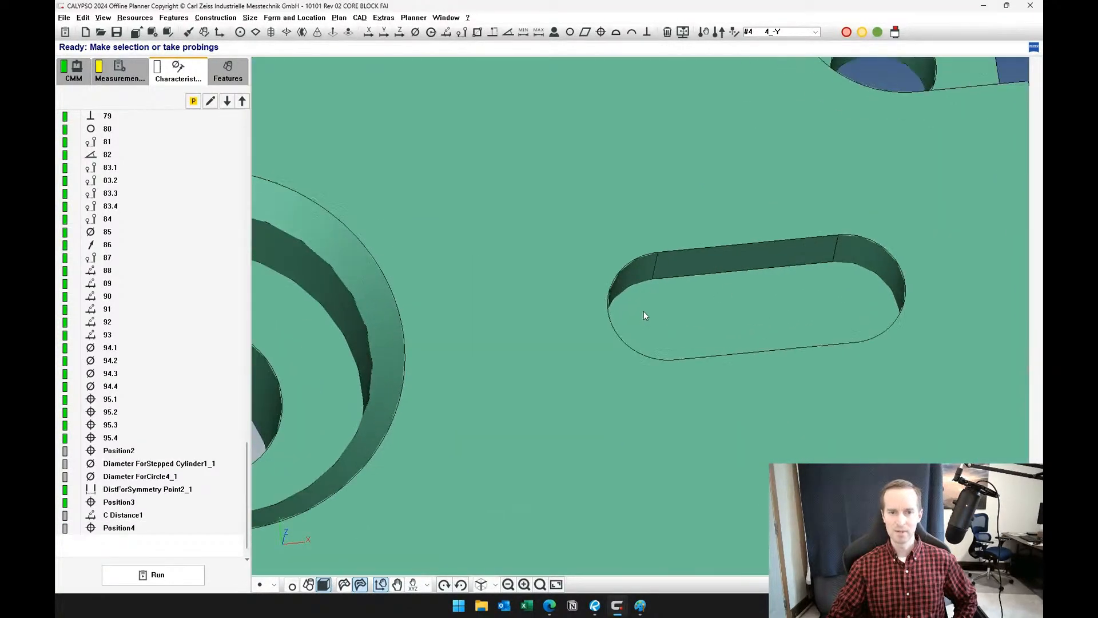
left_click_drag(730, 294, 722, 255)
left_click(709, 254)
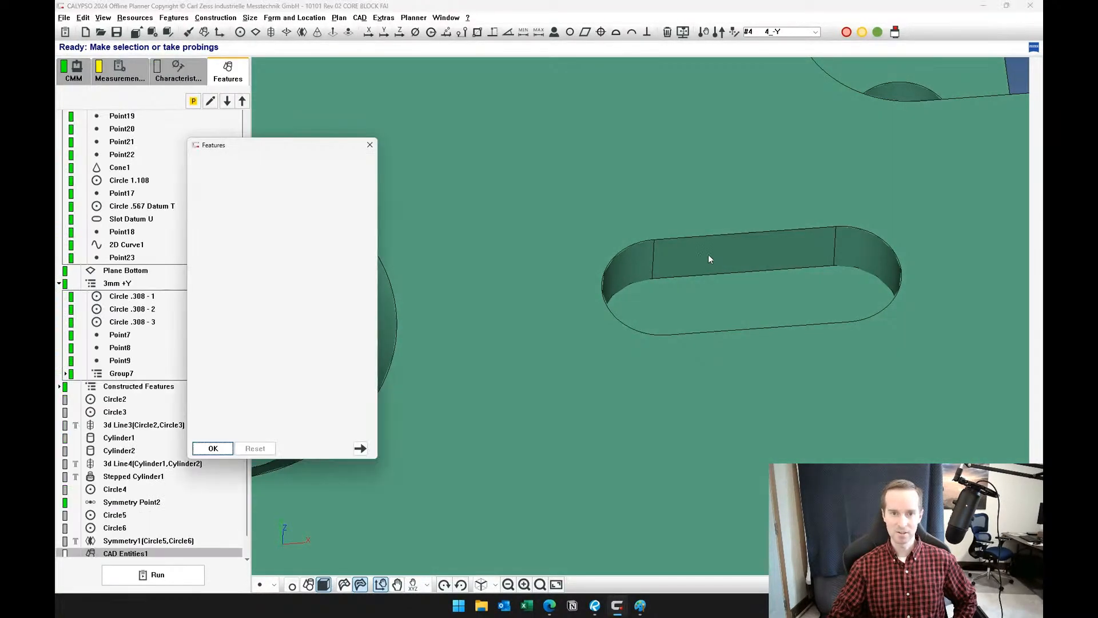
left_click(807, 244)
left_click_drag(861, 252, 918, 365)
left_click(866, 251)
left_click(911, 272)
- Complete the slot with probing points on the opposite straight wall and the other rounded end, and accept the feature
left_click_drag(822, 373, 849, 422)
left_click(863, 420)
left_click(778, 476)
left_click_drag(745, 457, 700, 516)
left_click(710, 515)
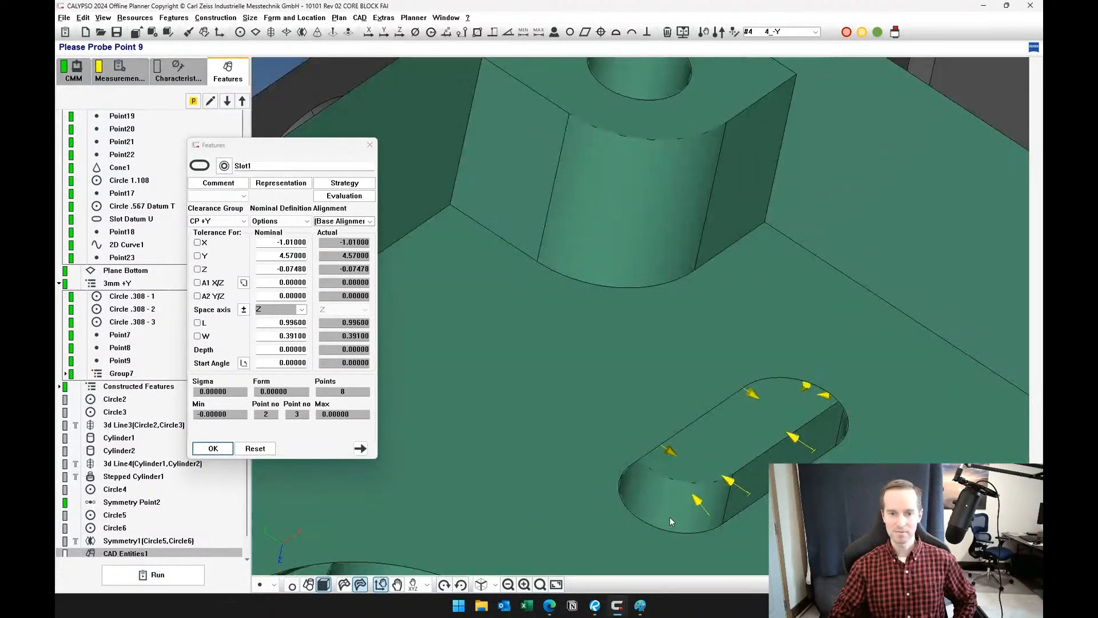
left_click(627, 486)
left_click_drag(597, 419, 547, 273)
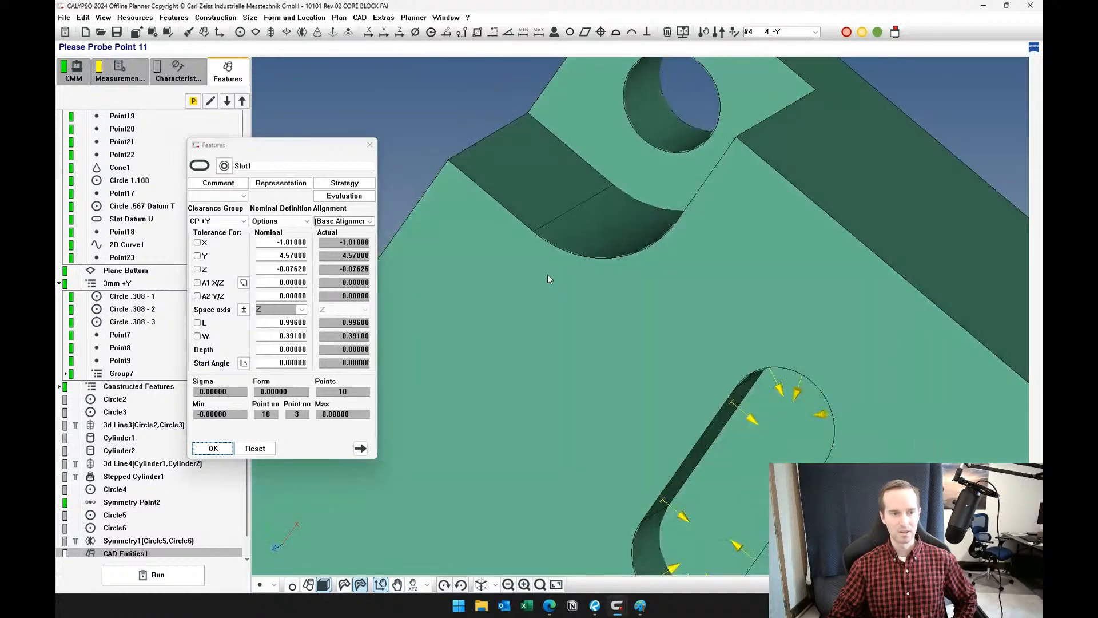
left_click(199, 446)
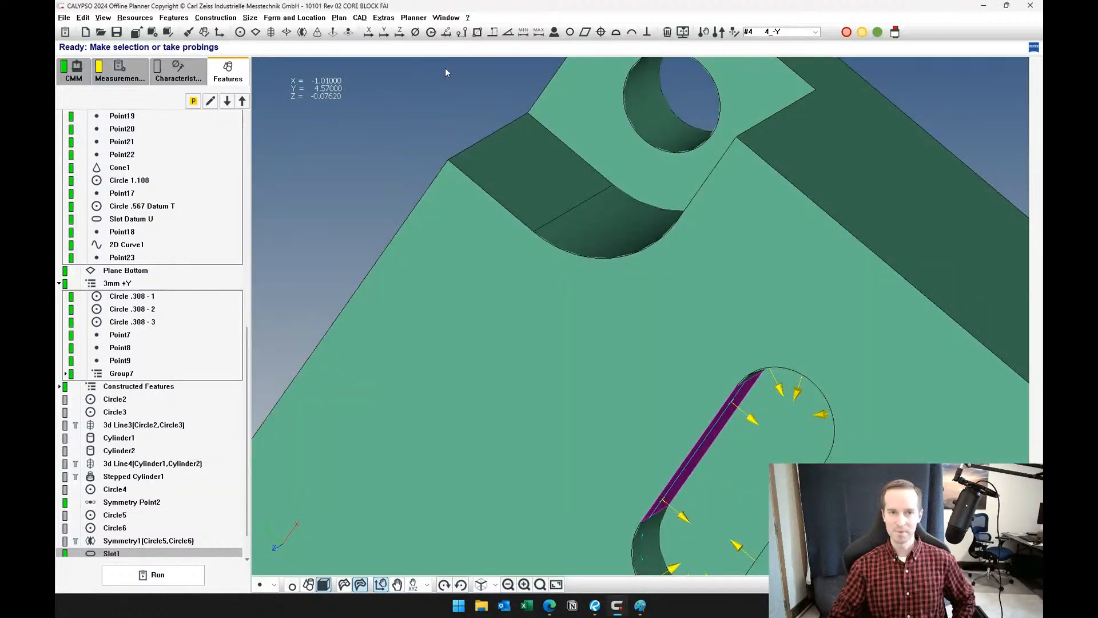
- Move the new Position5 characteristic to the end of the characteristics list, after Position4, and open it
left_click(178, 72)
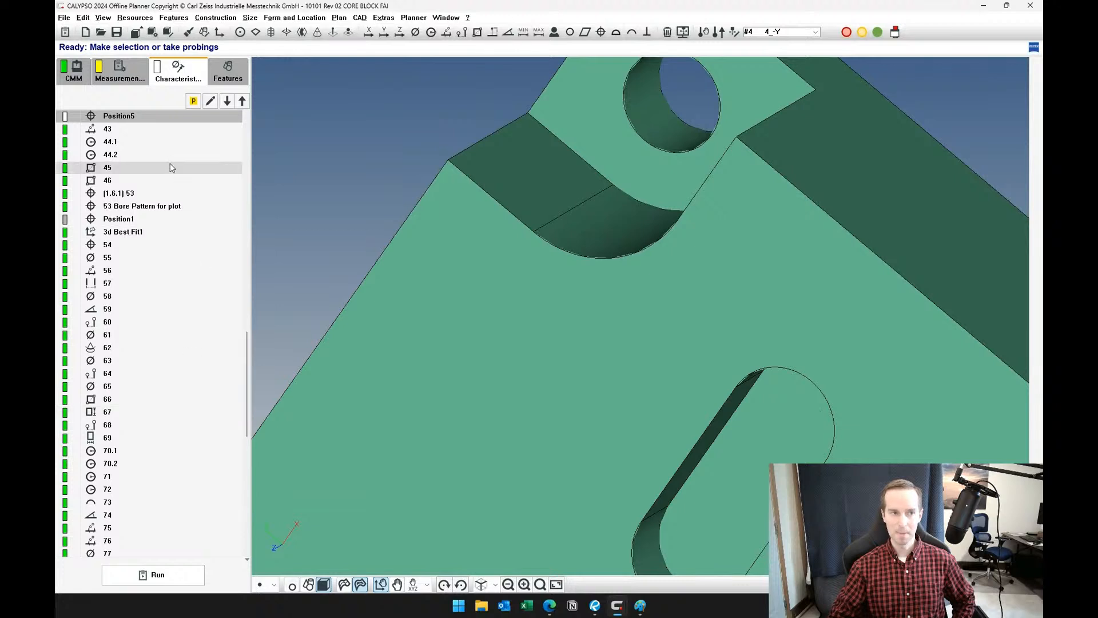
left_click_drag(147, 123, 174, 549)
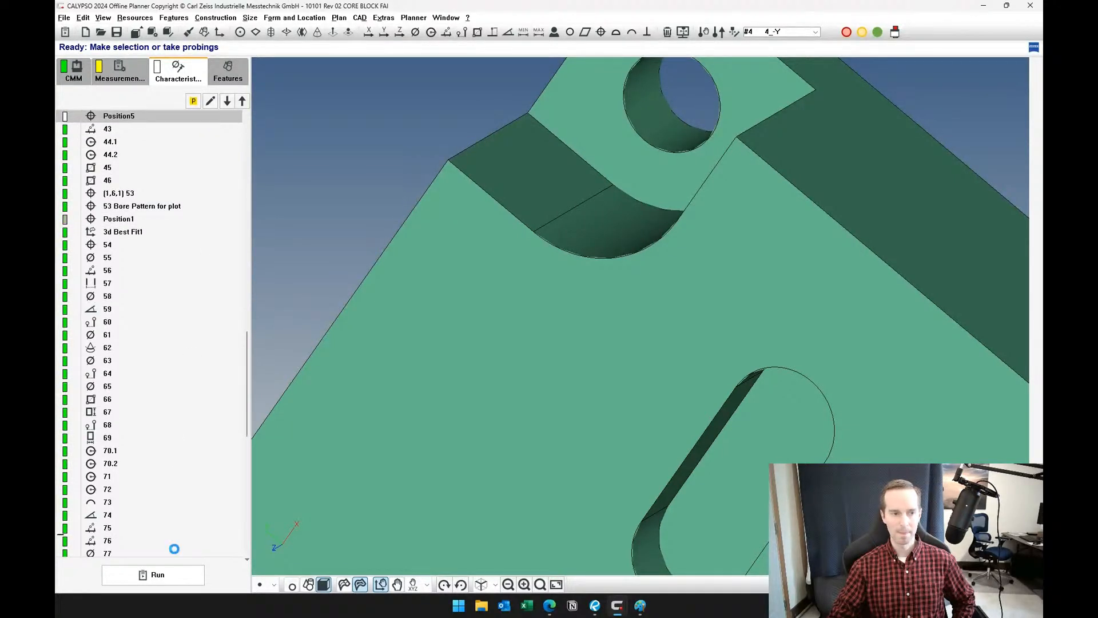
scroll(172, 531, "down", 5)
left_click_drag(164, 361, 177, 523)
scroll(171, 514, "down", 7)
left_click_drag(143, 235, 147, 534)
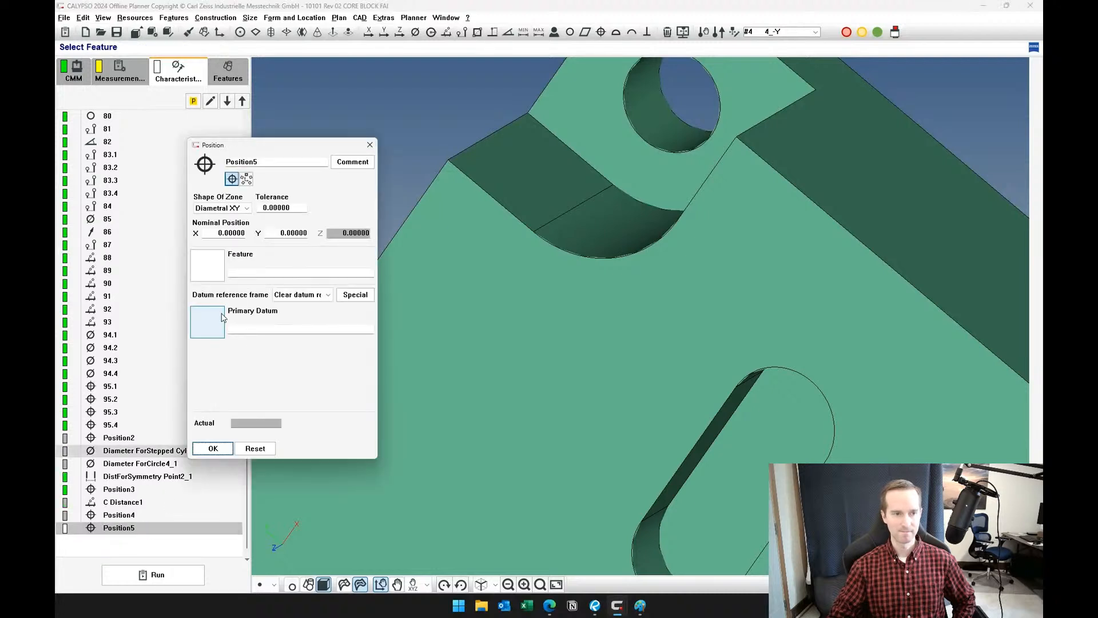
- Assign the existing feature Slot1 to Position5
left_click(219, 265)
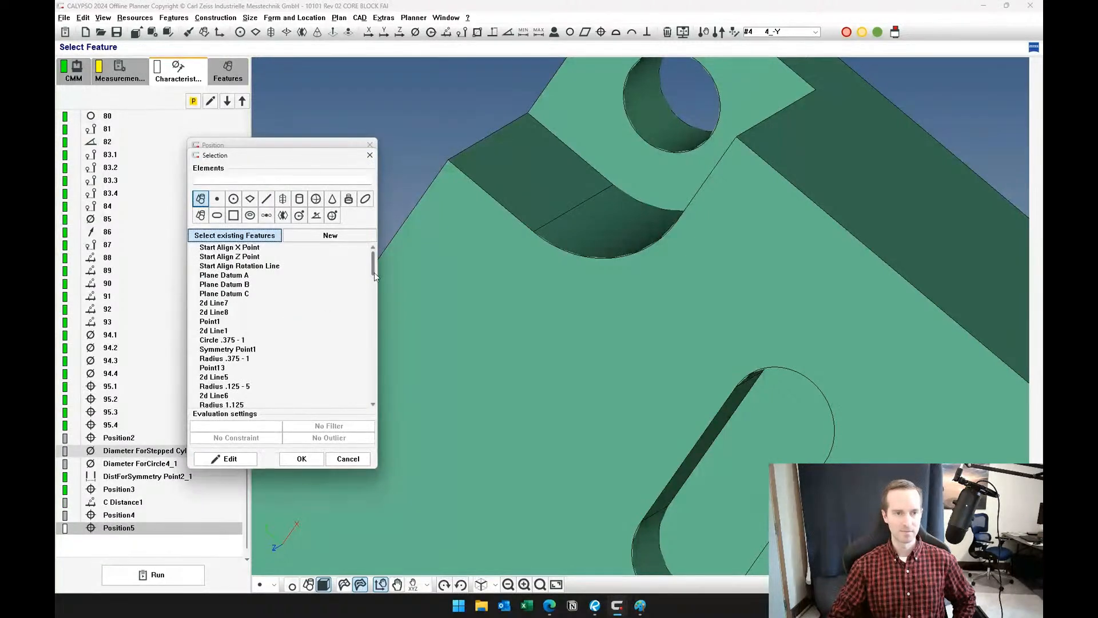
scroll(375, 272, "down", 5)
double_click(266, 396)
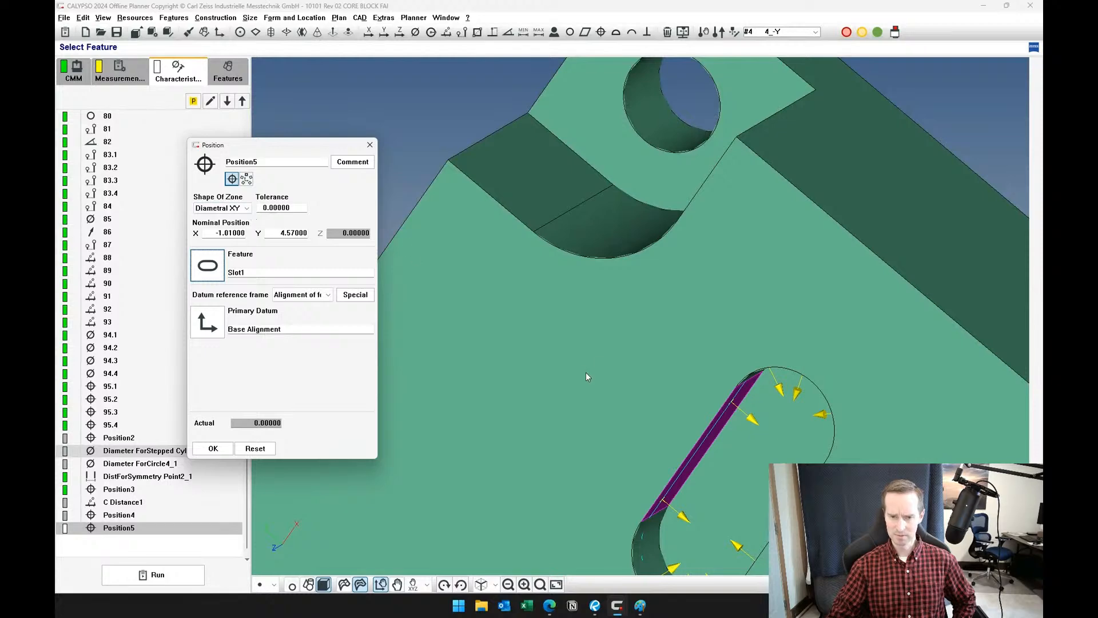
scroll(586, 373, "down", 4)
mouse_move(581, 394)
middle_mouse_down()
mouse_move(615, 300)
mouse_move(592, 402)
middle_mouse_up()
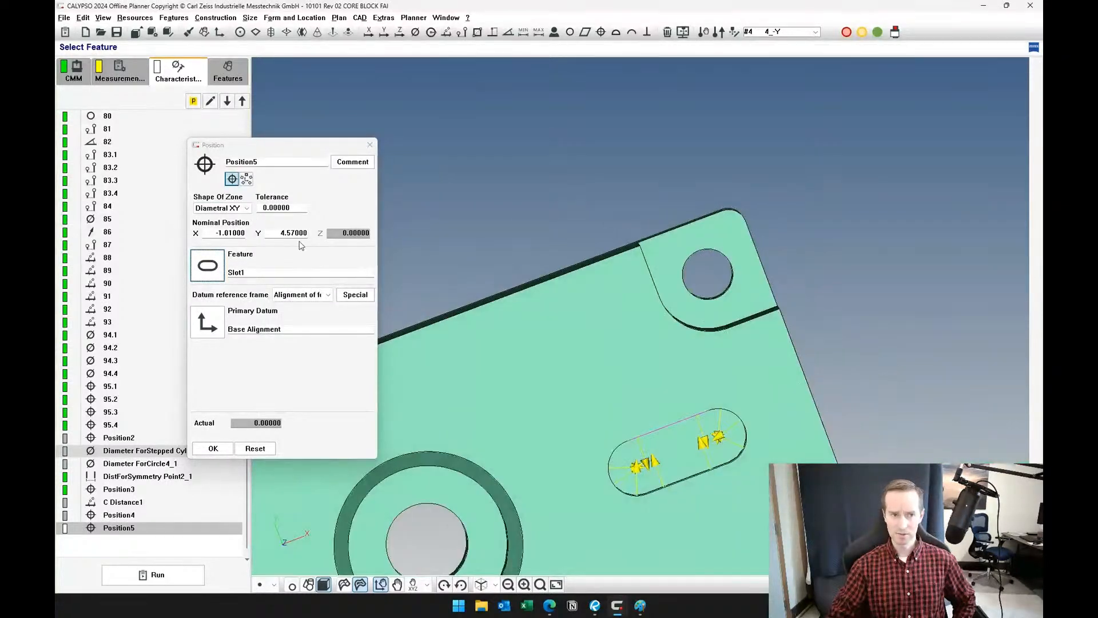
- Change Position5's shape of zone to Rectangle XY
left_click(247, 207)
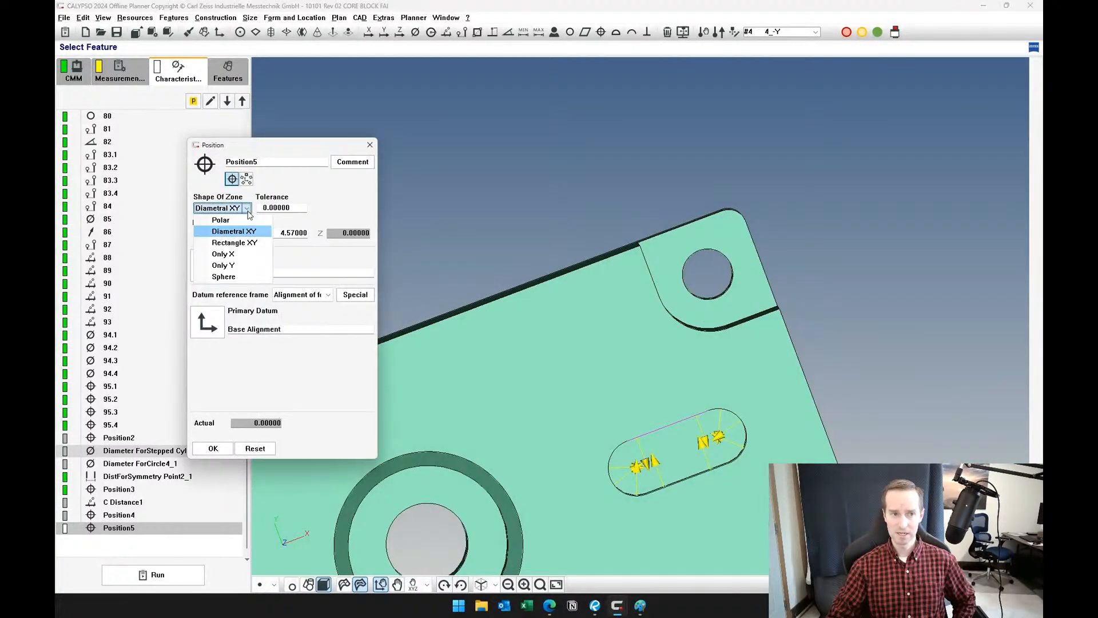
left_click(248, 243)
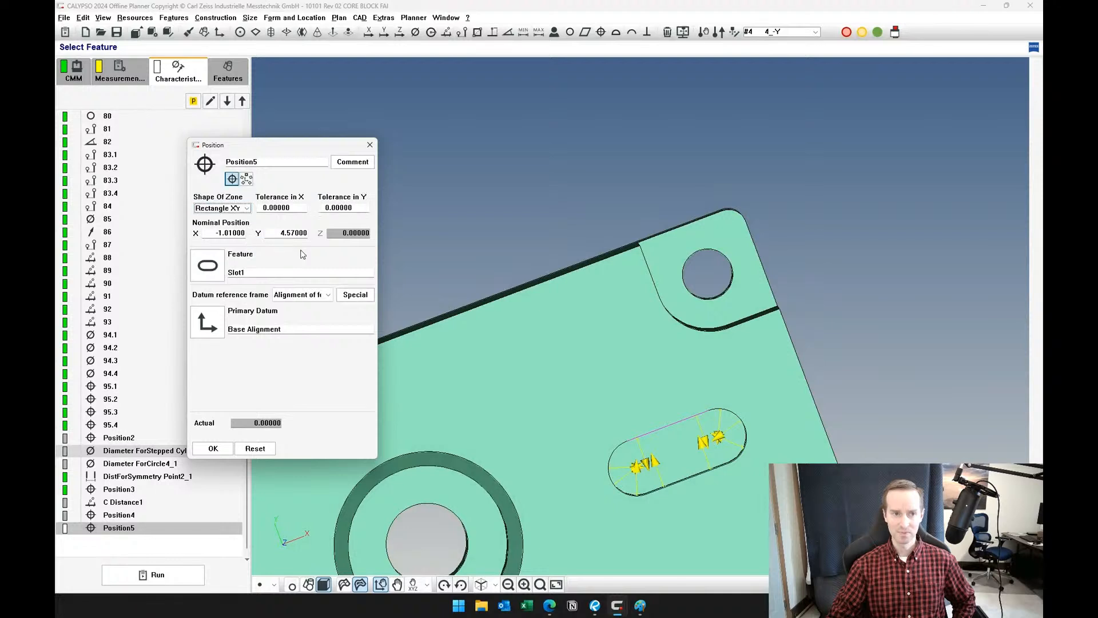
left_click_drag(298, 207, 256, 205)
left_click_drag(366, 207, 308, 208)
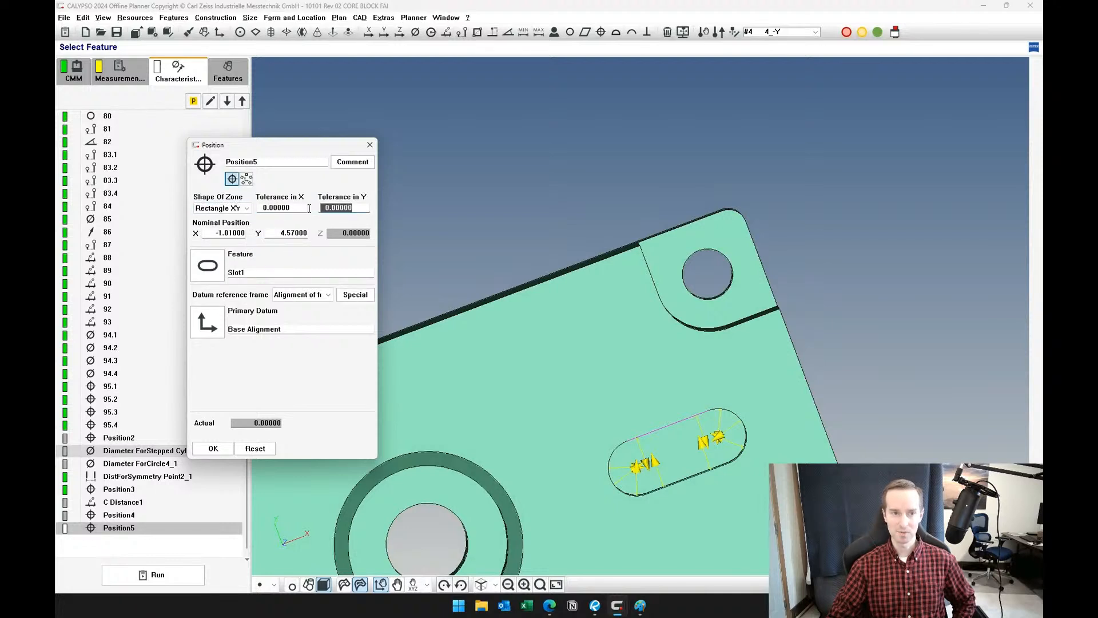
left_click_drag(303, 144, 291, 93)
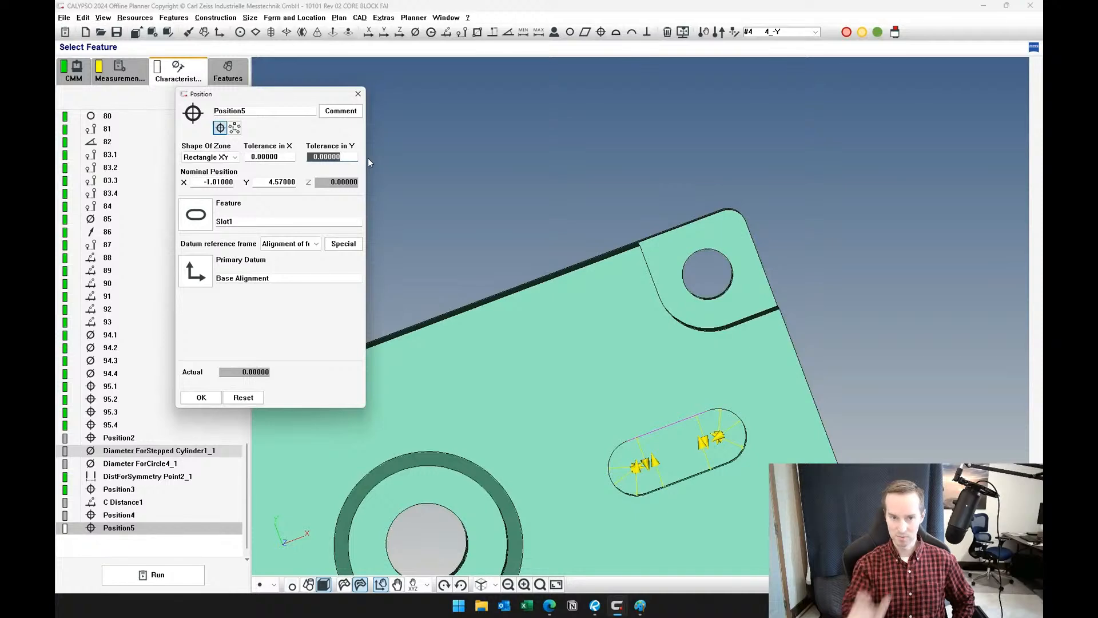
middle_click_drag(459, 230, 323, 171)
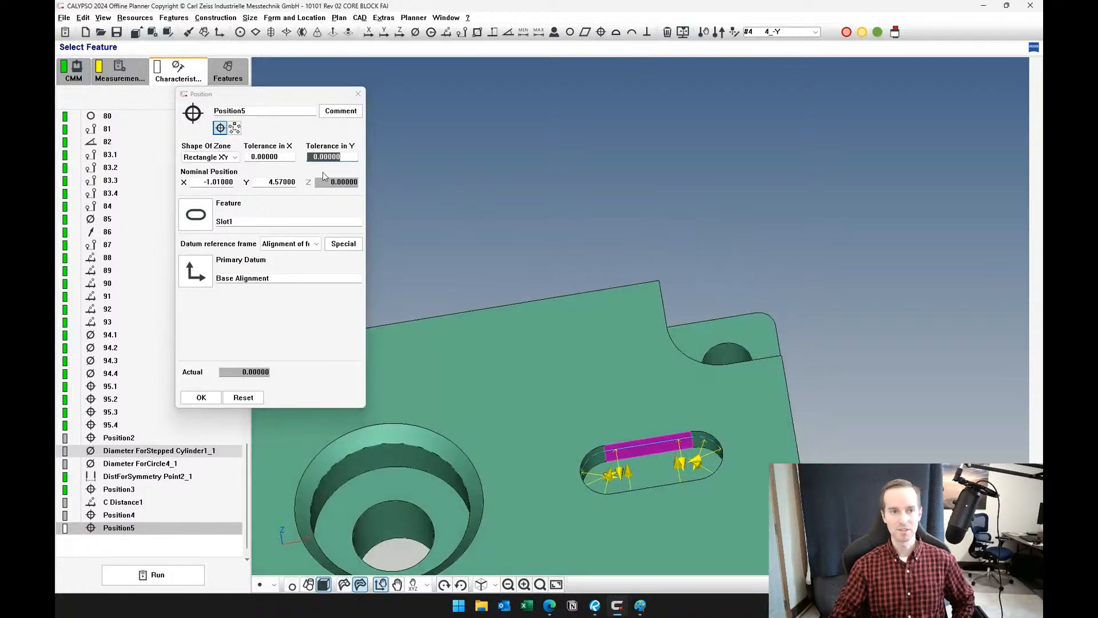
- Set Position5's tolerance to 0.01 in X and 0.005 in Y, and accept the position
left_click_drag(284, 157, 163, 136)
type(".01")
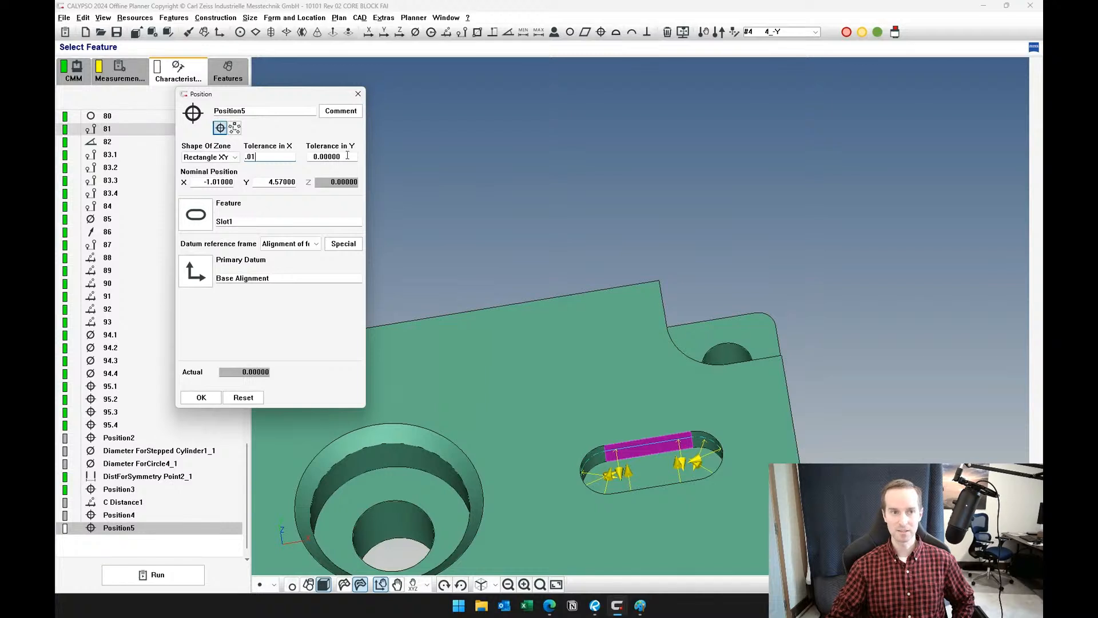
key("Tab")
type(".005")
key("Tab")
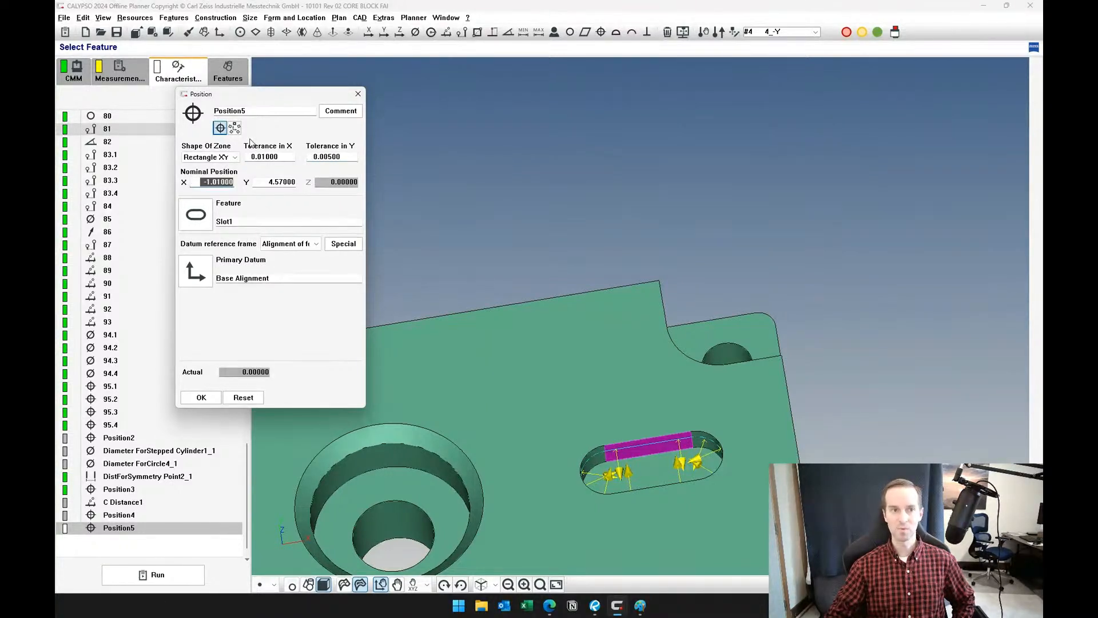
right_click(279, 158)
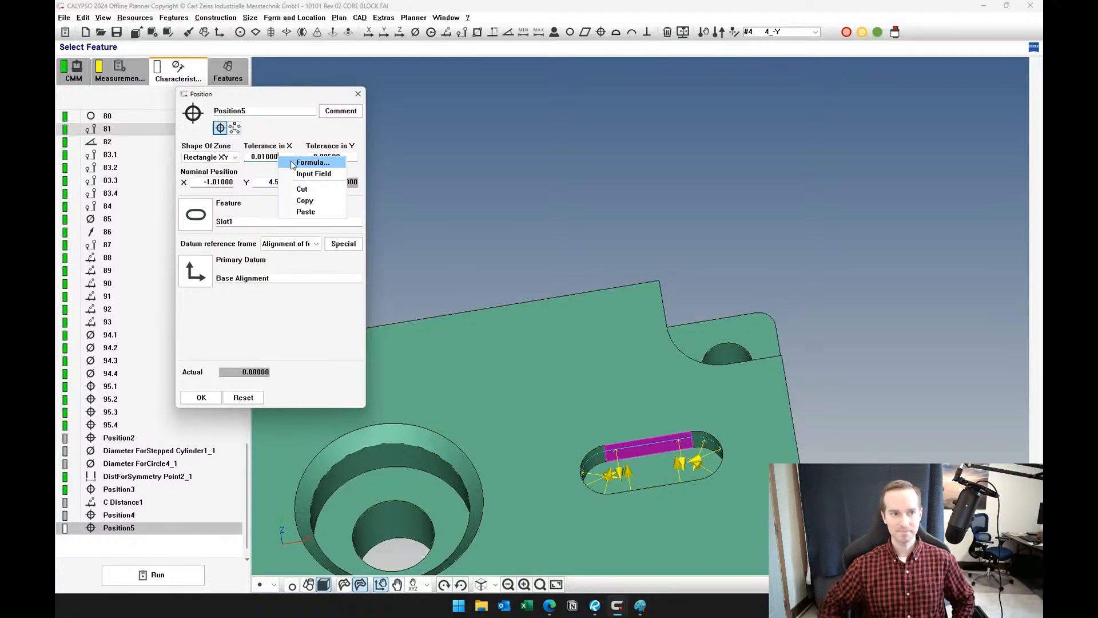
left_click(247, 323)
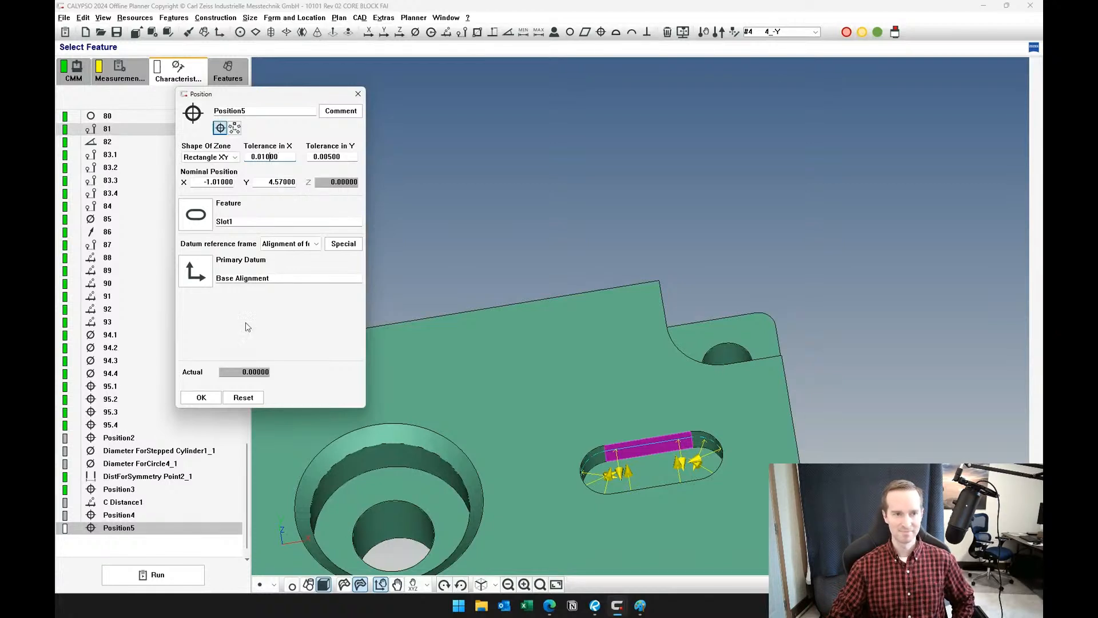
left_click(201, 399)
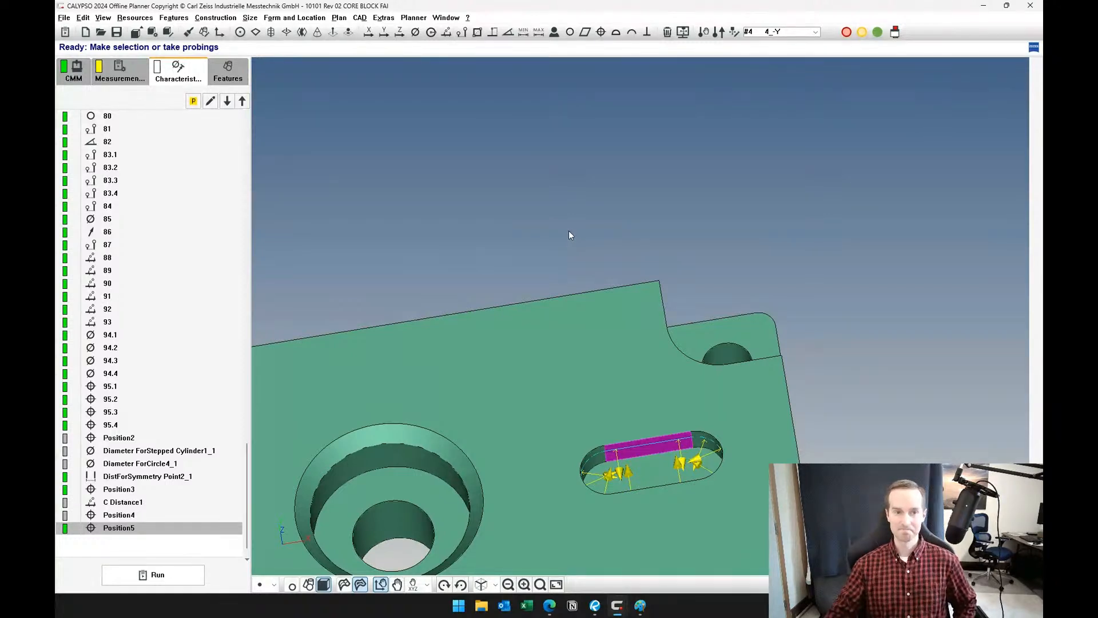
- Extract a circle feature from one of the bolt holes in the round flange of the CAD model
middle_click_drag(566, 222, 654, 199)
scroll(655, 200, "down", 3)
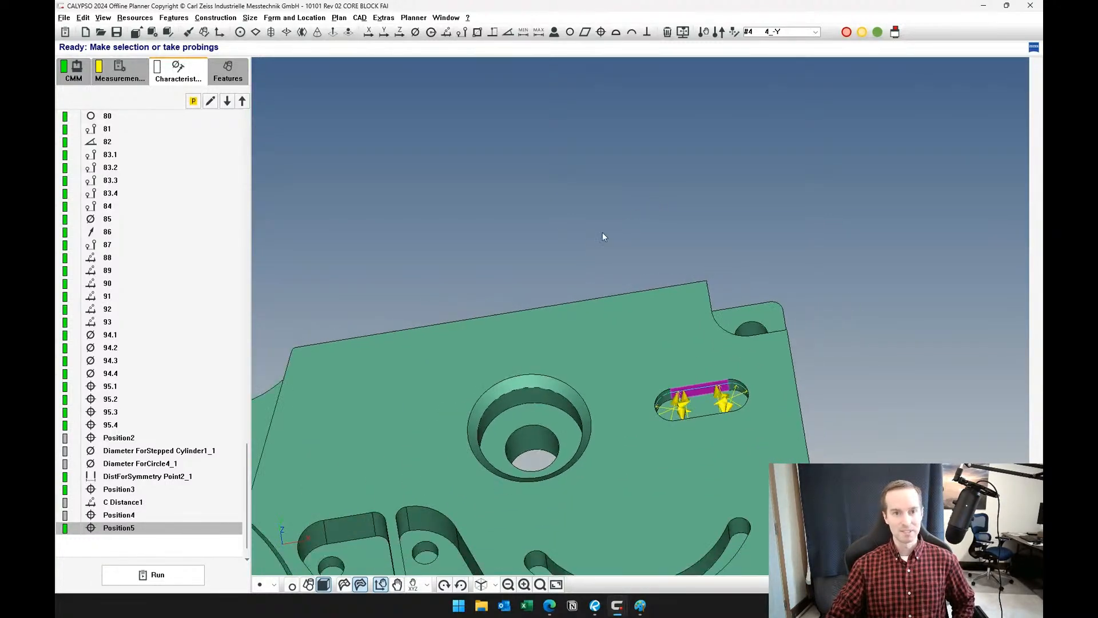
middle_click_drag(603, 236, 686, 201)
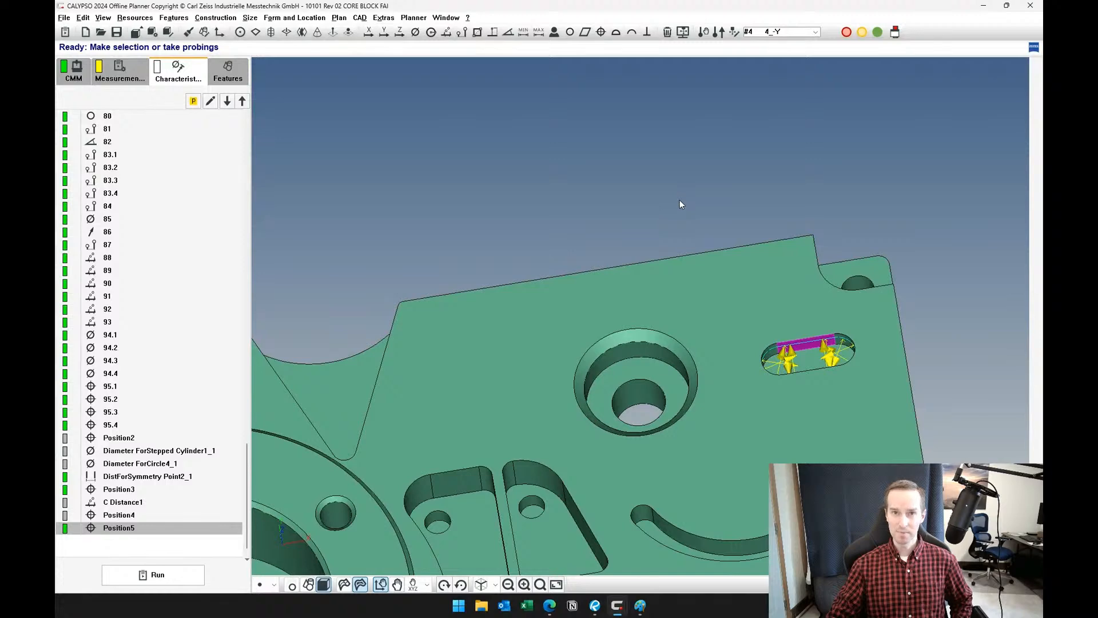
scroll(679, 201, "down", 2)
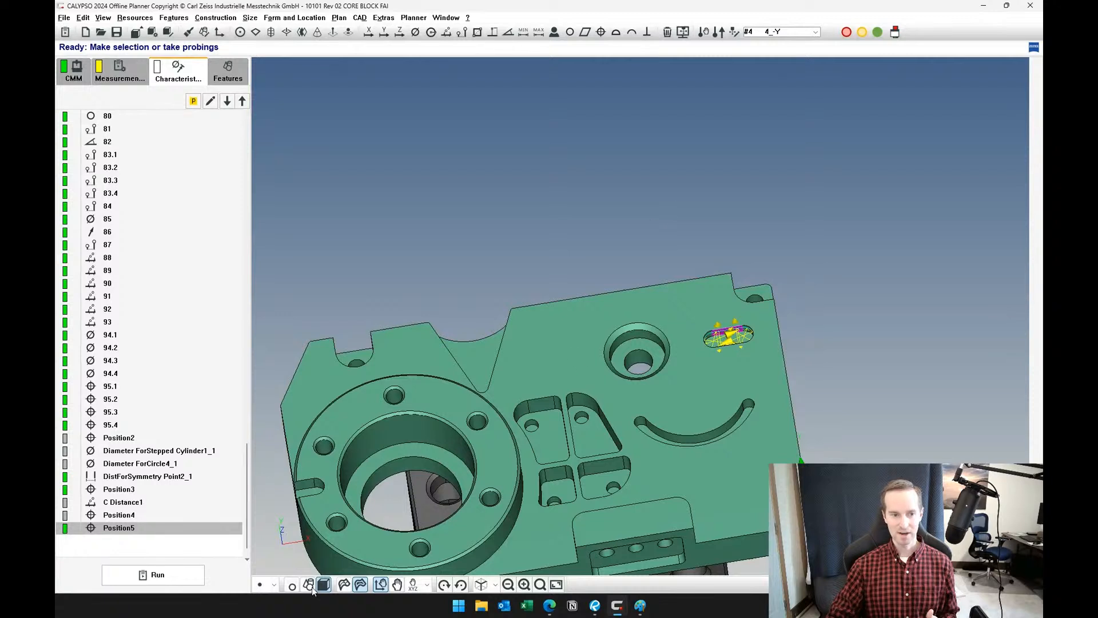
left_click(274, 584)
left_click(332, 481)
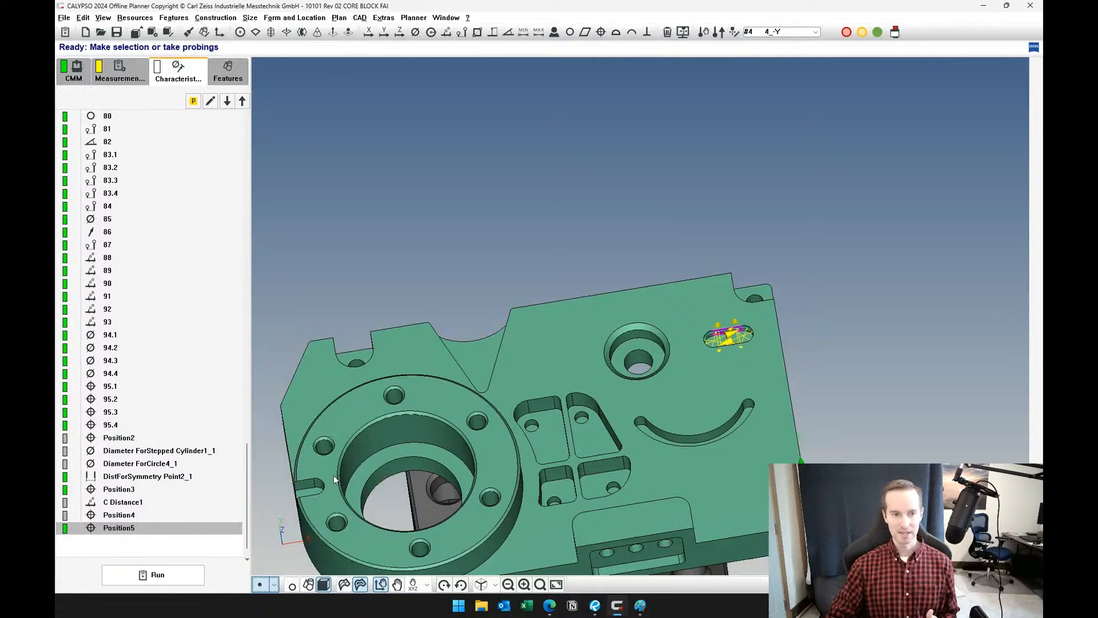
left_click(472, 422)
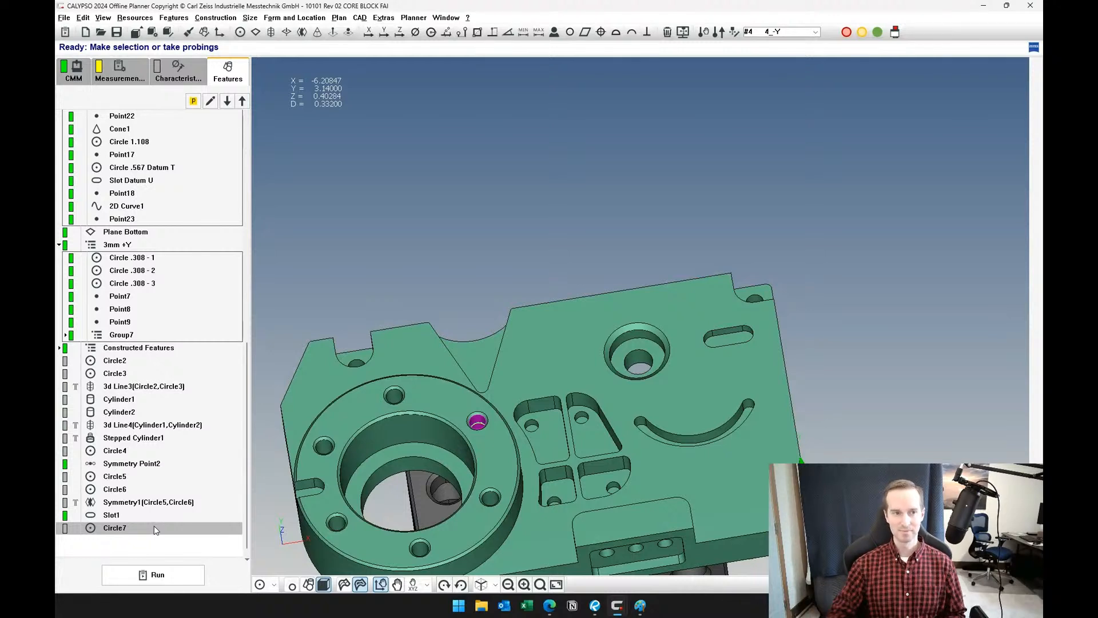
left_click(189, 79)
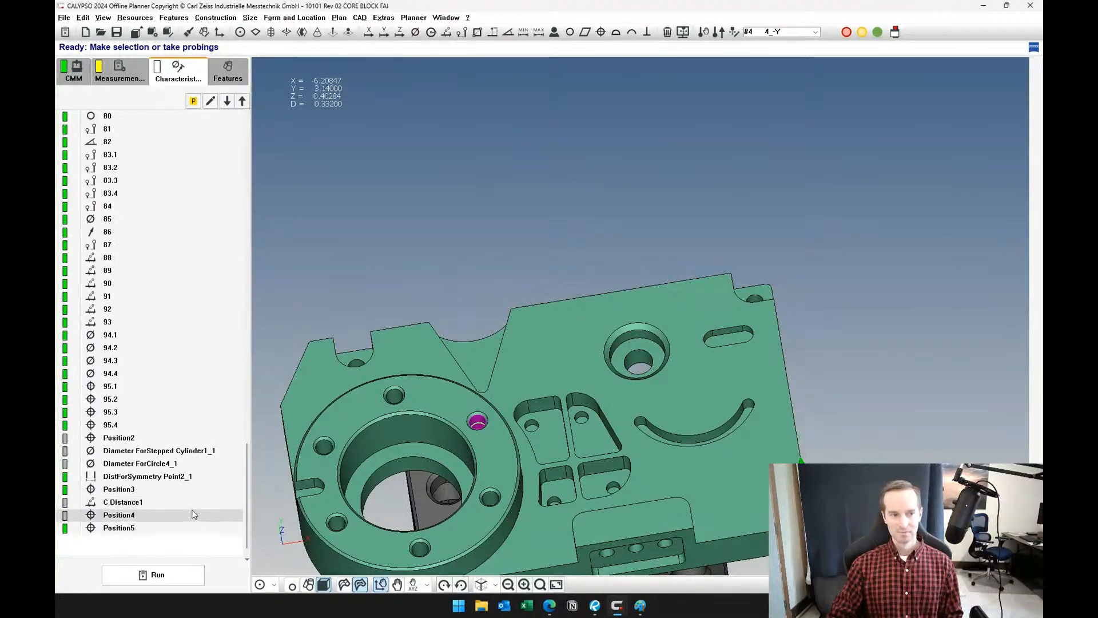
left_click(180, 540)
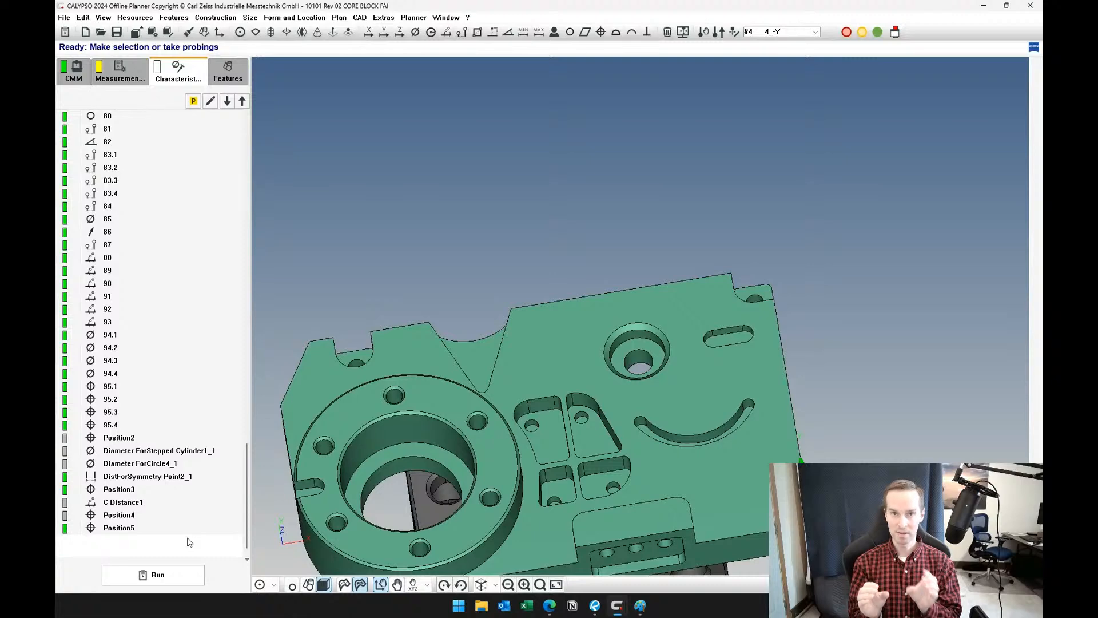
left_click(206, 489)
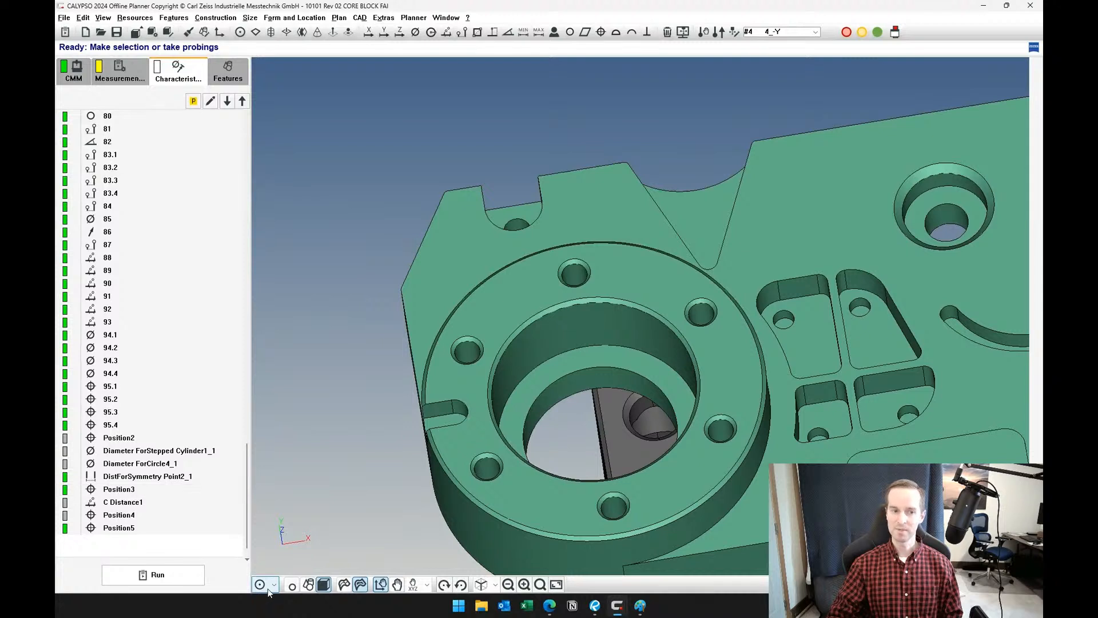
- Extract cylinder features from four adjacent bolt holes in the round flange of the CAD model and select all four cylinders
left_click(274, 584)
left_click(297, 567)
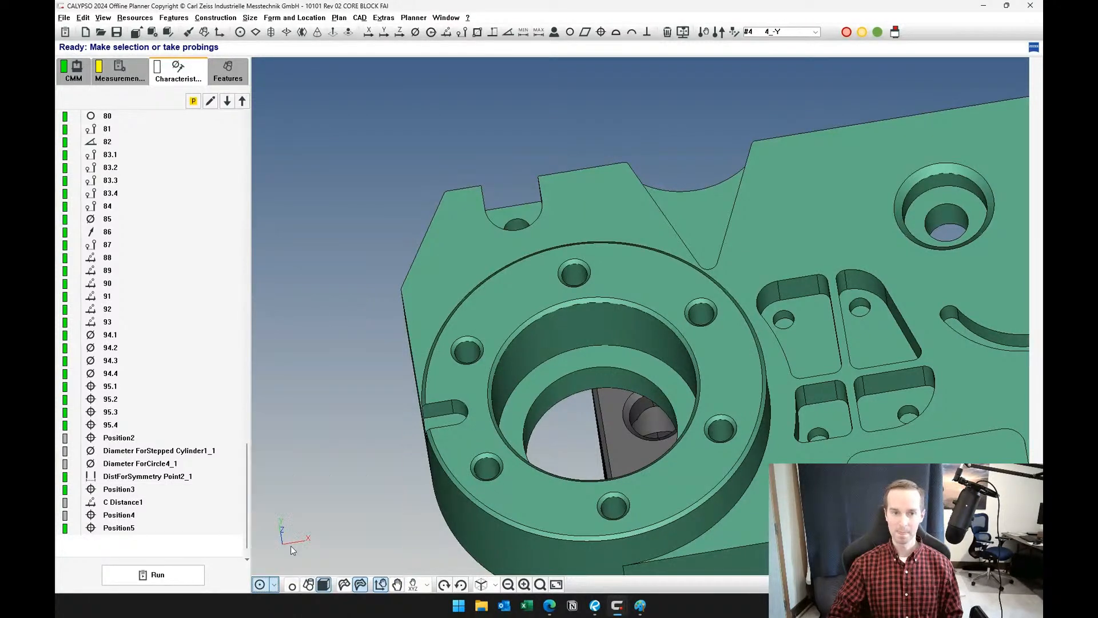
left_click(577, 273)
left_click(707, 328)
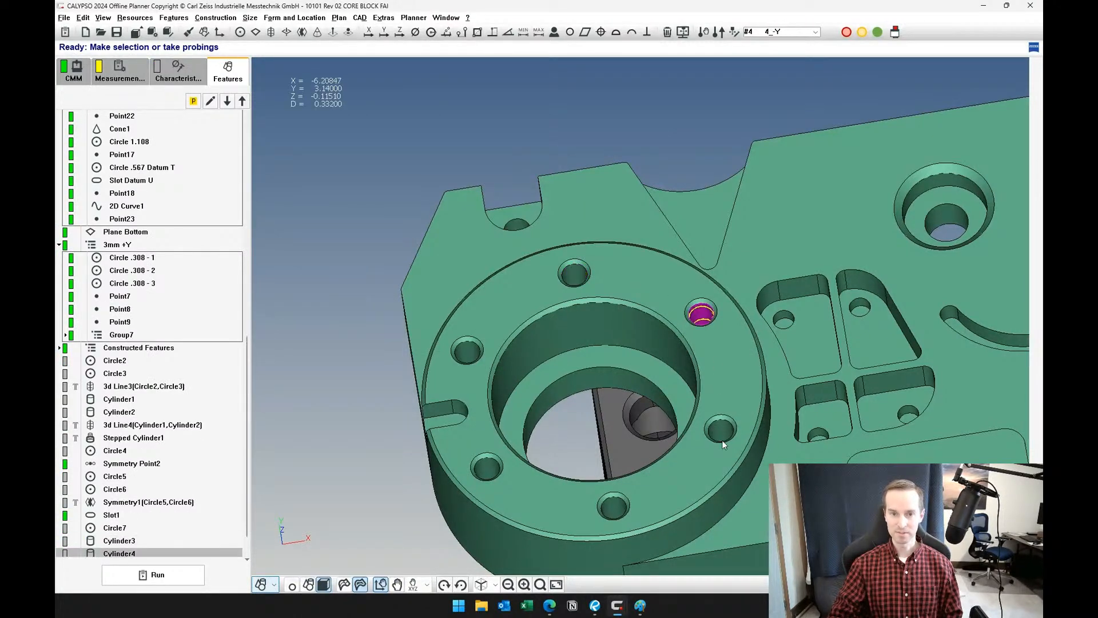
left_click(720, 429)
left_click(614, 506)
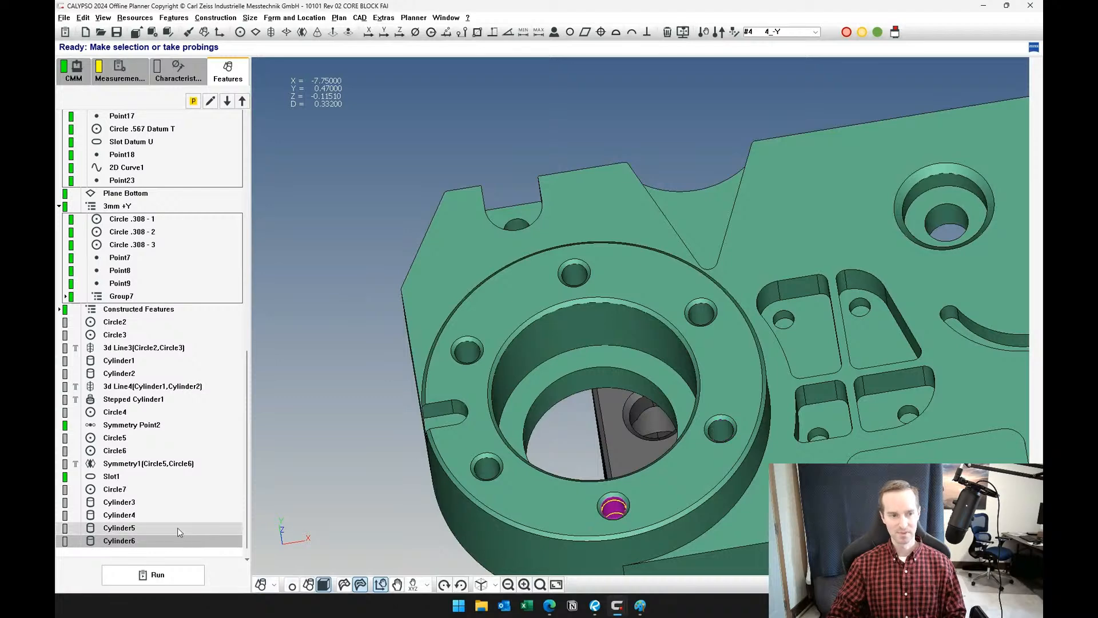
left_click(171, 502, "shift")
middle_click_drag(572, 283, 617, 327)
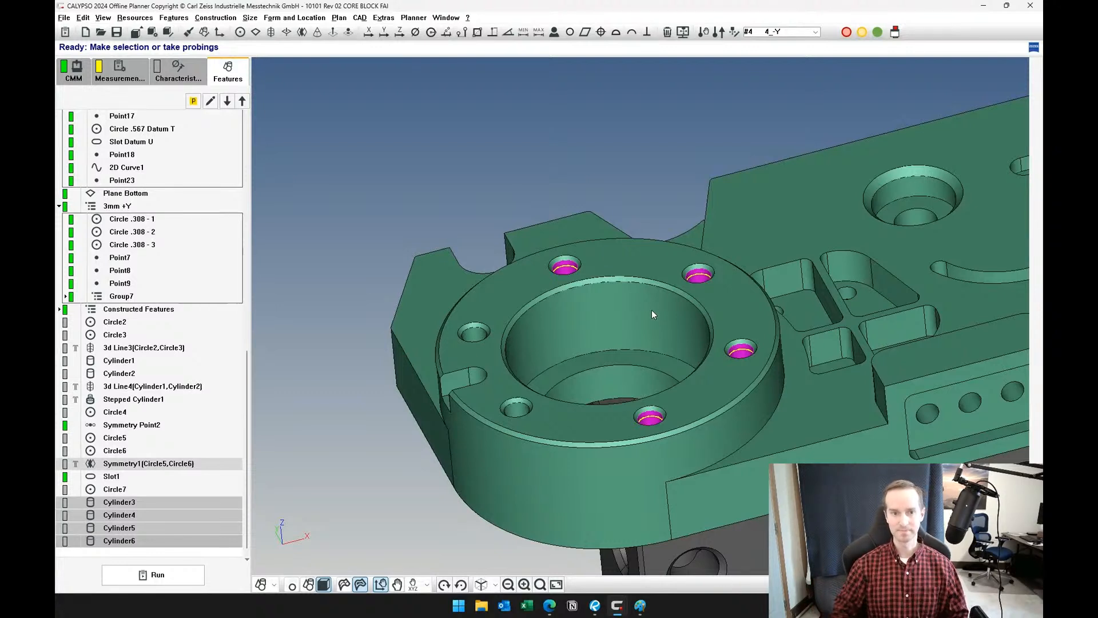
middle_click_drag(612, 325, 595, 344)
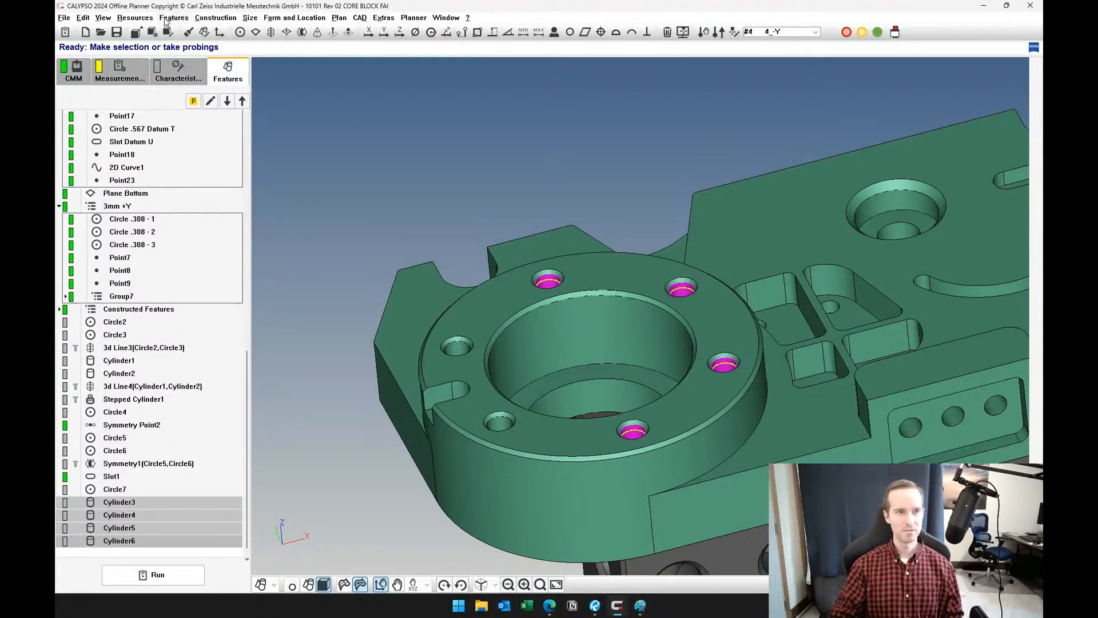
- Add a Geometry Best Fit alignment to the measurement plan and open its definition
left_click(146, 18)
mouse_move(269, 291)
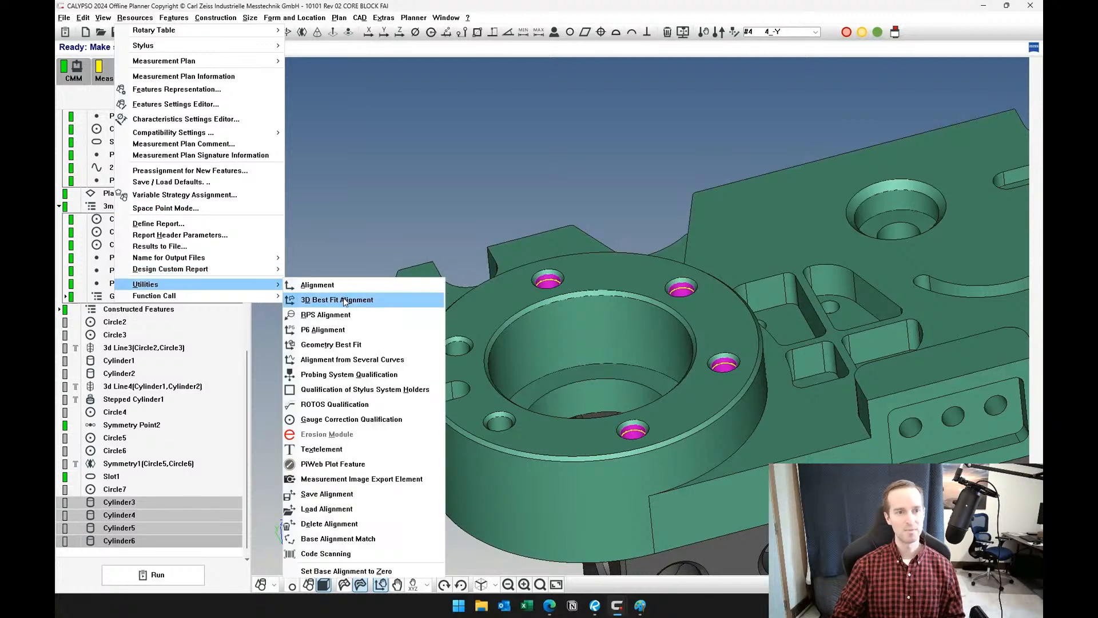
left_click(355, 345)
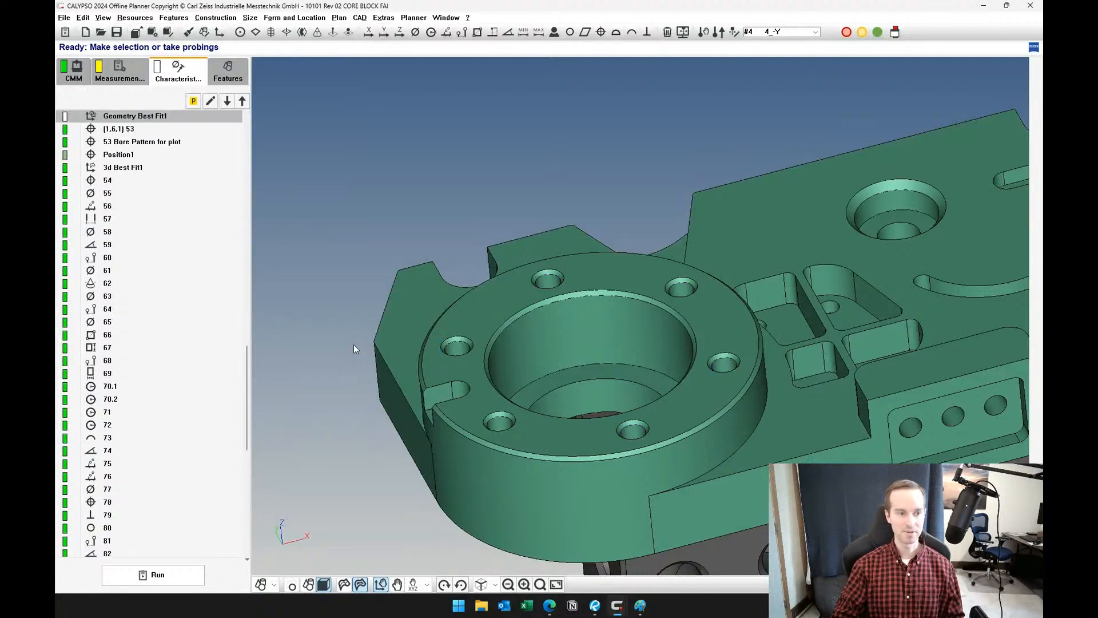
double_click(143, 116)
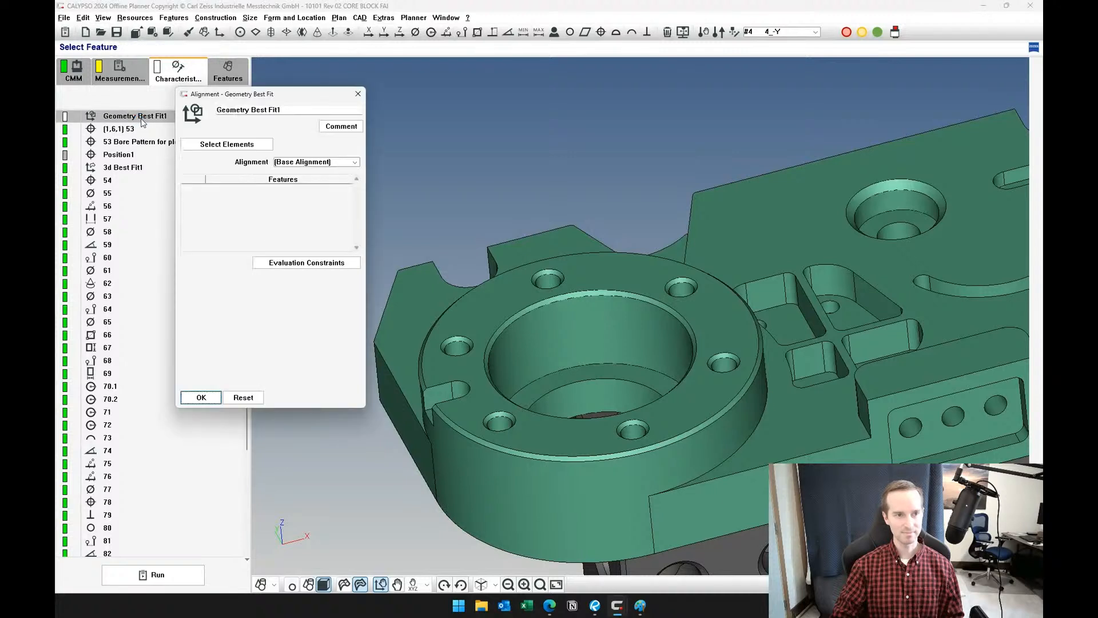
- Assign Cylinder3 through Cylinder6 as the elements of the Geometry Best Fit alignment
left_click(247, 146)
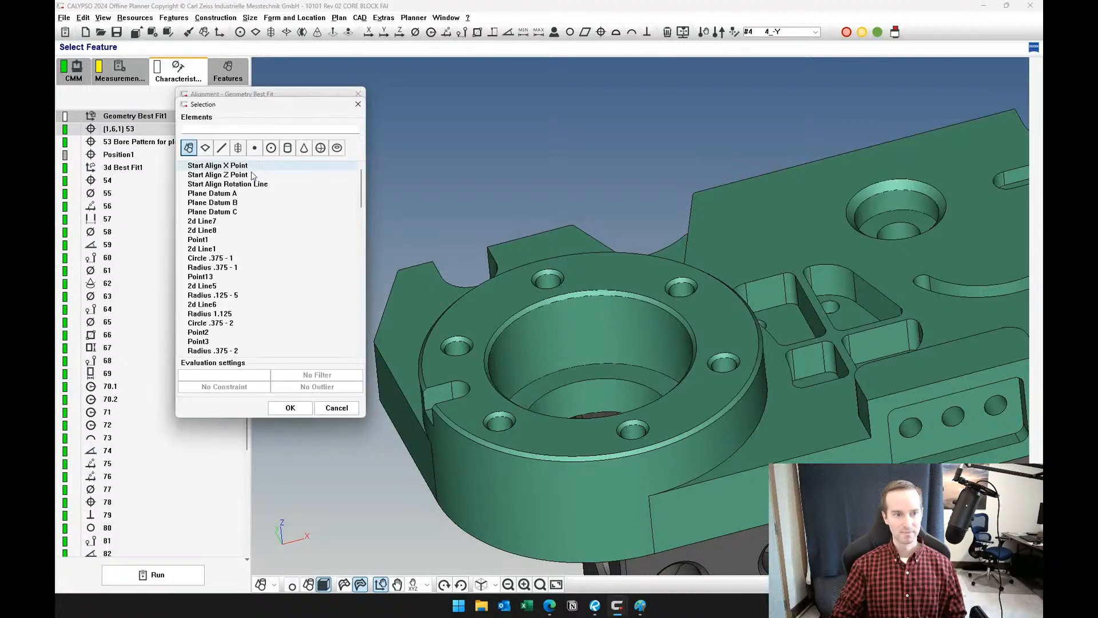
left_click(287, 149)
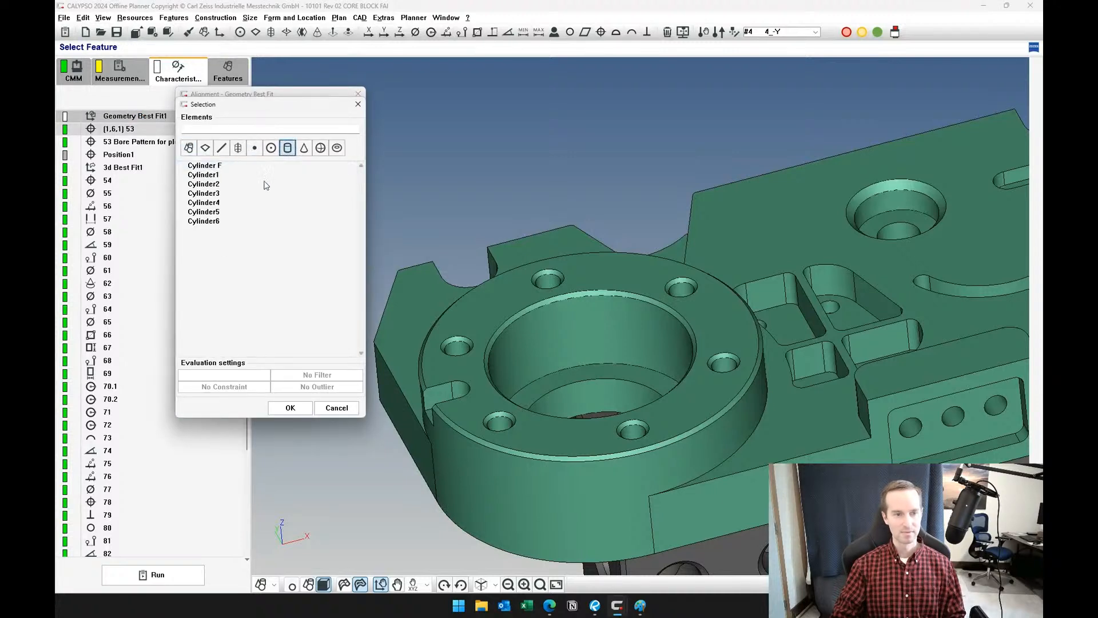
left_click(221, 184)
left_click(220, 193)
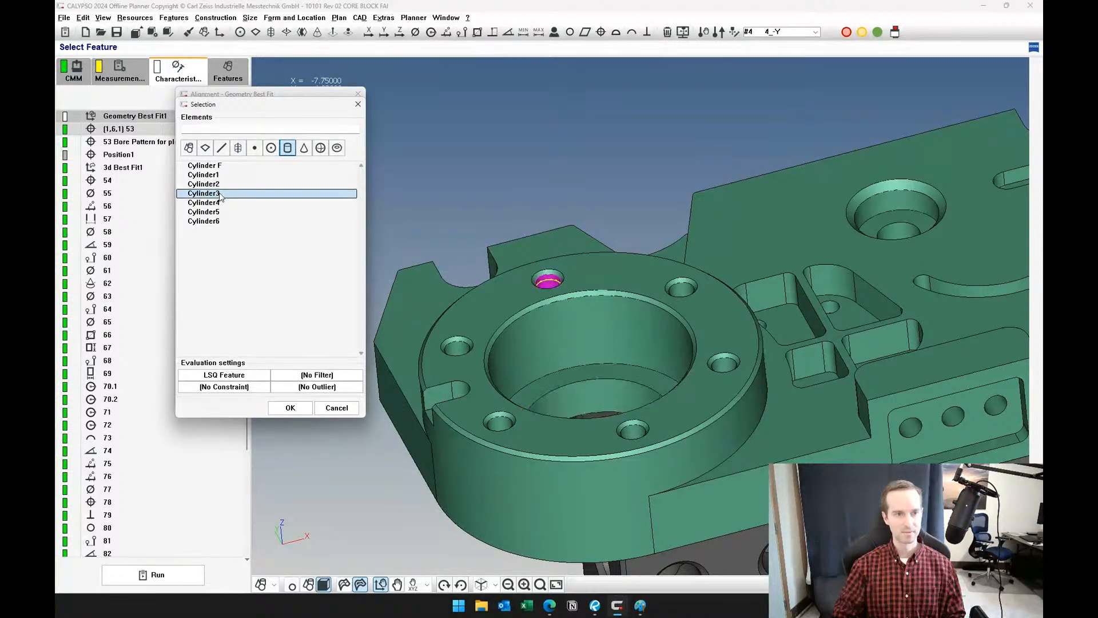
left_click(219, 224, "shift")
left_click(290, 407)
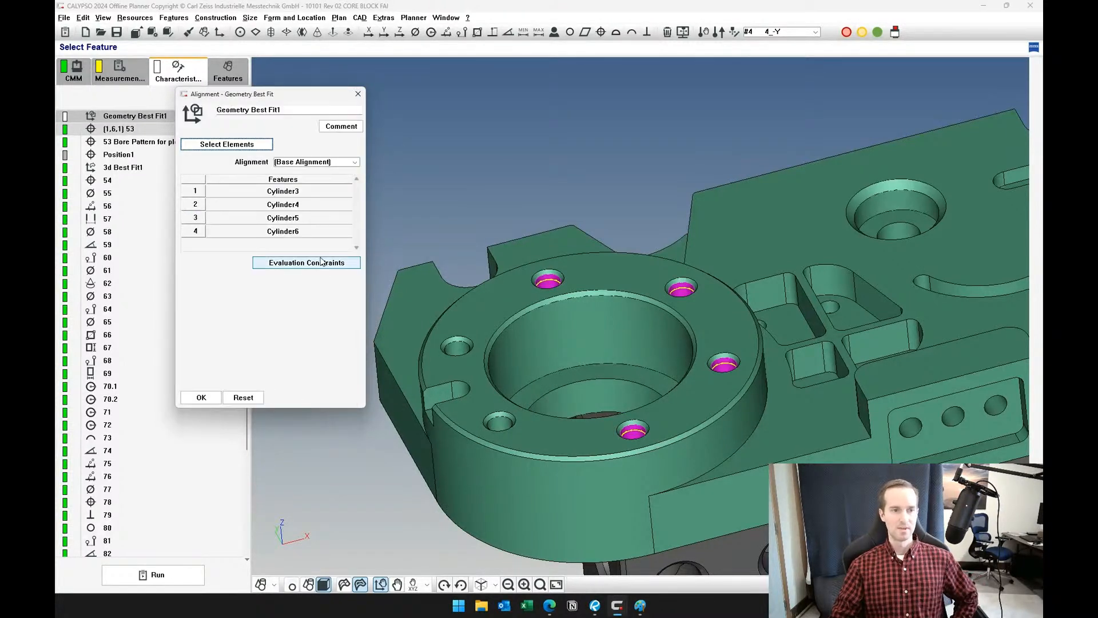
- Accept the best fit's evaluation constraints with all translations and rotations enabled, and confirm the alignment
left_click(312, 268)
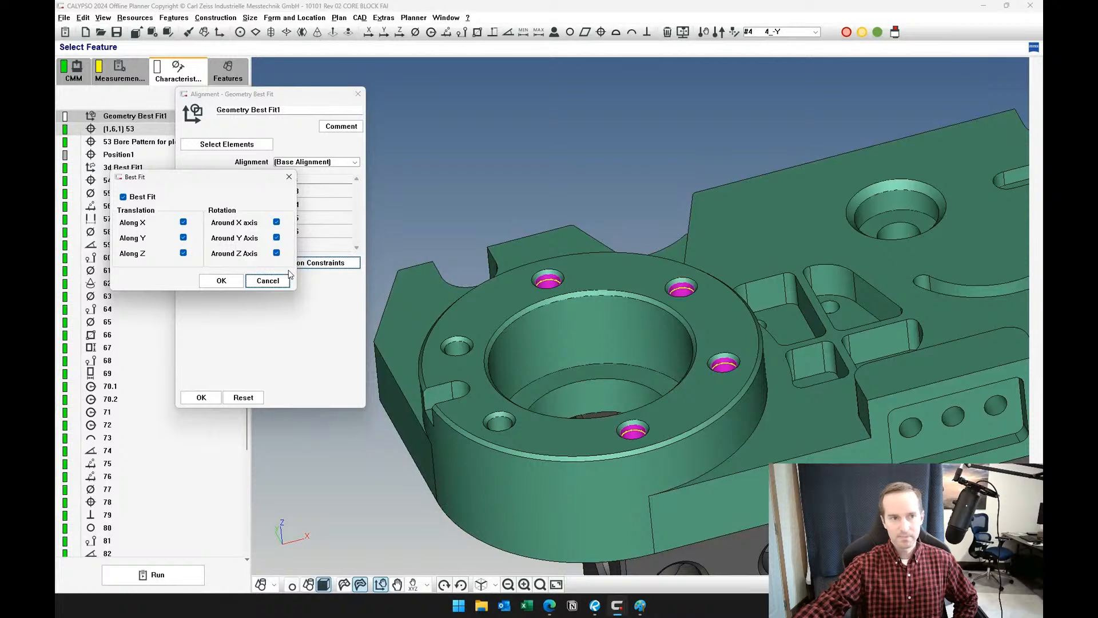
left_click(221, 281)
left_click(212, 400)
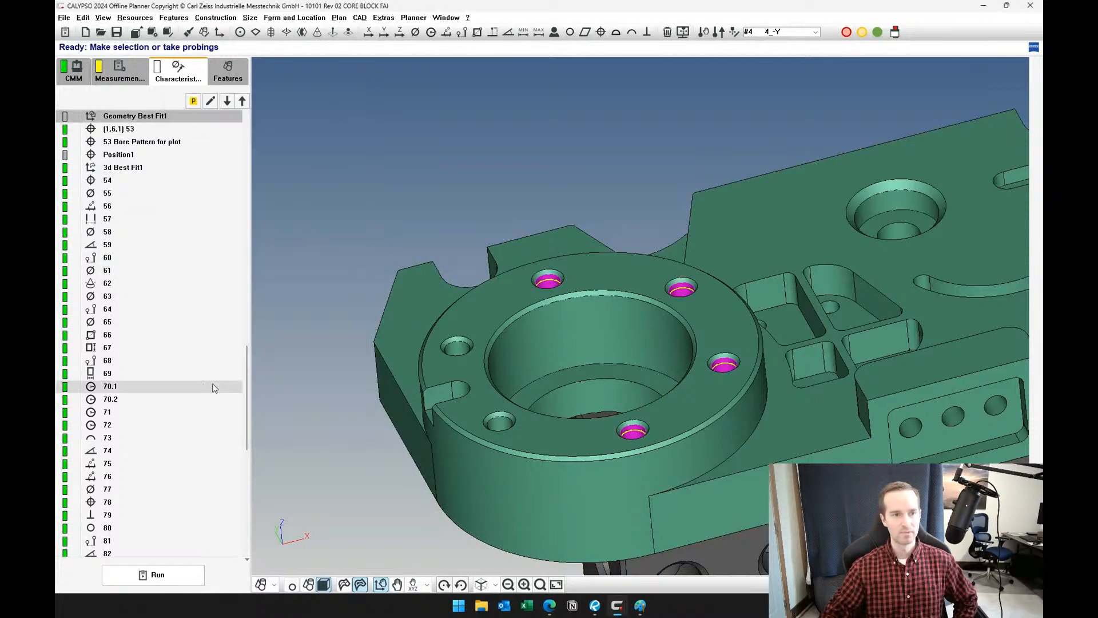
- Switch to the ballooned drawing in Revu to examine the bolt holes' composite position callout 53 and 54, and return to CALYPSO
left_click(595, 605)
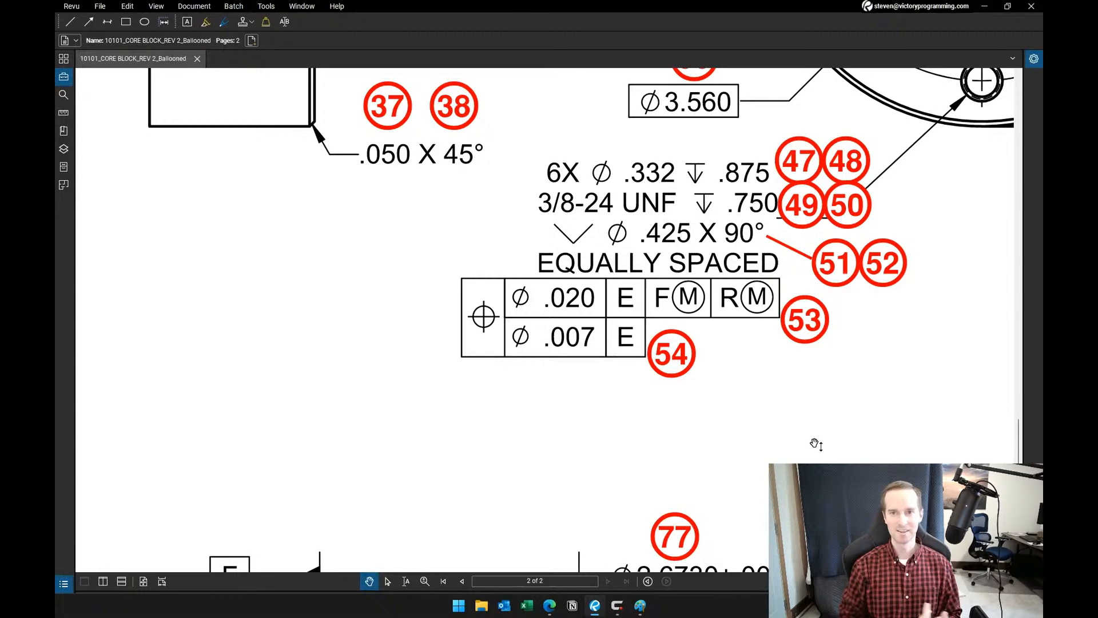
left_click(984, 7)
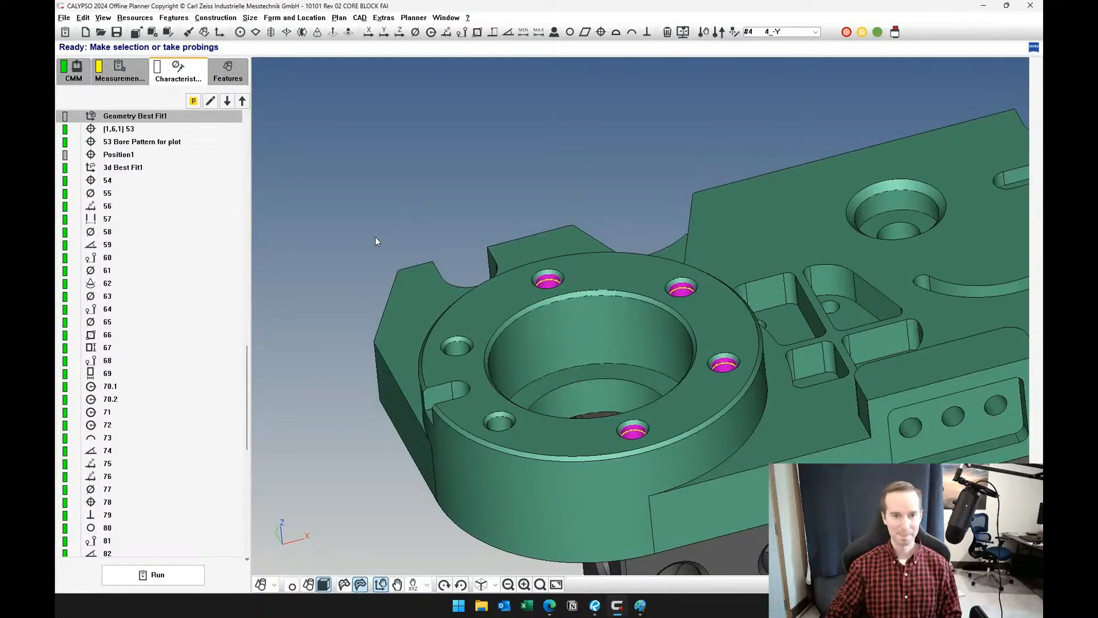
middle_click_drag(374, 238, 445, 184)
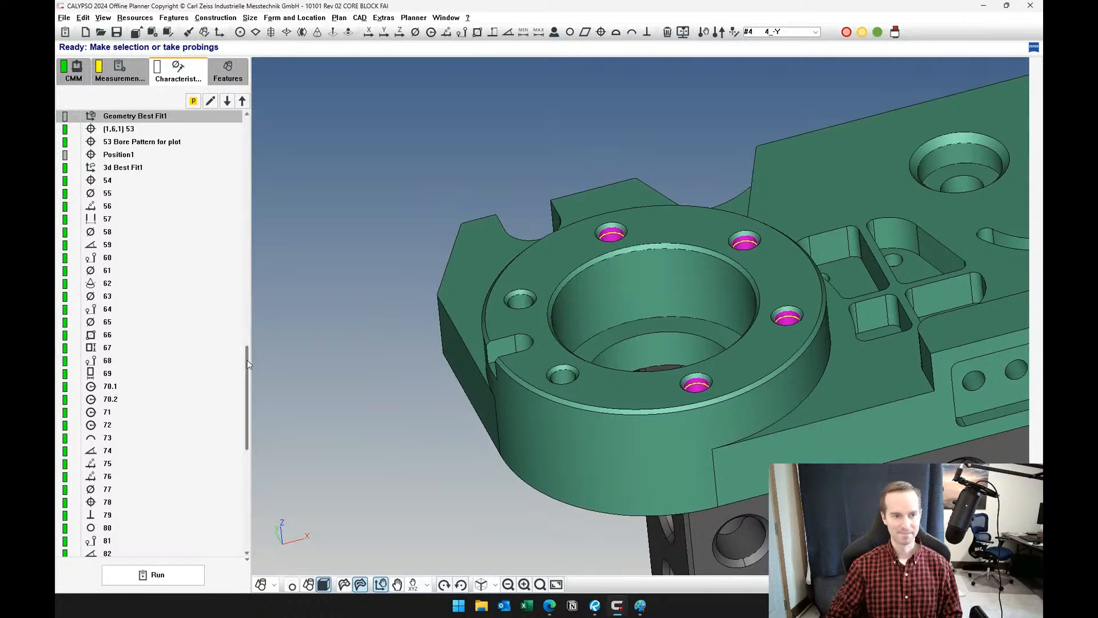
left_click_drag(247, 359, 247, 462)
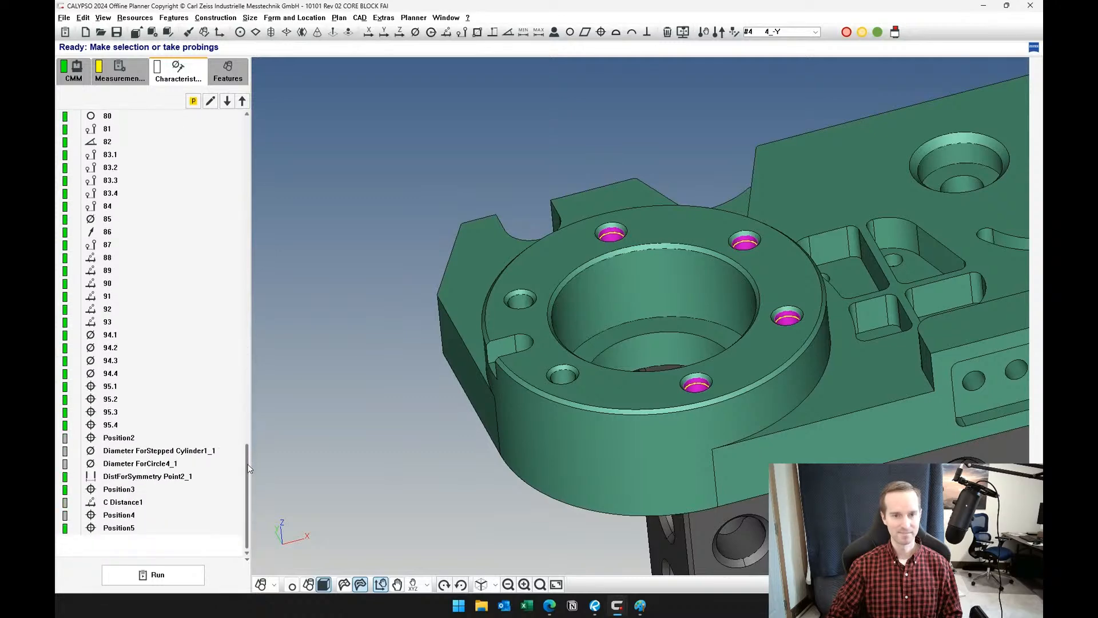
middle_click_drag(387, 401, 418, 419)
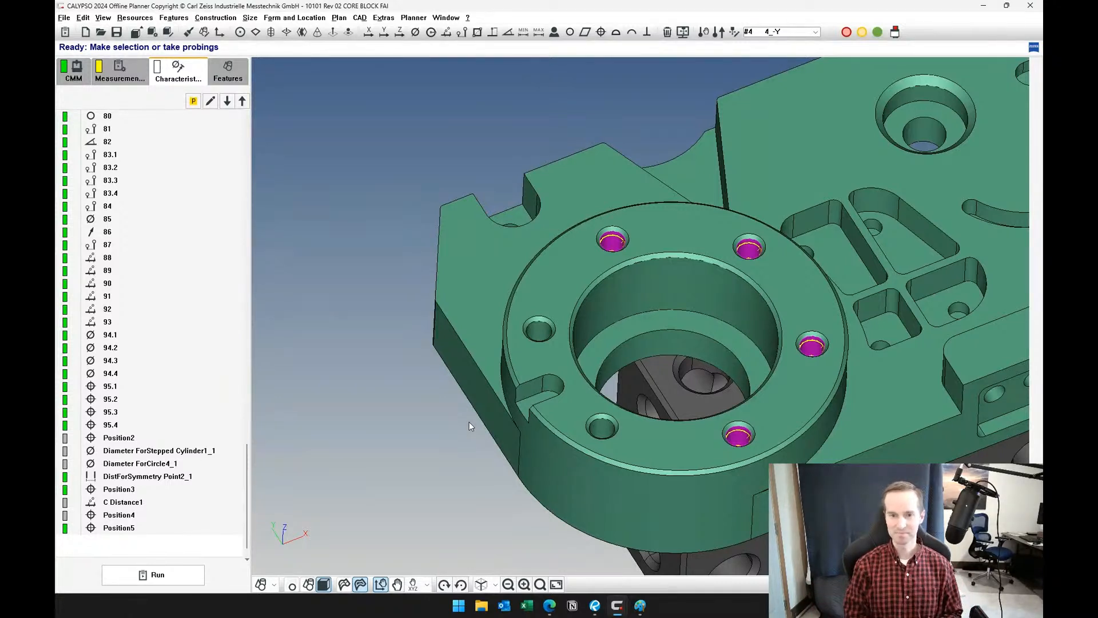
middle_click_drag(360, 438, 410, 386)
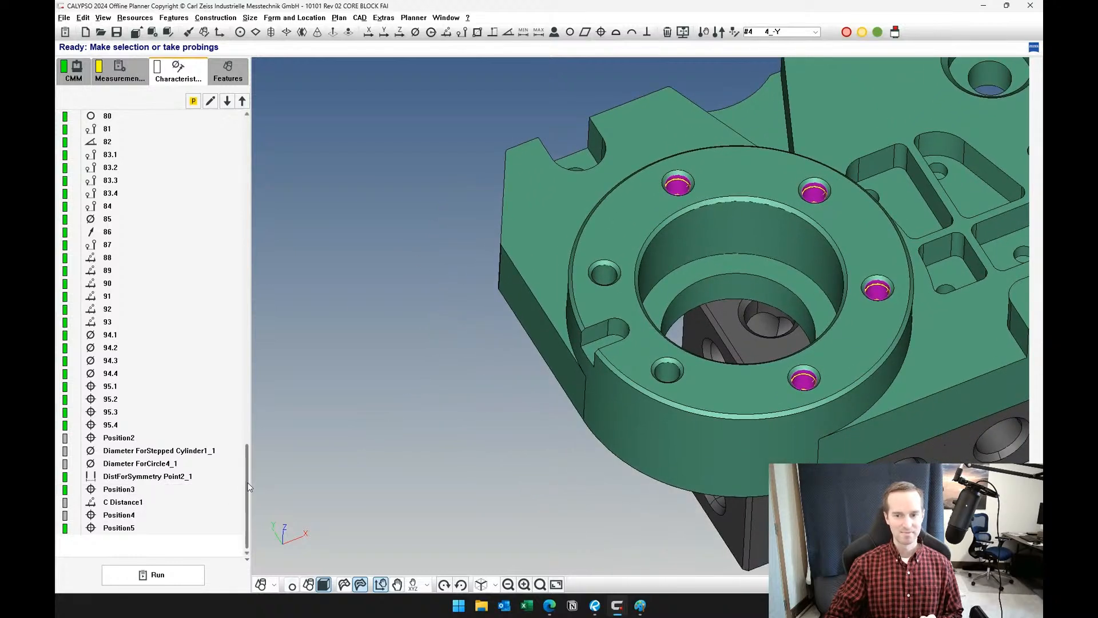
left_click(216, 548)
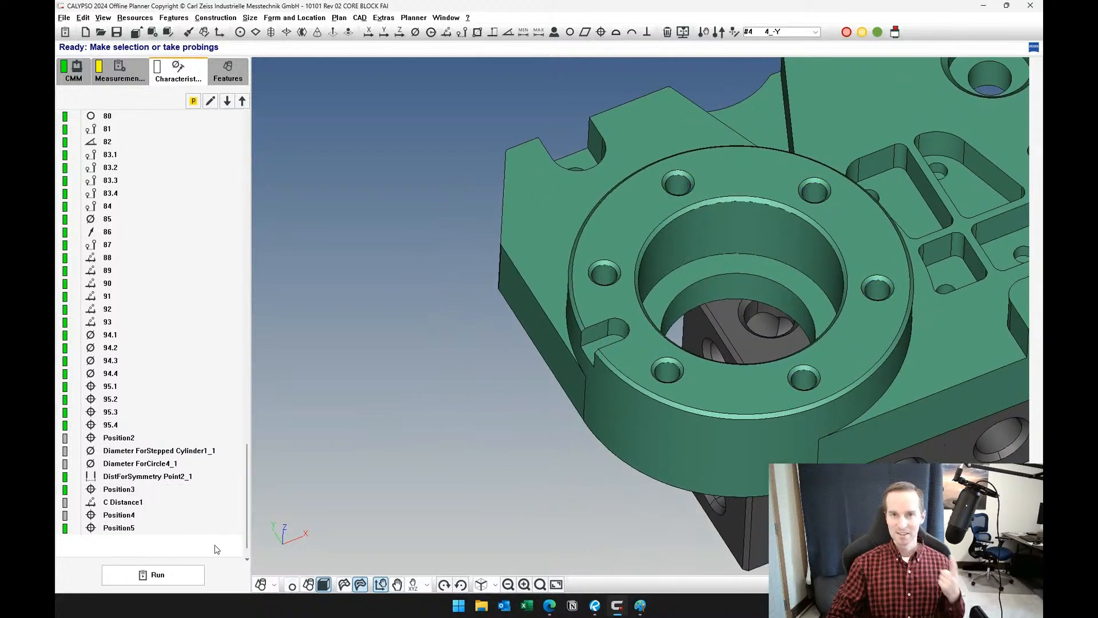